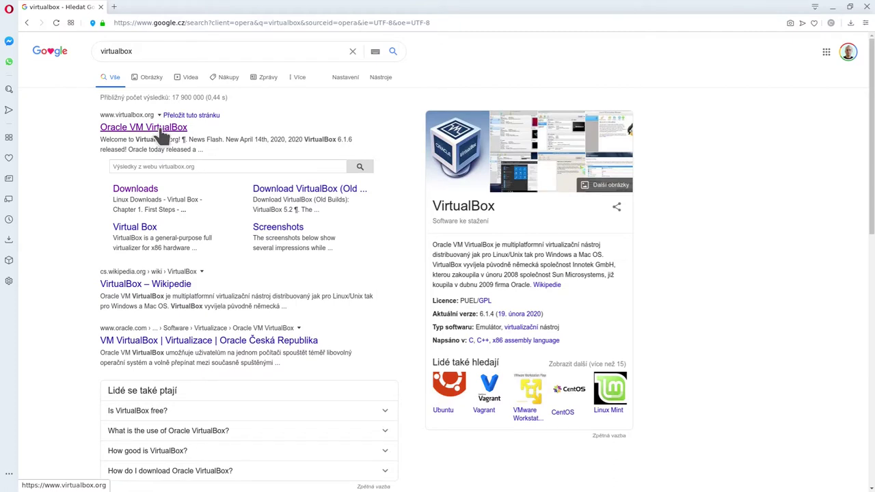
Go from the search results to the official VirtualBox site's downloads page.
{"action": "left_click", "coordinate": [444, 327]}
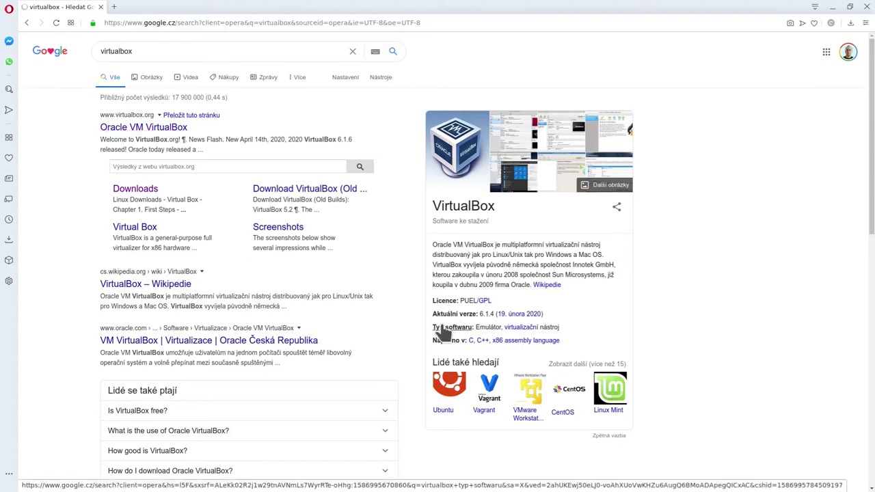
{"action": "left_click", "coordinate": [146, 233]}
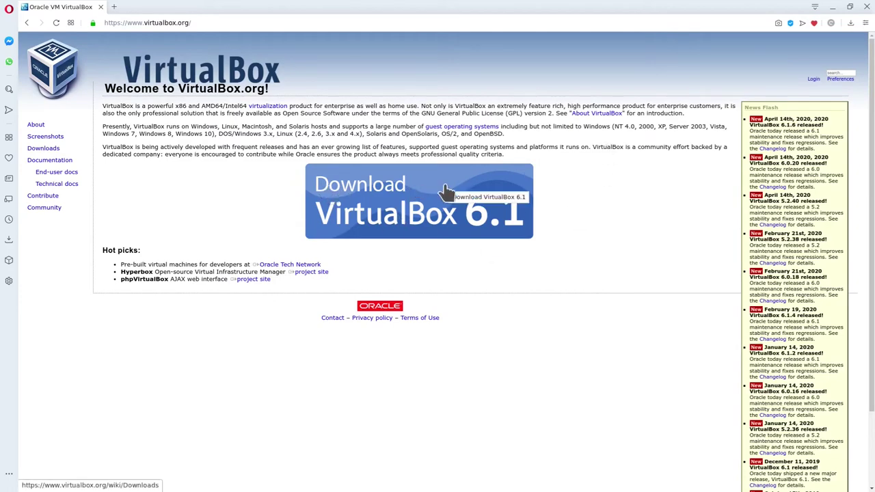
{"action": "left_click", "coordinate": [378, 211]}
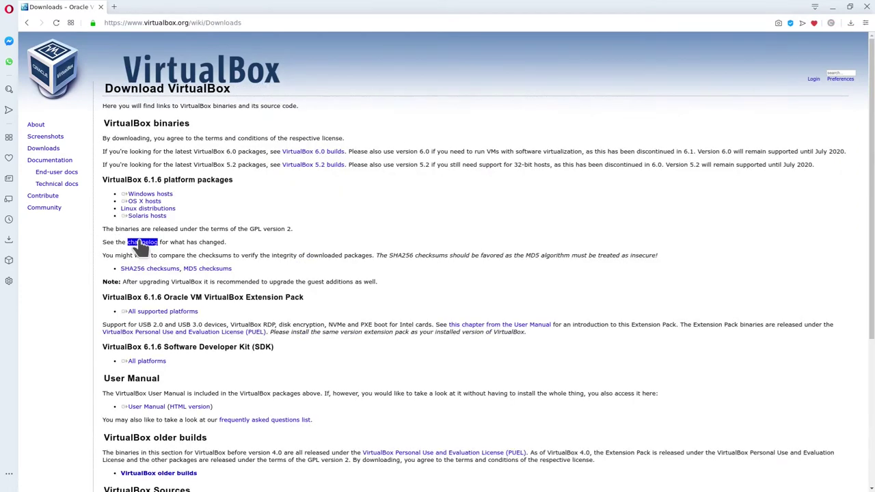
Open the VirtualBox 6.1.6 downloads for Linux distributions.
{"action": "left_click", "coordinate": [160, 195]}
{"action": "left_click", "coordinate": [149, 215]}
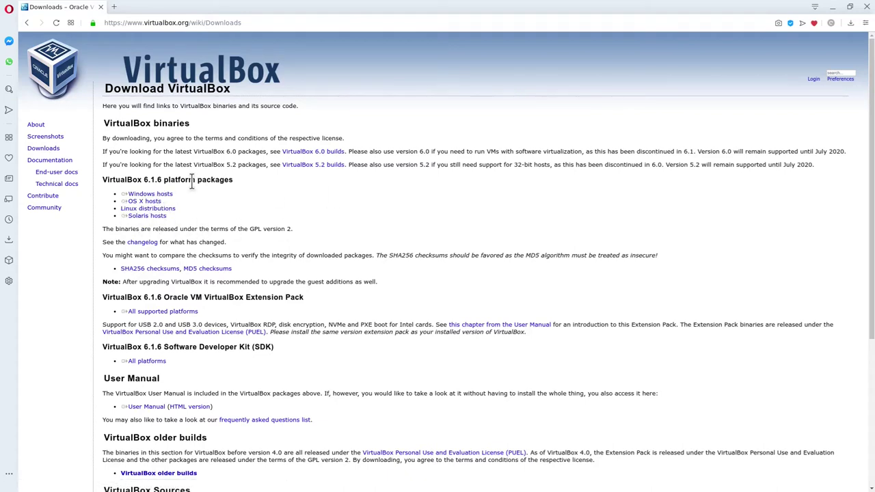
{"action": "left_click", "coordinate": [136, 195]}
{"action": "left_click", "coordinate": [171, 209]}
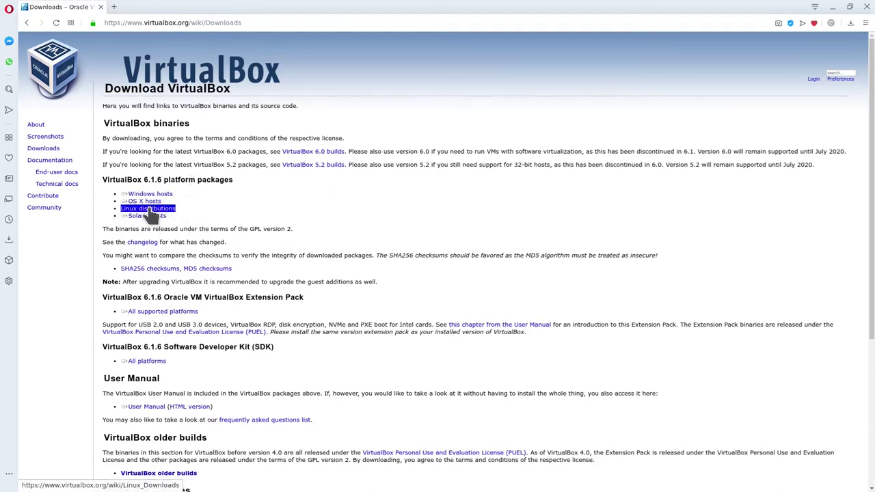
{"action": "left_click", "coordinate": [152, 195]}
{"action": "left_click", "coordinate": [147, 209]}
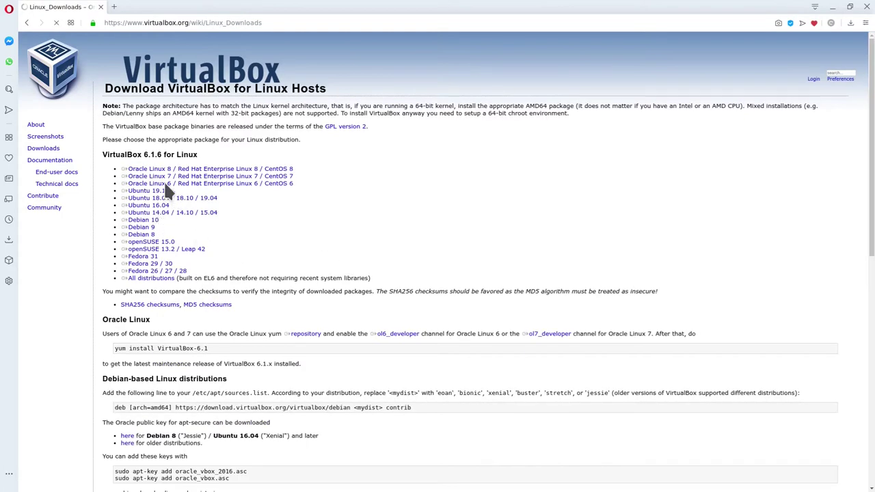
{"action": "left_click", "coordinate": [171, 198]}
{"action": "key", "text": "Tab"}
{"action": "key", "text": "Tab"}
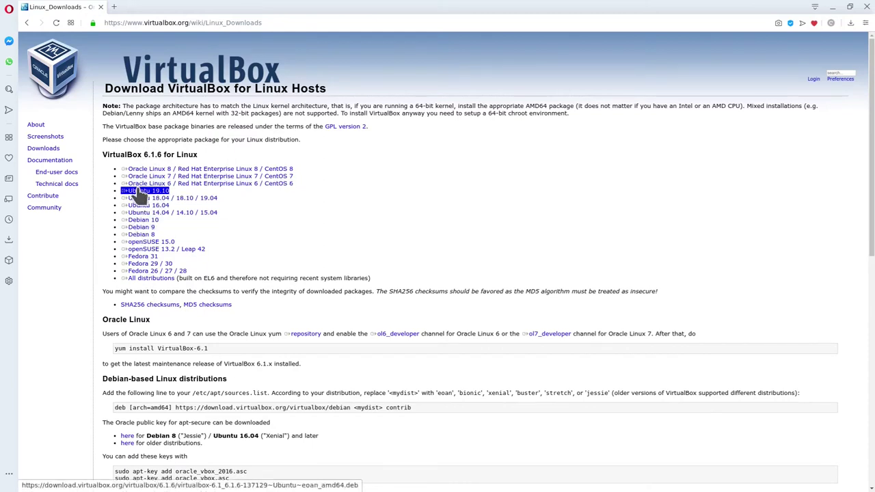
Start the Ubuntu 18.04 / 18.10 / 19.04 package download and cancel the save dialog.
{"action": "left_click", "coordinate": [149, 198]}
{"action": "left_click", "coordinate": [137, 200]}
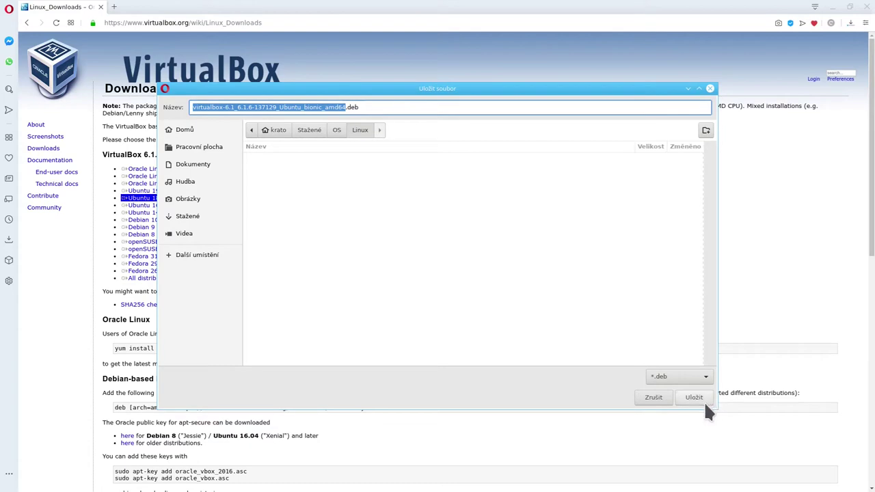
{"action": "left_click", "coordinate": [653, 400]}
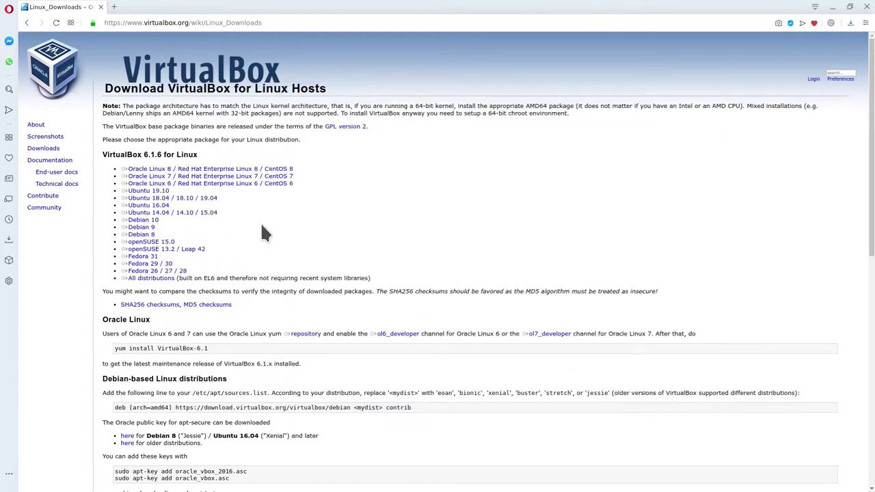
Open an empty Speed Dial tab and close the Linux_Downloads tab.
{"action": "left_click", "coordinate": [115, 8]}
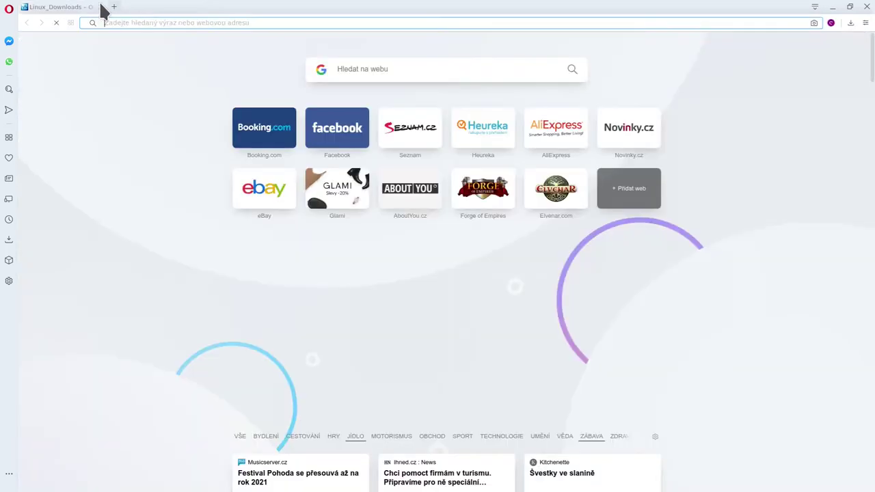
{"action": "left_click", "coordinate": [101, 7]}
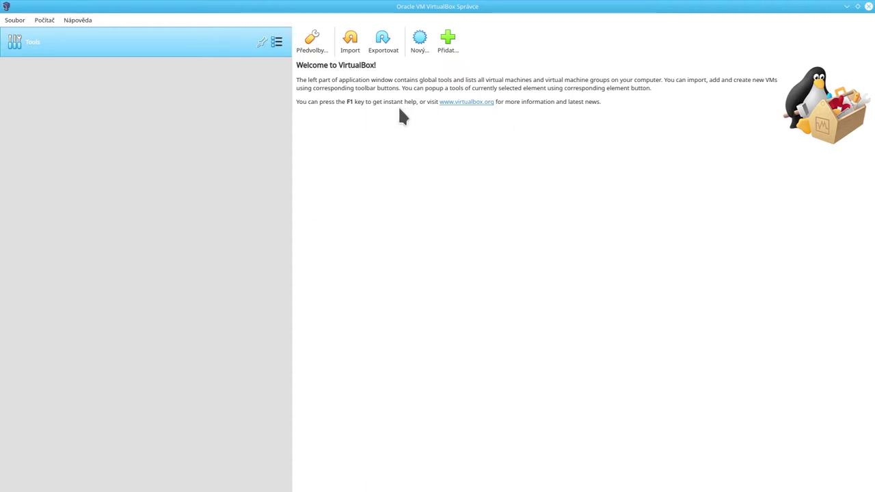
Open the Create Virtual Machine dialog from Nový and move it to the left.
{"action": "left_click", "coordinate": [15, 21]}
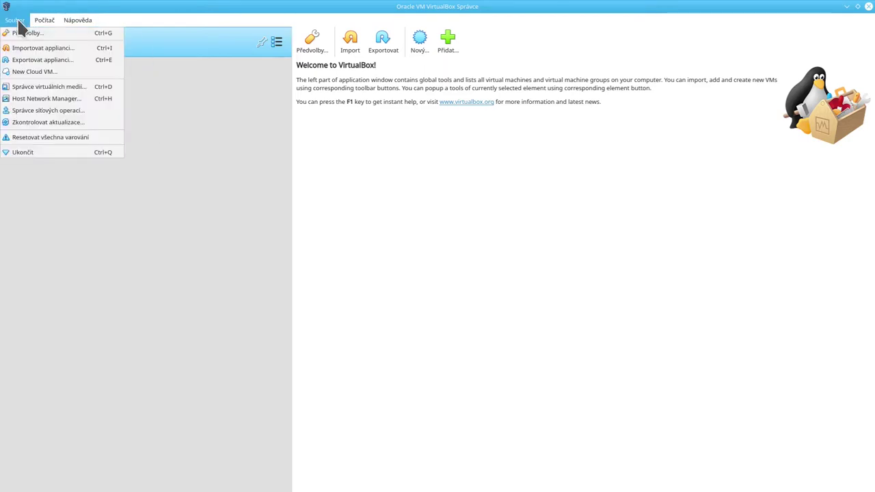
{"action": "left_click", "coordinate": [18, 23]}
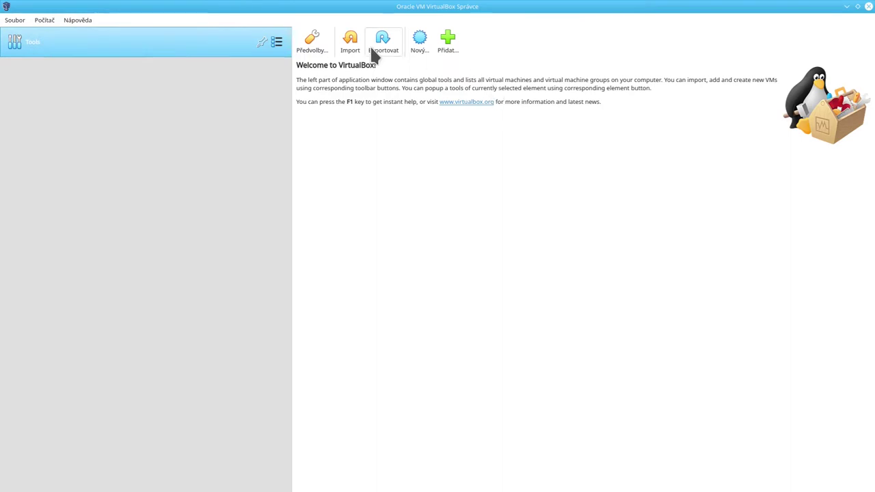
{"action": "left_click", "coordinate": [424, 46]}
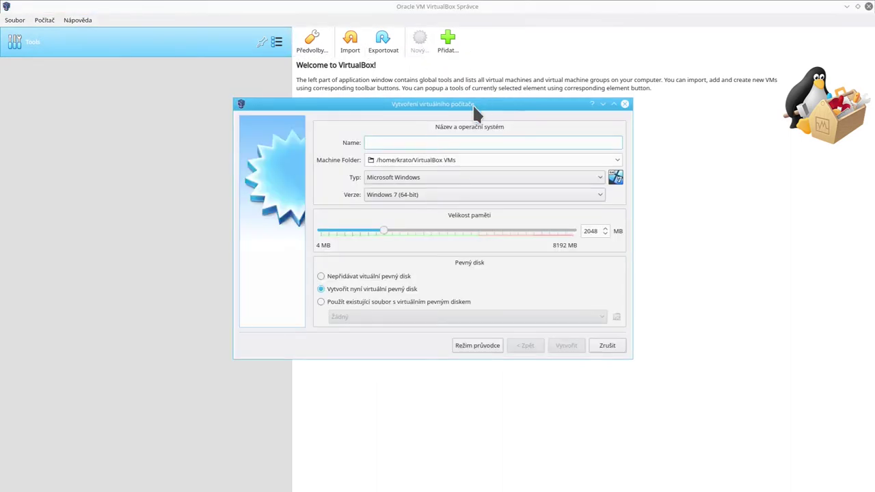
{"action": "left_click_drag", "start_coordinate": [472, 104], "coordinate": [277, 129]}
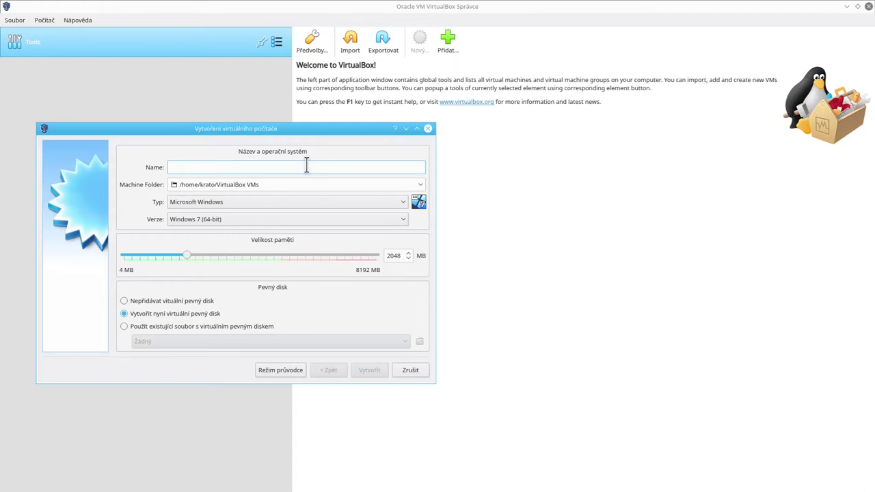
Name the new machine 'Linux Mint - live', fixing the misspelling.
{"action": "type", "text": "Linux mInt"}
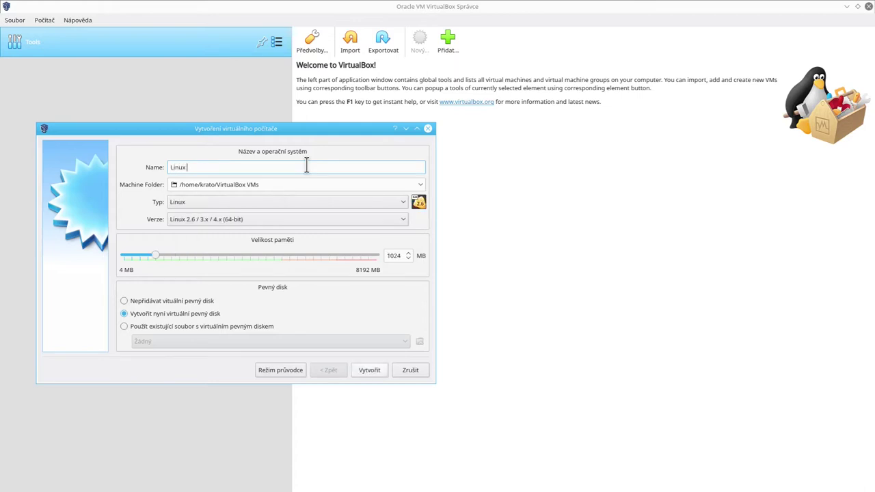
{"action": "key", "text": "BackSpace"}
{"action": "key", "text": "BackSpace"}
{"action": "key", "text": "BackSpace"}
{"action": "key", "text": "BackSpace"}
{"action": "type", "text": "Mint "}
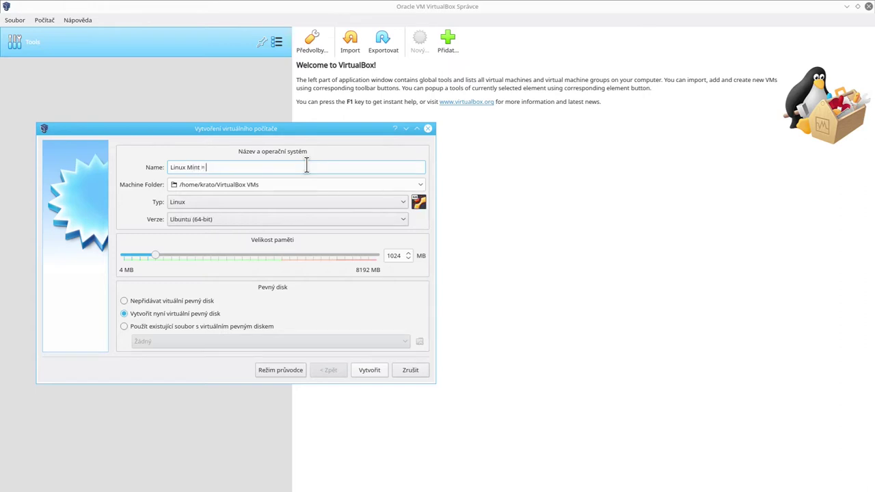
{"action": "type", "text": "- live"}
Select 'Do not add a virtual hard disk' and set memory to 2048 MB with the slider.
{"action": "left_click", "coordinate": [182, 300]}
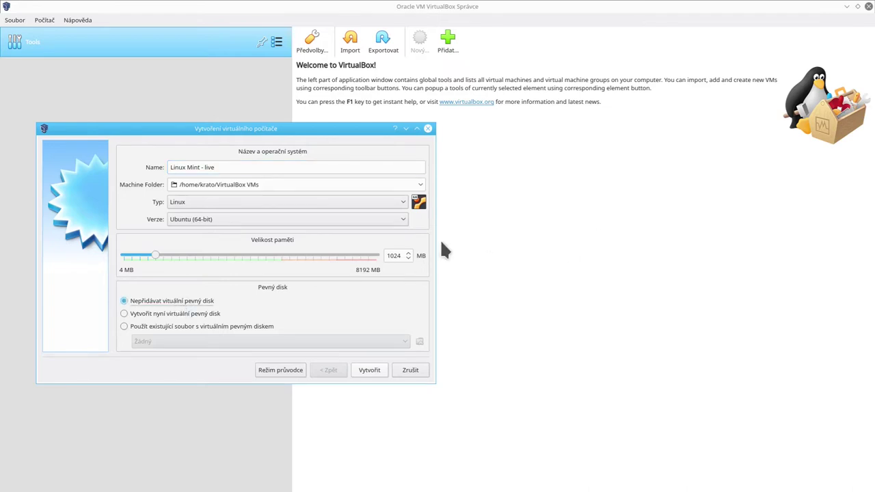
{"action": "left_click", "coordinate": [394, 255]}
{"action": "left_click_drag", "start_coordinate": [156, 255], "coordinate": [350, 257]}
{"action": "left_click_drag", "start_coordinate": [257, 254], "coordinate": [292, 255]}
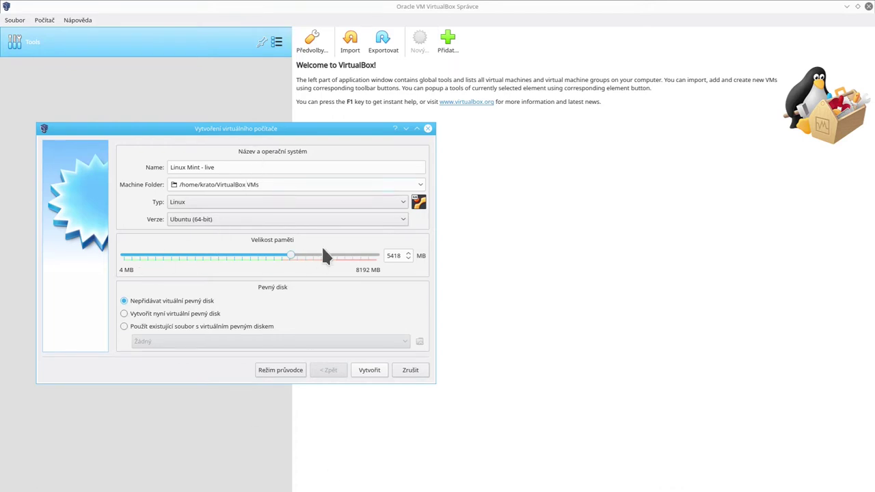
{"action": "left_click_drag", "start_coordinate": [289, 252], "coordinate": [186, 253]}
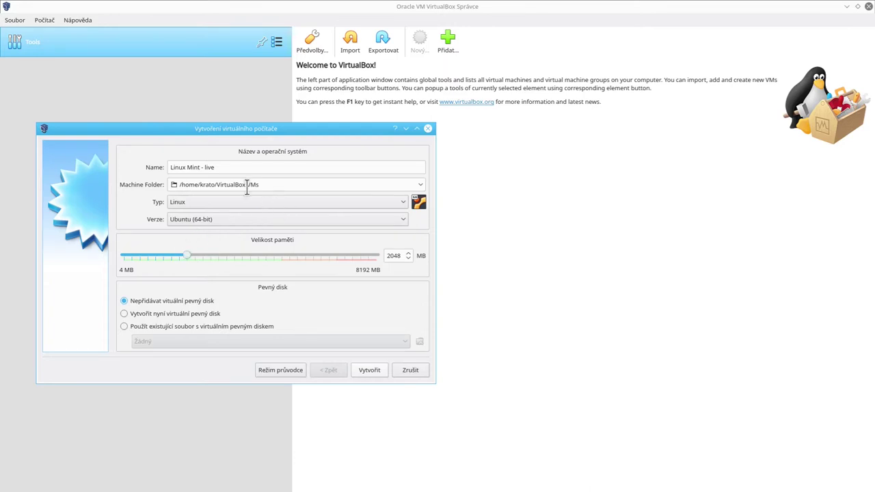
Confirm type Linux and version Ubuntu (64-bit) in the dropdowns.
{"action": "left_click", "coordinate": [221, 199]}
{"action": "left_click", "coordinate": [216, 203]}
{"action": "left_click", "coordinate": [203, 218]}
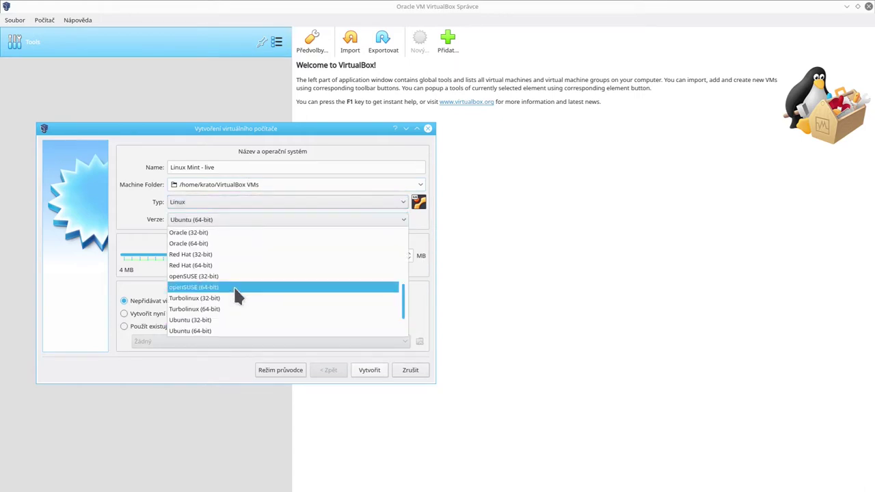
{"action": "scroll", "coordinate": [236, 287], "scroll_direction": "up", "scroll_amount": 3}
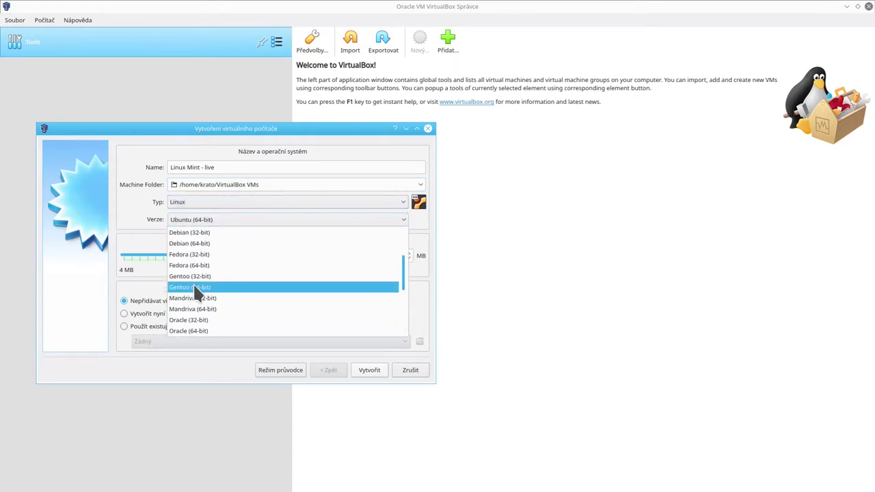
{"action": "scroll", "coordinate": [212, 294], "scroll_direction": "down", "scroll_amount": 2}
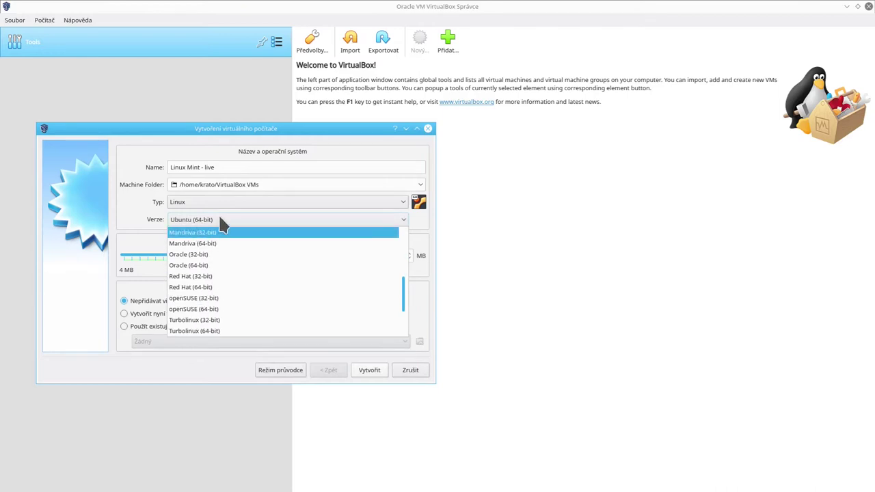
{"action": "scroll", "coordinate": [239, 308], "scroll_direction": "down", "scroll_amount": 2}
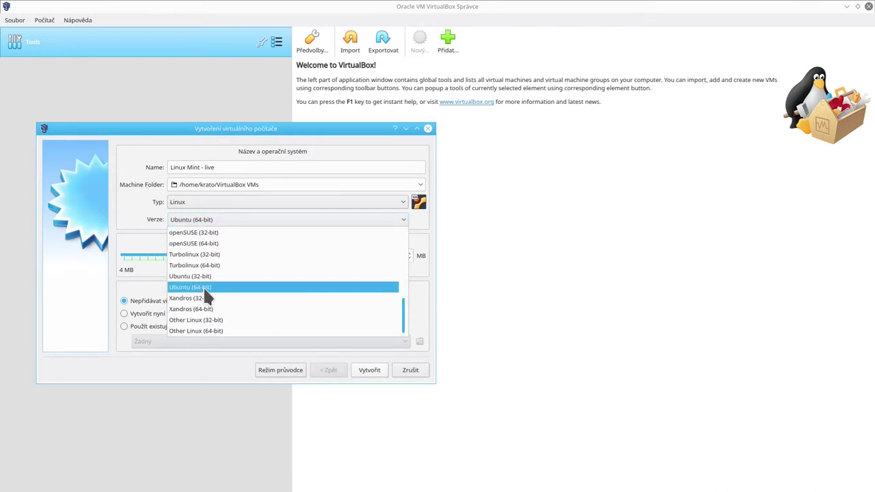
{"action": "left_click", "coordinate": [138, 212]}
Recheck the version list, leaving Ubuntu (64-bit), and return to the name field.
{"action": "left_click", "coordinate": [215, 217]}
{"action": "scroll", "coordinate": [252, 278], "scroll_direction": "up", "scroll_amount": 2}
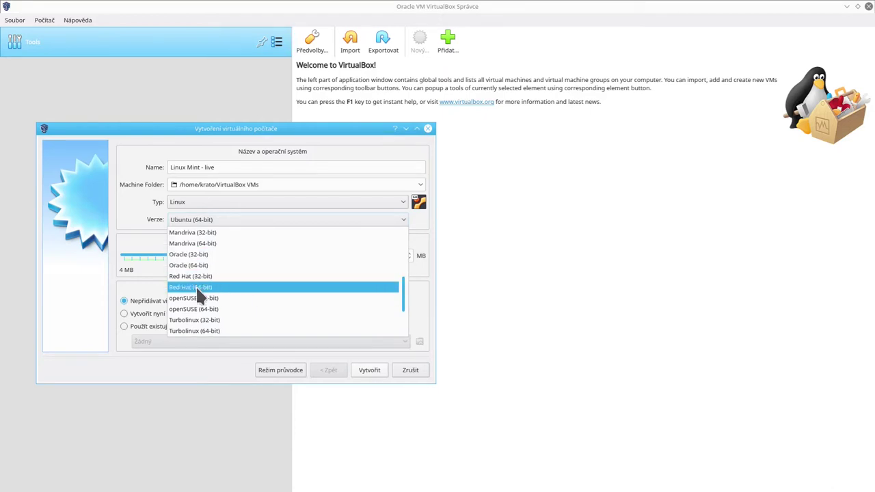
{"action": "scroll", "coordinate": [218, 305], "scroll_direction": "up", "scroll_amount": 2}
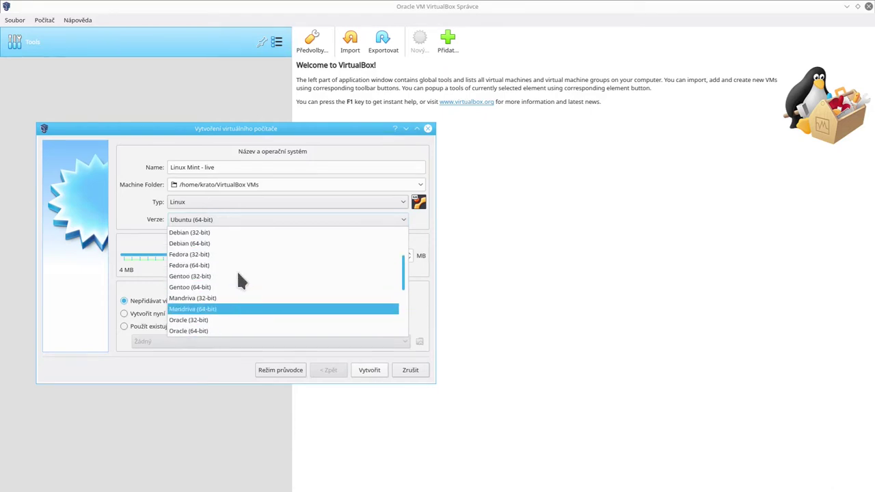
{"action": "scroll", "coordinate": [223, 242], "scroll_direction": "up", "scroll_amount": 3}
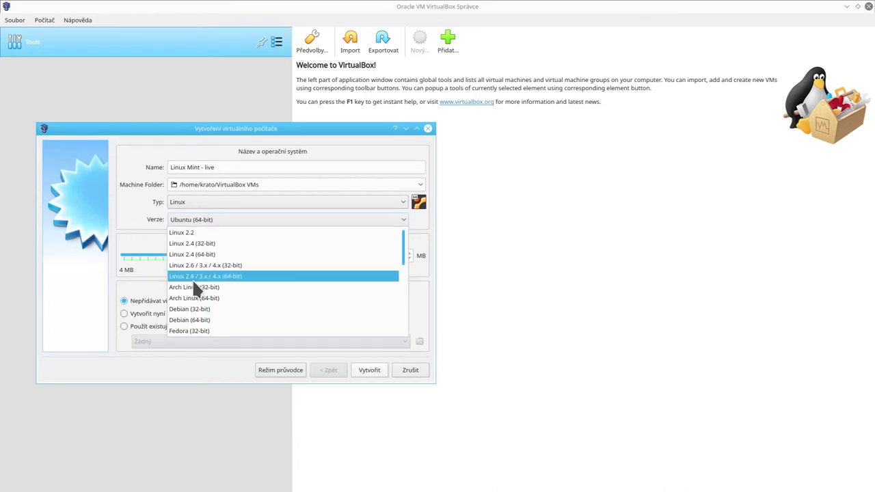
{"action": "left_click", "coordinate": [132, 210]}
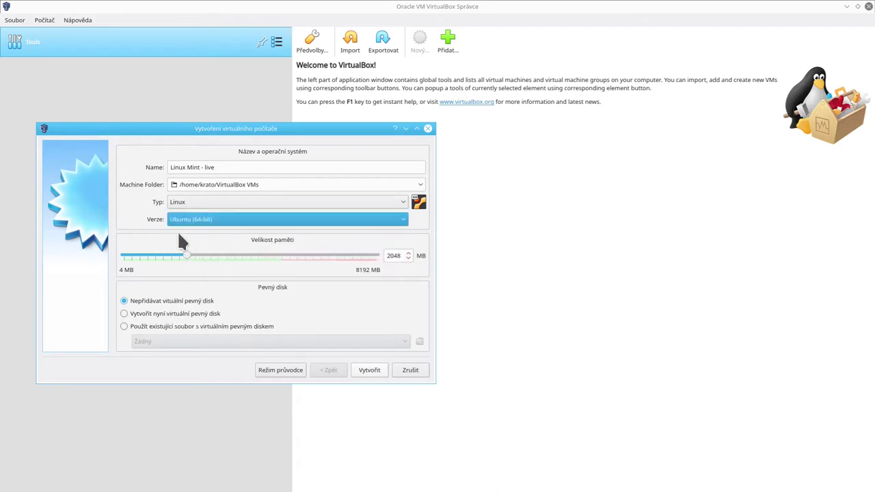
{"action": "left_click", "coordinate": [344, 167]}
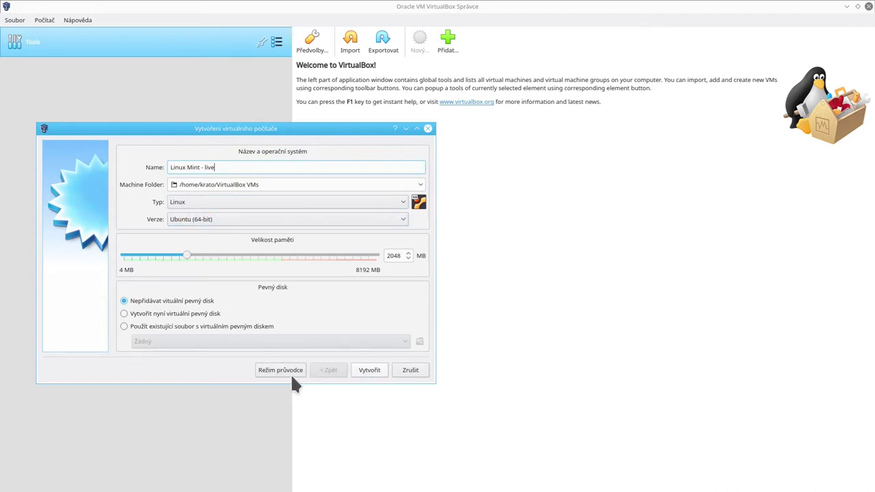
Create the Linux Mint - live VM and open its settings window.
{"action": "left_click", "coordinate": [376, 373]}
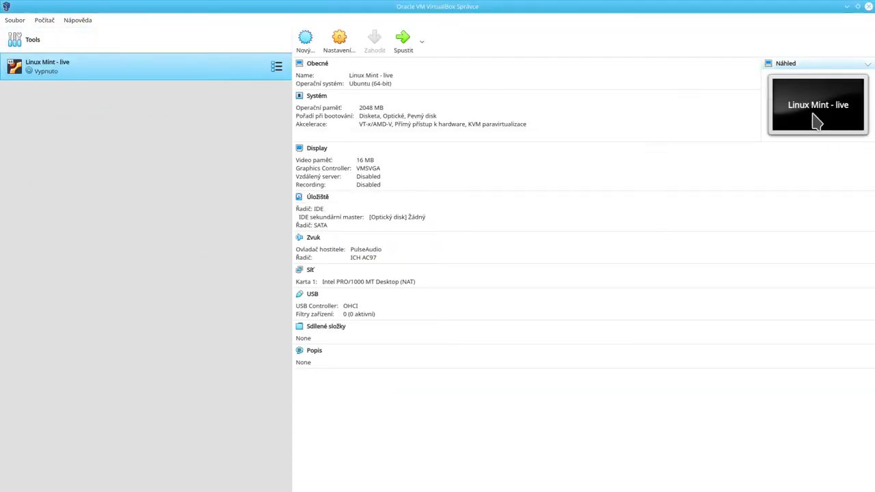
{"action": "left_click", "coordinate": [339, 41]}
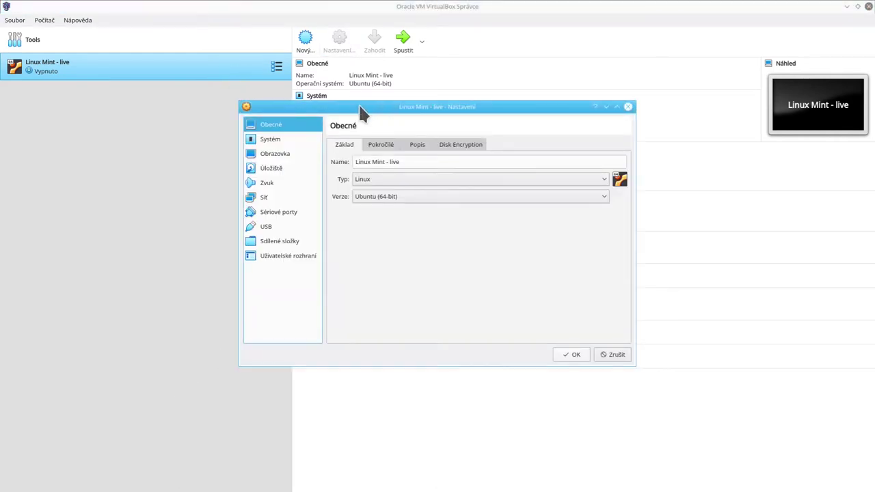
{"action": "left_click_drag", "start_coordinate": [359, 107], "coordinate": [242, 168]}
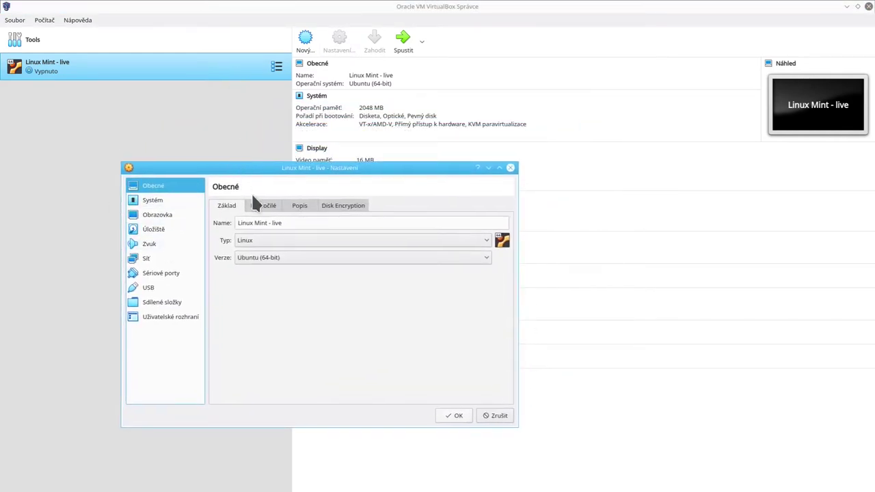
{"action": "left_click_drag", "start_coordinate": [301, 172], "coordinate": [400, 116]}
Review the General tabs, toggling disk encryption on and back off.
{"action": "left_click", "coordinate": [372, 155]}
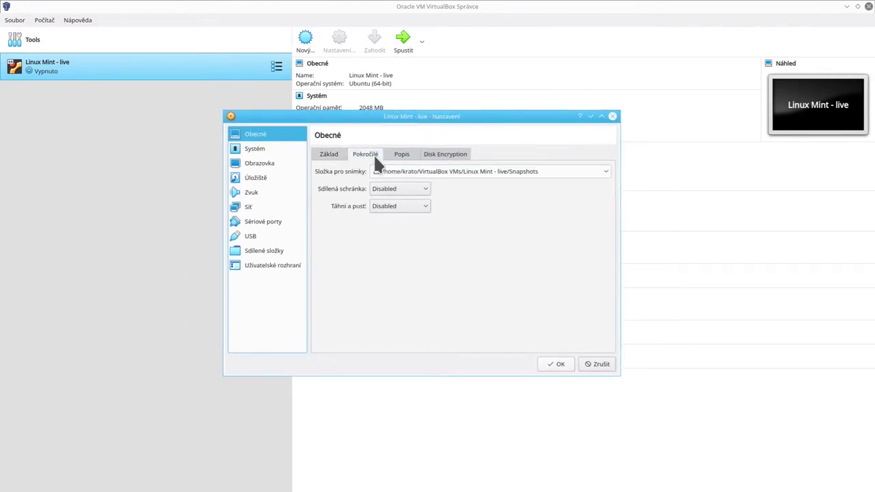
{"action": "left_click", "coordinate": [396, 155]}
{"action": "left_click", "coordinate": [430, 154]}
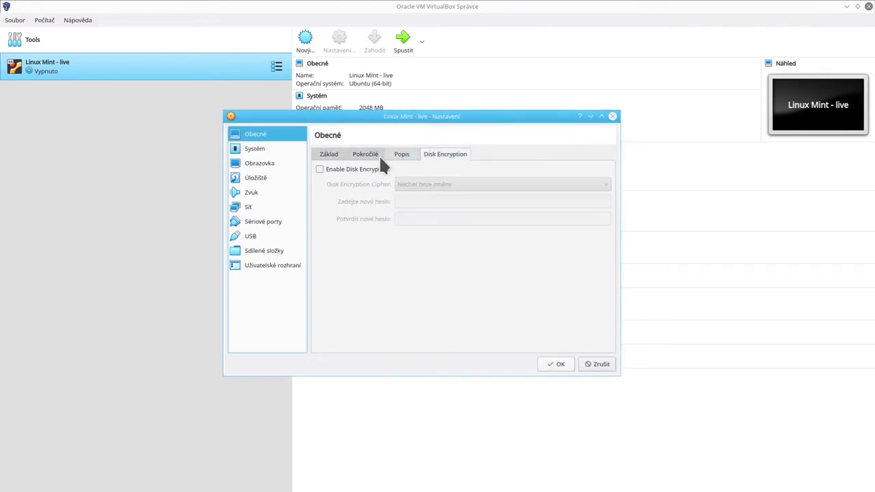
{"action": "left_click", "coordinate": [347, 170]}
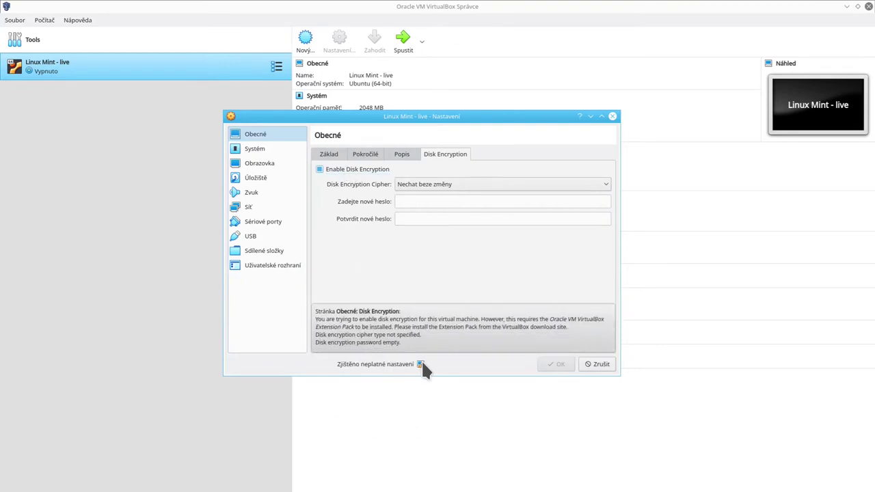
{"action": "mouse_move", "coordinate": [422, 364]}
{"action": "left_click", "coordinate": [326, 170]}
{"action": "left_click", "coordinate": [327, 152]}
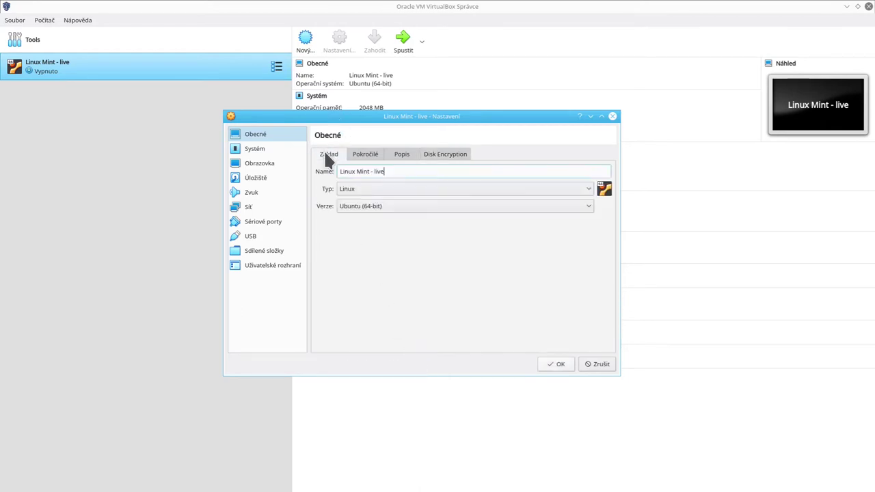
On the System page keep the default paravirtualization and set 4 processors.
{"action": "left_click", "coordinate": [250, 150]}
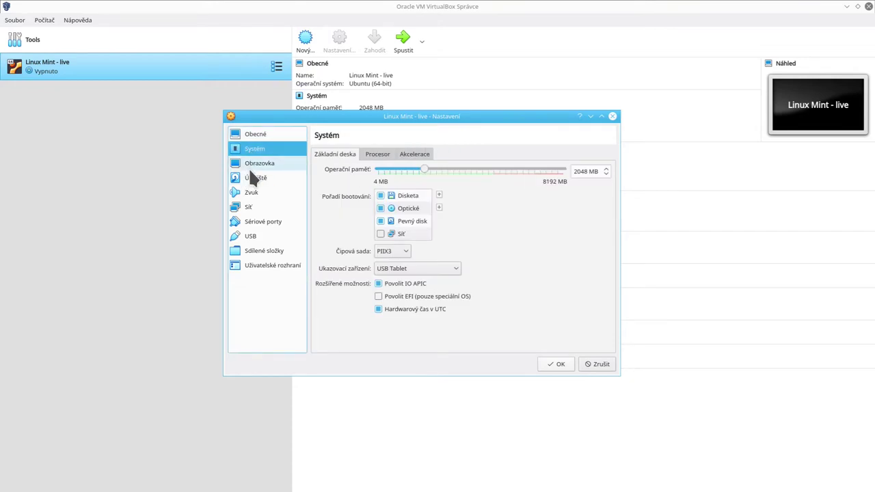
{"action": "left_click", "coordinate": [279, 134]}
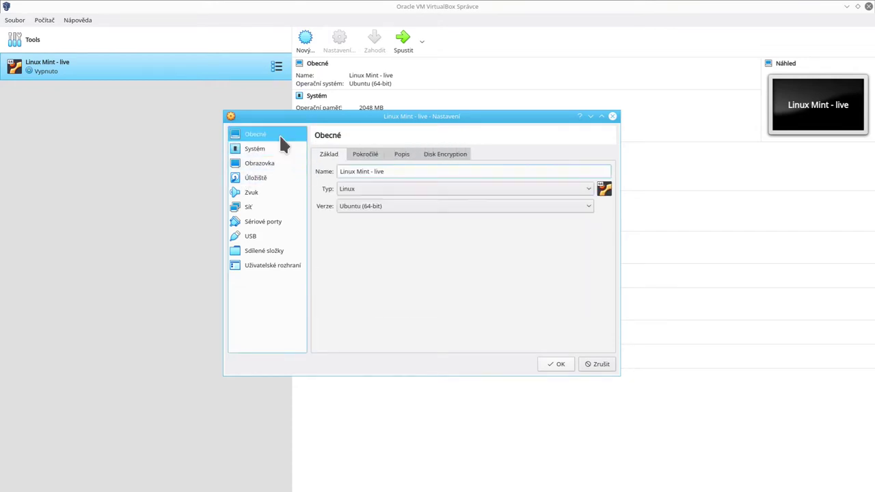
{"action": "left_click", "coordinate": [272, 150]}
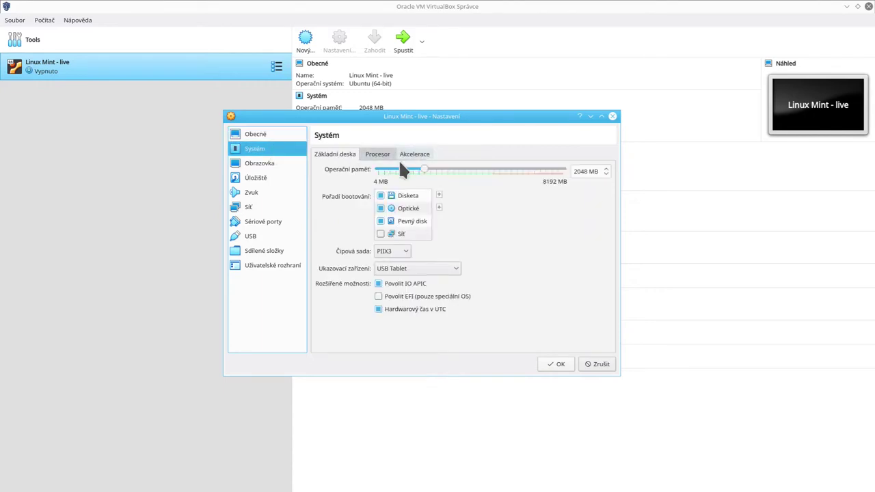
{"action": "left_click", "coordinate": [380, 154]}
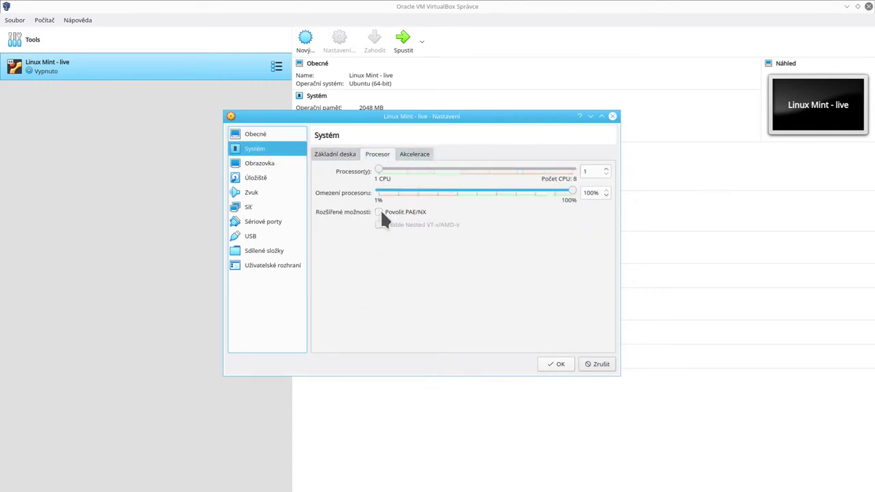
{"action": "left_click", "coordinate": [419, 152]}
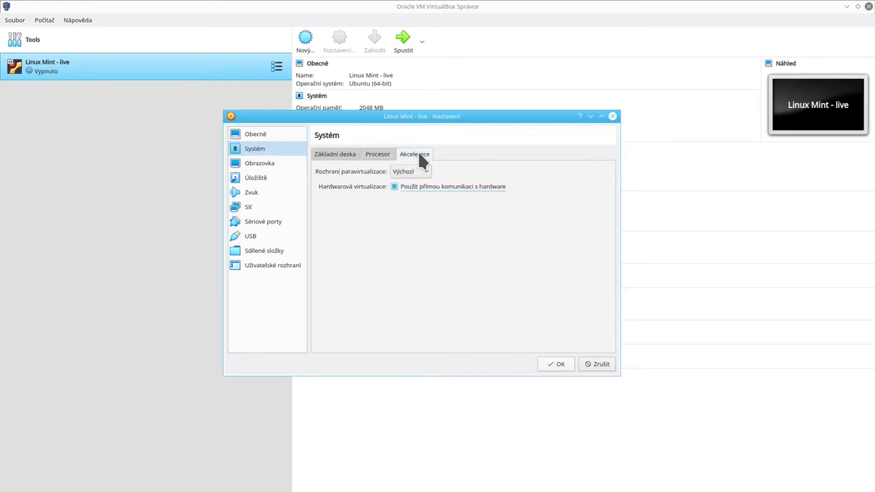
{"action": "left_click", "coordinate": [405, 172]}
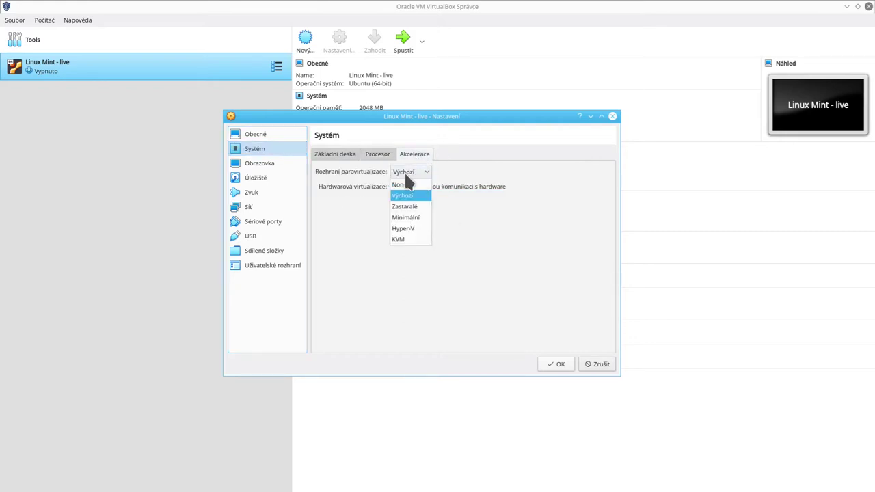
{"action": "left_click", "coordinate": [407, 179]}
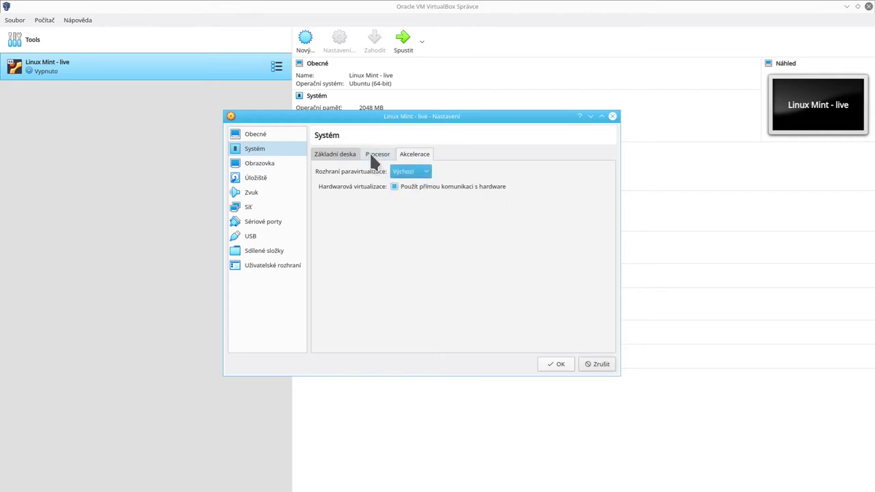
{"action": "left_click", "coordinate": [369, 152]}
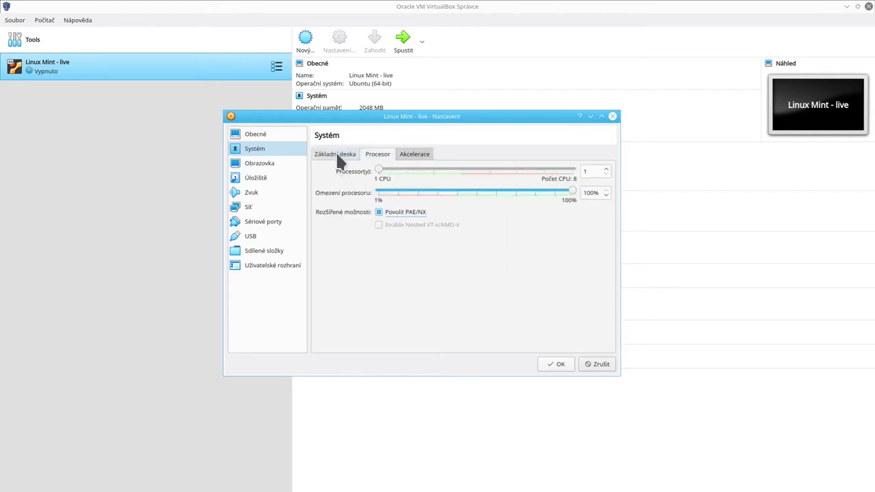
{"action": "left_click", "coordinate": [335, 151]}
{"action": "left_click", "coordinate": [389, 153]}
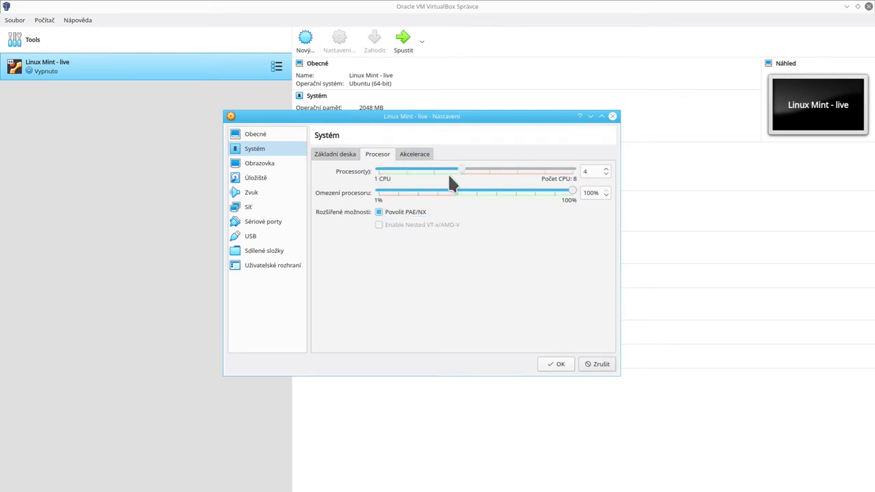
{"action": "left_click_drag", "start_coordinate": [460, 171], "coordinate": [550, 170]}
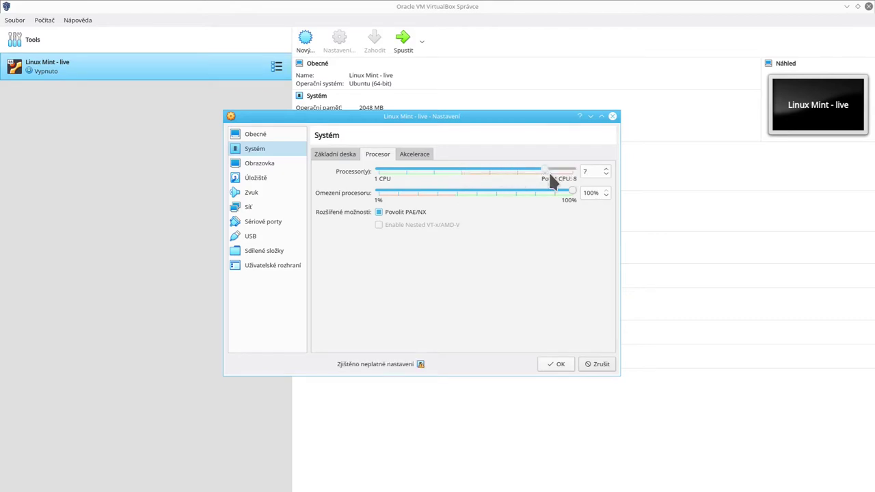
{"action": "left_click_drag", "start_coordinate": [492, 172], "coordinate": [464, 170]}
Keep the display at 1 monitor after trying 2, then switch to the Storage page.
{"action": "left_click", "coordinate": [263, 164]}
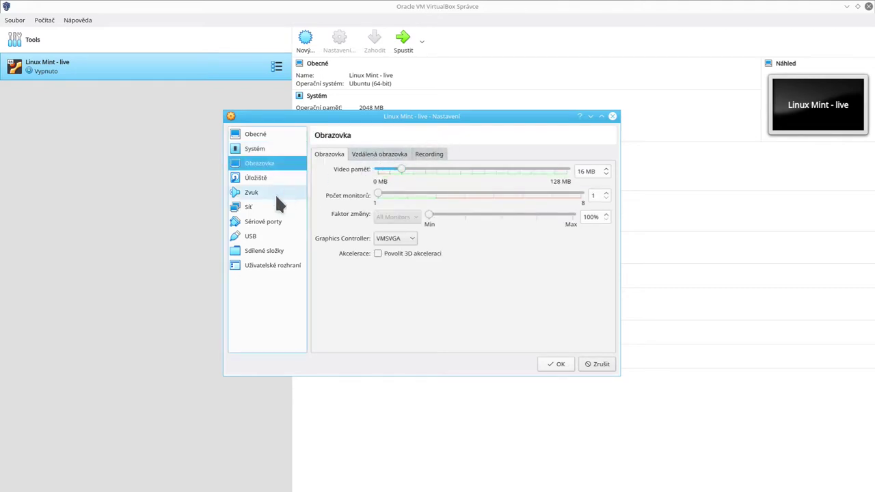
{"action": "left_click", "coordinate": [395, 195]}
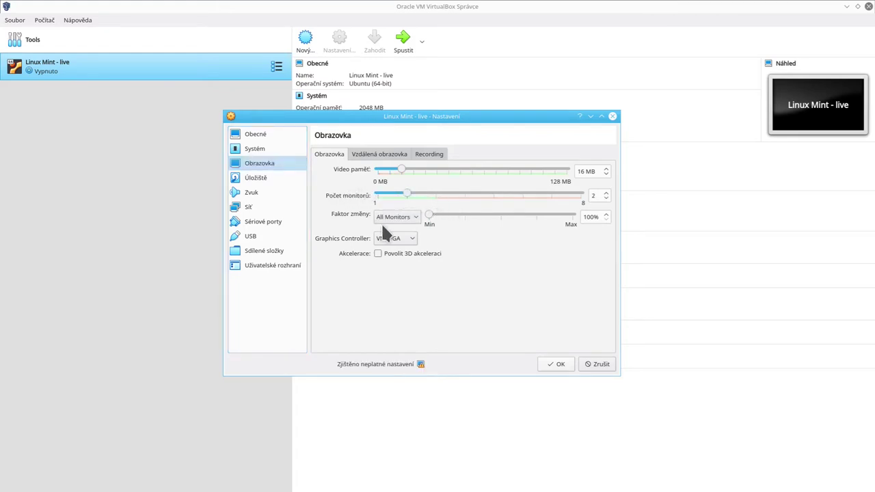
{"action": "left_click", "coordinate": [376, 192]}
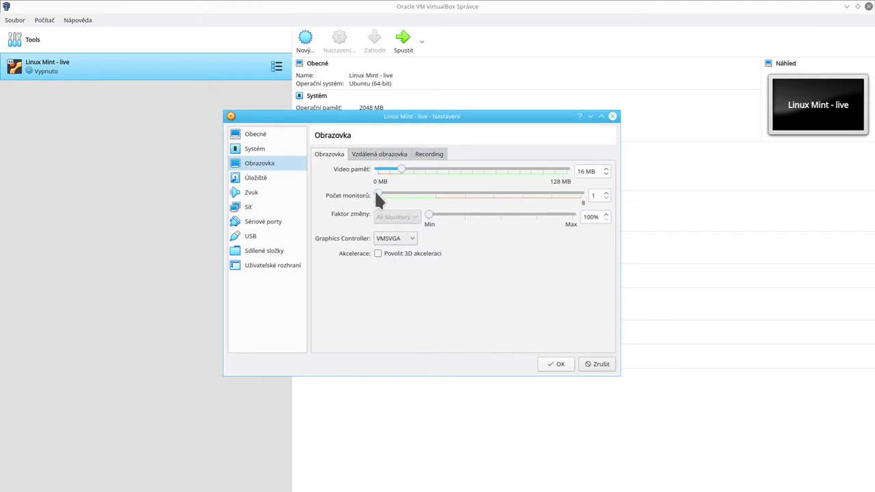
{"action": "left_click", "coordinate": [255, 179]}
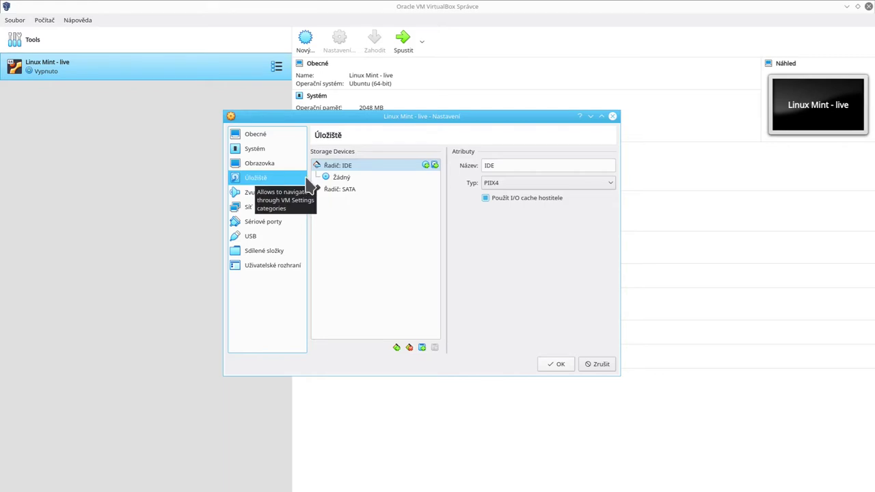
Inspect the SATA and IDE controllers, then switch to the Audio page.
{"action": "left_click", "coordinate": [353, 191]}
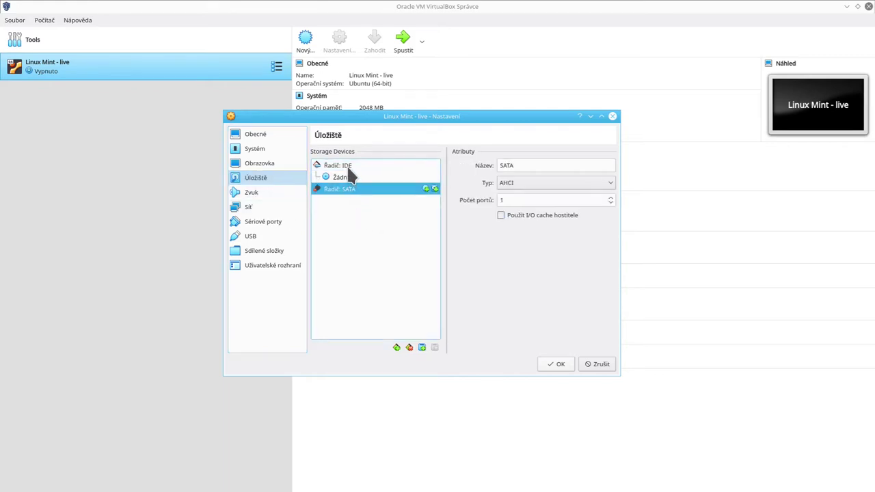
{"action": "left_click", "coordinate": [346, 166]}
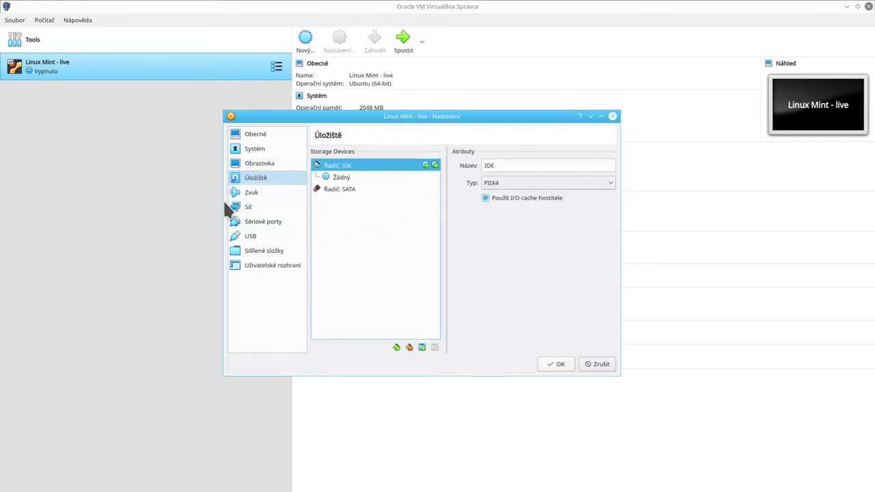
{"action": "left_click", "coordinate": [252, 193]}
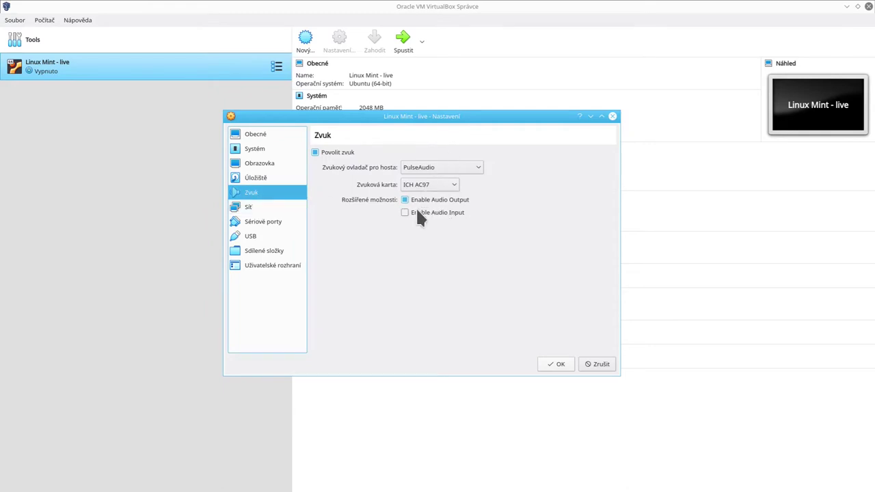
On the Network page, glance at adapter 2 and keep adapter 1 attached to NAT.
{"action": "left_click", "coordinate": [247, 207]}
{"action": "left_click", "coordinate": [363, 152]}
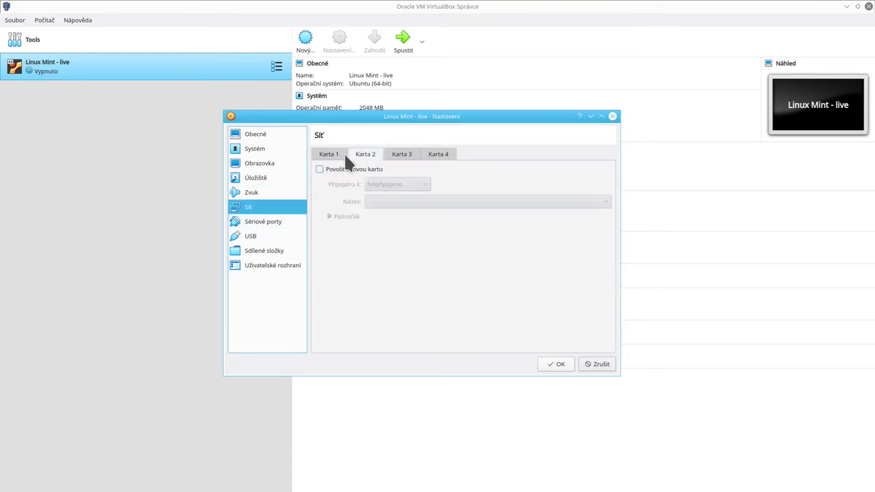
{"action": "left_click", "coordinate": [333, 154]}
{"action": "left_click", "coordinate": [375, 188]}
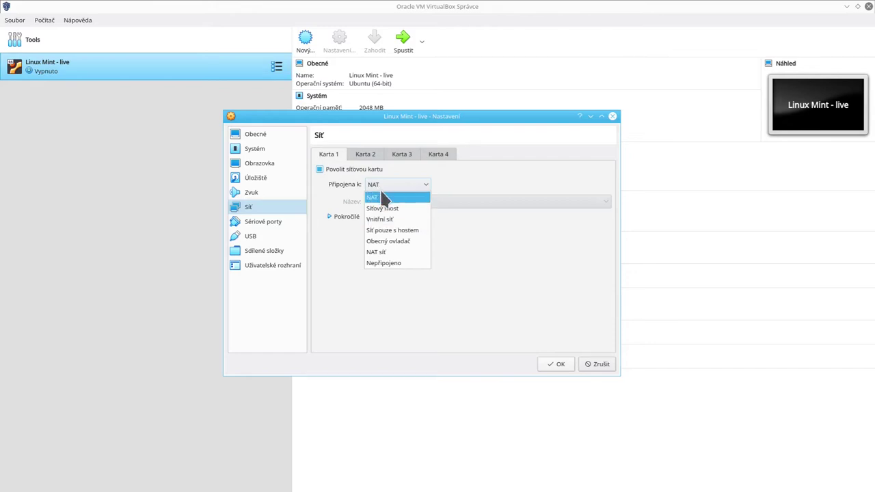
{"action": "left_click", "coordinate": [372, 198]}
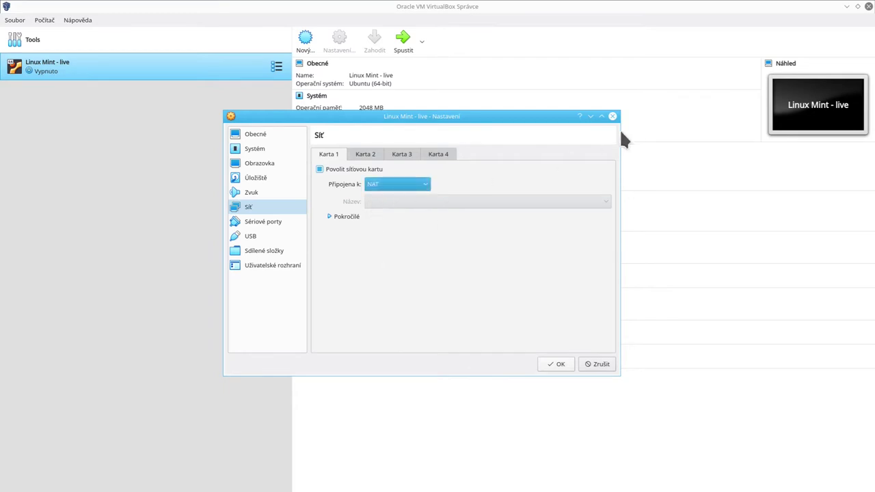
{"action": "left_click", "coordinate": [384, 183]}
{"action": "left_click", "coordinate": [392, 190]}
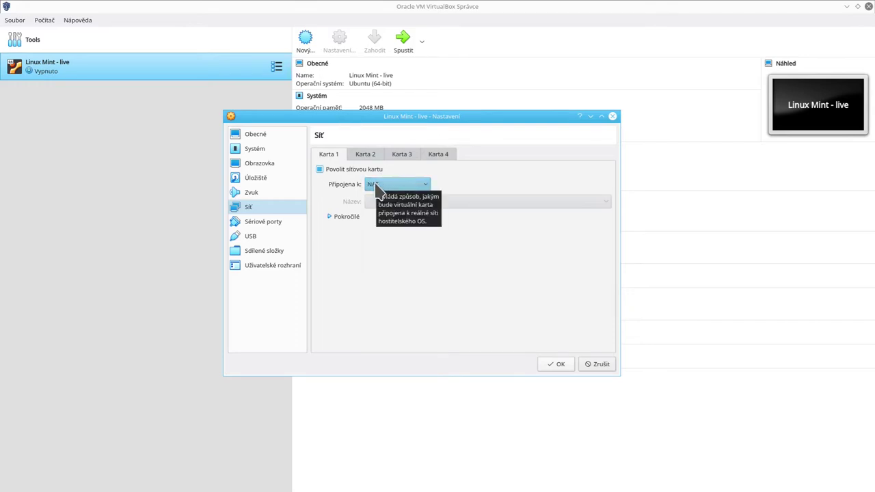
Recheck adapter 1's attachment list, keeping NAT, then view Serial Ports and USB pages.
{"action": "left_click", "coordinate": [358, 152]}
{"action": "left_click", "coordinate": [326, 156]}
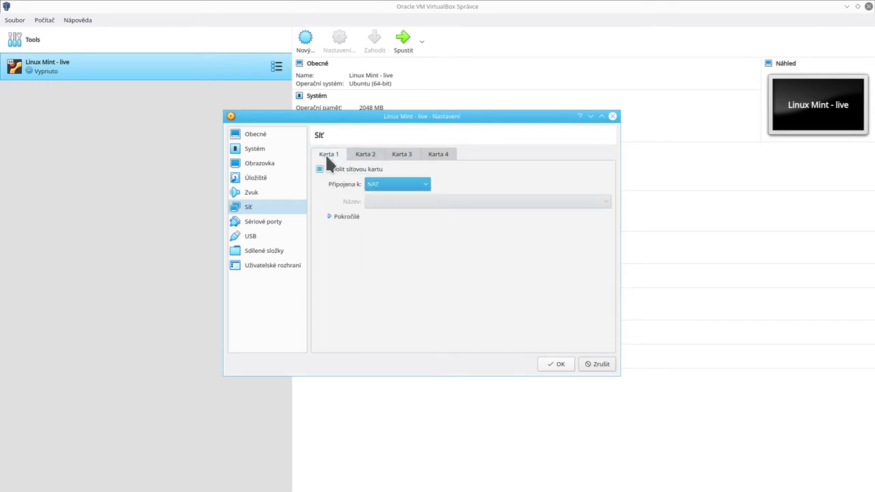
{"action": "left_click", "coordinate": [410, 190]}
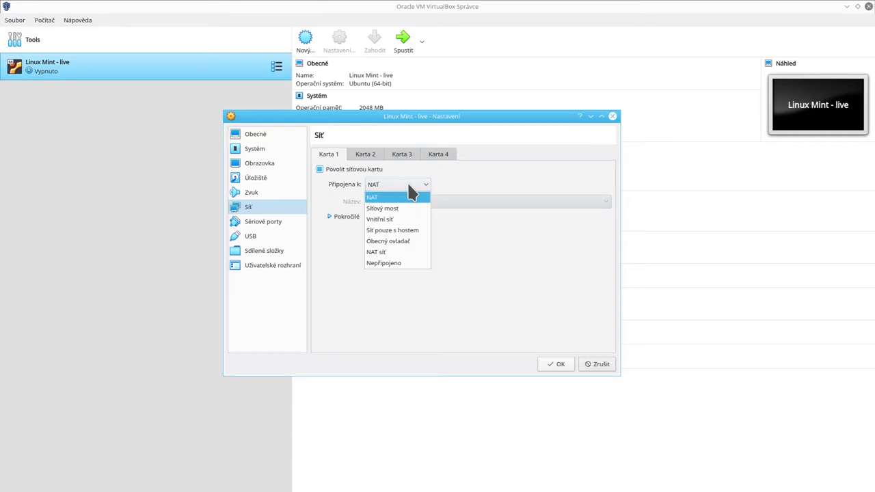
{"action": "left_click", "coordinate": [409, 185]}
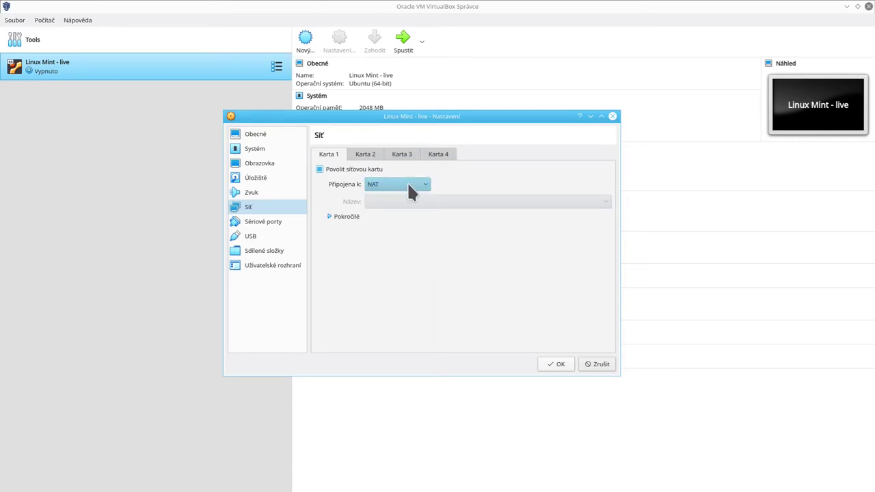
{"action": "left_click", "coordinate": [409, 184]}
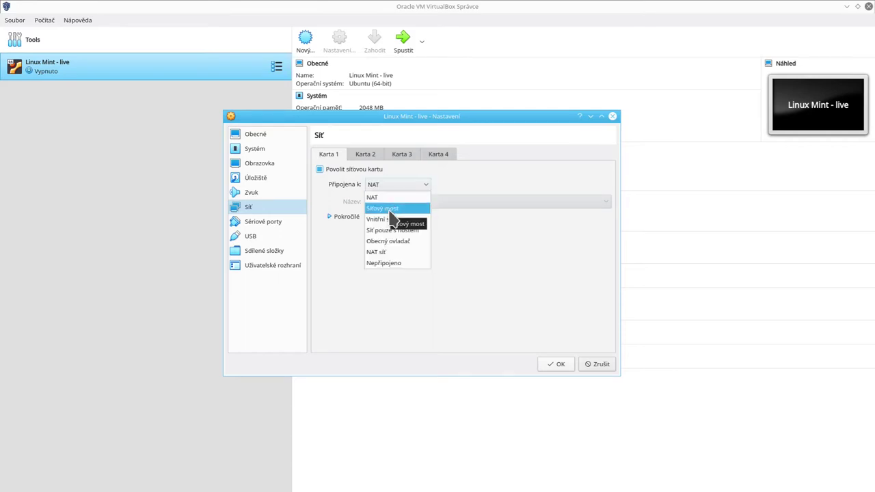
{"action": "left_click", "coordinate": [396, 198]}
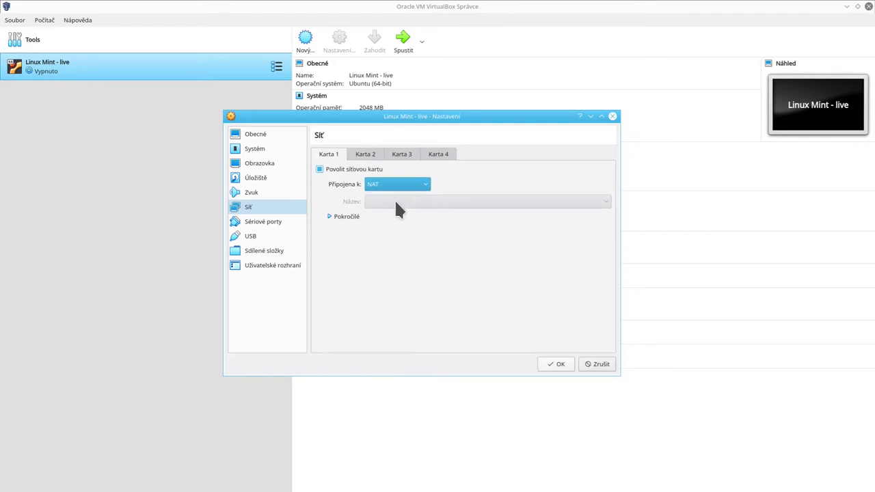
{"action": "left_click", "coordinate": [261, 222]}
{"action": "left_click", "coordinate": [253, 236]}
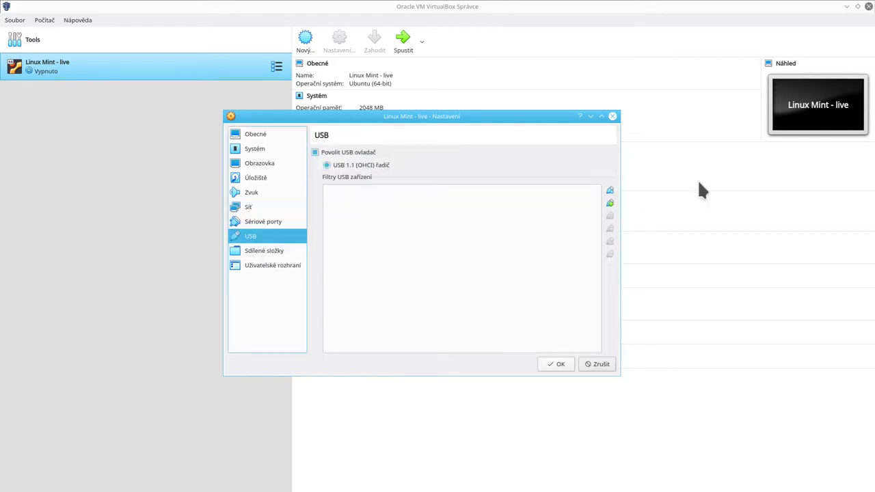
Review the Shared Folders, User Interface, System, General and Storage pages.
{"action": "left_click", "coordinate": [262, 252]}
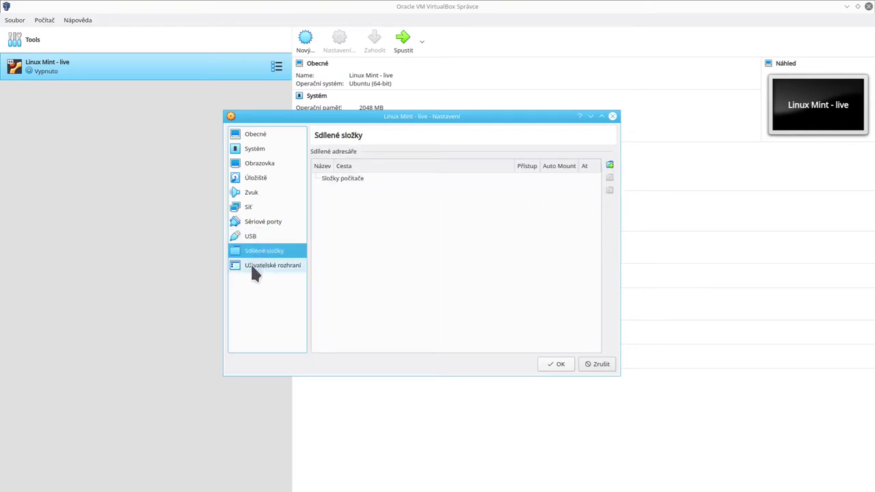
{"action": "left_click", "coordinate": [259, 267]}
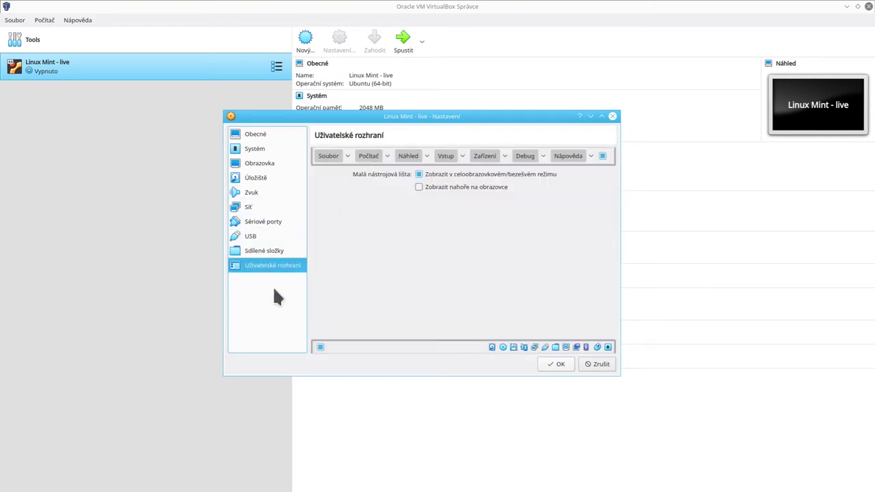
{"action": "left_click", "coordinate": [269, 153]}
{"action": "left_click", "coordinate": [270, 136]}
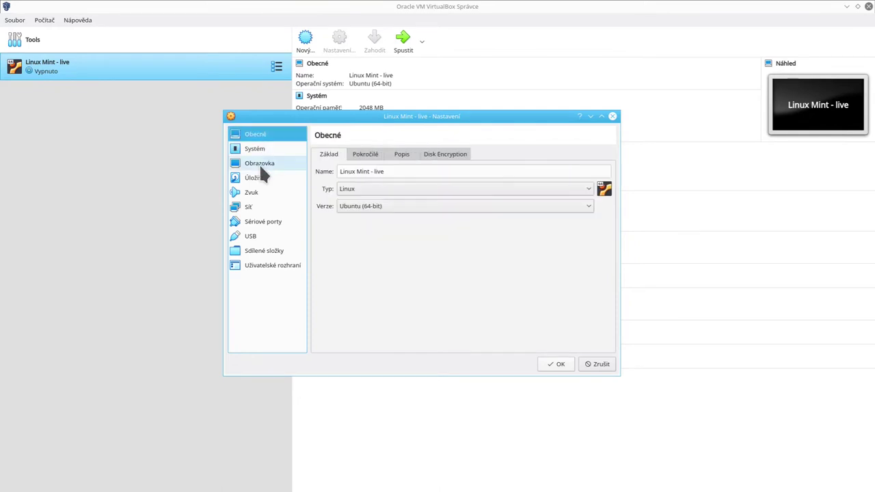
{"action": "left_click", "coordinate": [258, 178]}
Check the empty IDE optical drive's slot, leave it unchanged, and save the settings.
{"action": "left_click", "coordinate": [340, 177]}
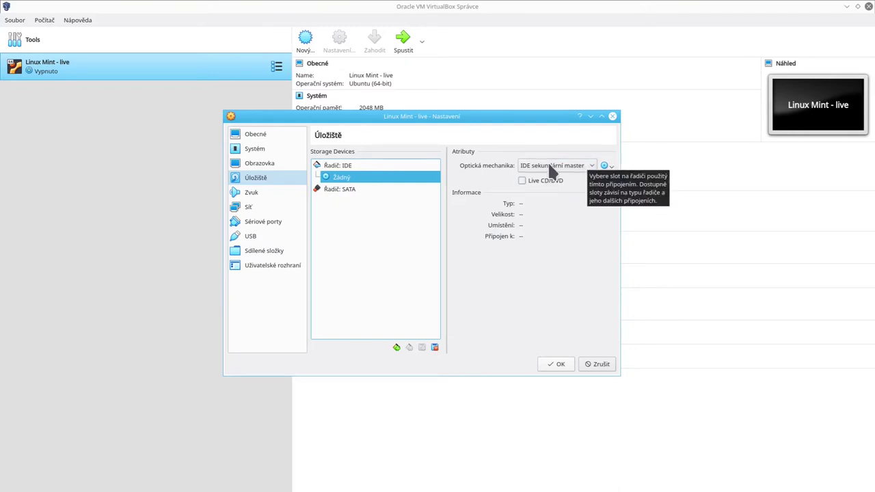
{"action": "left_click", "coordinate": [526, 170]}
{"action": "left_click", "coordinate": [523, 170]}
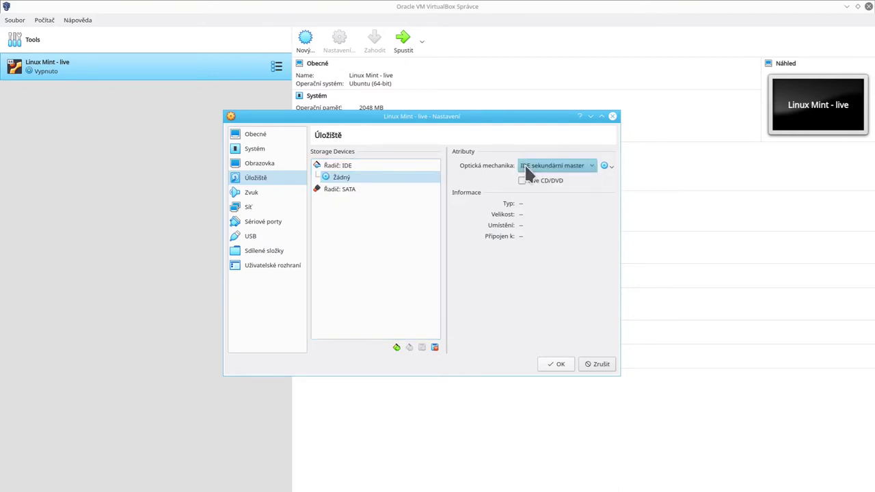
{"action": "left_click", "coordinate": [551, 363]}
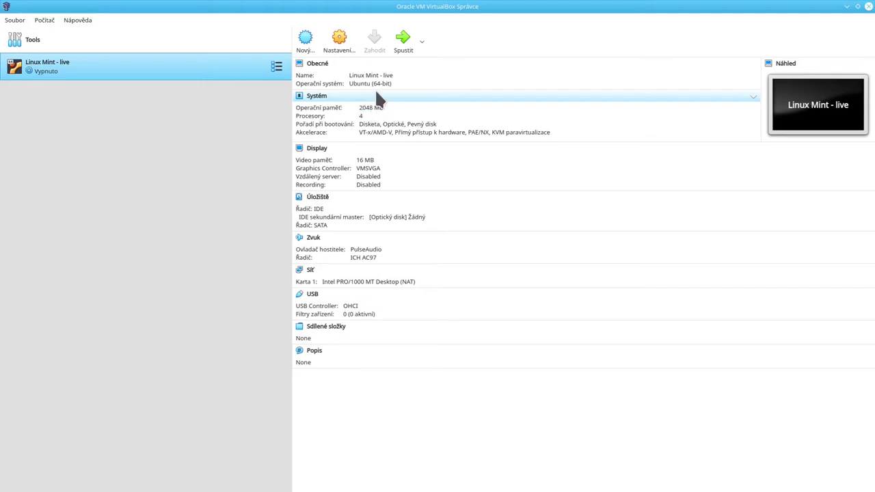
Start the Linux Mint - live virtual machine in normal mode with Spustit.
{"action": "left_click", "coordinate": [421, 41]}
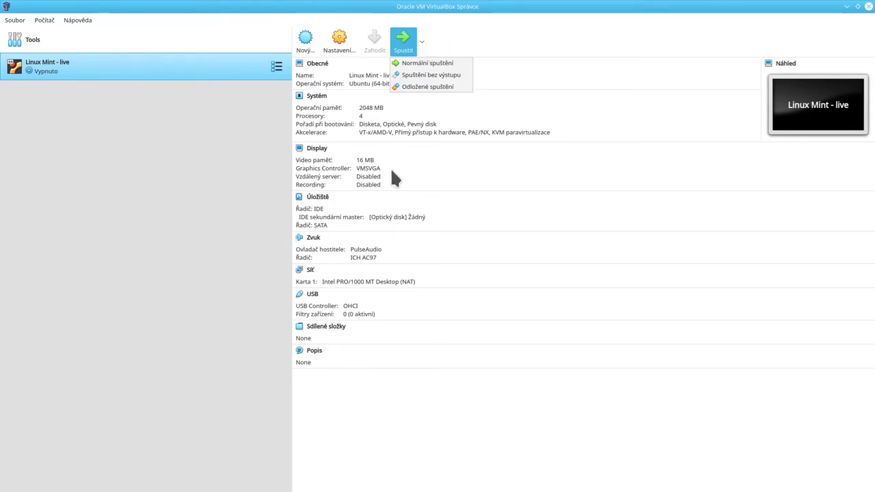
{"action": "left_click", "coordinate": [437, 40]}
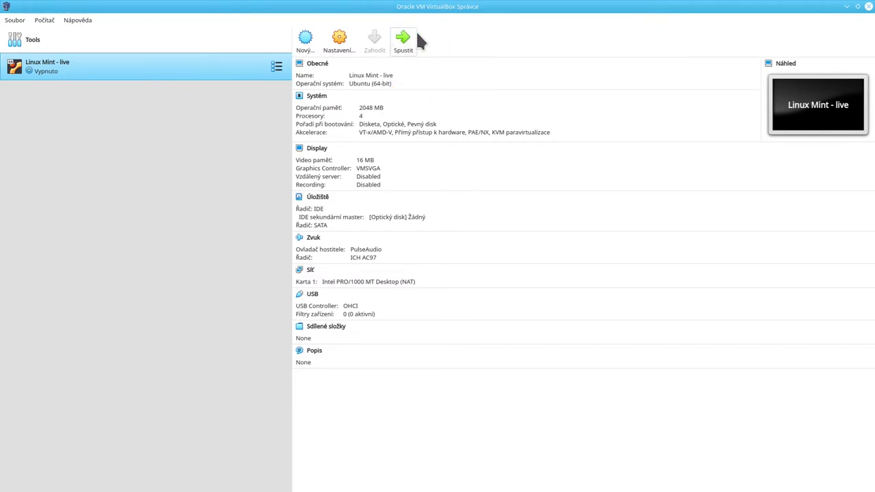
{"action": "left_click", "coordinate": [406, 45]}
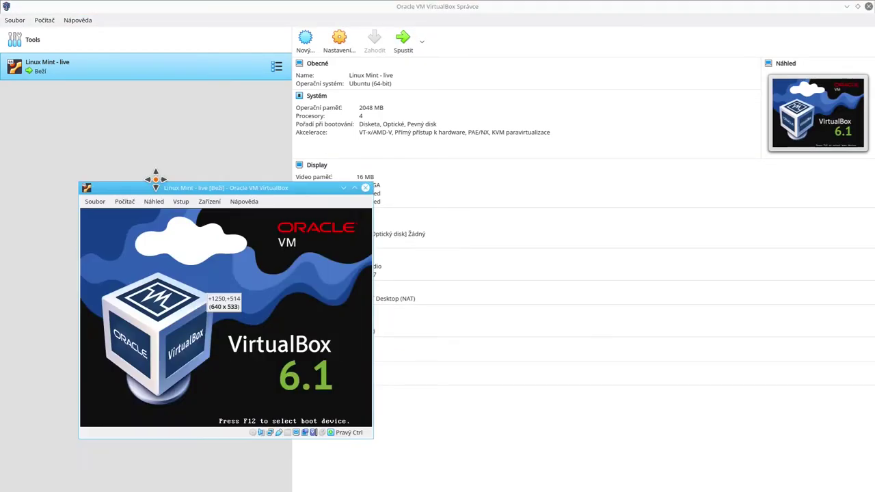
Nudge the VM window down-left and check the optical drive menu without changes.
{"action": "left_click_drag", "start_coordinate": [185, 104], "coordinate": [178, 117]}
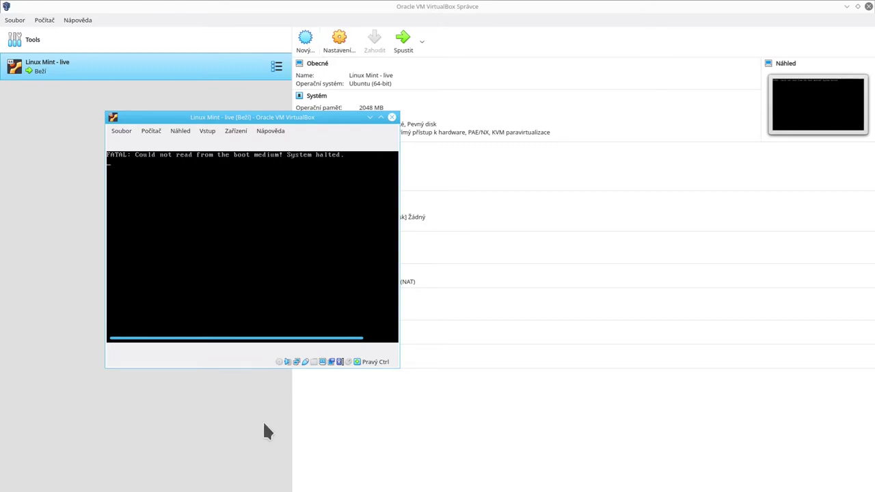
{"action": "left_click", "coordinate": [279, 363]}
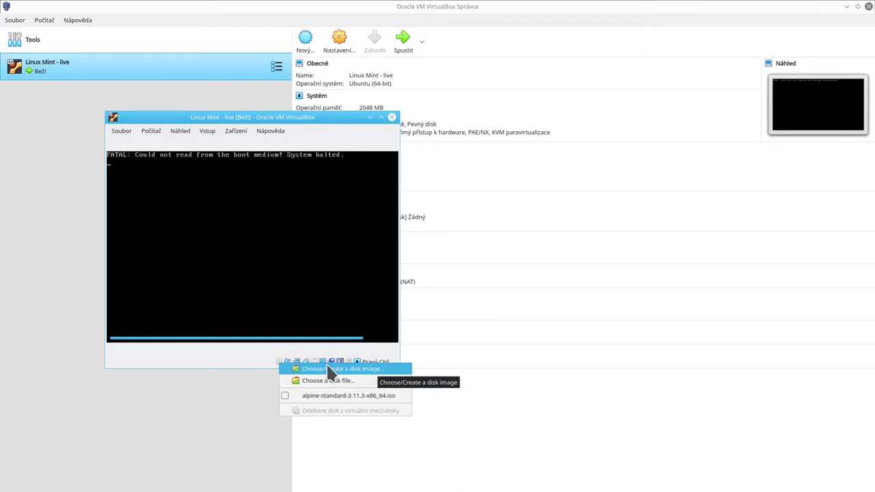
{"action": "left_click", "coordinate": [214, 352]}
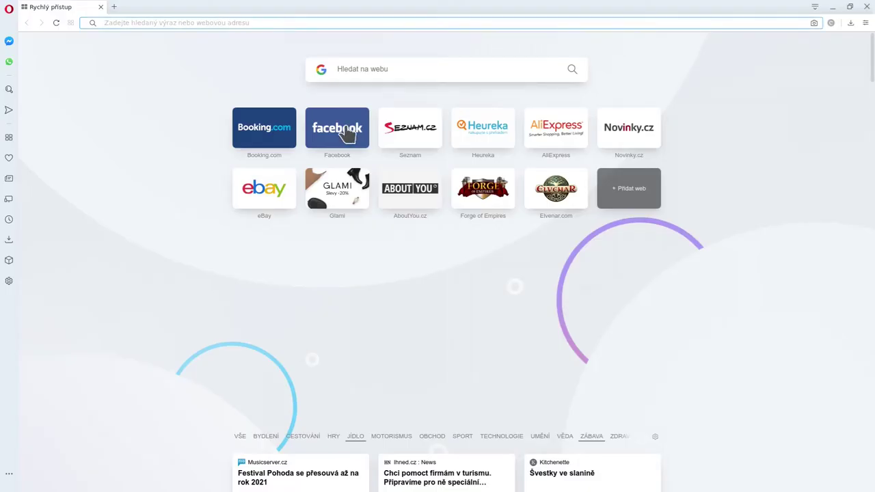
Search for 'linux mint' and open the linuxmint.com download page.
{"action": "left_click", "coordinate": [255, 23]}
{"action": "type", "text": "linux mint"}
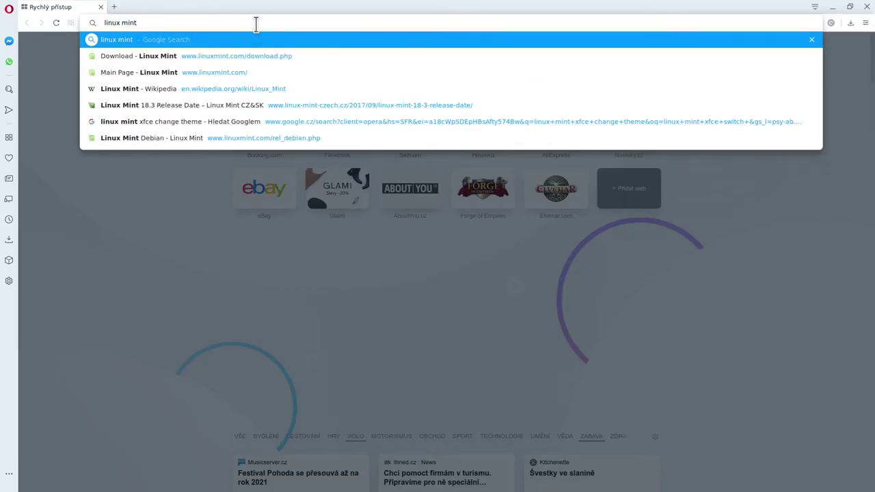
{"action": "key", "text": "Return"}
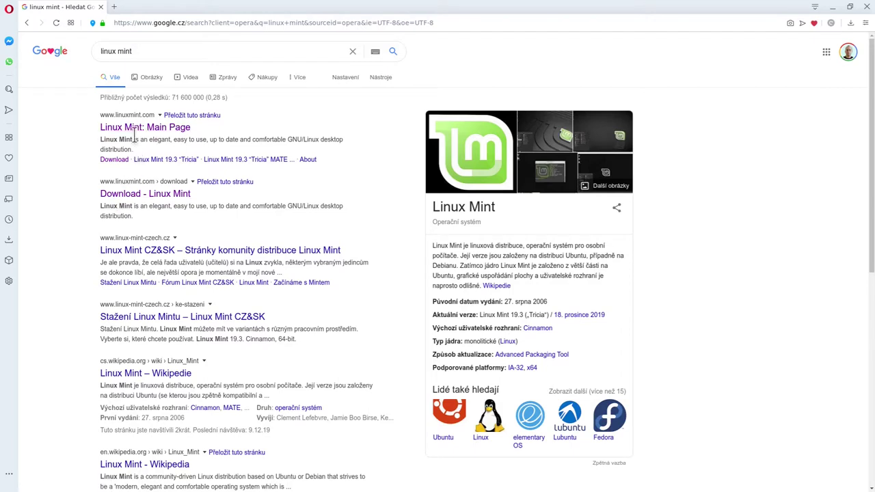
{"action": "left_click", "coordinate": [137, 130]}
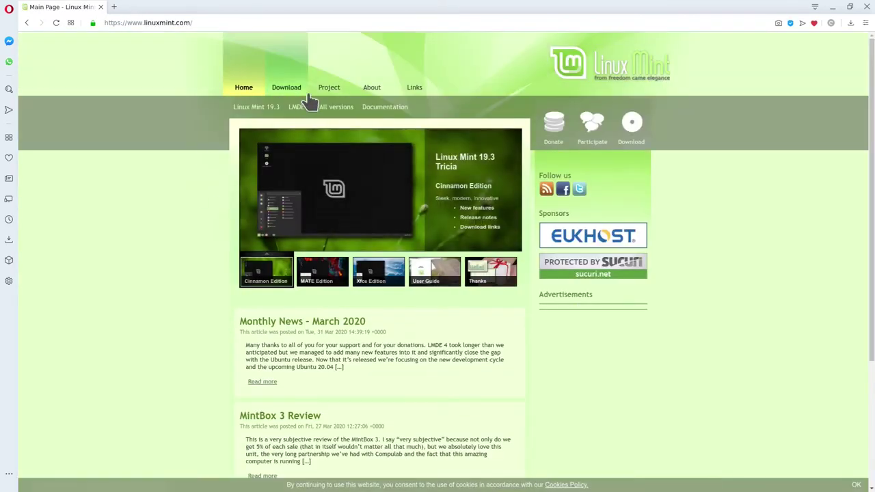
{"action": "left_click", "coordinate": [291, 92]}
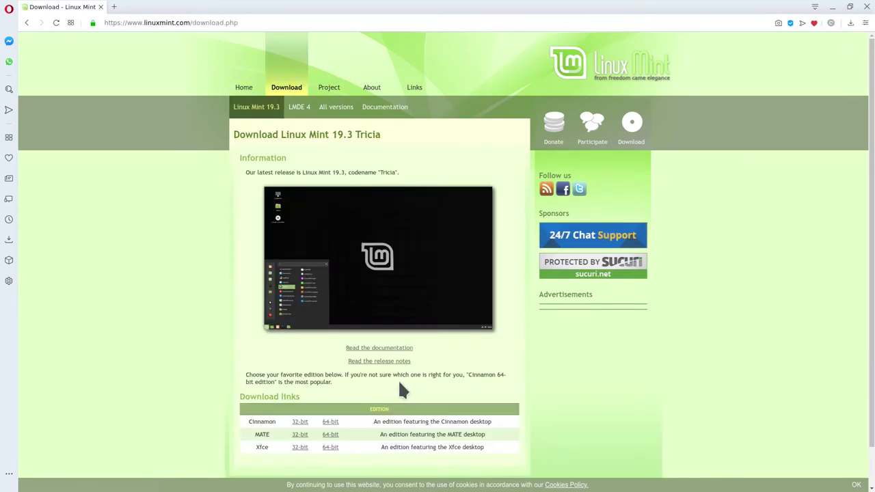
Dismiss the cookie notice and highlight the Cinnamon, MATE and Xfce edition rows.
{"action": "scroll", "coordinate": [239, 352], "scroll_direction": "down", "scroll_amount": 1}
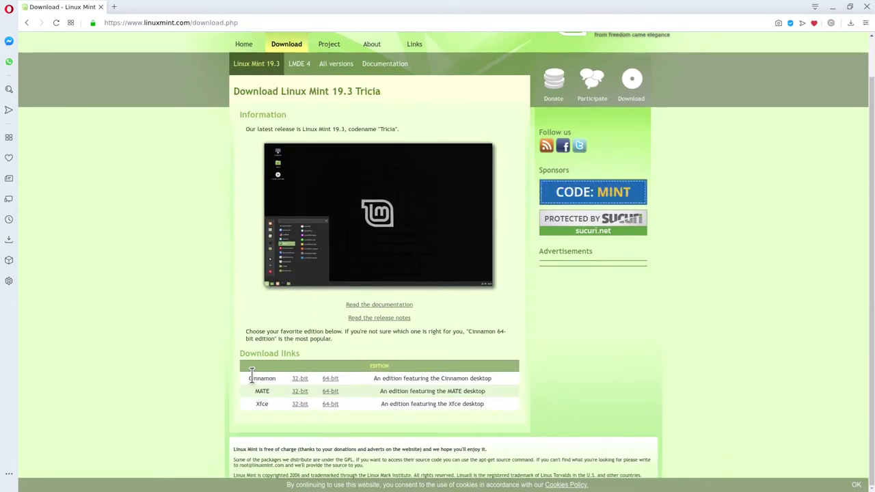
{"action": "left_click_drag", "start_coordinate": [246, 376], "coordinate": [269, 395]}
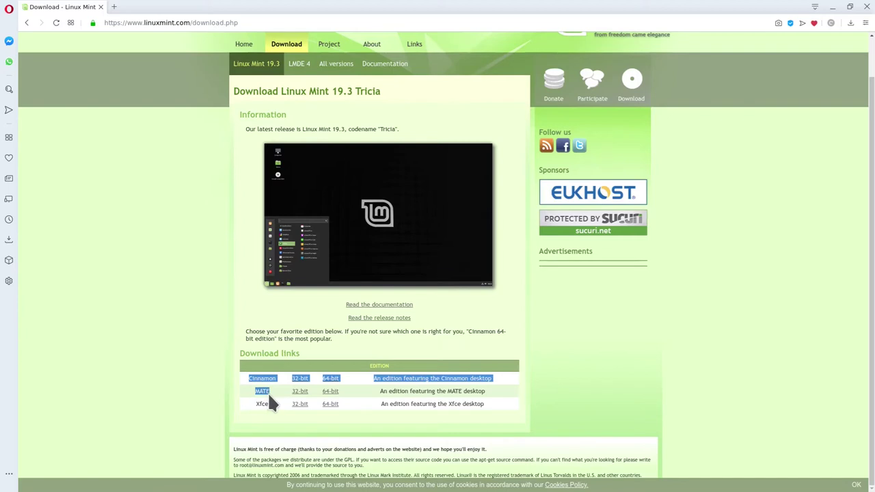
{"action": "left_click", "coordinate": [268, 395]}
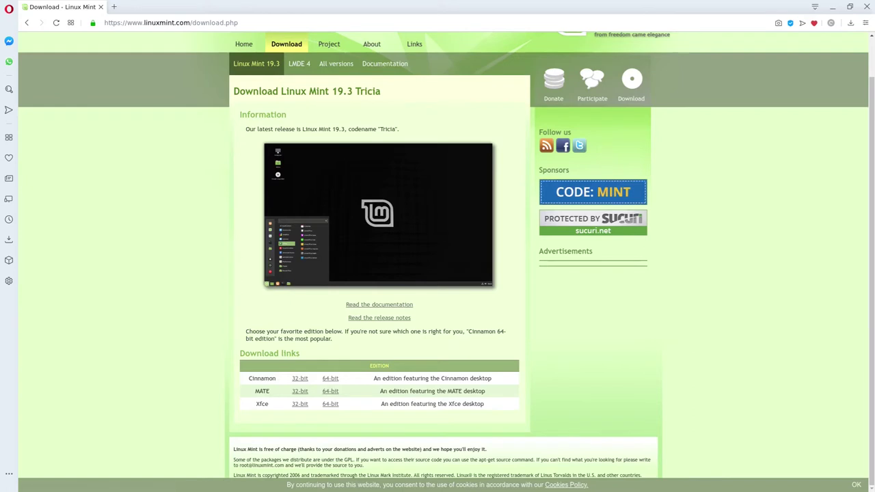
{"action": "left_click", "coordinate": [856, 485]}
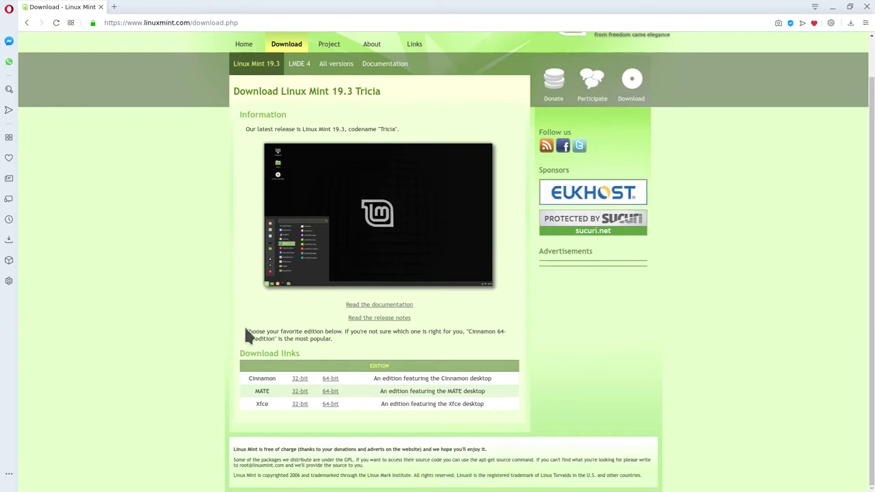
{"action": "left_click_drag", "start_coordinate": [245, 375], "coordinate": [271, 407]}
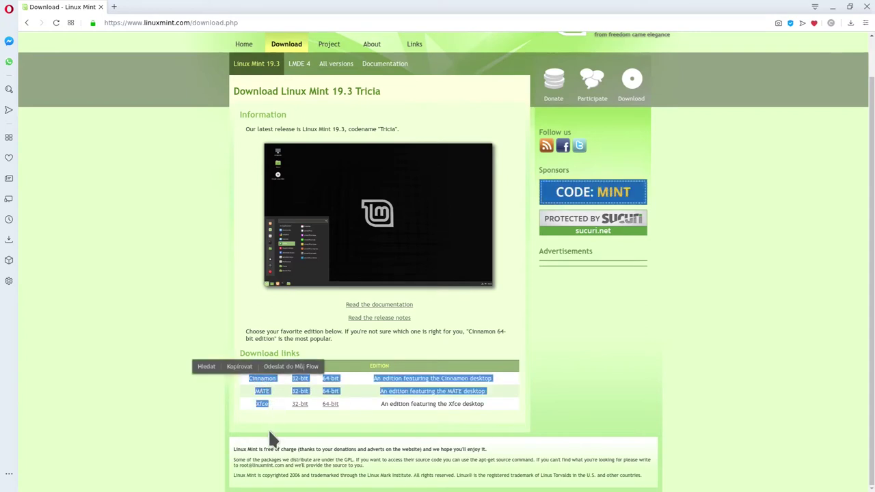
{"action": "left_click", "coordinate": [272, 409]}
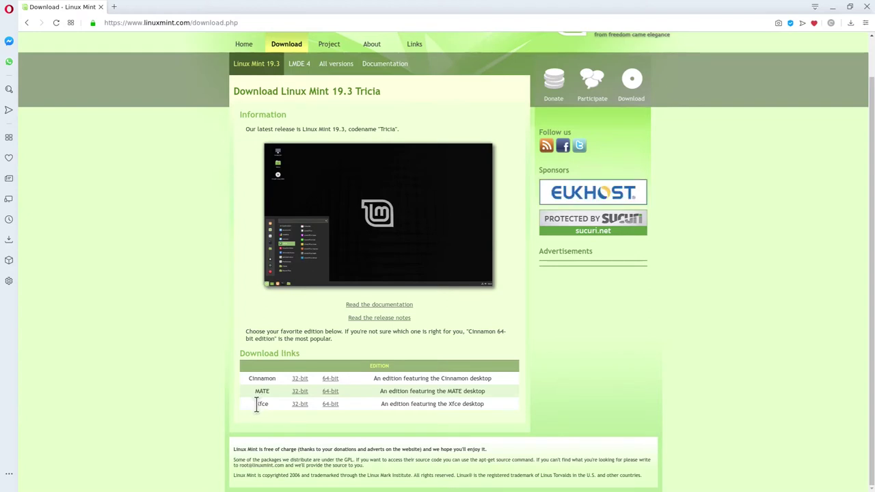
{"action": "double_click", "coordinate": [259, 404]}
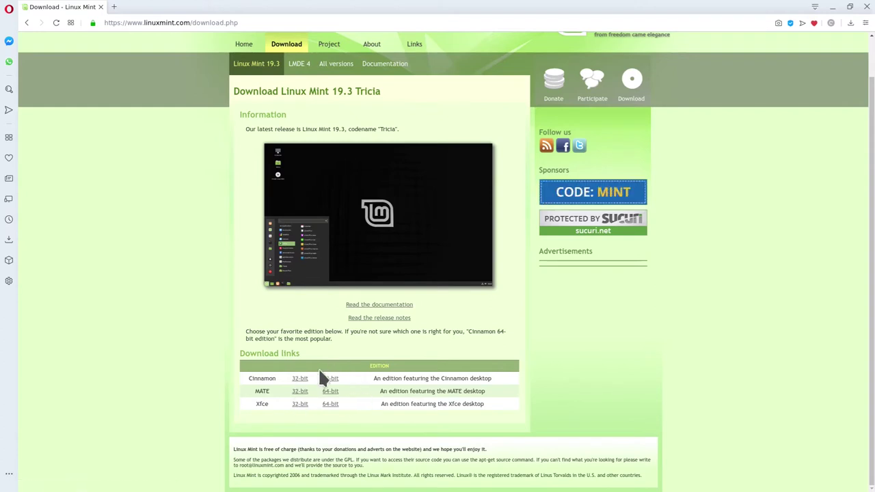
Open the Linux Mint 19.3 Xfce 64-bit edition download page.
{"action": "left_click", "coordinate": [330, 405]}
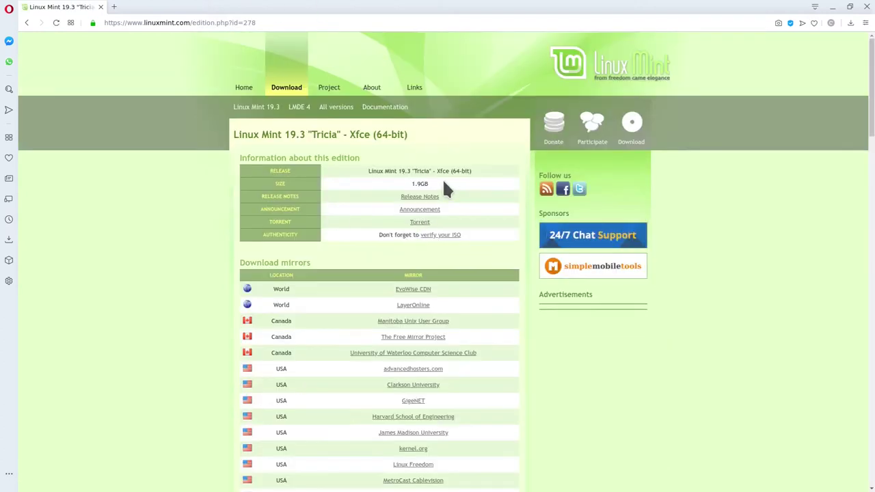
{"action": "left_click_drag", "start_coordinate": [445, 186], "coordinate": [377, 179]}
{"action": "left_click", "coordinate": [374, 274]}
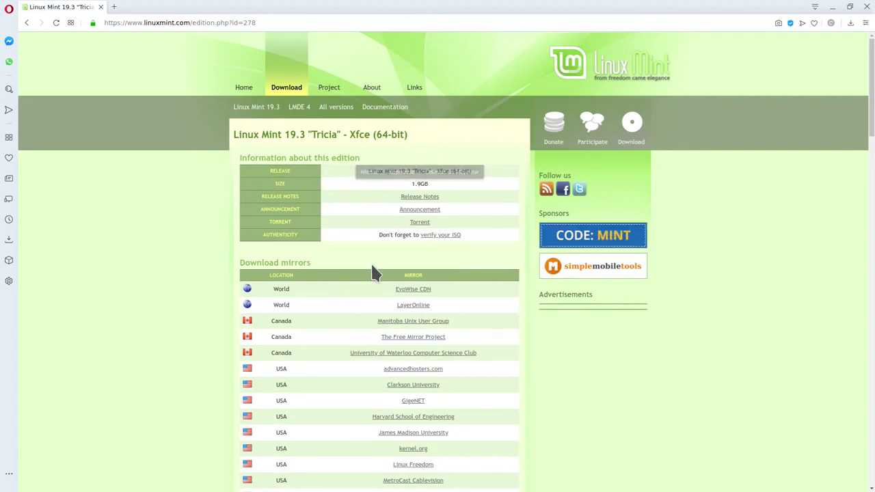
View the 19.3 ISO verification steps, then navigate back to the Xfce 64-bit page.
{"action": "left_click", "coordinate": [441, 236]}
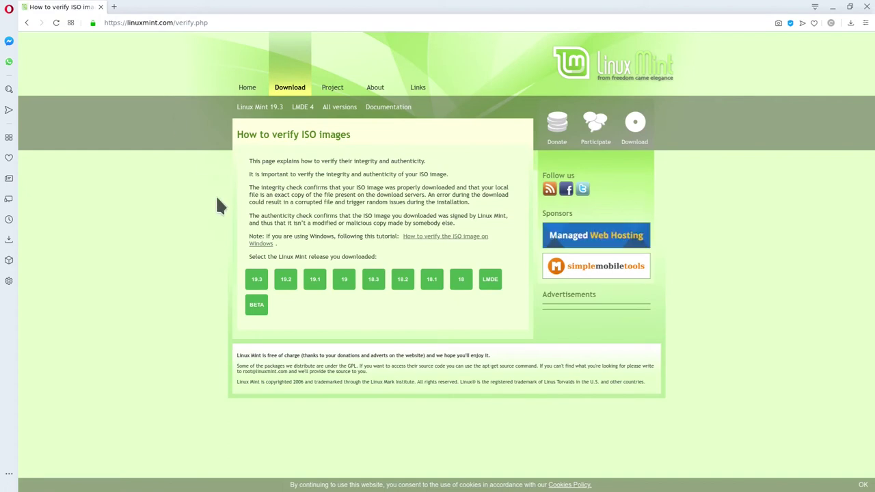
{"action": "left_click", "coordinate": [256, 280]}
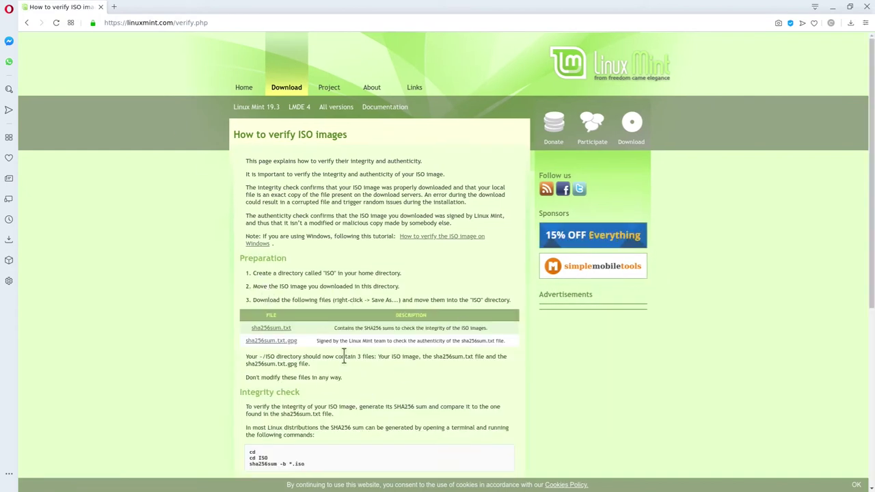
{"action": "scroll", "coordinate": [321, 445], "scroll_direction": "down", "scroll_amount": 1}
{"action": "key", "text": "alt+Left"}
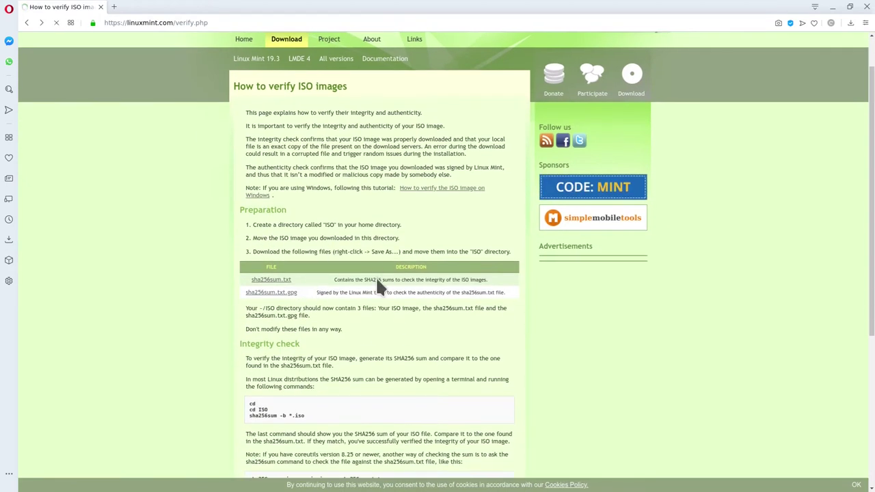
{"action": "key", "text": "alt+Left"}
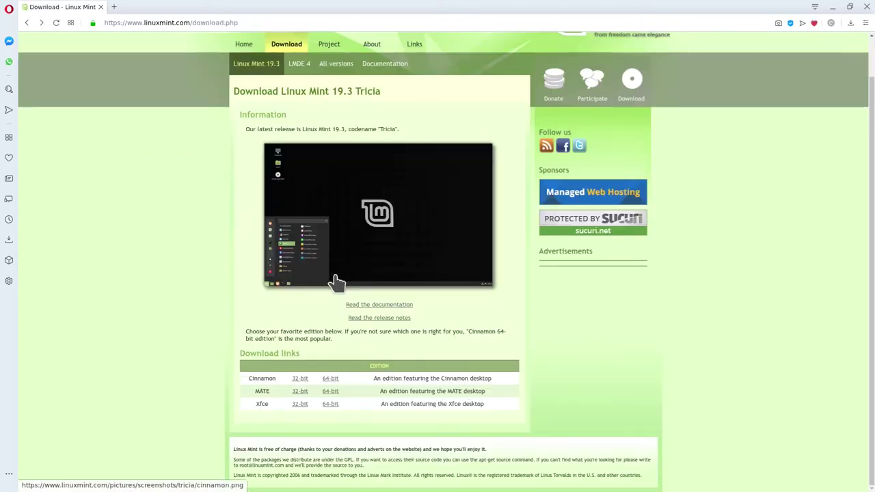
{"action": "key", "text": "alt+Right"}
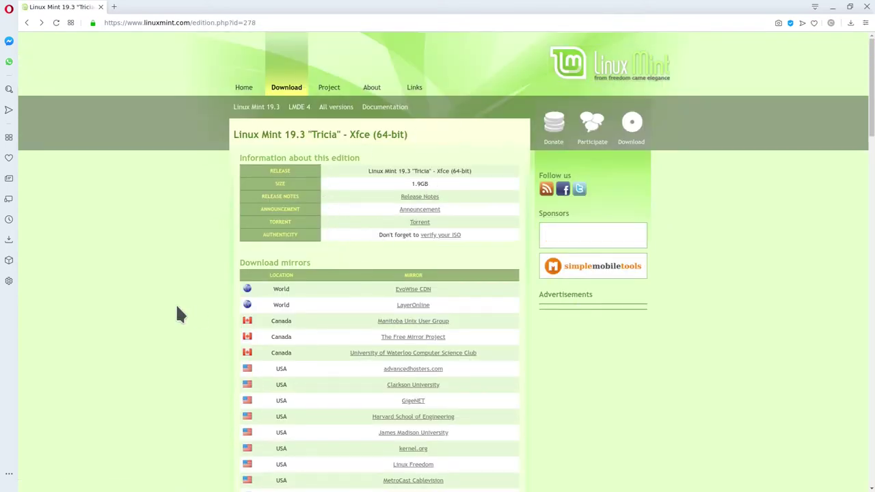
{"action": "scroll", "coordinate": [175, 303], "scroll_direction": "down", "scroll_amount": 10}
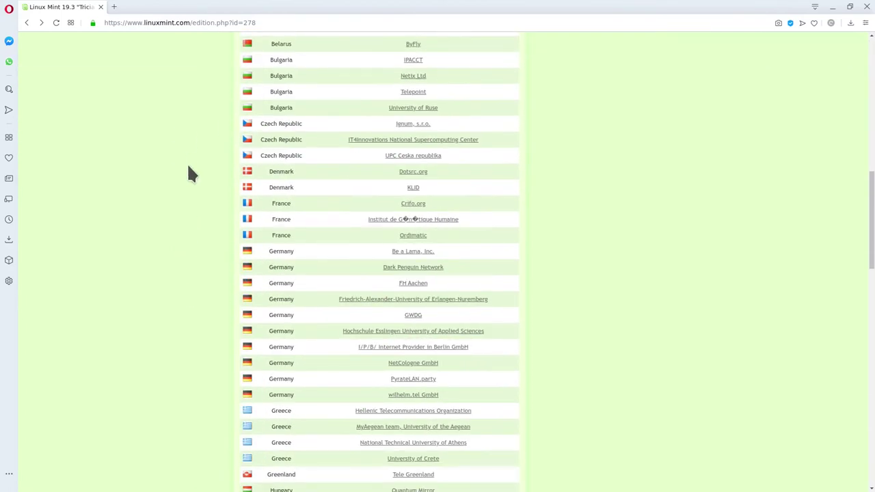
{"action": "scroll", "coordinate": [191, 174], "scroll_direction": "up", "scroll_amount": 3}
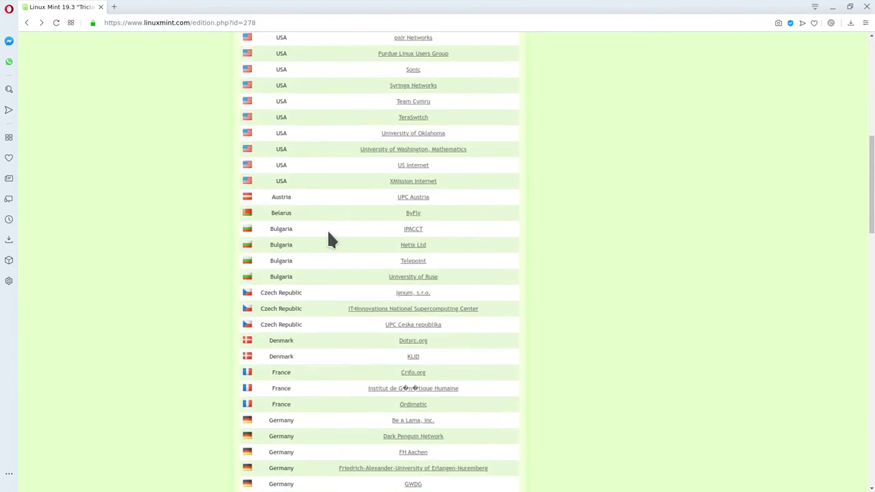
{"action": "left_click", "coordinate": [404, 325]}
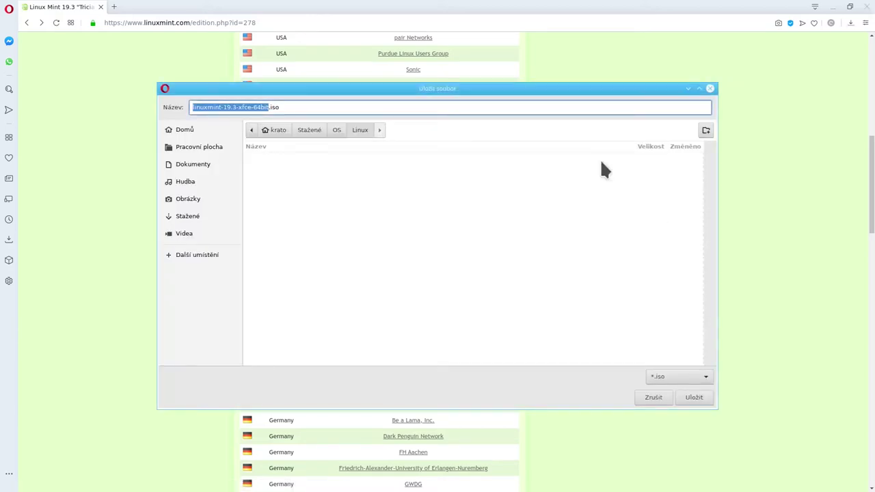
{"action": "left_click", "coordinate": [336, 108]}
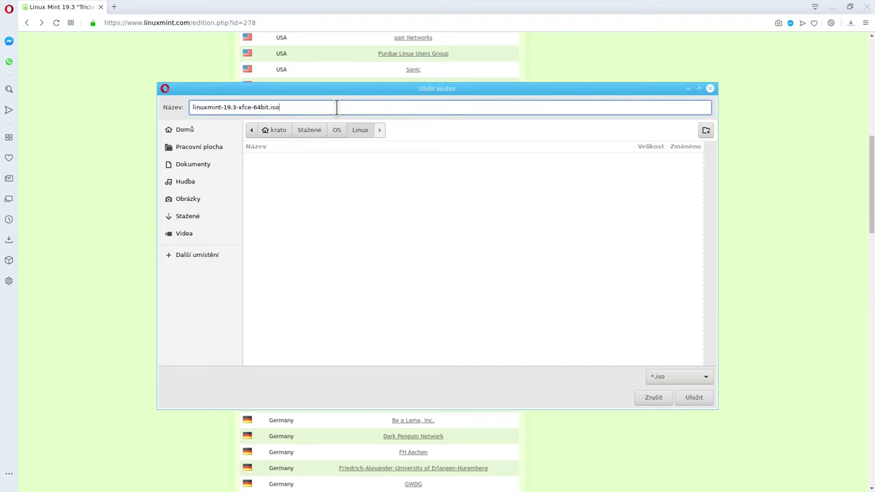
{"action": "left_click", "coordinate": [658, 403]}
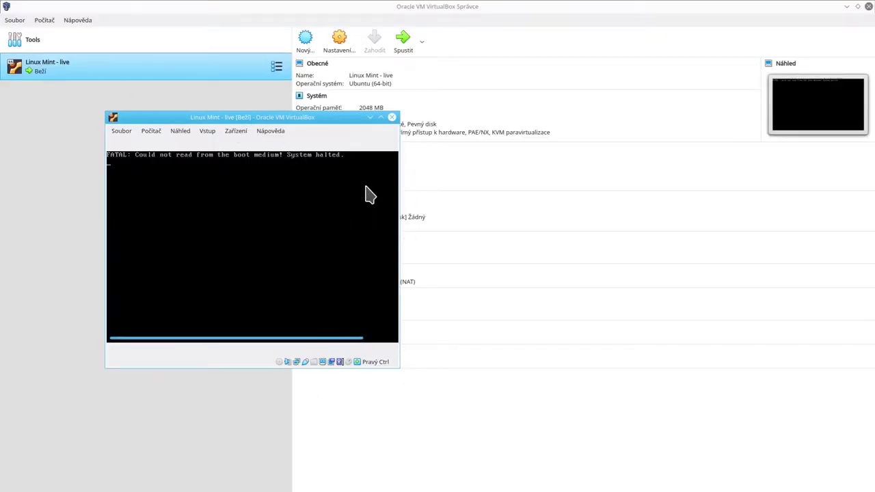
Close the VM window and confirm Vypnout počítač to power the machine off.
{"action": "left_click", "coordinate": [392, 118]}
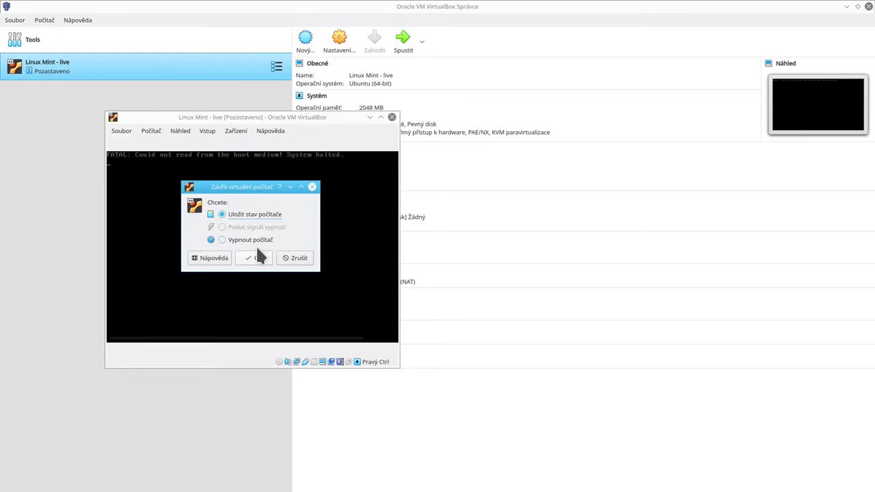
{"action": "left_click", "coordinate": [261, 239]}
{"action": "left_click", "coordinate": [253, 260]}
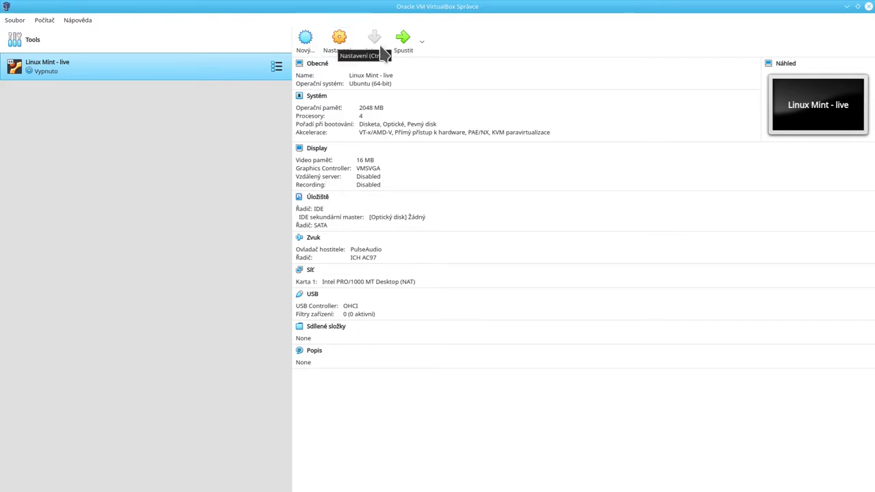
In the VM's storage settings, mark the empty IDE optical drive as Live CD/DVD.
{"action": "left_click", "coordinate": [331, 43]}
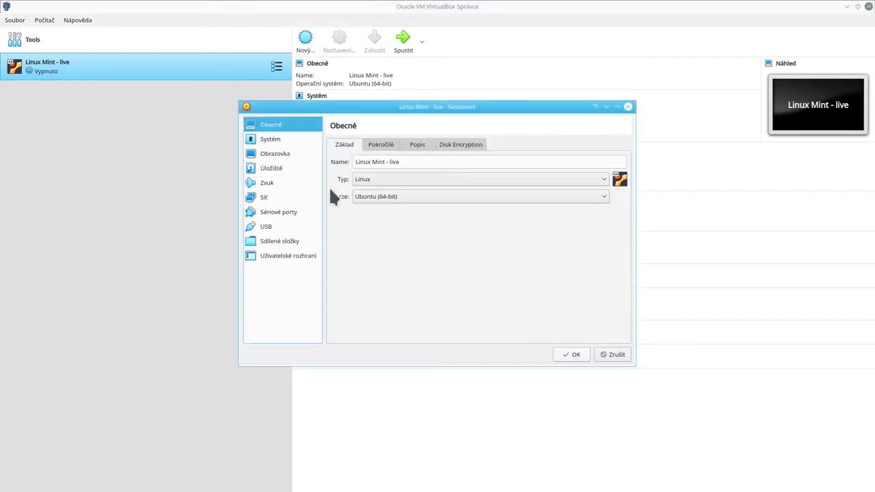
{"action": "left_click", "coordinate": [277, 168]}
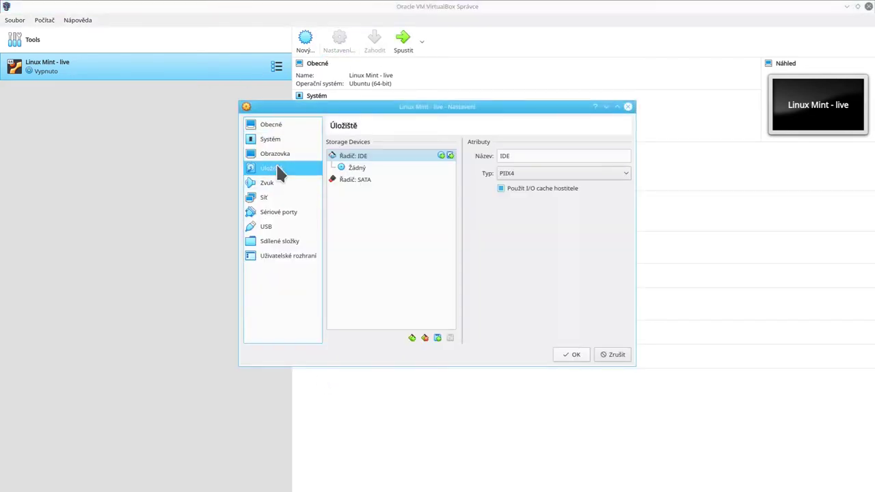
{"action": "left_click", "coordinate": [356, 167]}
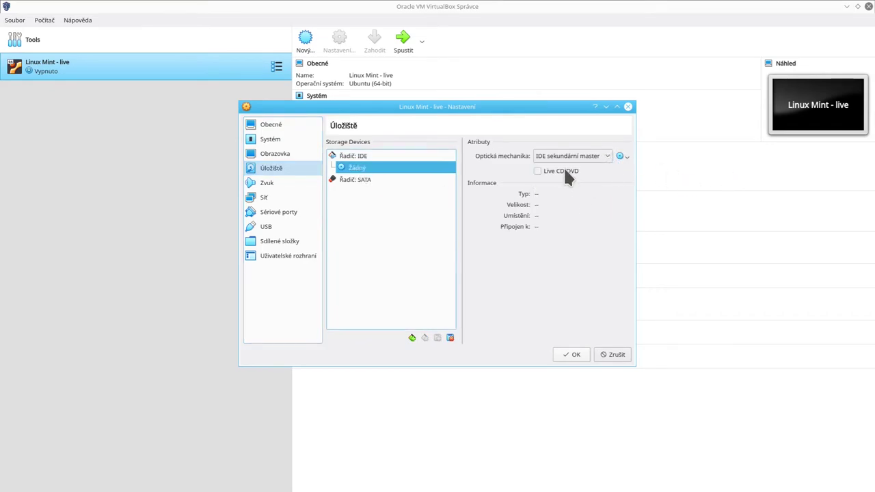
{"action": "left_click", "coordinate": [564, 172]}
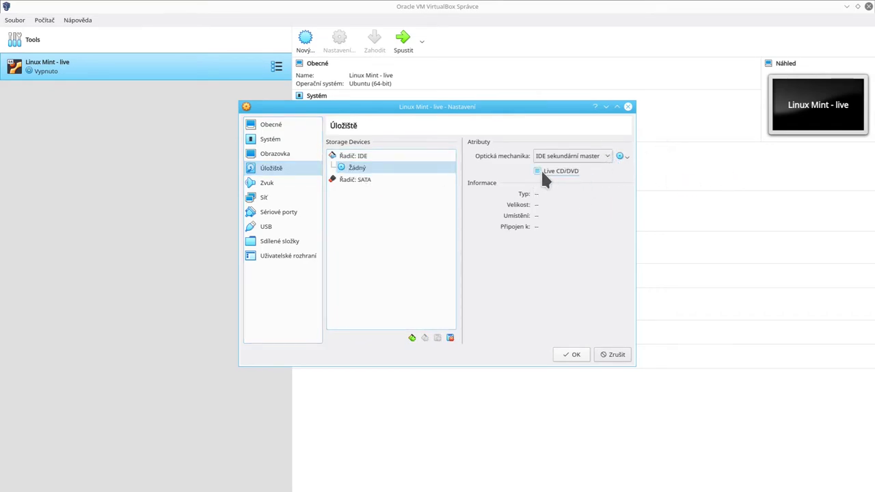
Attach linuxmint-19.3-xfce-64bit.iso to the optical drive, save, and start the VM.
{"action": "left_click", "coordinate": [623, 156]}
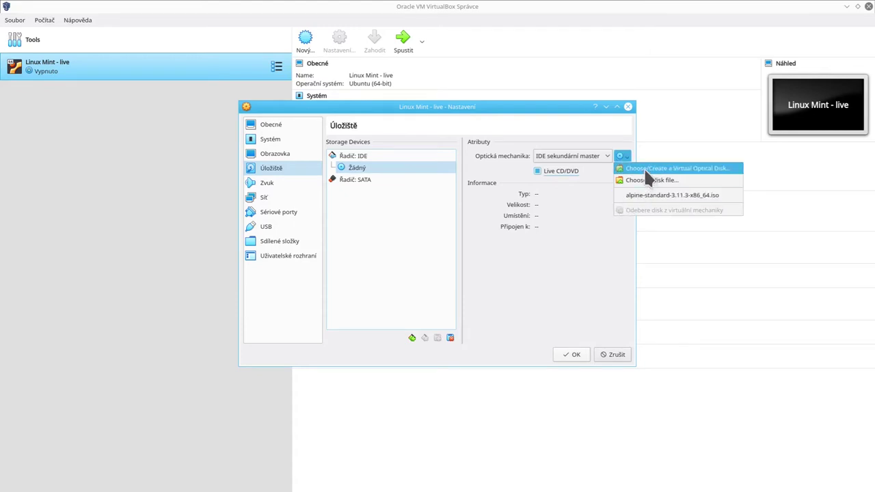
{"action": "left_click", "coordinate": [644, 168]}
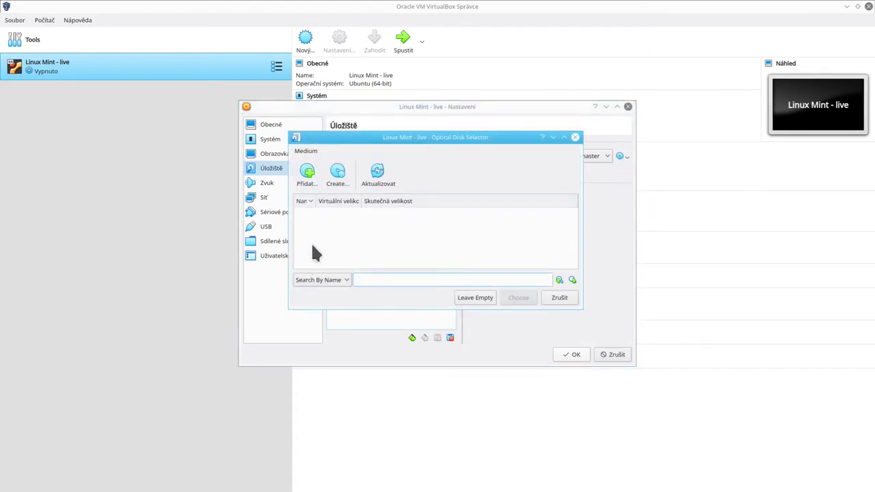
{"action": "left_click", "coordinate": [307, 179]}
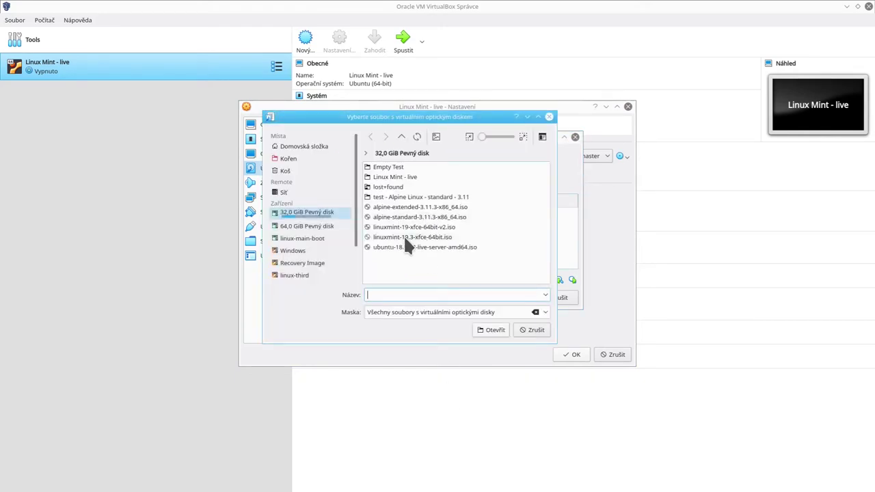
{"action": "double_click", "coordinate": [404, 237]}
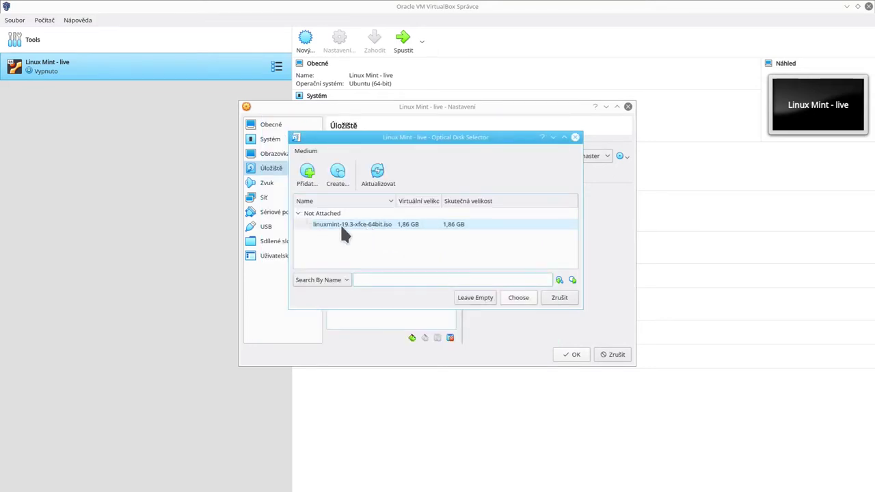
{"action": "left_click", "coordinate": [435, 277]}
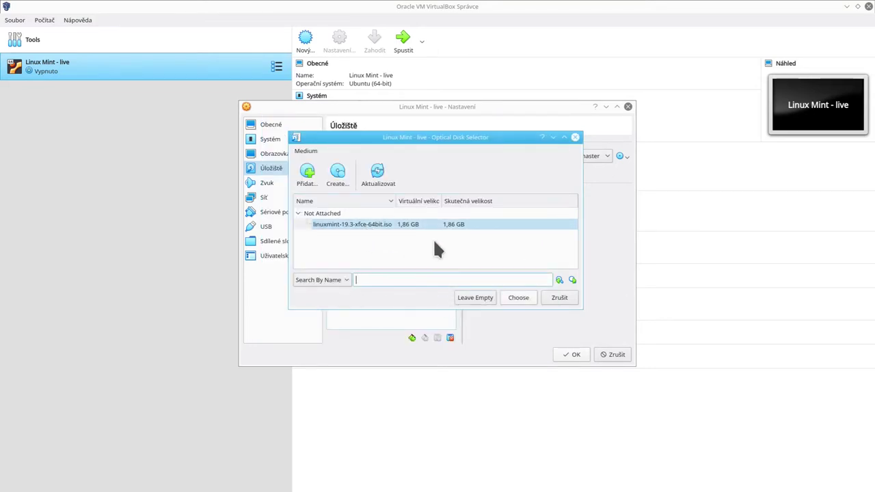
{"action": "left_click", "coordinate": [367, 223]}
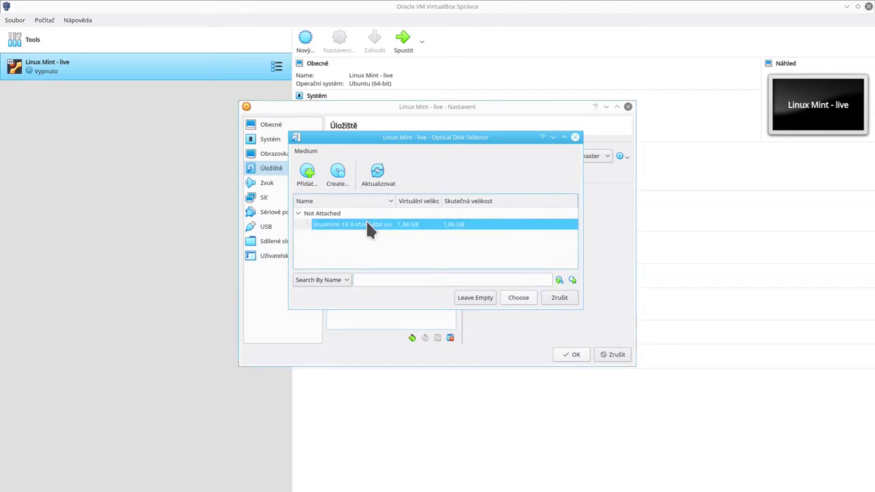
{"action": "double_click", "coordinate": [367, 224]}
{"action": "left_click", "coordinate": [401, 169]}
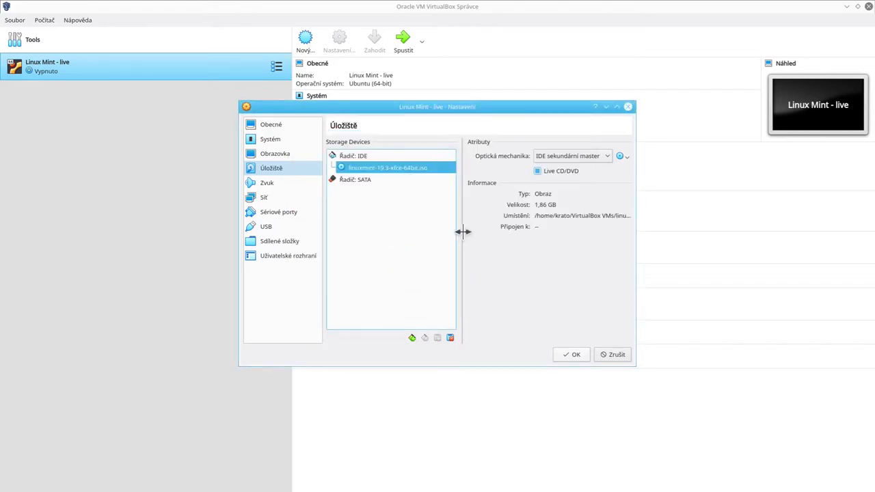
{"action": "left_click", "coordinate": [581, 355]}
{"action": "left_click", "coordinate": [413, 43]}
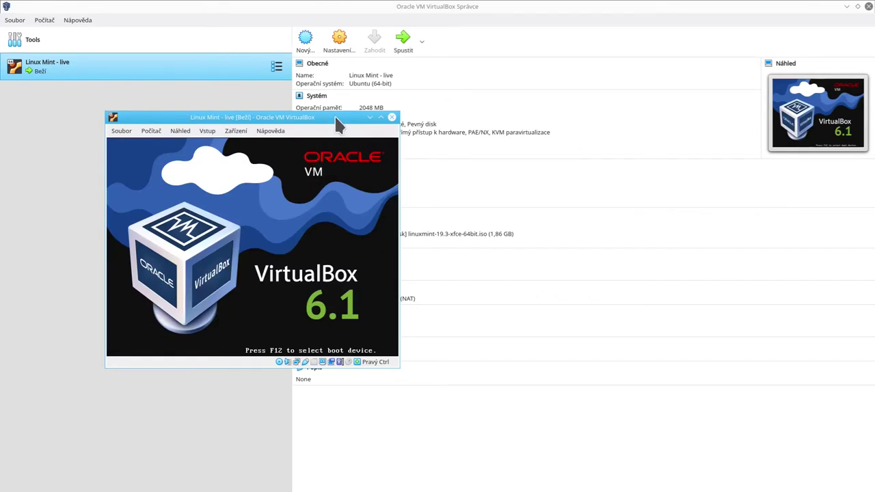
Boot the Start Linux Mint live session from the guest's boot menu.
{"action": "left_click_drag", "start_coordinate": [336, 117], "coordinate": [368, 34]}
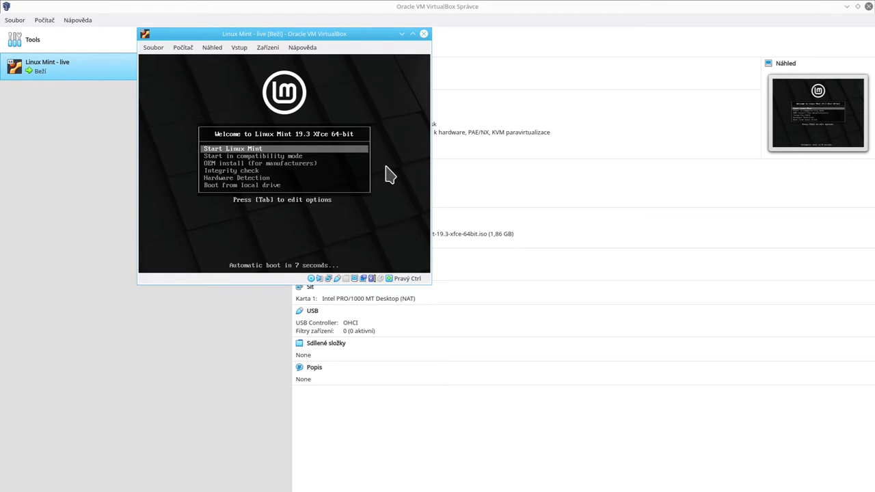
{"action": "key", "text": "Down"}
{"action": "key", "text": "Down"}
{"action": "key", "text": "Down"}
{"action": "key", "text": "Down"}
{"action": "key", "text": "Down"}
{"action": "key", "text": "Down"}
{"action": "key", "text": "Up"}
{"action": "key", "text": "Up"}
{"action": "key", "text": "Up"}
{"action": "key", "text": "Up"}
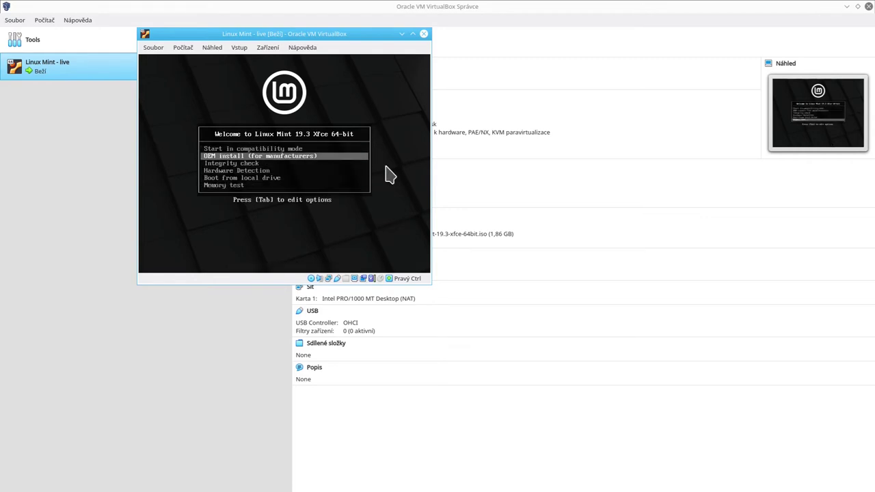
{"action": "key", "text": "Up"}
{"action": "key", "text": "Up"}
{"action": "key", "text": "Down"}
{"action": "key", "text": "Down"}
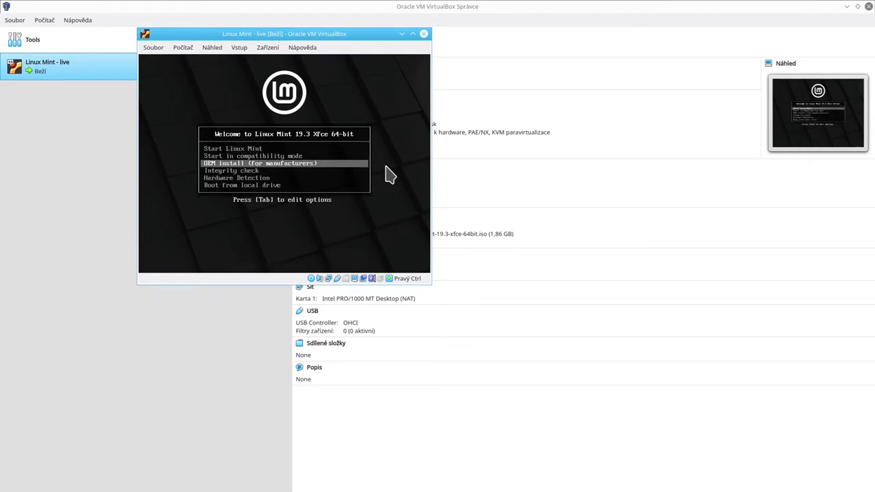
{"action": "key", "text": "Up"}
{"action": "key", "text": "Up"}
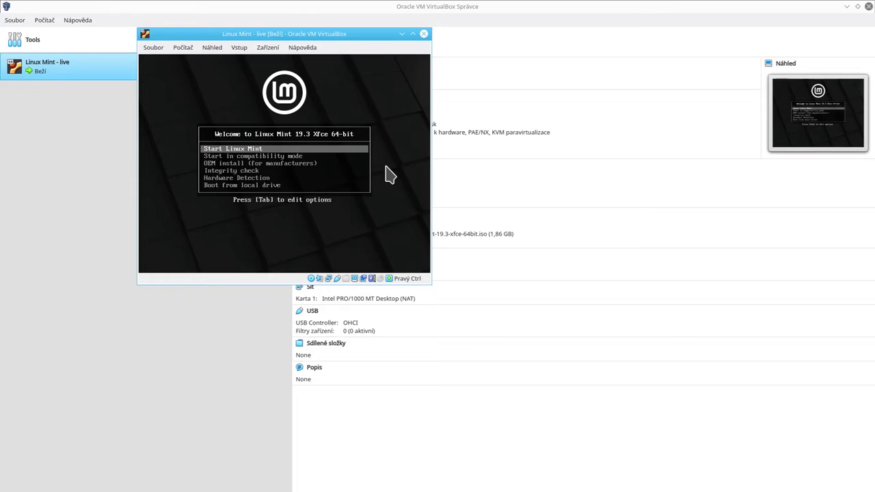
{"action": "key", "text": "Return"}
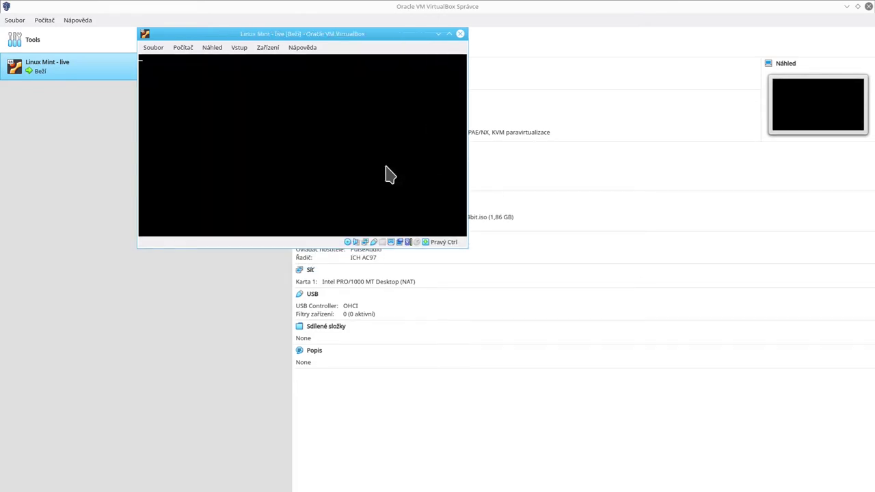
Reposition the VM window while the live desktop loads, leaving the disk menu unchanged.
{"action": "left_click_drag", "start_coordinate": [386, 35], "coordinate": [385, 89]}
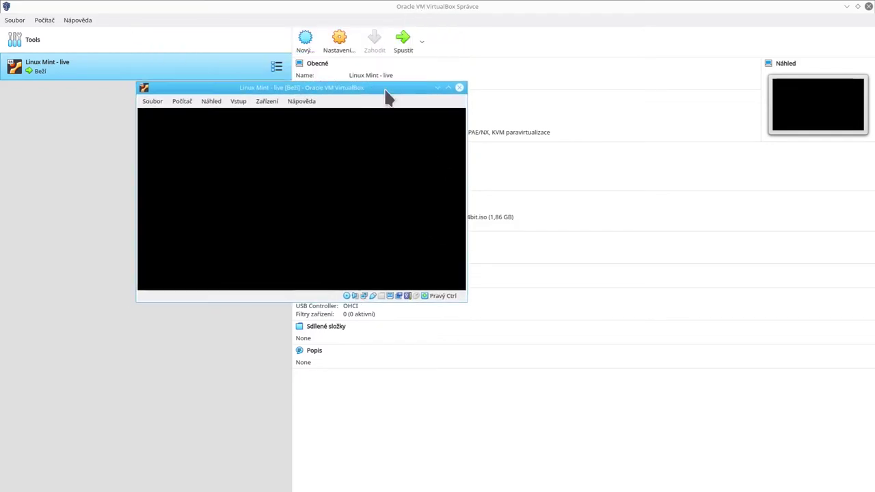
{"action": "mouse_move", "coordinate": [346, 294]}
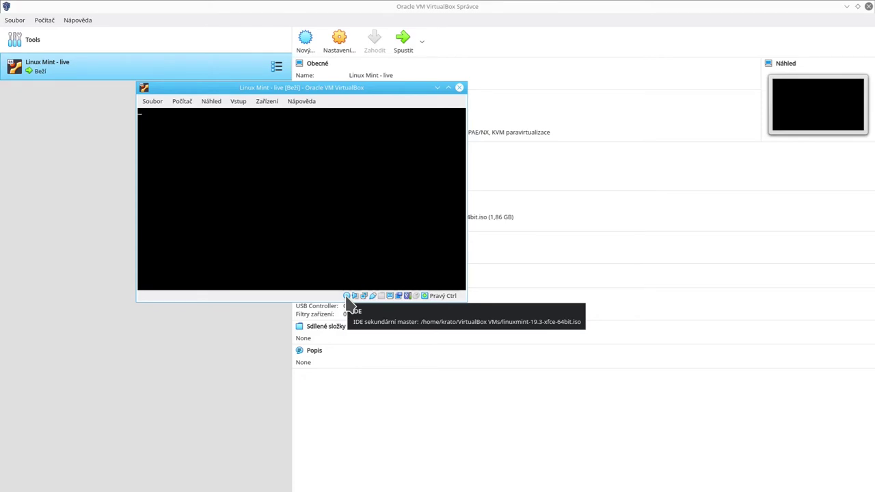
{"action": "left_click", "coordinate": [346, 295]}
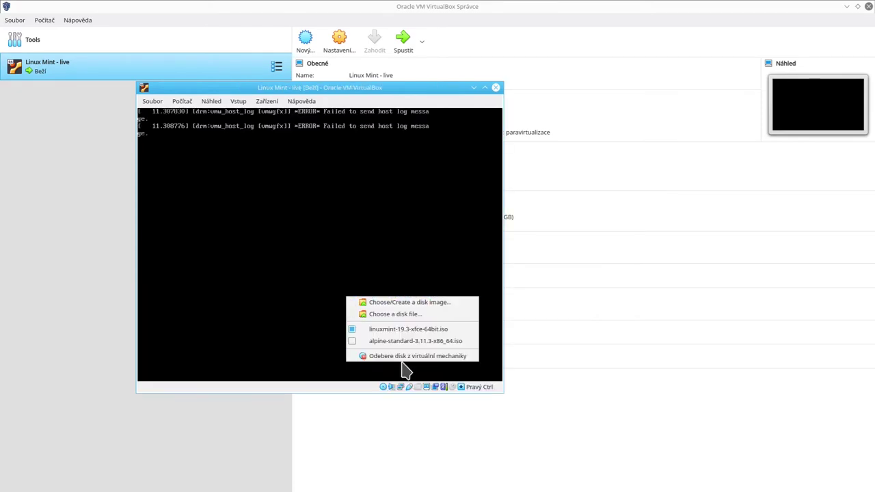
{"action": "left_click", "coordinate": [239, 340]}
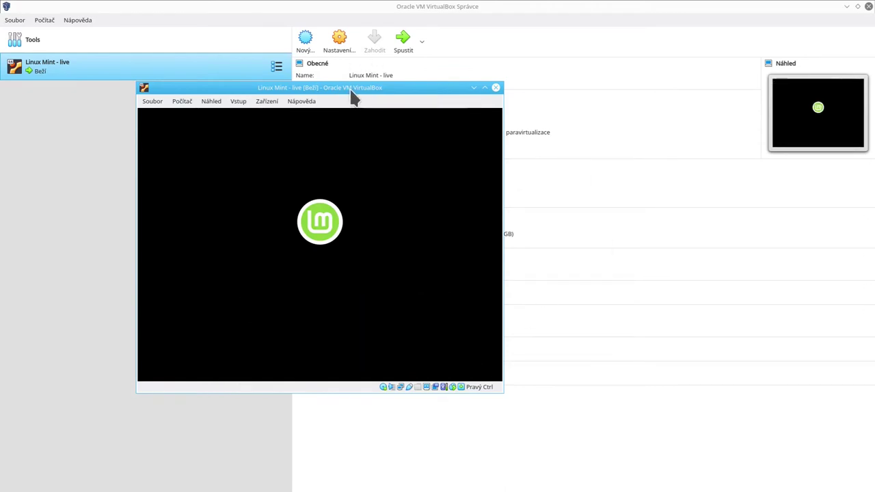
{"action": "left_click_drag", "start_coordinate": [350, 88], "coordinate": [346, 52]}
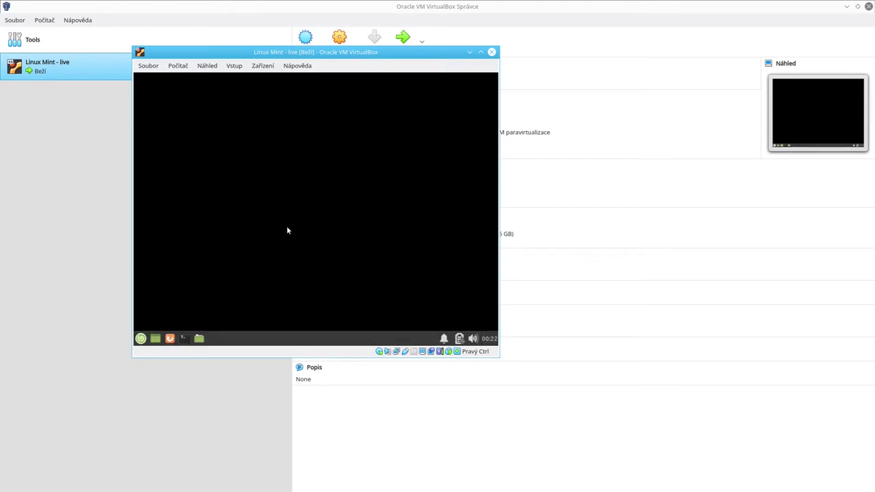
{"action": "left_click_drag", "start_coordinate": [279, 55], "coordinate": [296, 66]}
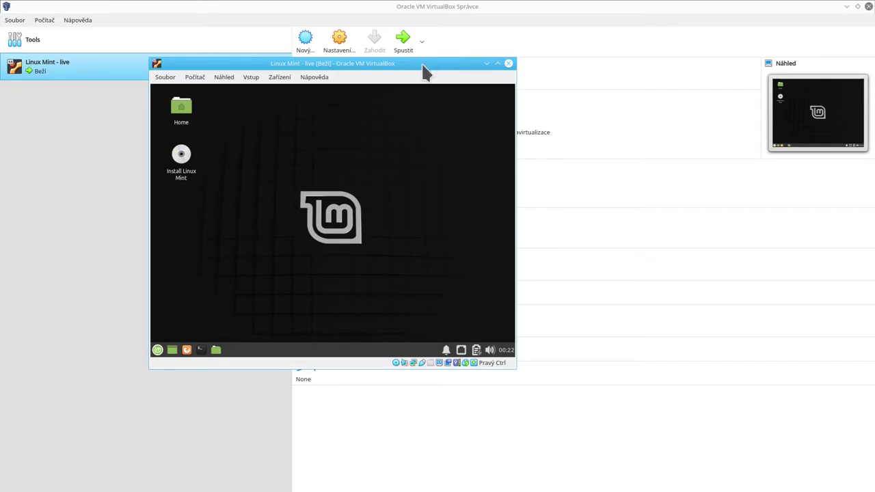
Adjust the VM window size by a few pixels from its bottom-right corner.
{"action": "mouse_move", "coordinate": [518, 369]}
{"action": "left_mouse_down"}
{"action": "mouse_move", "coordinate": [609, 402]}
{"action": "mouse_move", "coordinate": [623, 410]}
{"action": "mouse_move", "coordinate": [590, 417]}
{"action": "mouse_move", "coordinate": [719, 483]}
{"action": "mouse_move", "coordinate": [670, 401]}
{"action": "mouse_move", "coordinate": [523, 368]}
{"action": "left_mouse_up"}
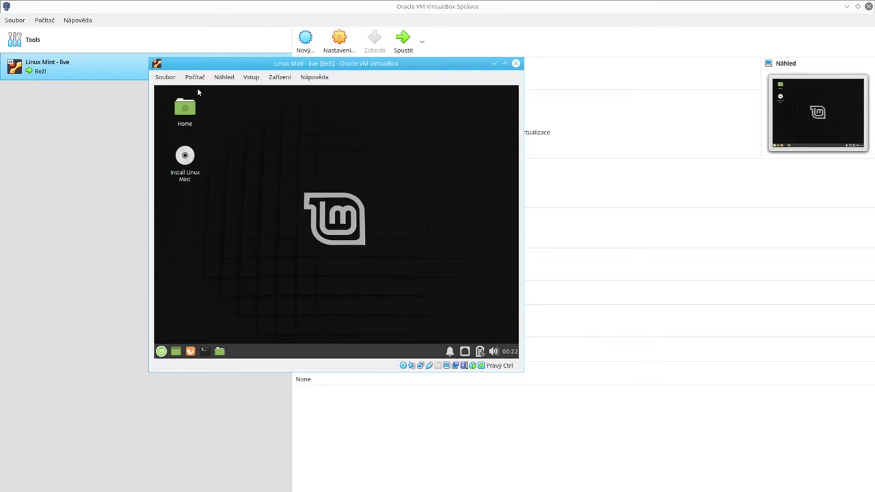
{"action": "left_click_drag", "start_coordinate": [205, 93], "coordinate": [448, 308]}
{"action": "mouse_move", "coordinate": [523, 370]}
{"action": "left_mouse_down"}
{"action": "mouse_move", "coordinate": [512, 367]}
{"action": "mouse_move", "coordinate": [518, 372]}
{"action": "left_mouse_up"}
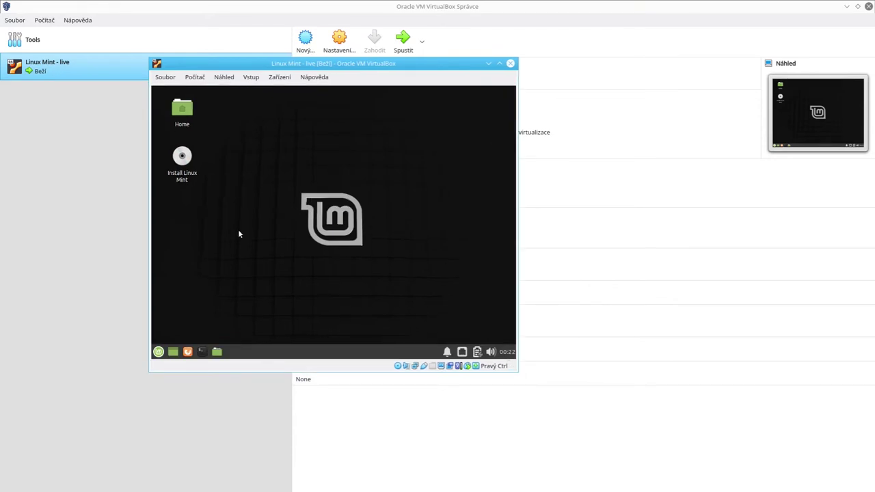
{"action": "left_click", "coordinate": [202, 352]}
{"action": "type", "text": "dfjksdfjsdjlfsd"}
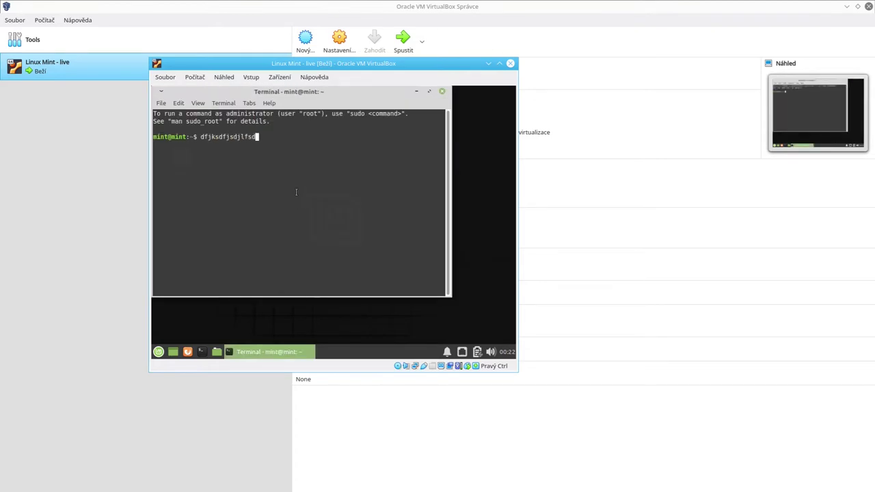
{"action": "type", "text": "klfsdklklklkldadklasklaskldaskldasklaskldsklskldklskldaskldaskldaskl"}
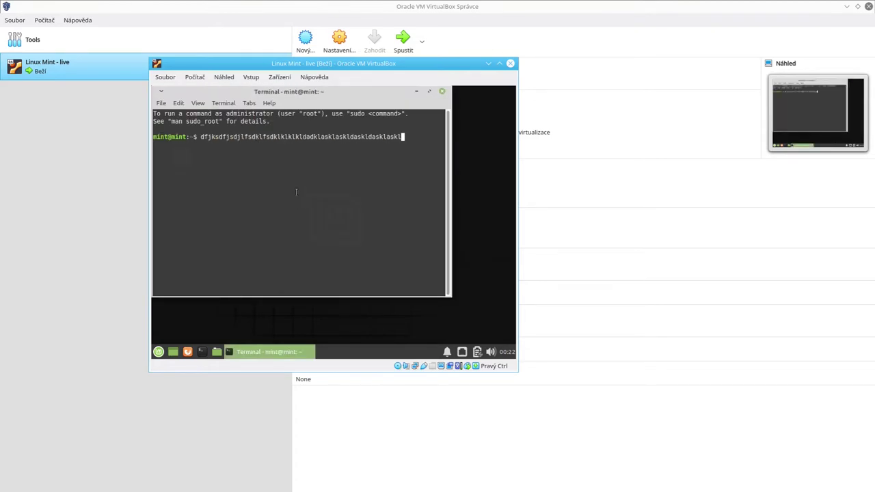
{"action": "type", "text": "daskldskl"}
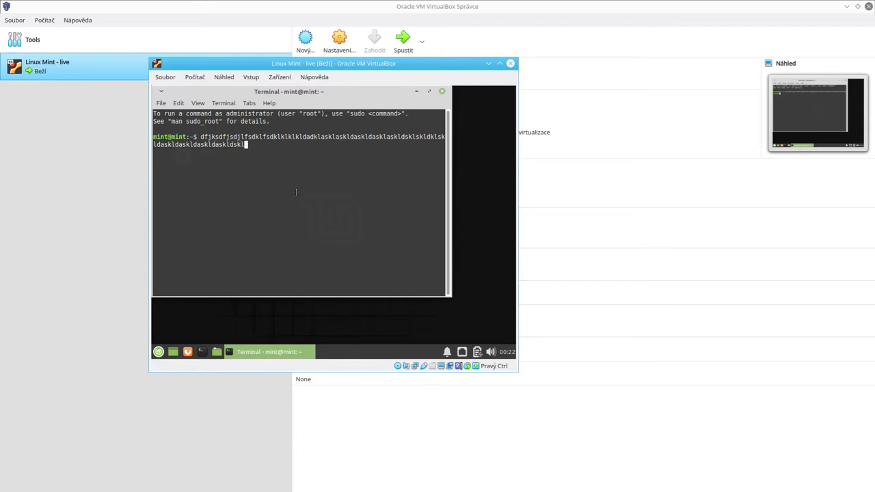
{"action": "key", "text": "ctrl+c"}
{"action": "type", "text": "ping 8.8"}
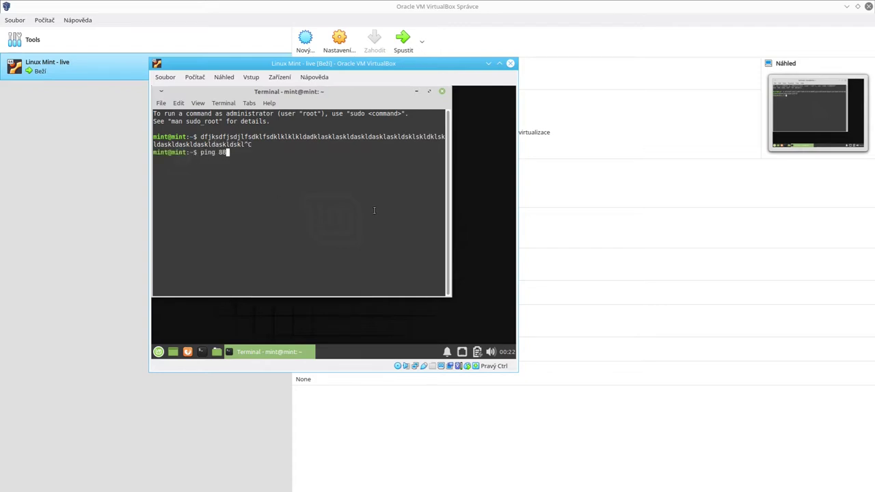
{"action": "type", "text": ".8.8."}
{"action": "key", "text": "Return"}
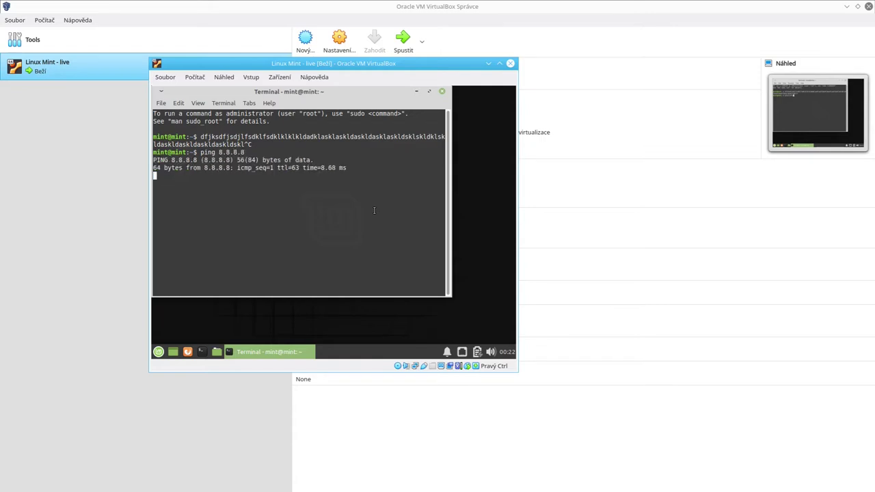
{"action": "key", "text": "ctrl+c"}
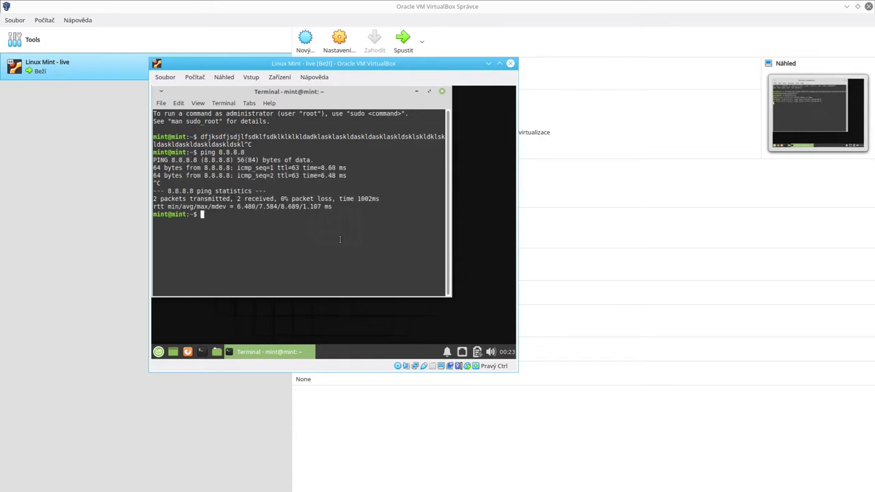
{"action": "key", "text": "ctrl+d"}
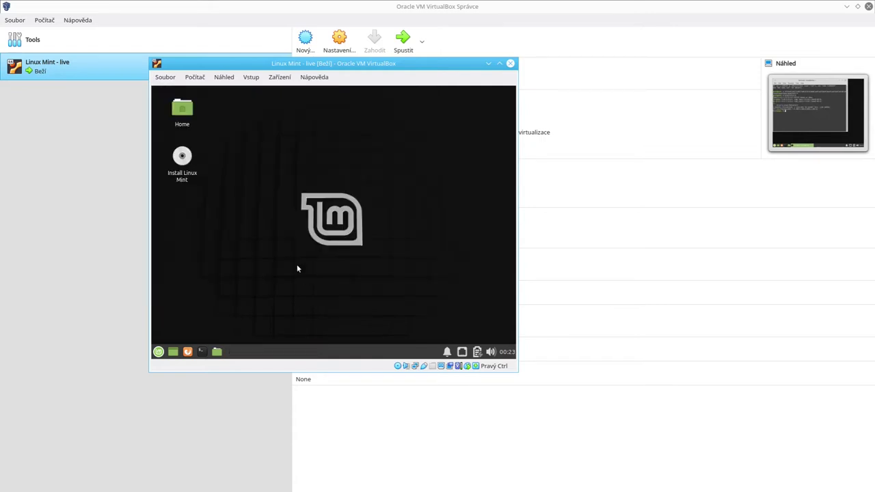
Inspect the USB and network adapter status-bar menus without changing anything.
{"action": "right_click", "coordinate": [424, 363]}
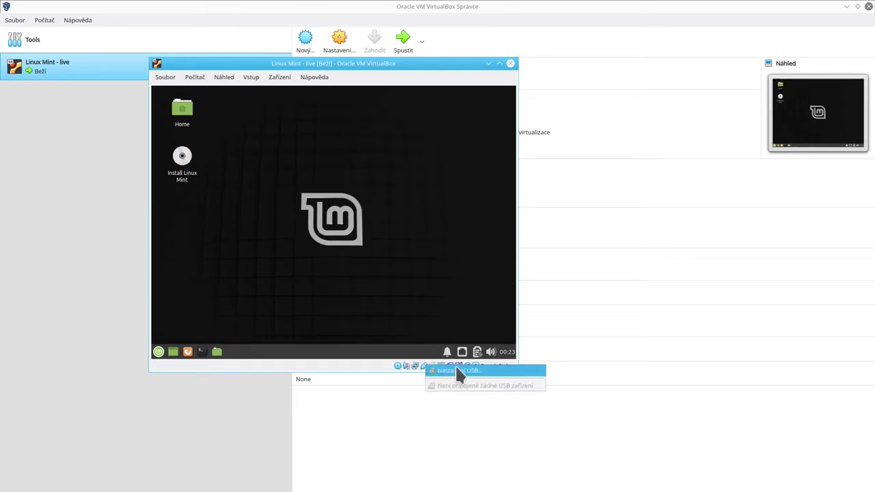
{"action": "left_click", "coordinate": [377, 371]}
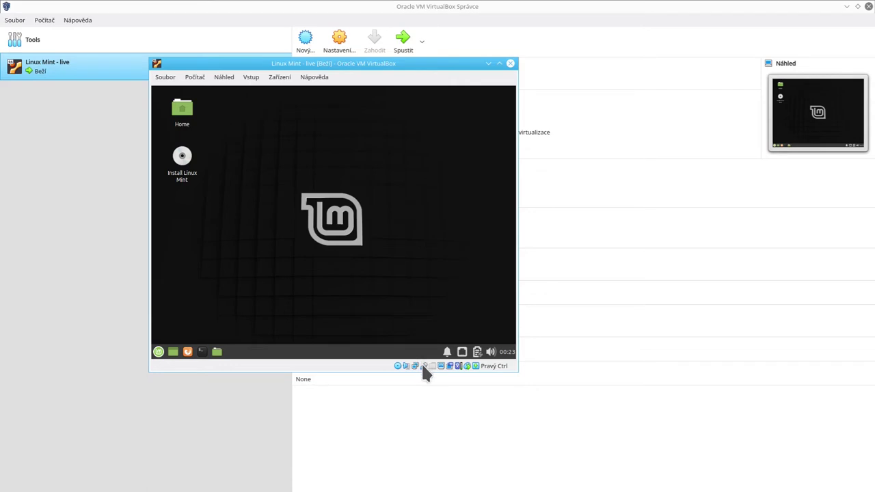
{"action": "mouse_move", "coordinate": [466, 373]}
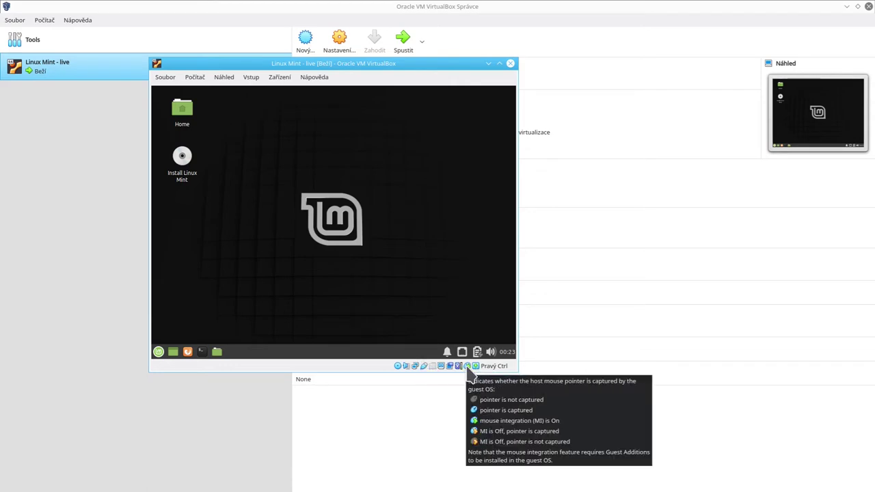
{"action": "right_click", "coordinate": [416, 368]}
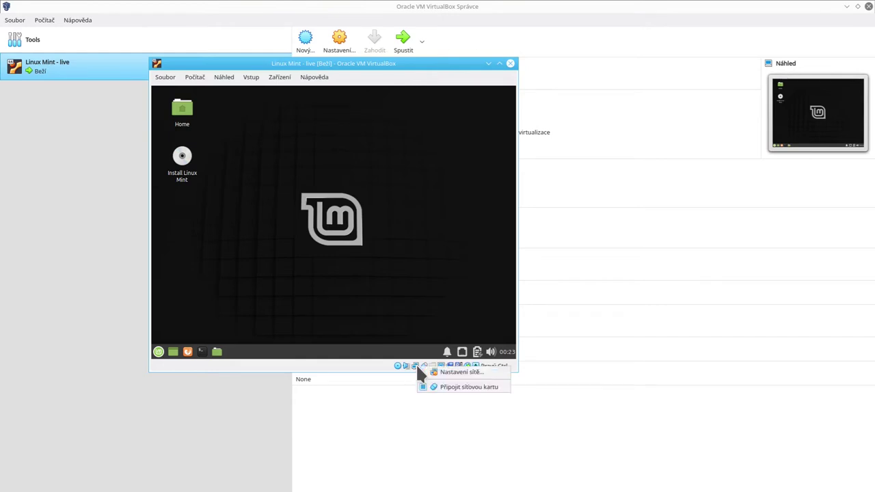
{"action": "left_click", "coordinate": [356, 366]}
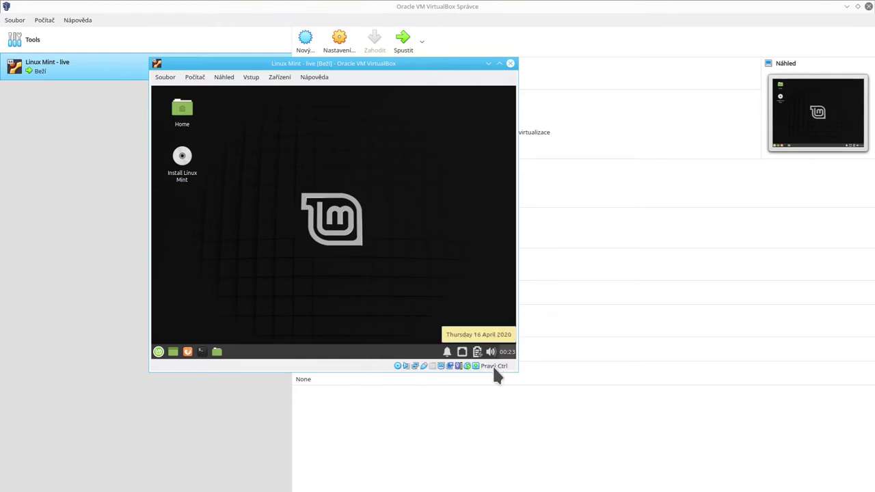
{"action": "mouse_move", "coordinate": [493, 367]}
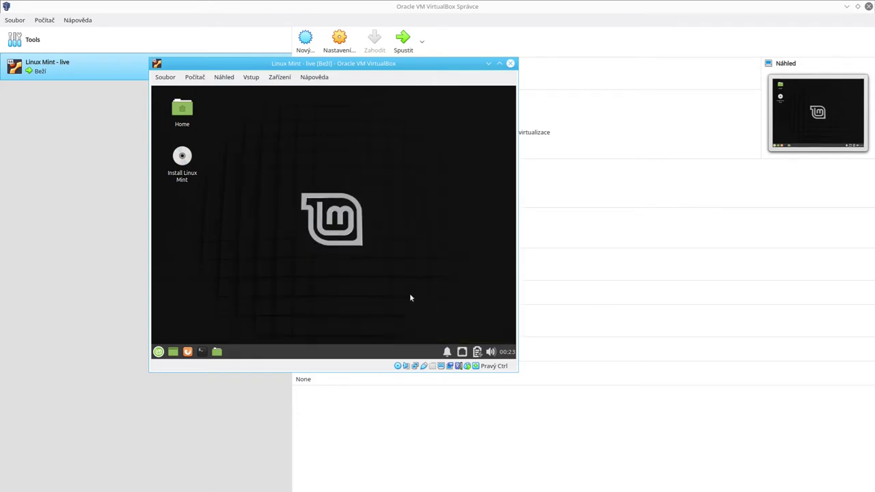
Drag-select on the guest desktop, then move the VM window left and down.
{"action": "left_click_drag", "start_coordinate": [411, 294], "coordinate": [239, 137]}
{"action": "left_click_drag", "start_coordinate": [244, 121], "coordinate": [462, 287]}
{"action": "left_click_drag", "start_coordinate": [367, 64], "coordinate": [344, 97]}
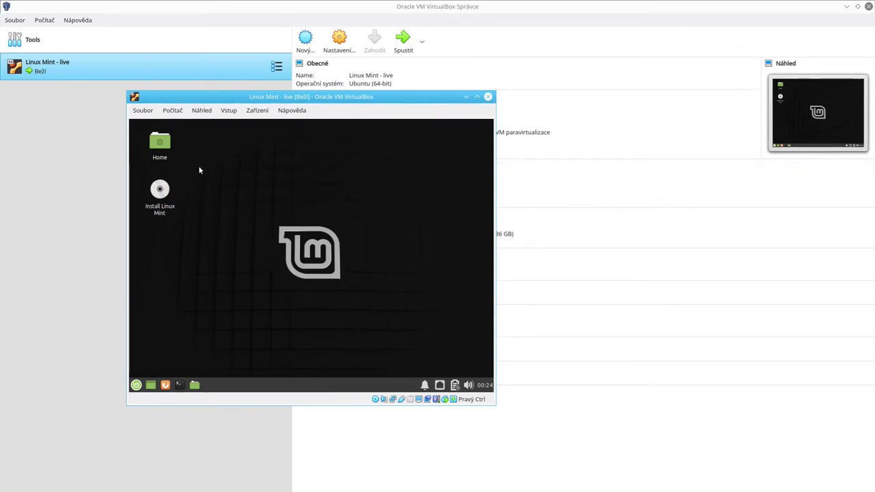
Open and close the Home folder, then browse the Mint menu's categories.
{"action": "double_click", "coordinate": [159, 144]}
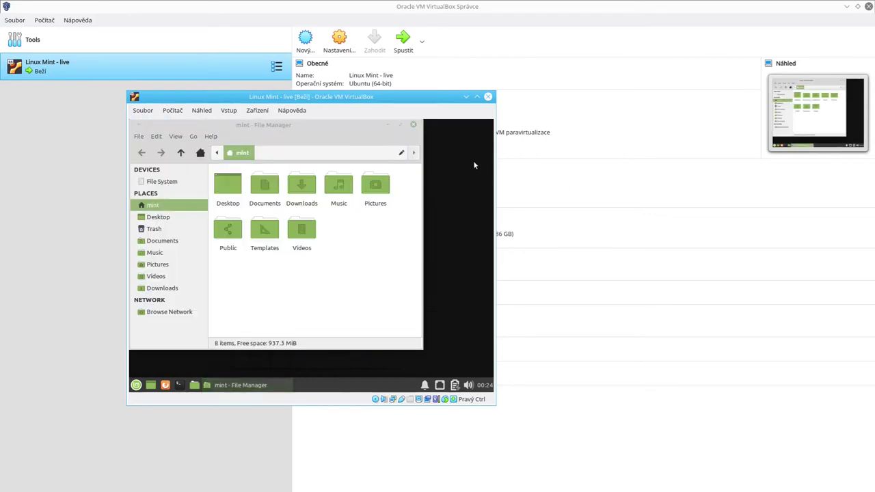
{"action": "left_click", "coordinate": [413, 125]}
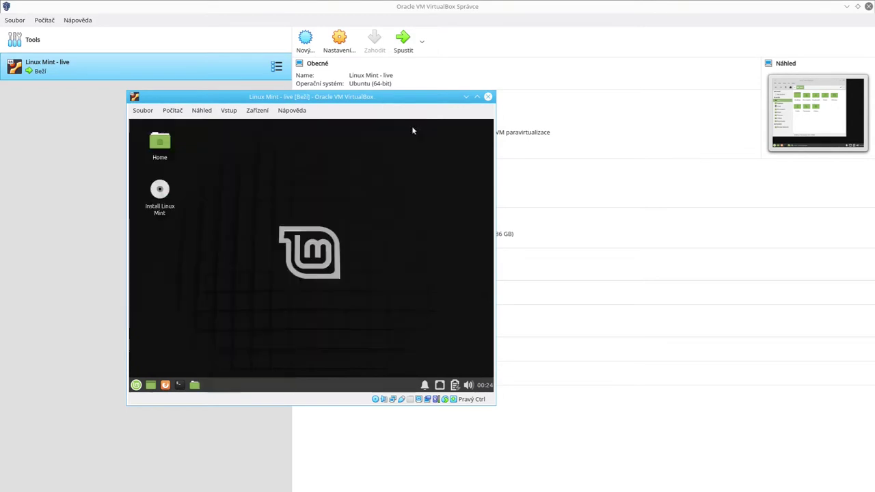
{"action": "left_click", "coordinate": [137, 385]}
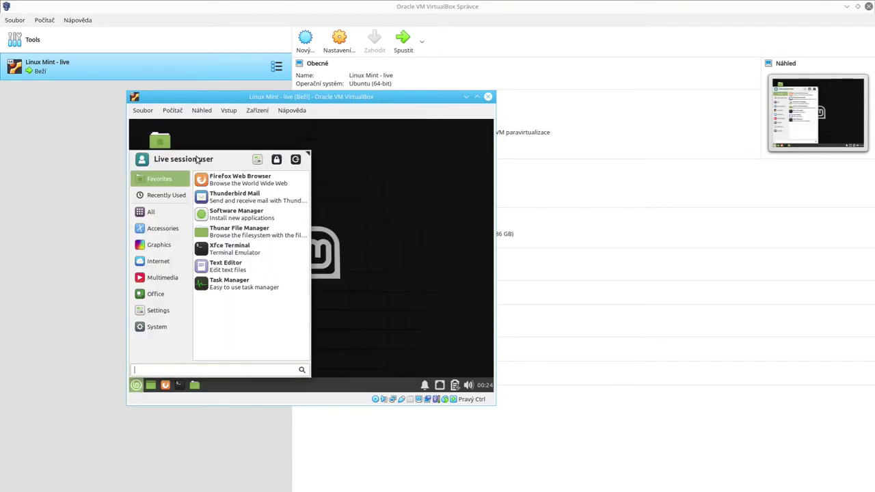
{"action": "left_click", "coordinate": [166, 195]}
{"action": "left_click", "coordinate": [158, 261]}
{"action": "left_click", "coordinate": [162, 313]}
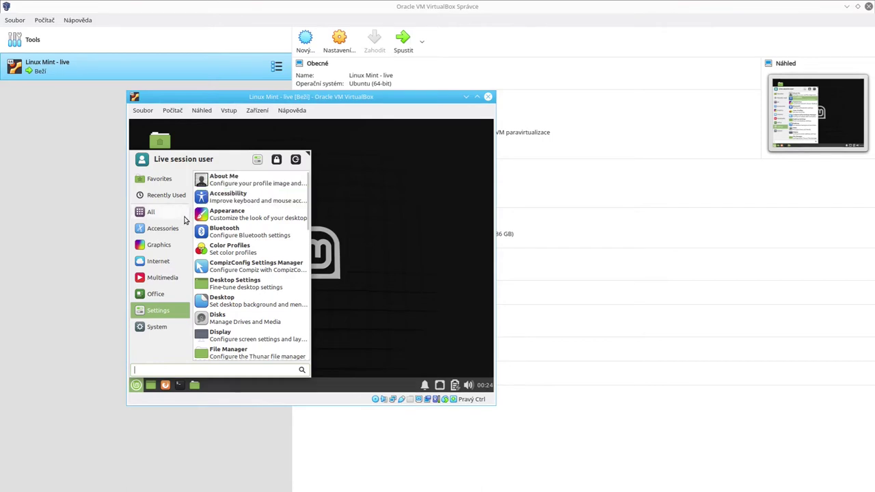
Search the Mint menu for 'appl' and launch Software Manager.
{"action": "mouse_move", "coordinate": [155, 326]}
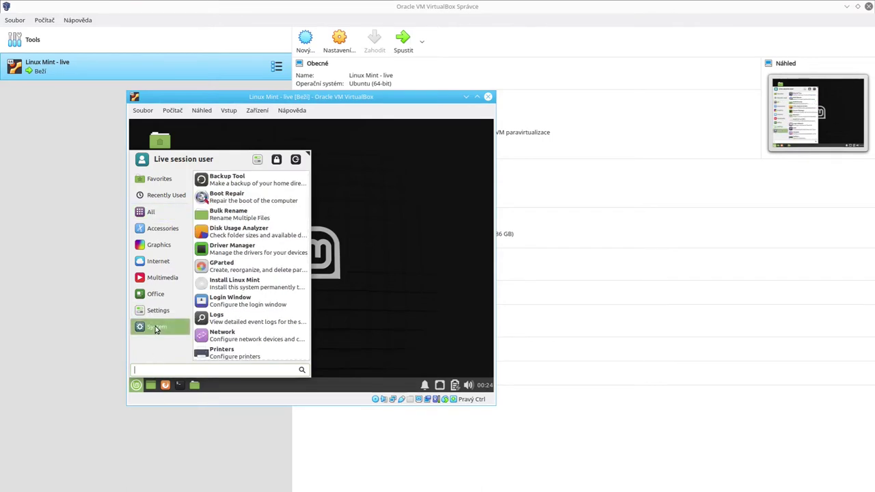
{"action": "type", "text": "appli"}
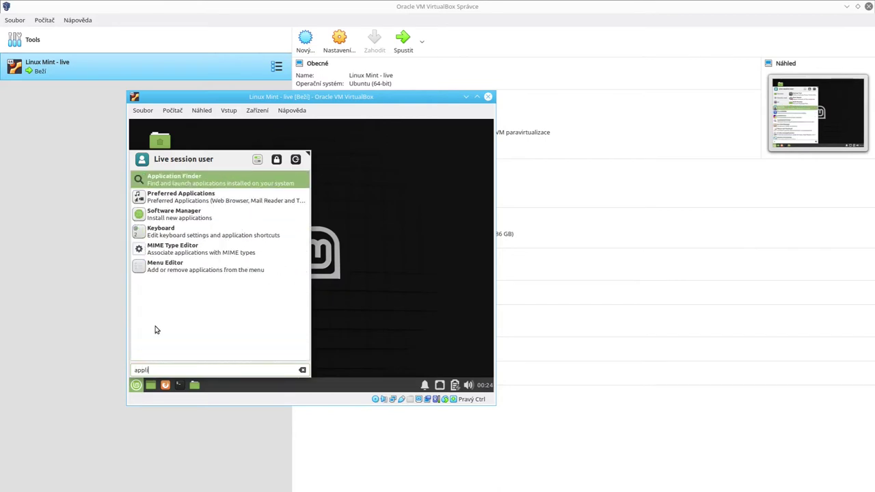
{"action": "left_click", "coordinate": [194, 216]}
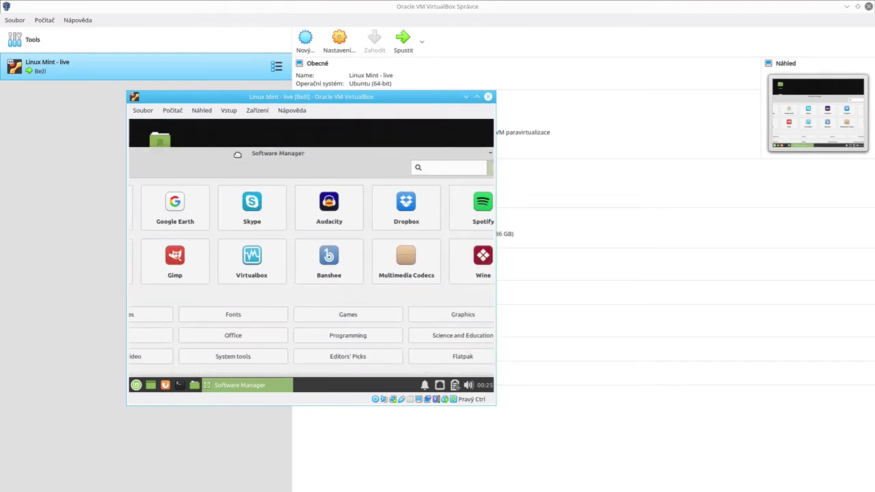
Open the guest's Display settings by searching 'disp' in the Mint menu.
{"action": "left_click", "coordinate": [136, 386]}
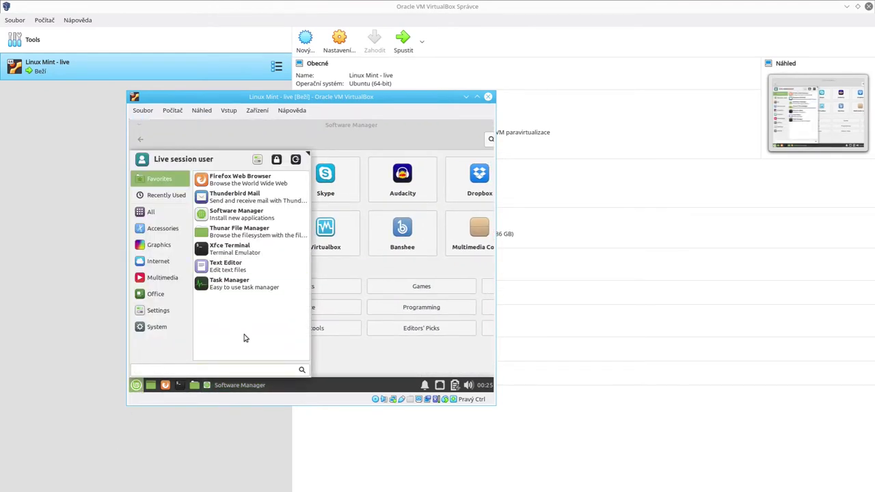
{"action": "type", "text": "disp"}
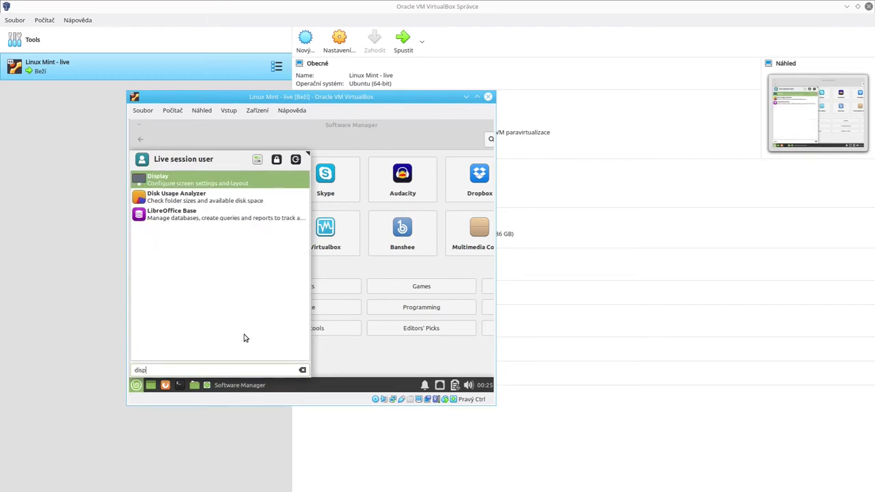
{"action": "key", "text": "Return"}
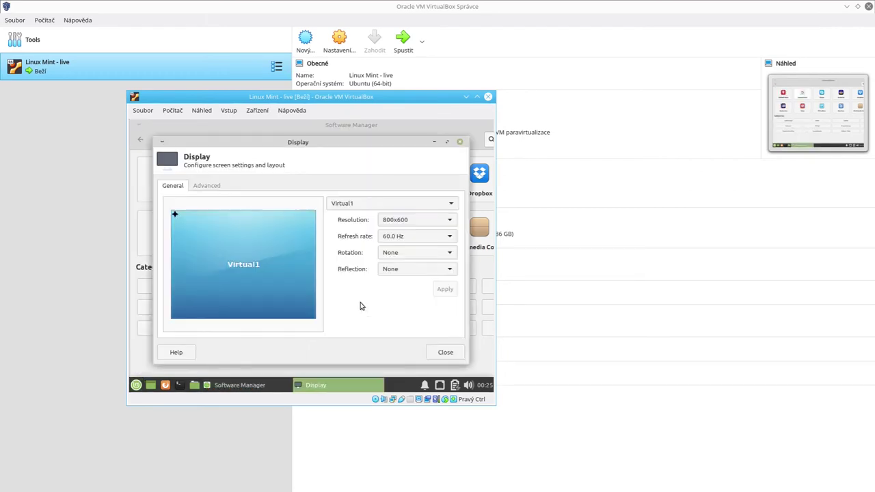
Apply a 1440x900 guest resolution and move the enlarged VM window up-left.
{"action": "left_click", "coordinate": [410, 222]}
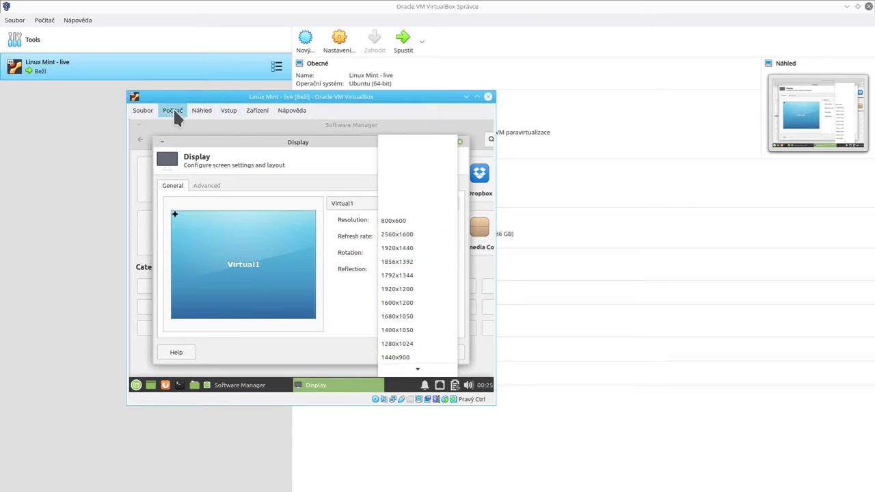
{"action": "left_click", "coordinate": [202, 112]}
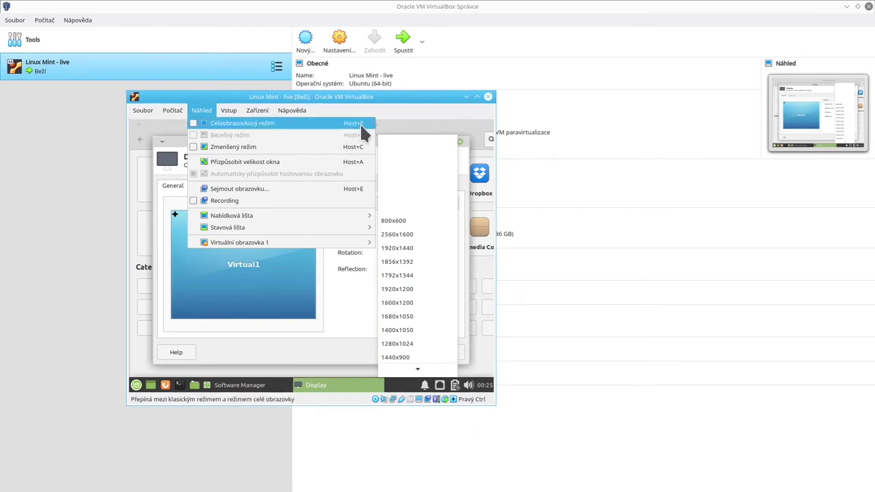
{"action": "left_click", "coordinate": [393, 108]}
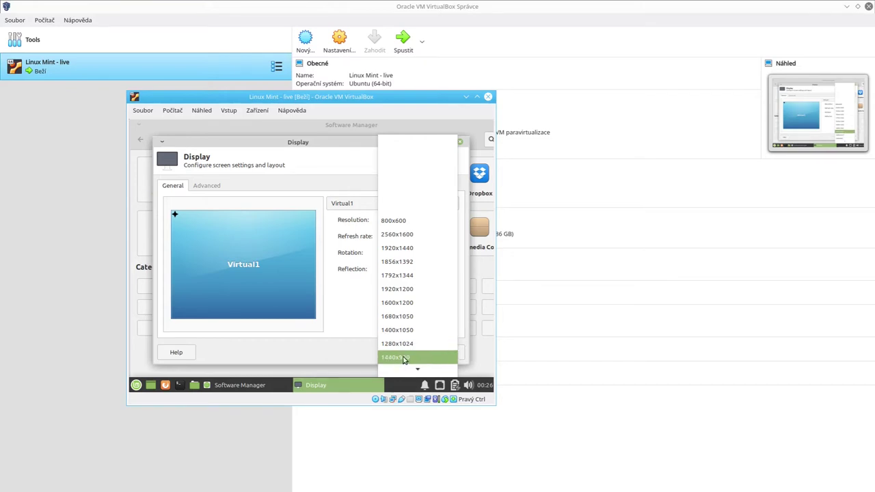
{"action": "left_click", "coordinate": [404, 358]}
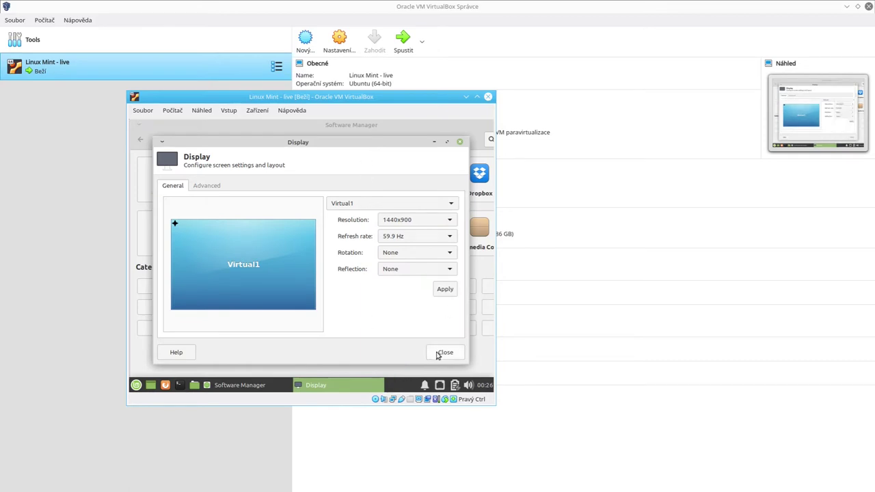
{"action": "left_click", "coordinate": [445, 289]}
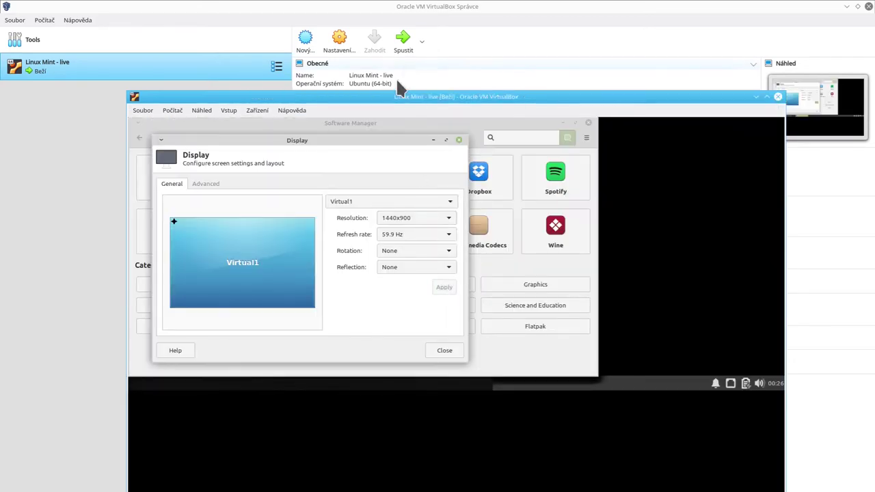
{"action": "left_click_drag", "start_coordinate": [390, 95], "coordinate": [280, 18]}
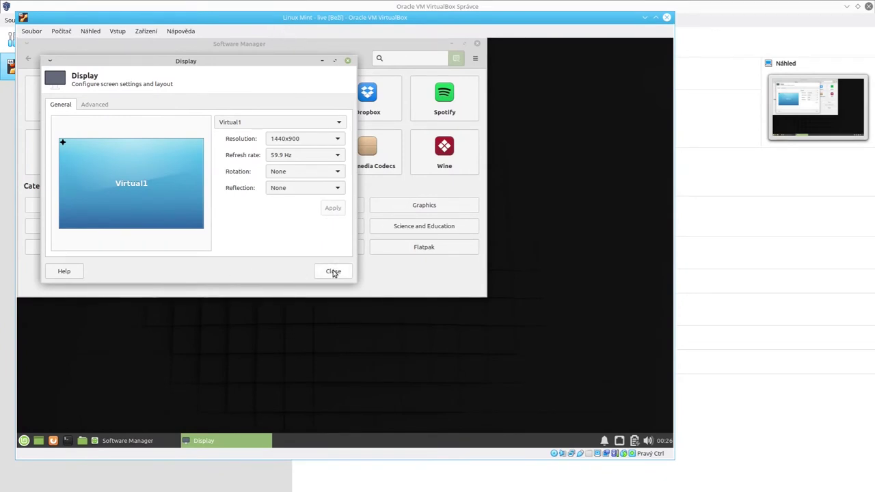
Close Display settings and enlarge the VM window.
{"action": "left_click", "coordinate": [334, 272]}
{"action": "left_click_drag", "start_coordinate": [388, 47], "coordinate": [429, 87]}
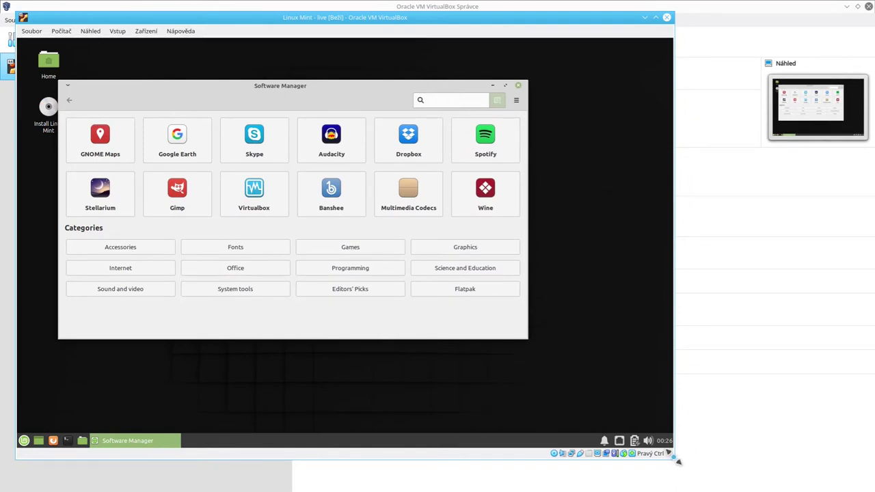
{"action": "mouse_move", "coordinate": [674, 469]}
{"action": "left_mouse_down"}
{"action": "mouse_move", "coordinate": [730, 462]}
{"action": "mouse_move", "coordinate": [733, 441]}
{"action": "mouse_move", "coordinate": [682, 437]}
{"action": "mouse_move", "coordinate": [696, 459]}
{"action": "mouse_move", "coordinate": [679, 465]}
{"action": "left_mouse_up"}
{"action": "left_click_drag", "start_coordinate": [675, 464], "coordinate": [679, 466]}
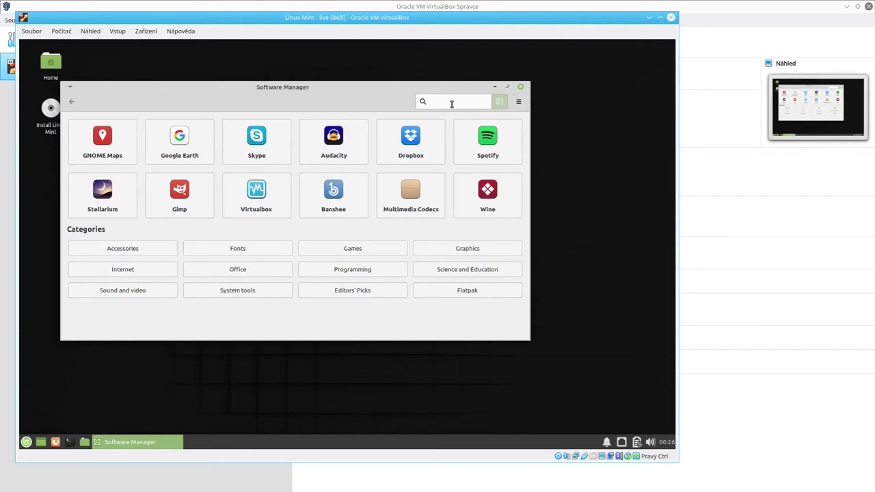
Install Chromium-browser found by searching 'chrom', accepting the additional packages.
{"action": "type", "text": "chrom"}
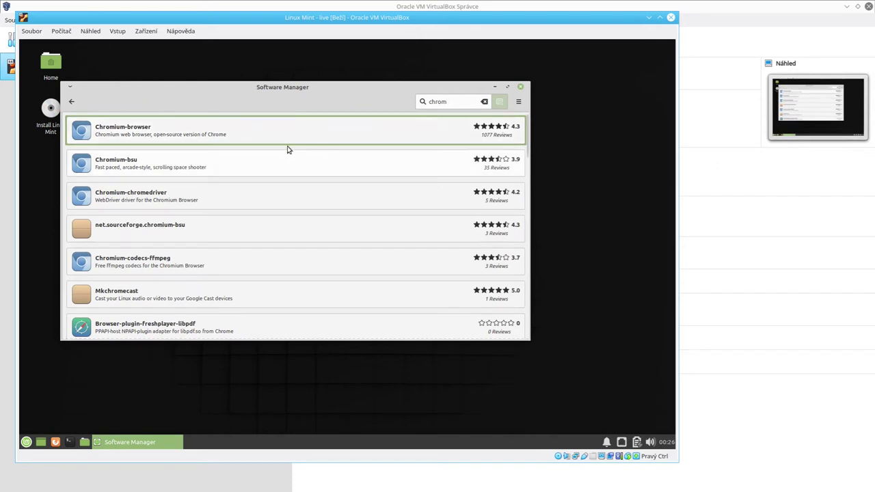
{"action": "left_click", "coordinate": [162, 136]}
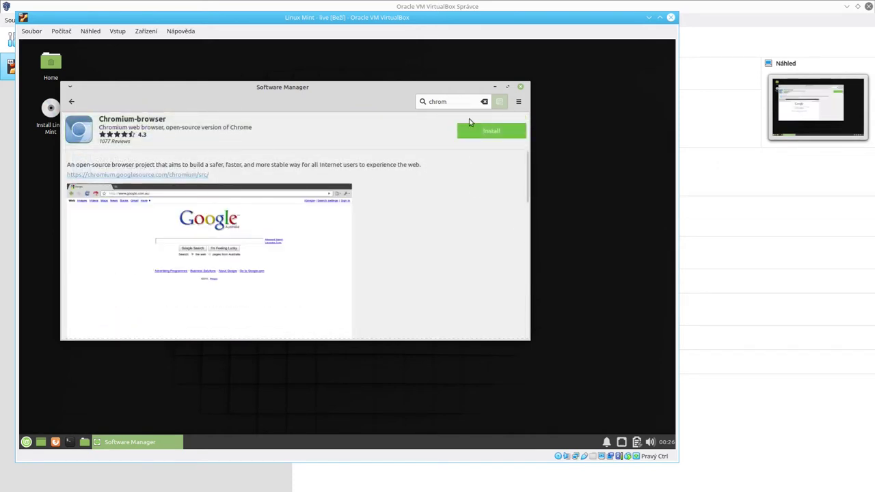
{"action": "left_click", "coordinate": [483, 136]}
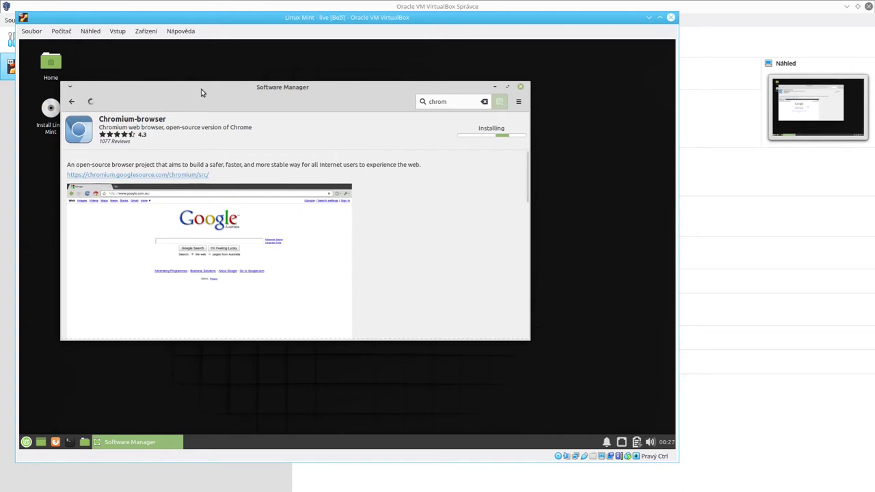
{"action": "left_click_drag", "start_coordinate": [201, 88], "coordinate": [212, 104]}
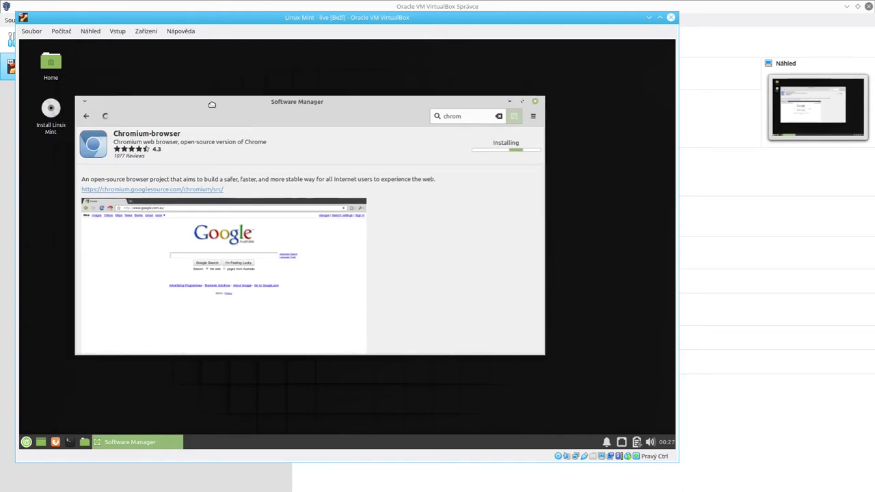
{"action": "left_click", "coordinate": [25, 442]}
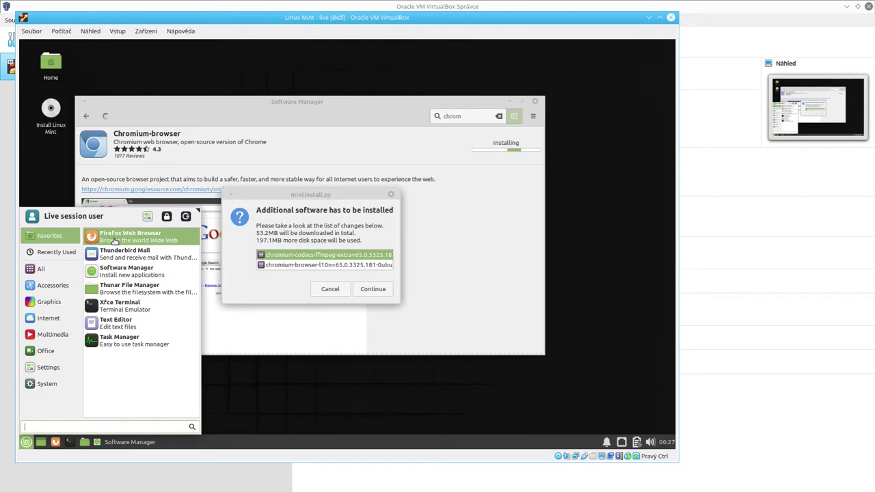
{"action": "left_click", "coordinate": [364, 218]}
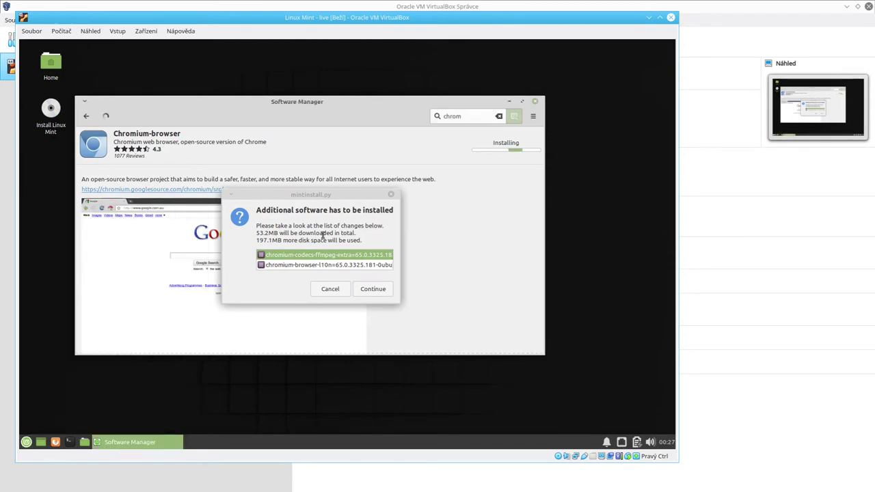
{"action": "left_click", "coordinate": [299, 267]}
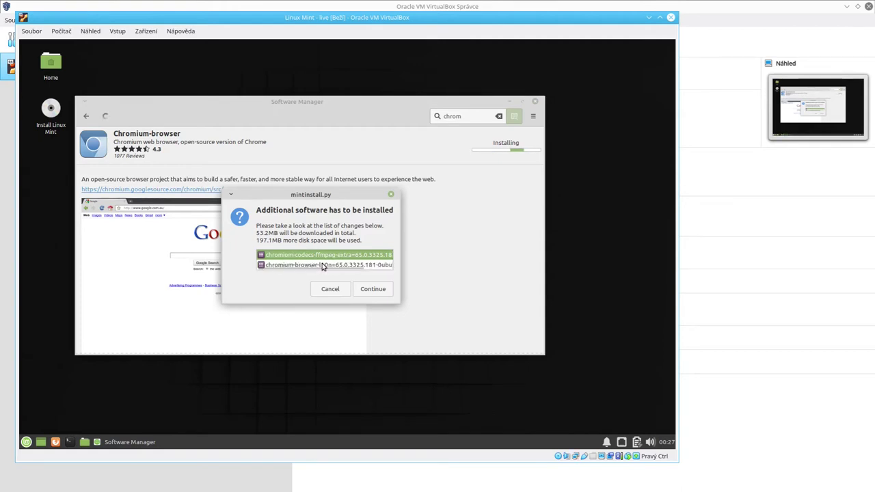
{"action": "left_click", "coordinate": [371, 292]}
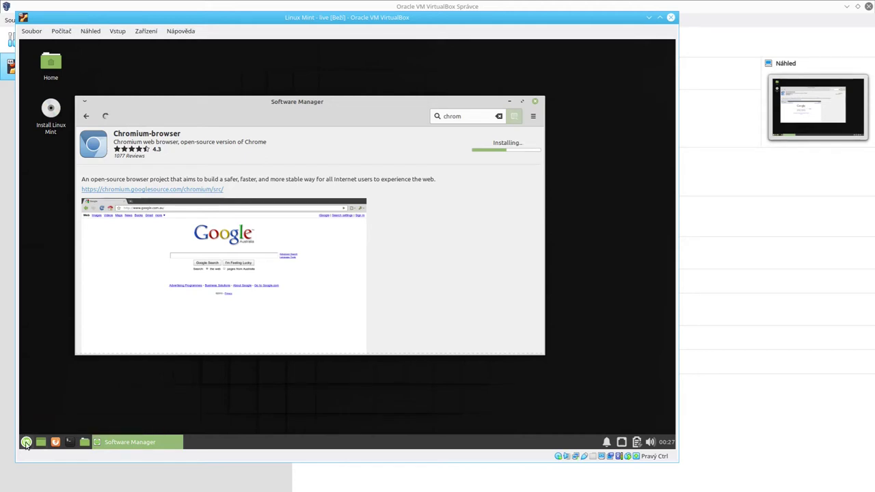
Launch Firefox from a Mint menu search for 'fire', then open a terminal with Ctrl+Alt+T.
{"action": "left_click", "coordinate": [26, 443]}
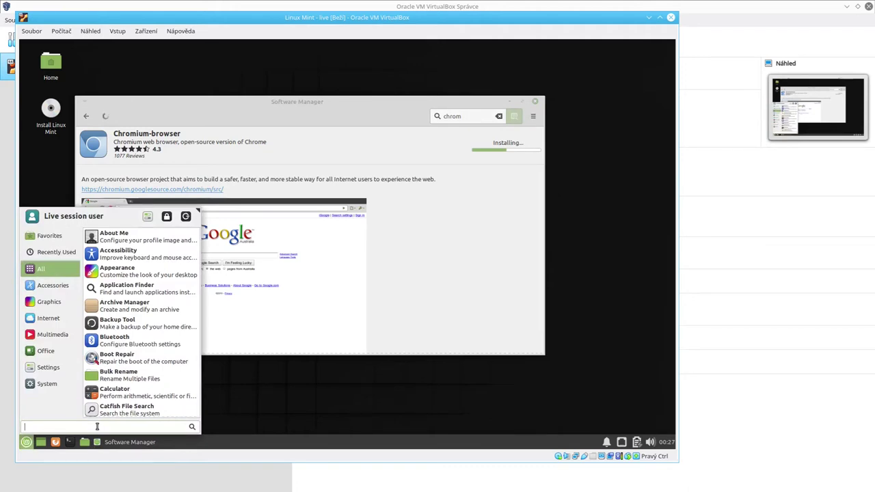
{"action": "type", "text": "fire"}
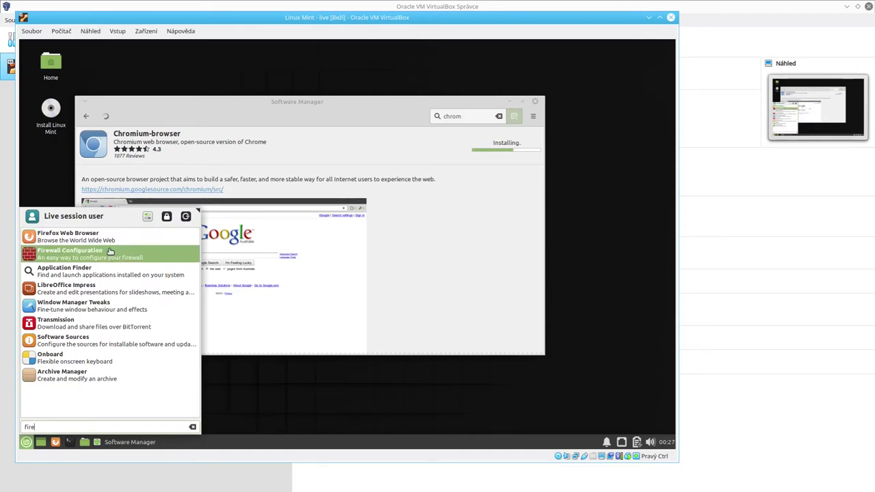
{"action": "left_click", "coordinate": [83, 238]}
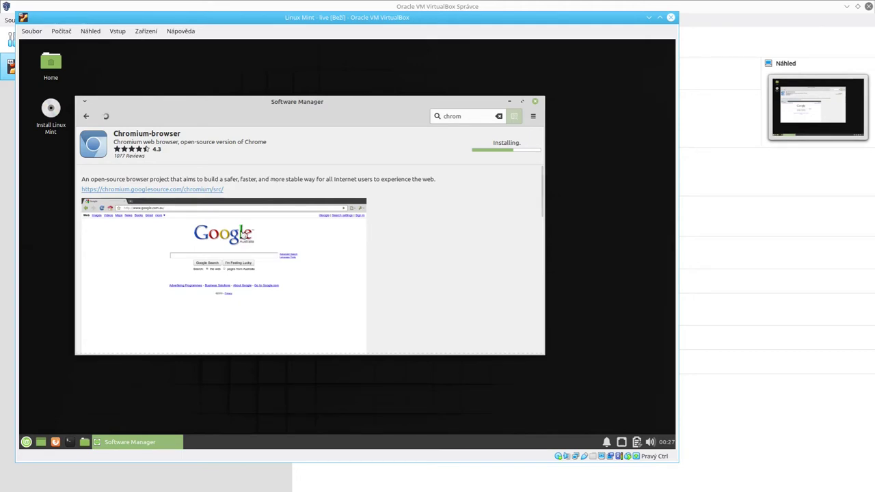
{"action": "key", "text": "ctrl+alt+t"}
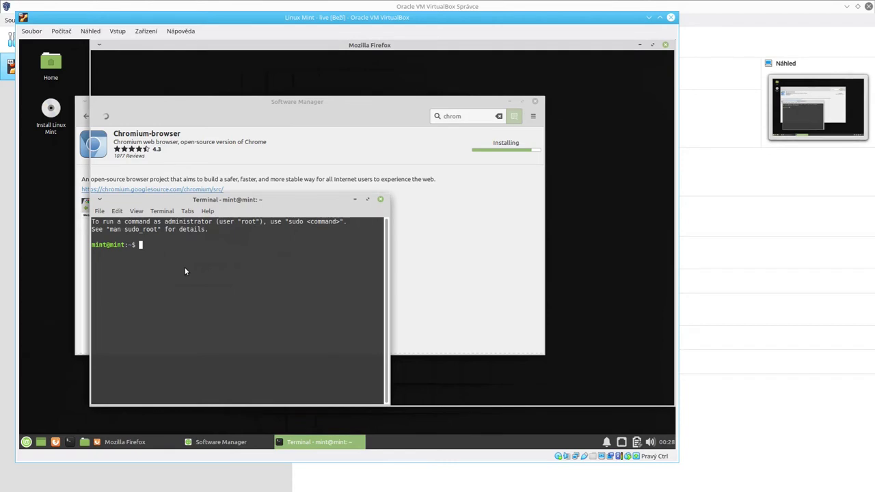
Bring Firefox forward and move the terminal window out of the way.
{"action": "left_click", "coordinate": [299, 443]}
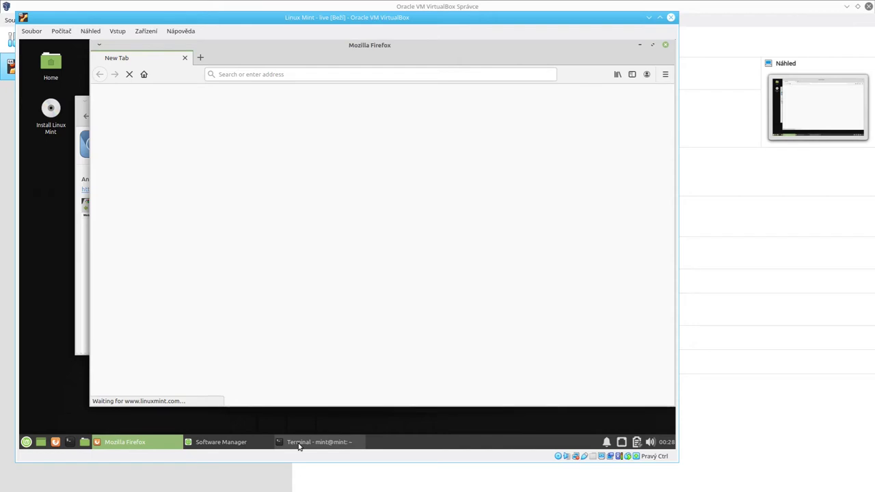
{"action": "left_click", "coordinate": [299, 444]}
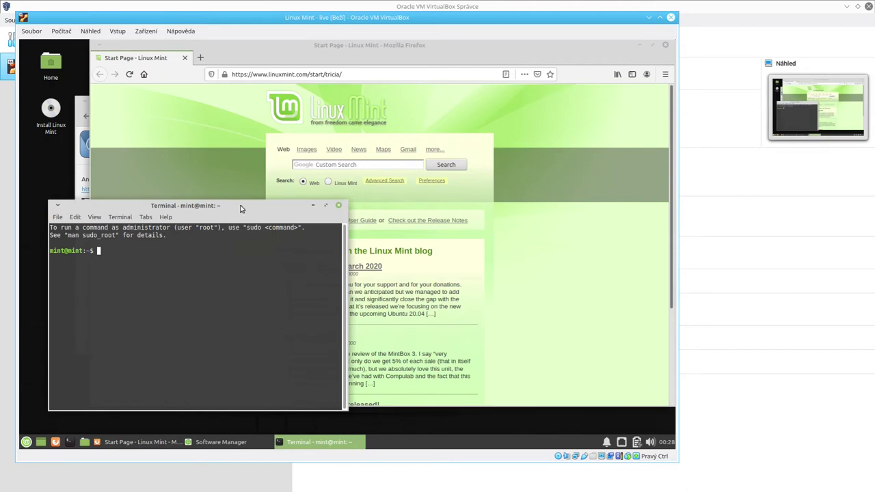
{"action": "left_click_drag", "start_coordinate": [240, 208], "coordinate": [241, 147]}
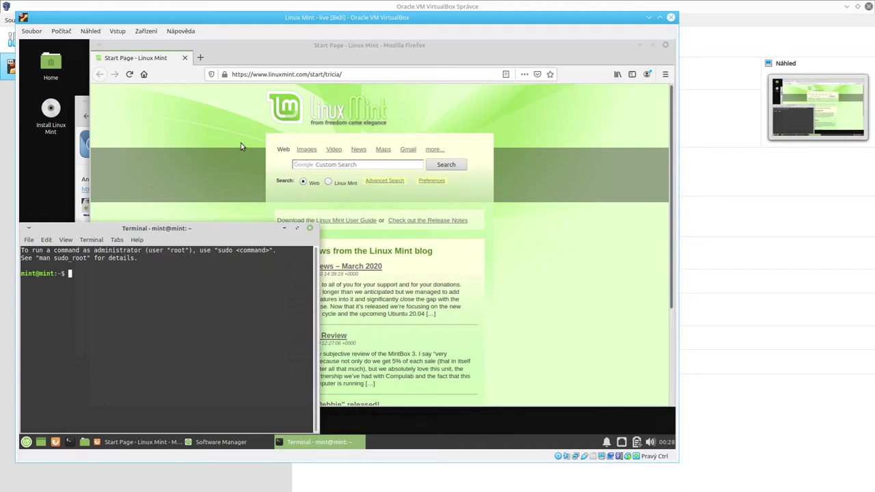
Search 'lili linux' in a new tab and open the LinuxLive USB Creator result.
{"action": "left_click", "coordinate": [200, 57]}
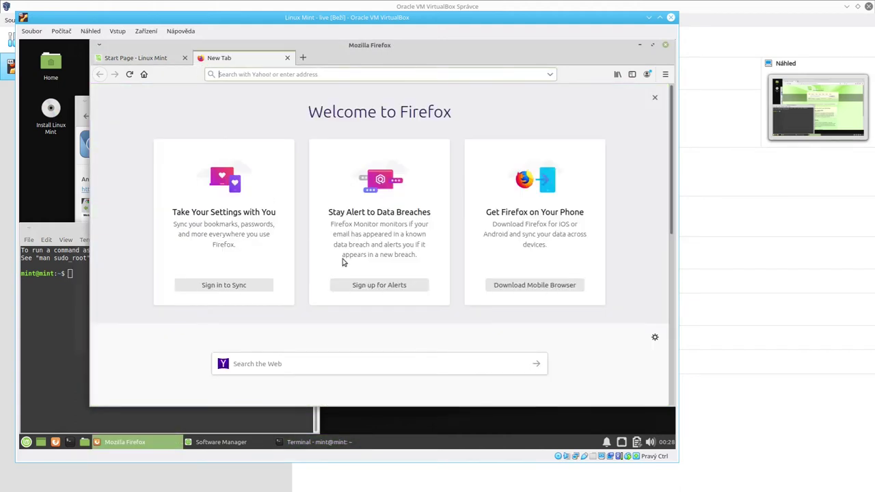
{"action": "type", "text": "lili"}
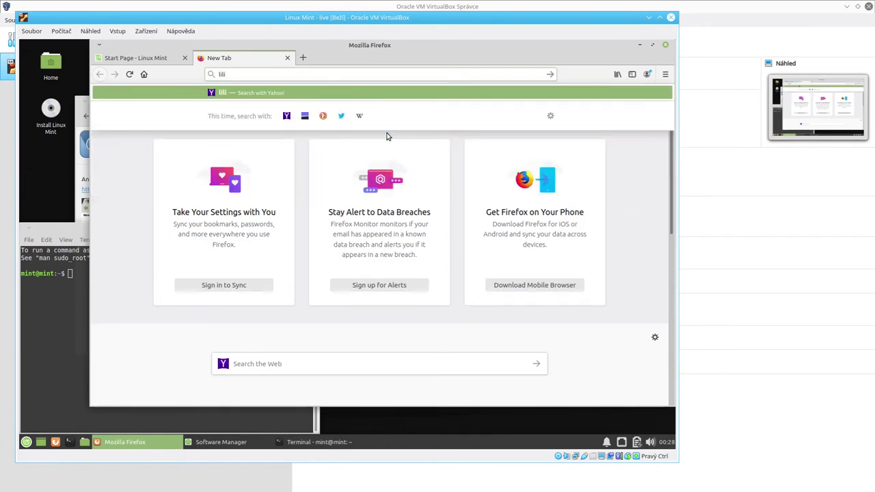
{"action": "type", "text": " linux"}
{"action": "key", "text": "Return"}
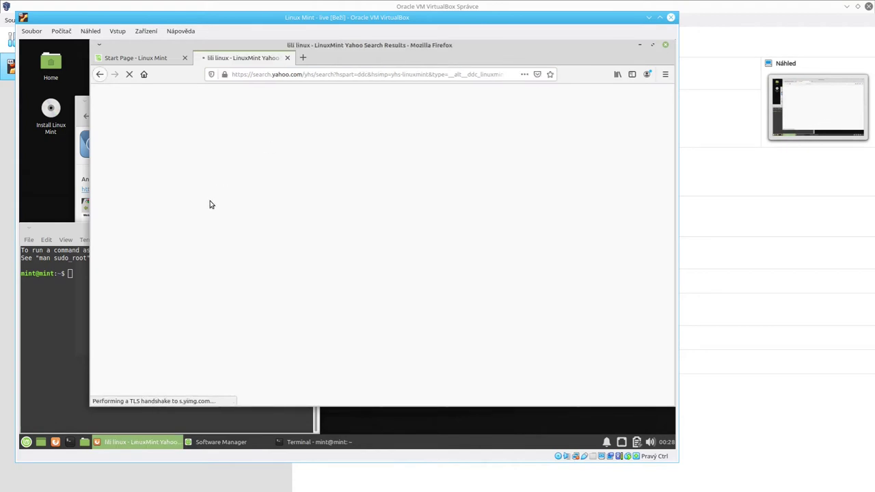
{"action": "left_click", "coordinate": [188, 164]}
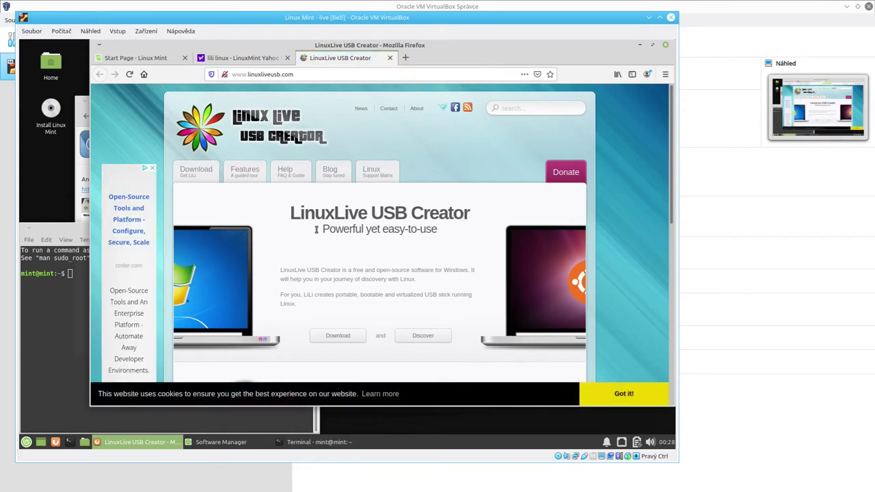
Scroll the linuxliveusb.com page, enlarge its screenshot, then close that tab.
{"action": "scroll", "coordinate": [311, 232], "scroll_direction": "down", "scroll_amount": 5}
{"action": "scroll", "coordinate": [311, 232], "scroll_direction": "down", "scroll_amount": 5}
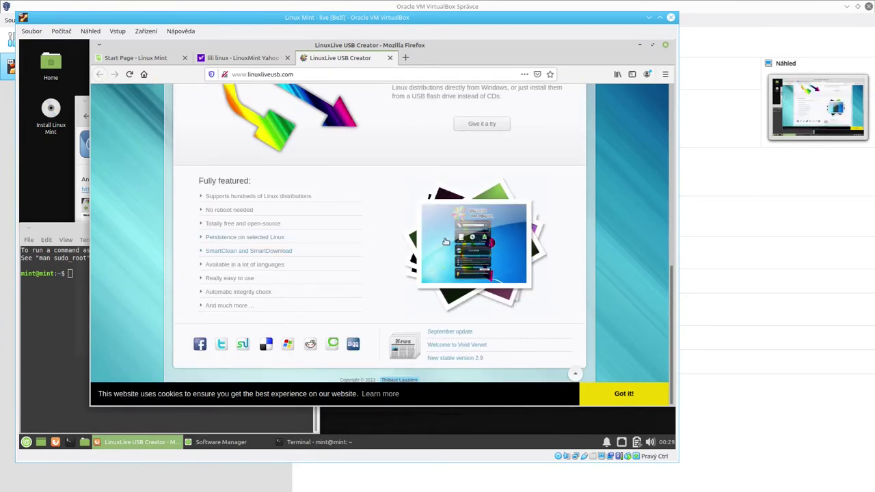
{"action": "left_click", "coordinate": [487, 227]}
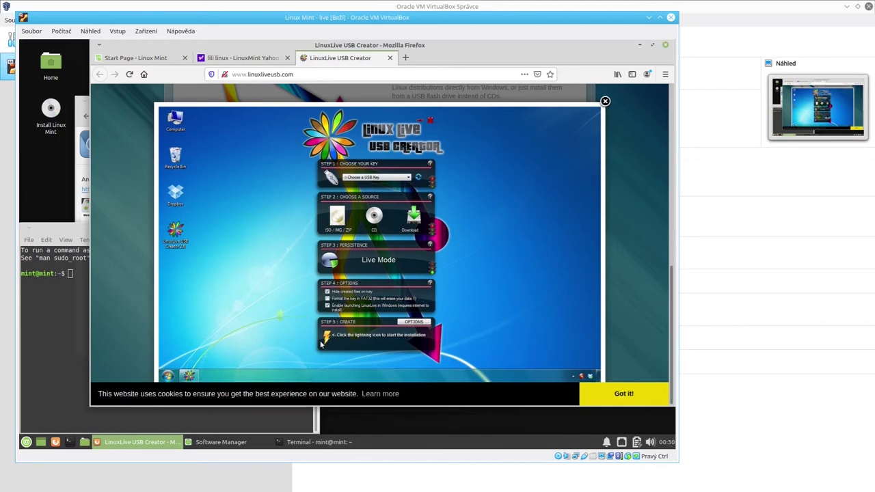
{"action": "left_click", "coordinate": [389, 58]}
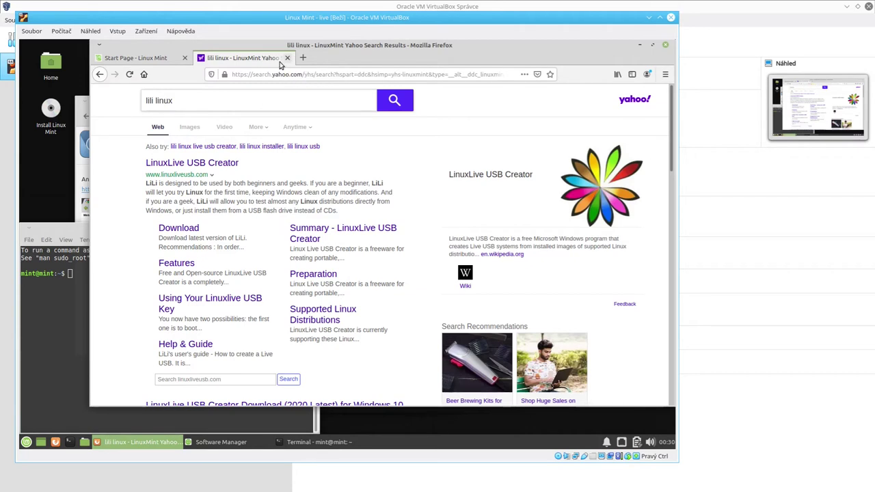
Close the Yahoo results tab and minimize Firefox and the terminal, leaving Software Manager in front.
{"action": "left_click", "coordinate": [287, 58]}
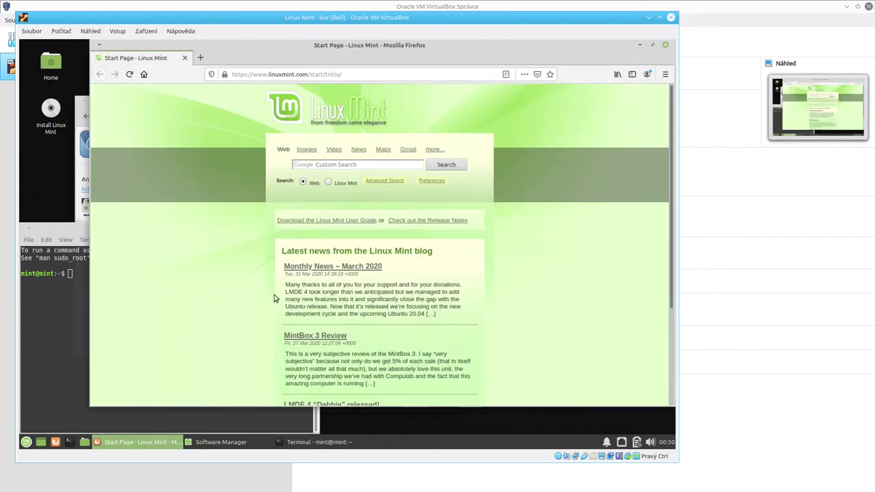
{"action": "left_click", "coordinate": [133, 443]}
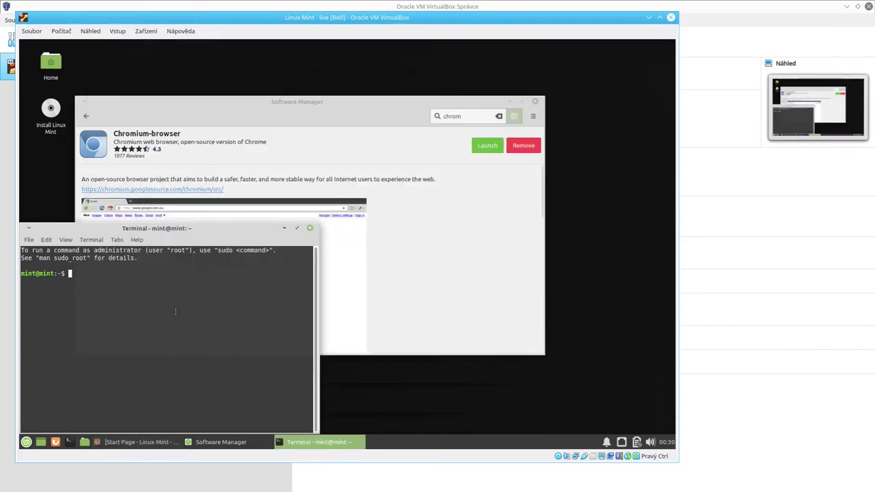
{"action": "left_click", "coordinate": [345, 102]}
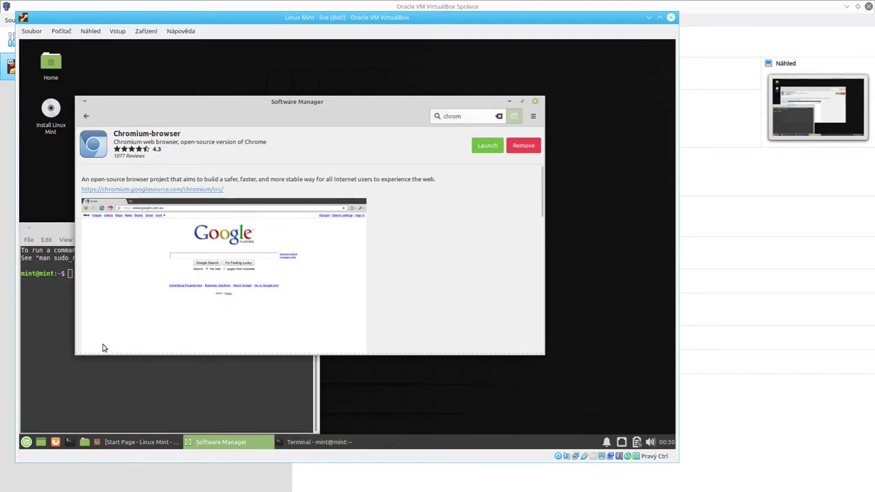
{"action": "left_click", "coordinate": [39, 312]}
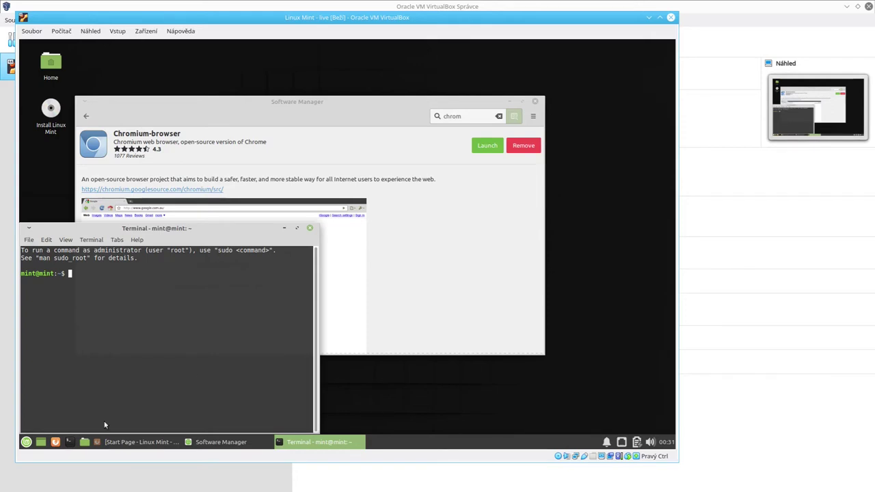
{"action": "left_click", "coordinate": [333, 443]}
{"action": "left_click", "coordinate": [329, 444]}
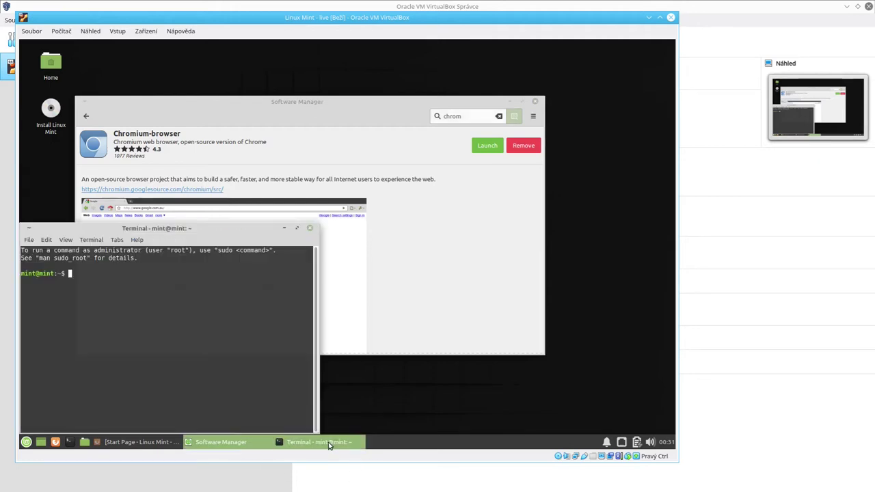
{"action": "left_click", "coordinate": [329, 444]}
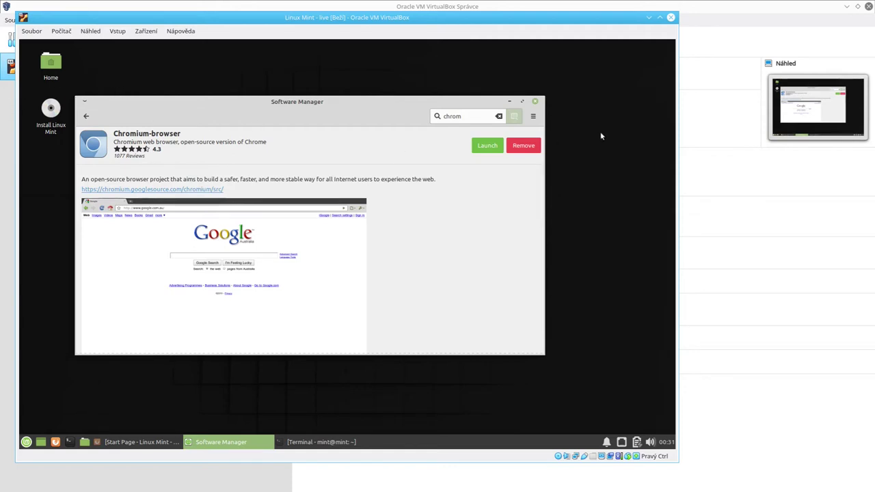
Replace the search with 'openarena' and scroll through the Openarena details page.
{"action": "double_click", "coordinate": [471, 115]}
{"action": "type", "text": "openarena"}
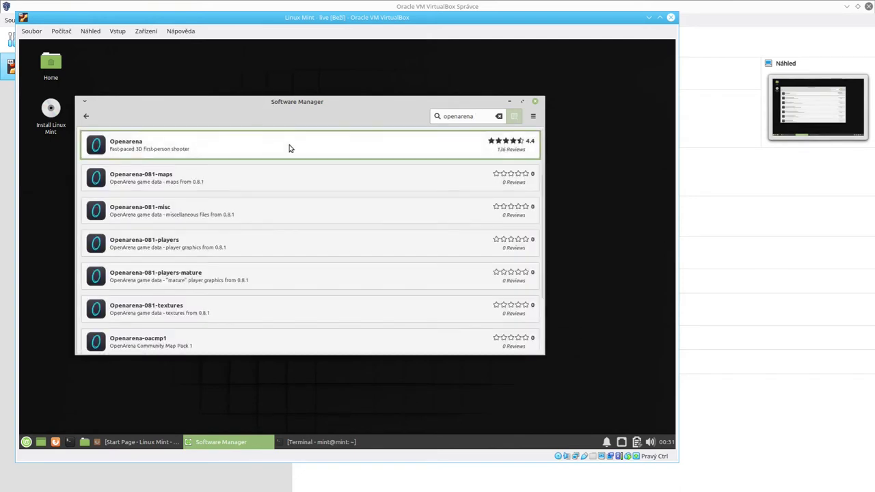
{"action": "left_click", "coordinate": [289, 148]}
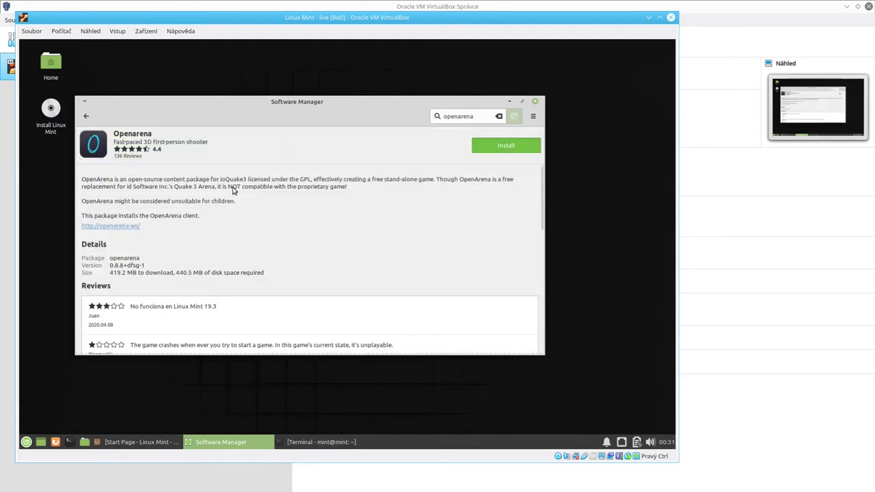
{"action": "scroll", "coordinate": [400, 229], "scroll_direction": "down", "scroll_amount": 2}
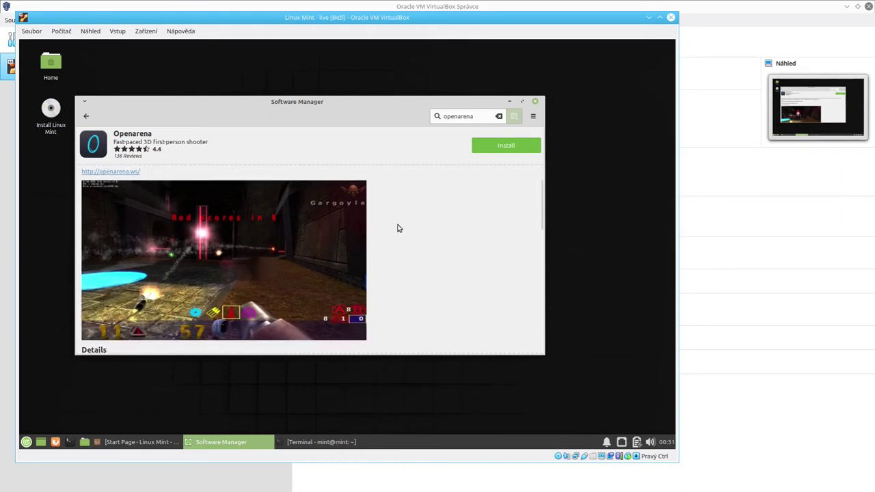
{"action": "scroll", "coordinate": [399, 228], "scroll_direction": "down", "scroll_amount": 5}
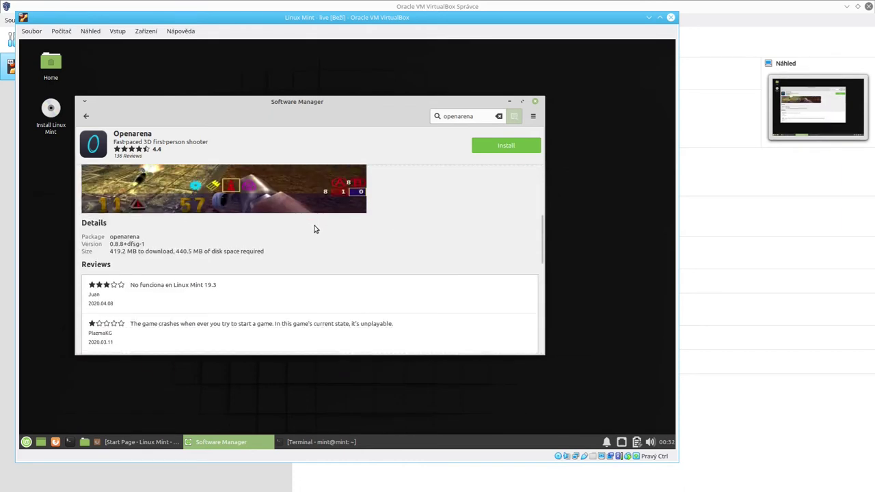
{"action": "scroll", "coordinate": [339, 236], "scroll_direction": "up", "scroll_amount": 7}
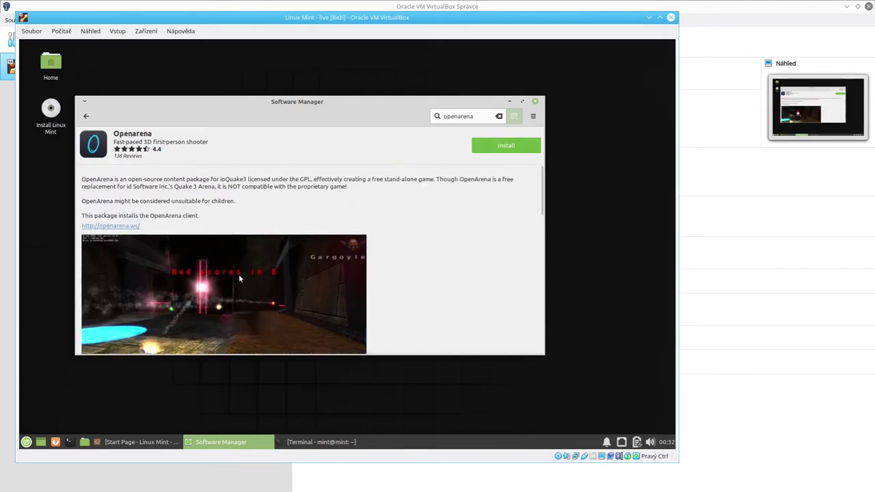
Clear the search and search Software Manager for 'skype'.
{"action": "double_click", "coordinate": [471, 117]}
{"action": "key", "text": "BackSpace"}
{"action": "type", "text": "skype"}
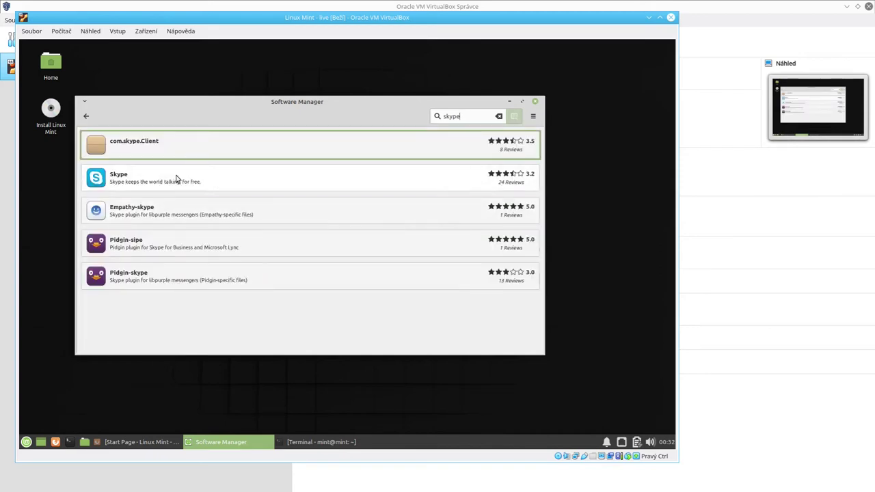
Install Skype from its details page, then browse the Mint menu's Internet and Favorites lists.
{"action": "left_click", "coordinate": [175, 178]}
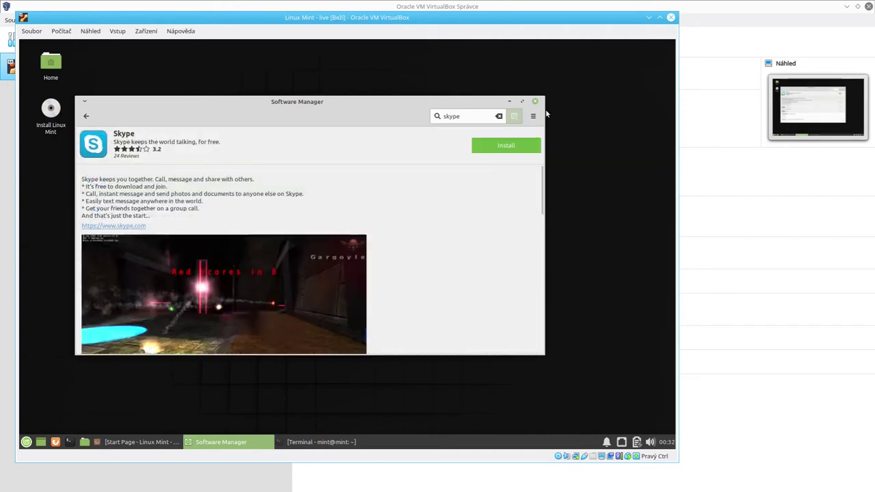
{"action": "left_click", "coordinate": [507, 147]}
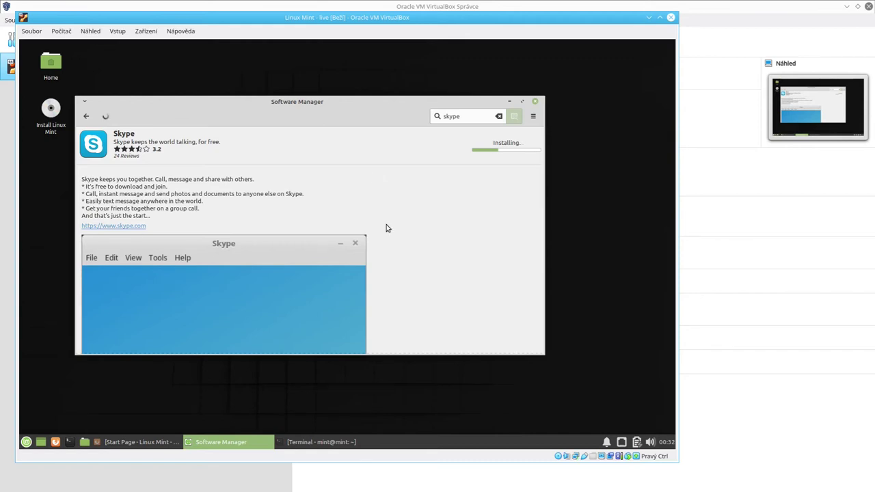
{"action": "left_click", "coordinate": [26, 443]}
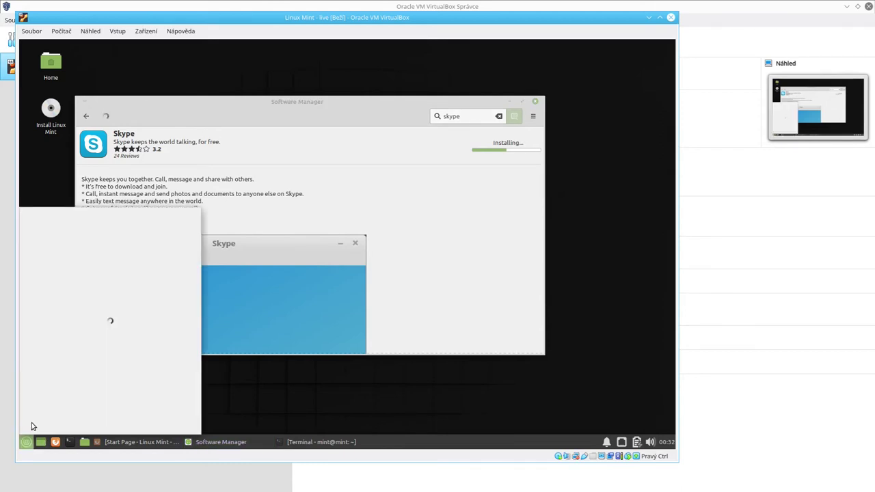
{"action": "mouse_move", "coordinate": [48, 318]}
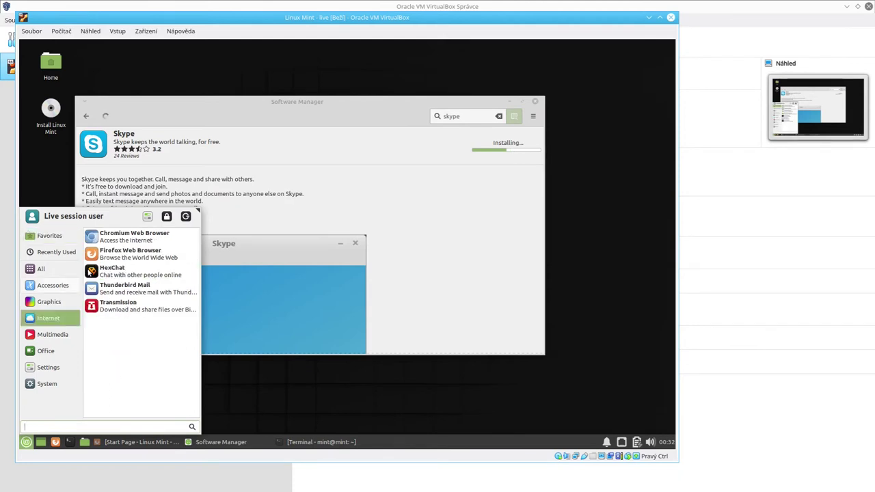
{"action": "mouse_move", "coordinate": [57, 274]}
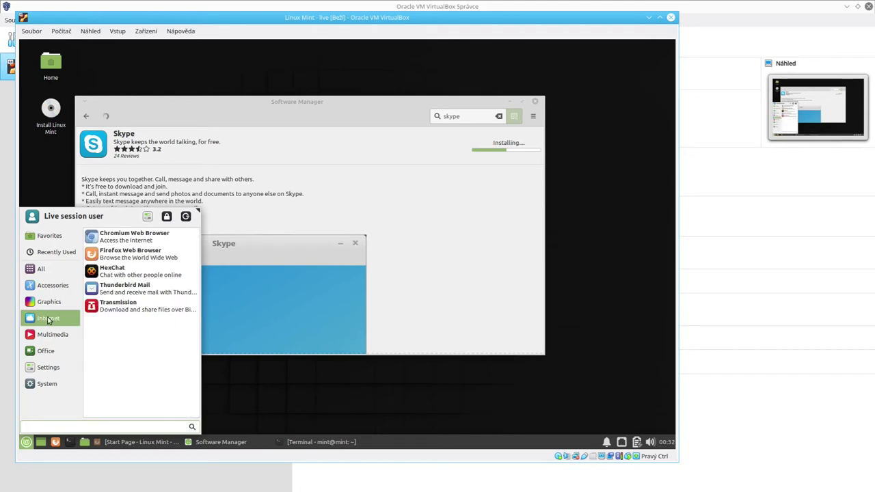
{"action": "mouse_move", "coordinate": [53, 236]}
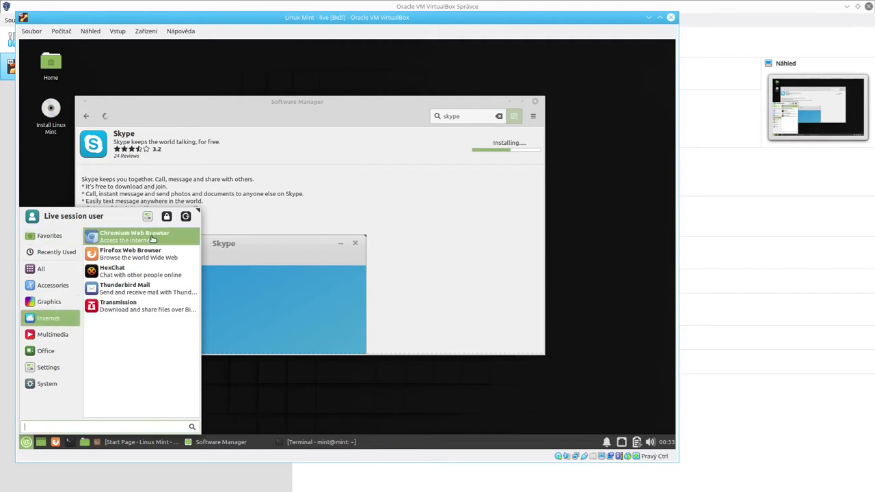
Add Chromium Web Browser to the Mint Favorites and open the VM's Náhled menu.
{"action": "right_click", "coordinate": [152, 239]}
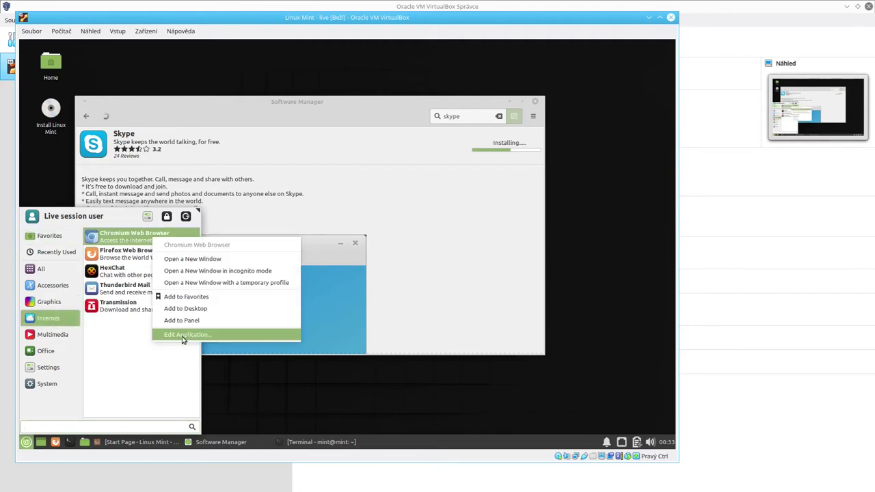
{"action": "left_click", "coordinate": [195, 298]}
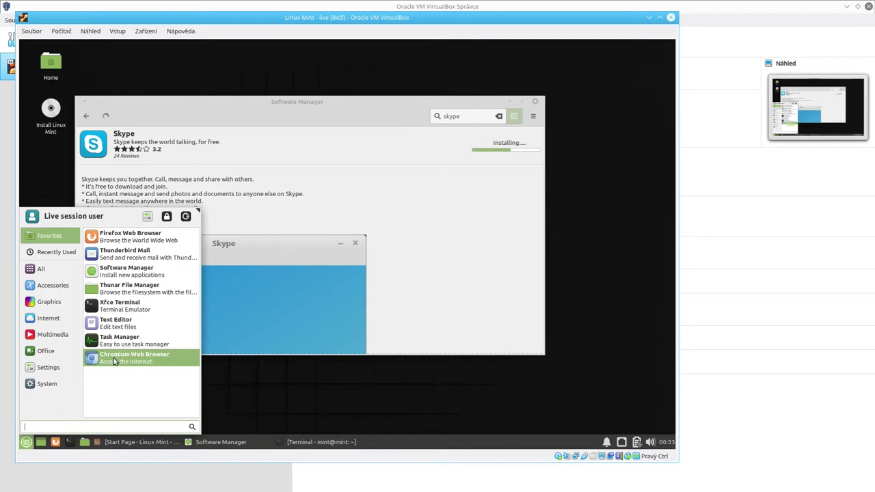
{"action": "right_click", "coordinate": [106, 360]}
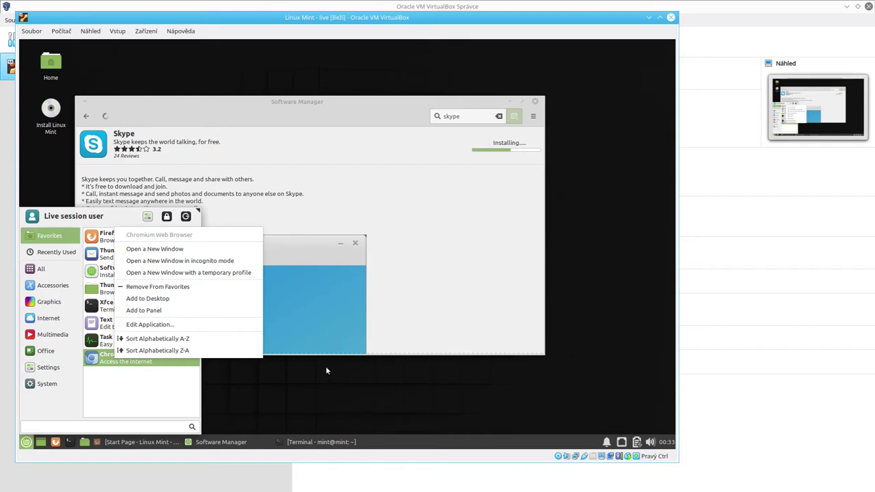
{"action": "left_click", "coordinate": [94, 32]}
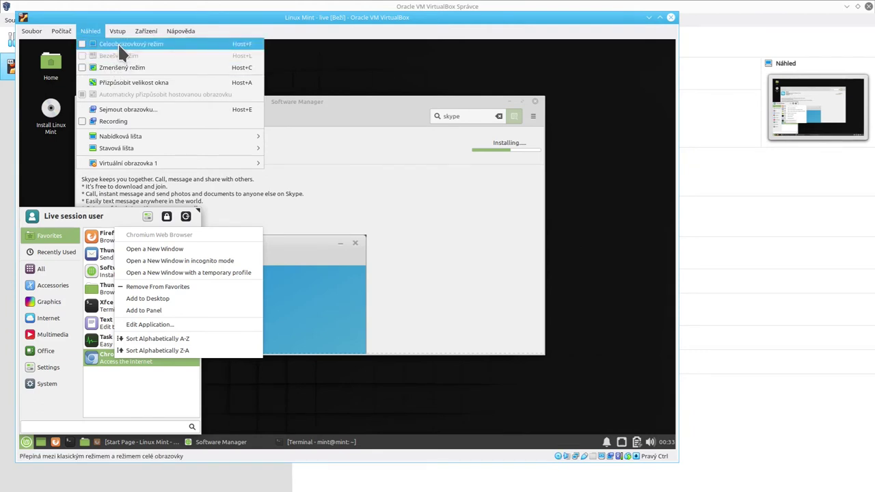
Switch the VM to full-screen mode, tidy the guest desktop, then exit full screen with Host+F.
{"action": "left_click", "coordinate": [118, 43]}
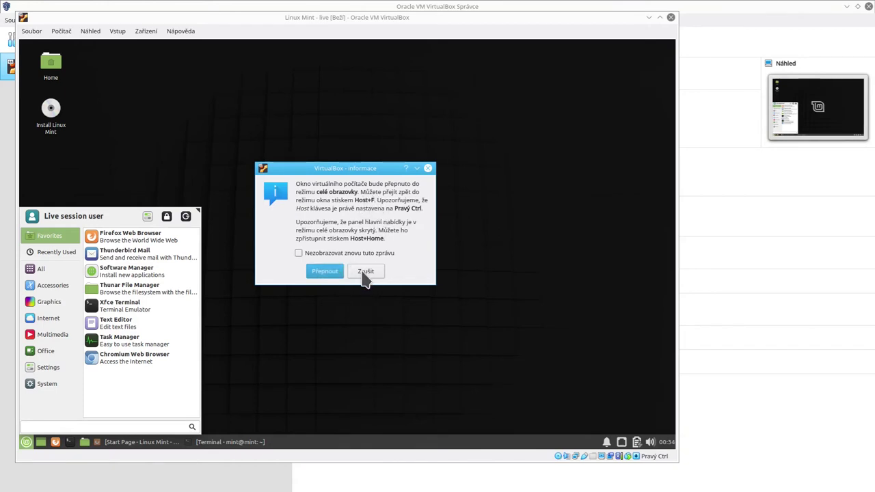
{"action": "left_click", "coordinate": [325, 271]}
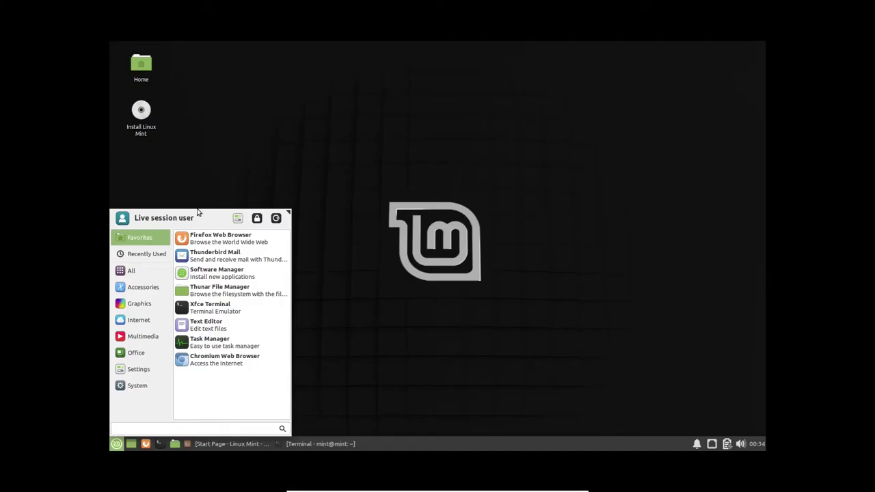
{"action": "left_click", "coordinate": [450, 216]}
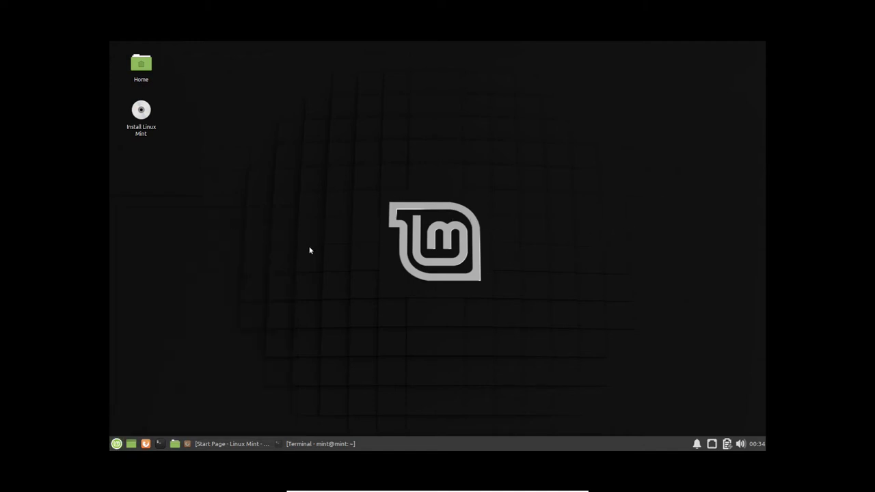
{"action": "left_click", "coordinate": [246, 445]}
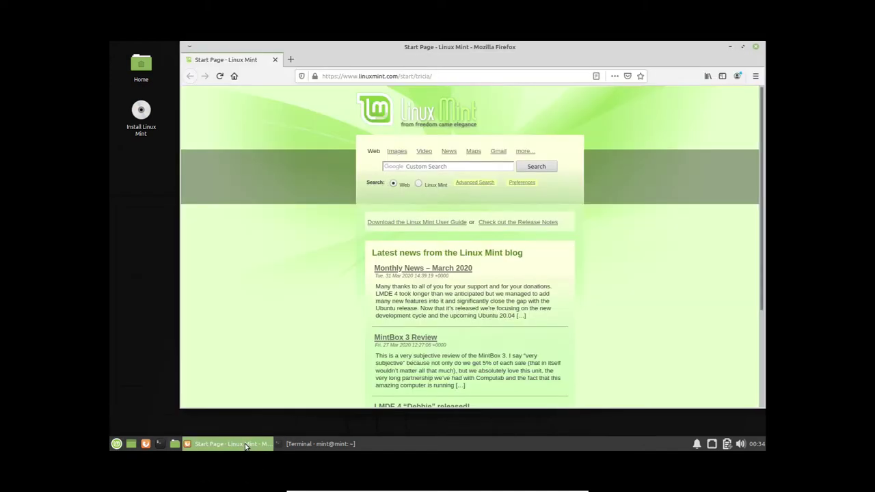
{"action": "left_click", "coordinate": [247, 445]}
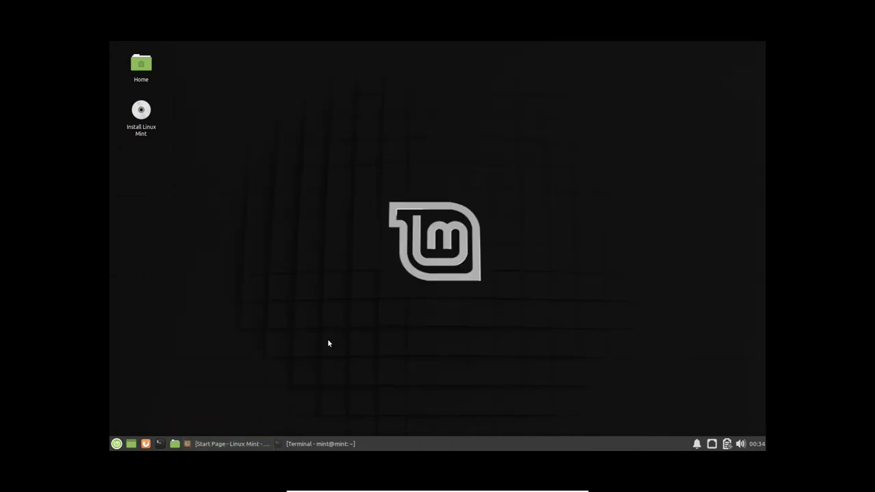
{"action": "key", "text": "ctrl+f"}
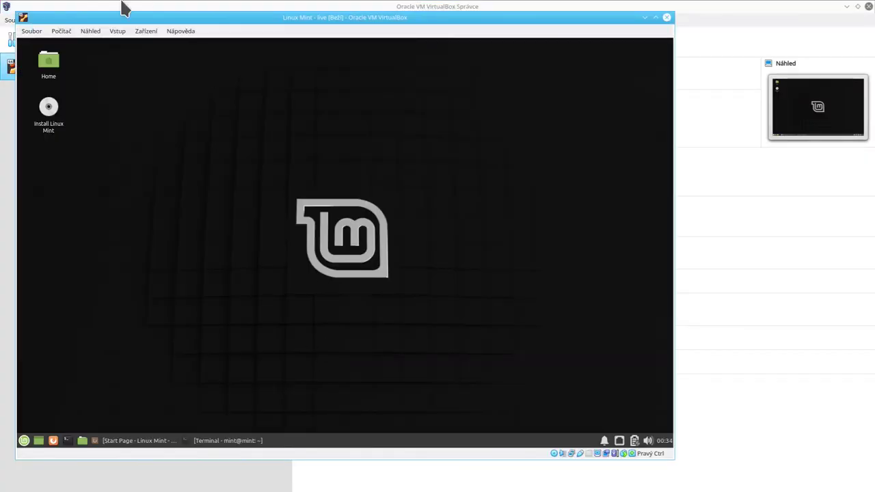
Fit the VM window to the guest screen and shrink it to about 430x355.
{"action": "left_click", "coordinate": [90, 30]}
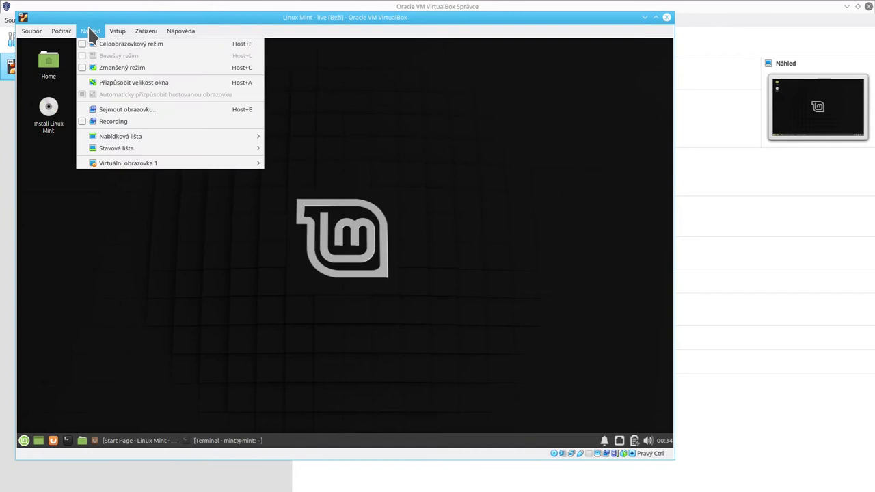
{"action": "left_click", "coordinate": [117, 82]}
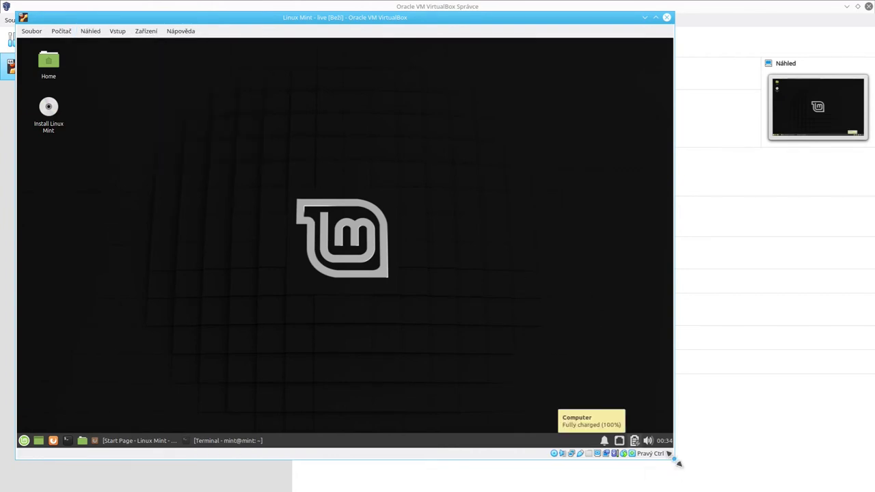
{"action": "left_click_drag", "start_coordinate": [675, 460], "coordinate": [709, 472]}
Switch the Linux Mint VM into fullscreen mode, then return it to windowed mode.
{"action": "left_click", "coordinate": [91, 30]}
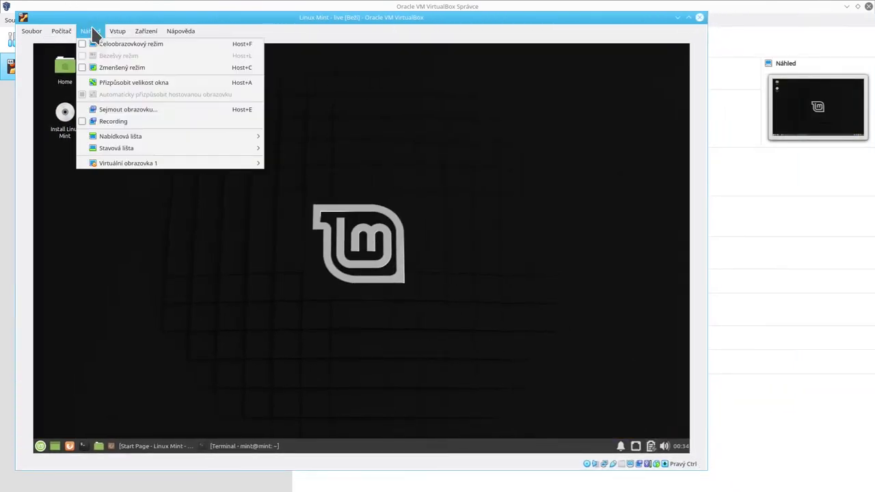
{"action": "left_click", "coordinate": [93, 44]}
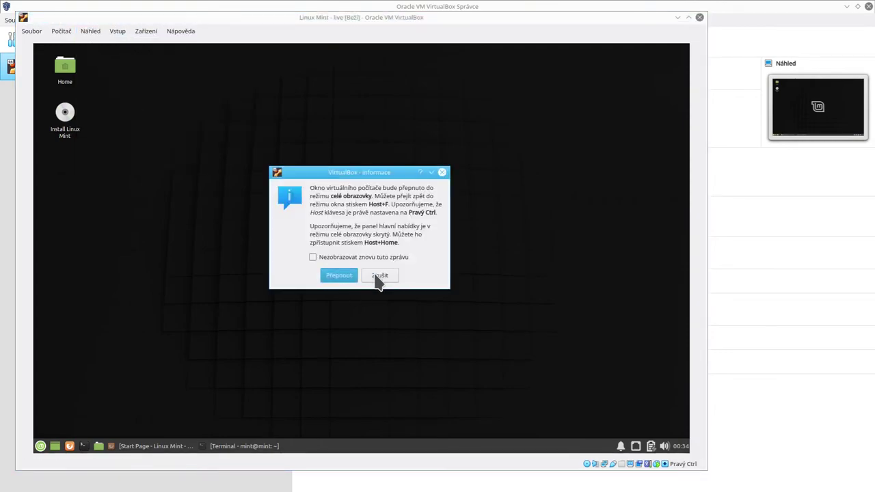
{"action": "left_click", "coordinate": [352, 281]}
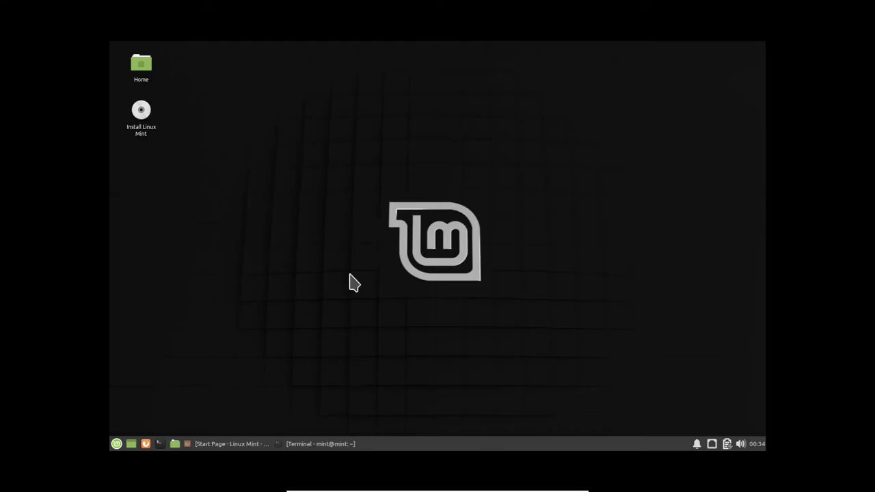
{"action": "key", "text": "ctrl+f"}
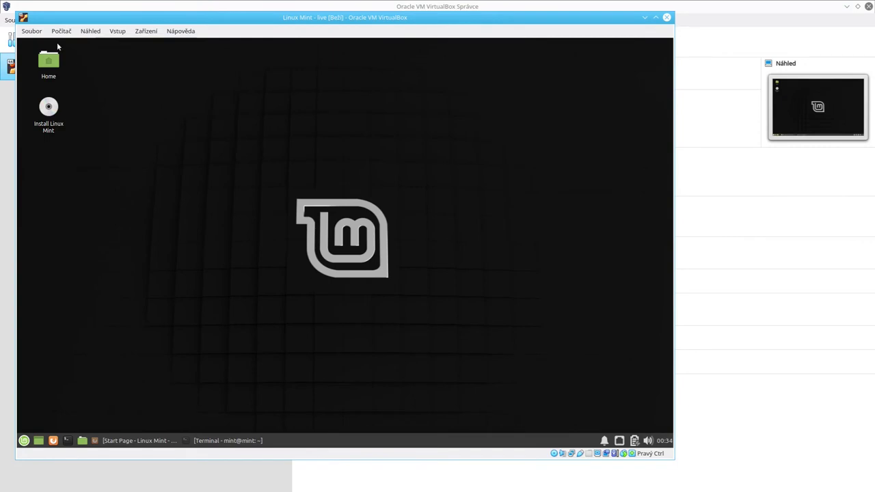
Cancel the switch to scaled mode, then restore and minimize the guest's Firefox window.
{"action": "left_click", "coordinate": [91, 31]}
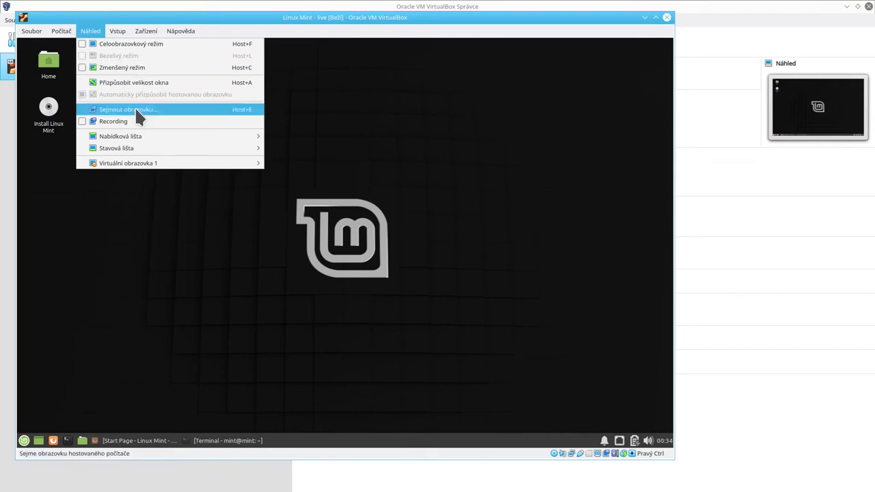
{"action": "left_click", "coordinate": [140, 67]}
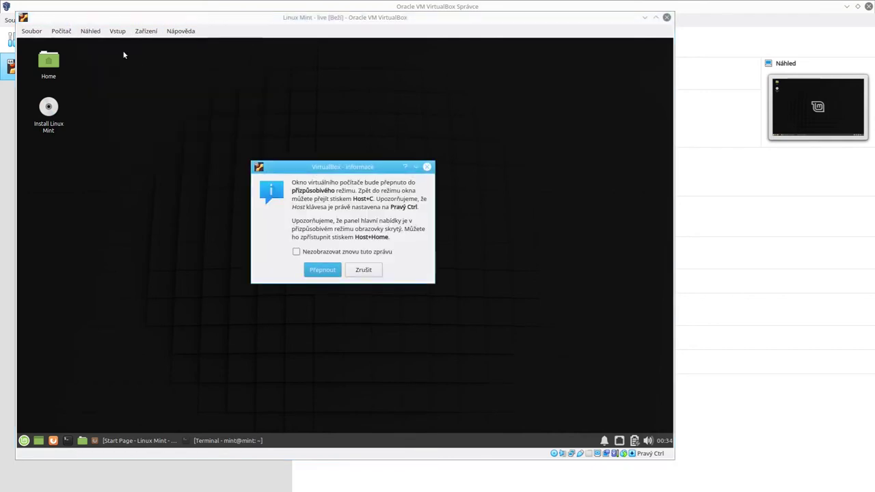
{"action": "left_click", "coordinate": [364, 269]}
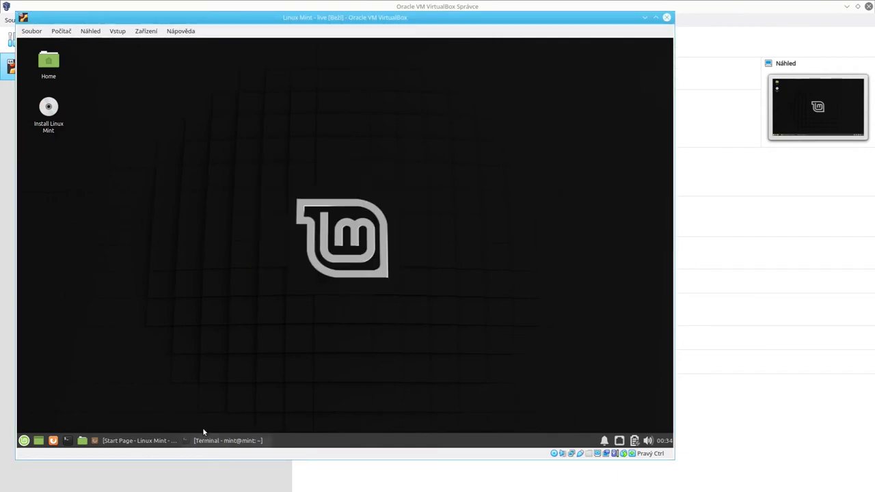
{"action": "left_click", "coordinate": [149, 439]}
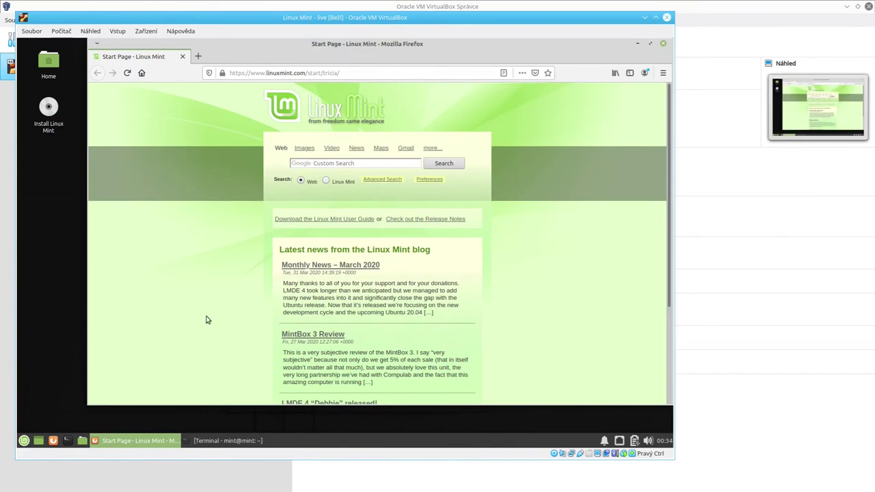
{"action": "left_click", "coordinate": [135, 437]}
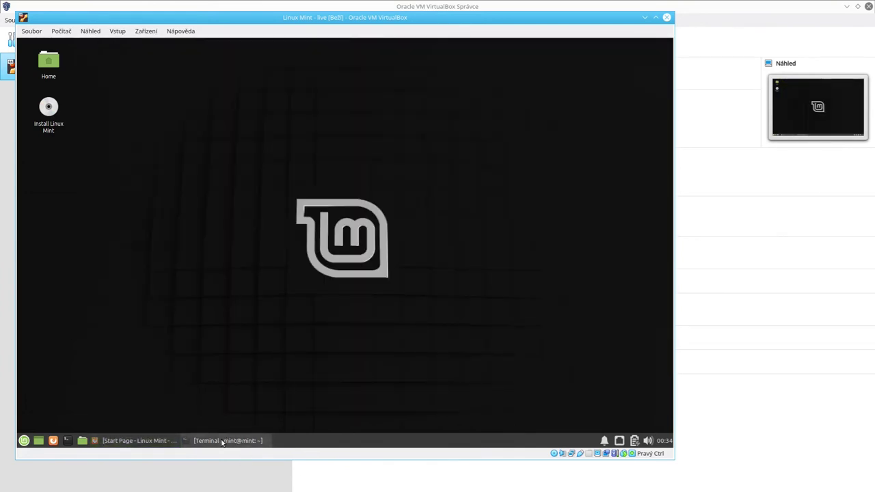
Run free -h in the guest terminal, showing 1.9G total and 134M free memory.
{"action": "left_click", "coordinate": [220, 441]}
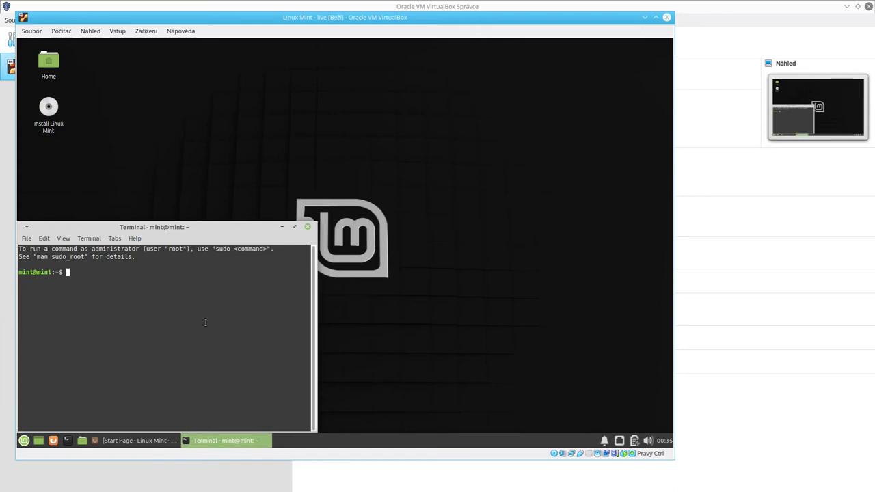
{"action": "type", "text": "free -h"}
{"action": "key", "text": "Return"}
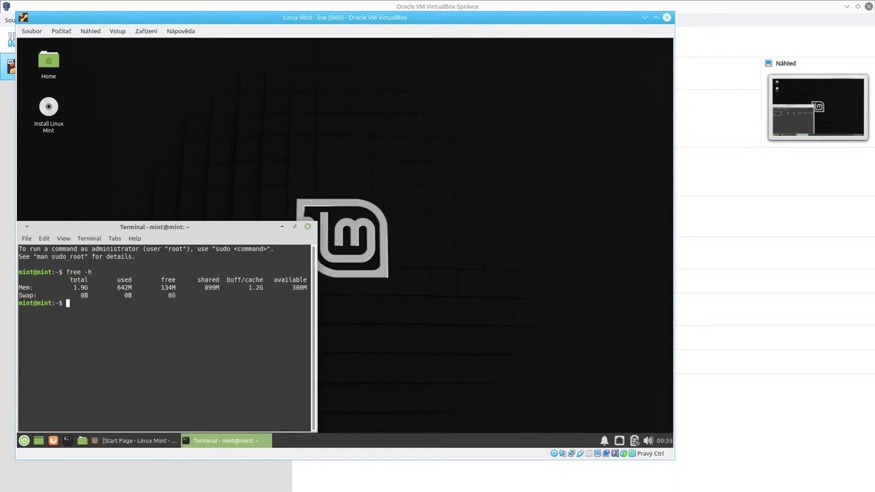
{"action": "left_click_drag", "start_coordinate": [161, 287], "coordinate": [174, 287]}
{"action": "left_click", "coordinate": [174, 287]}
Minimize the terminal and Firefox windows to clear the guest desktop.
{"action": "left_click", "coordinate": [208, 441]}
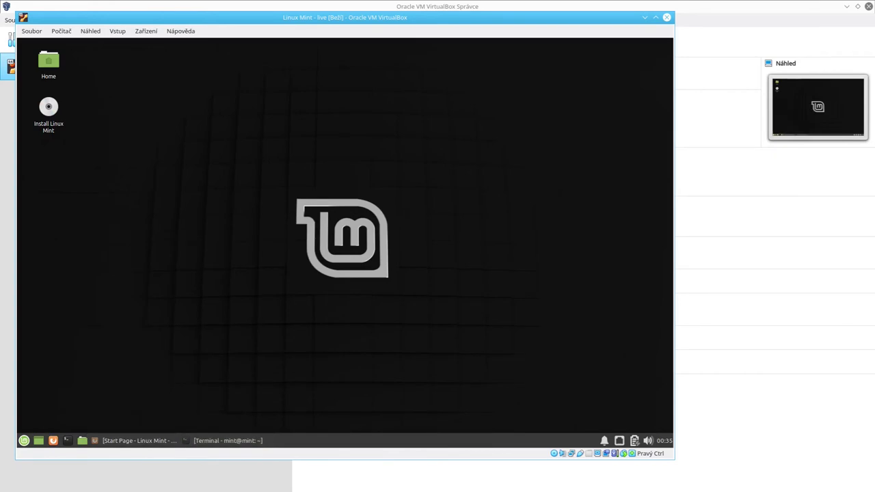
{"action": "left_click", "coordinate": [115, 440]}
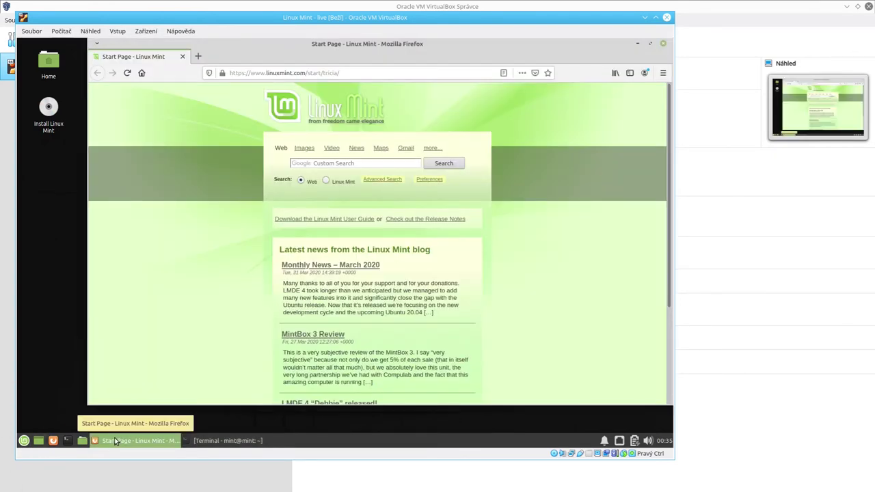
{"action": "left_click", "coordinate": [116, 440]}
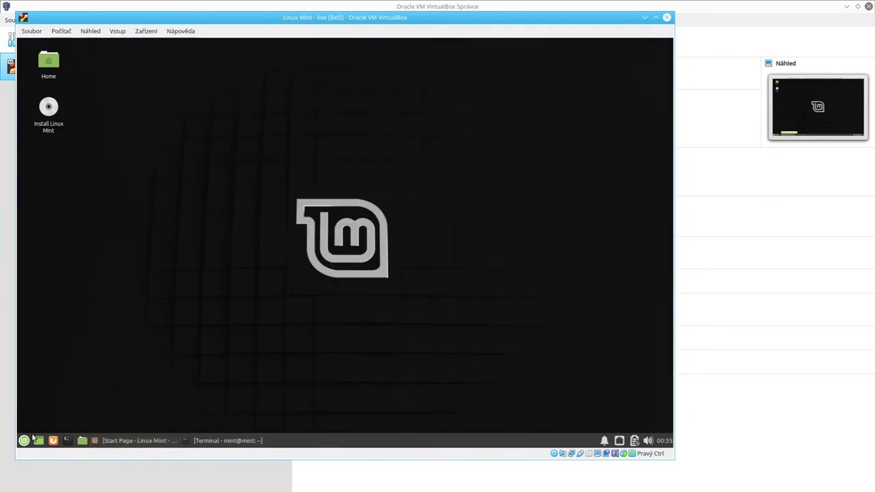
Launch Chromium Web Browser from the Mint menu Favorites and check the network connection status.
{"action": "left_click", "coordinate": [23, 441]}
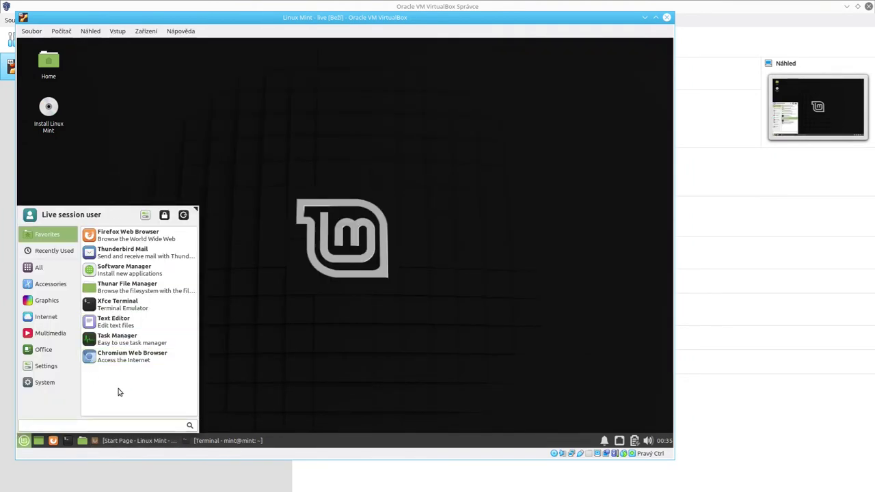
{"action": "left_click", "coordinate": [135, 357]}
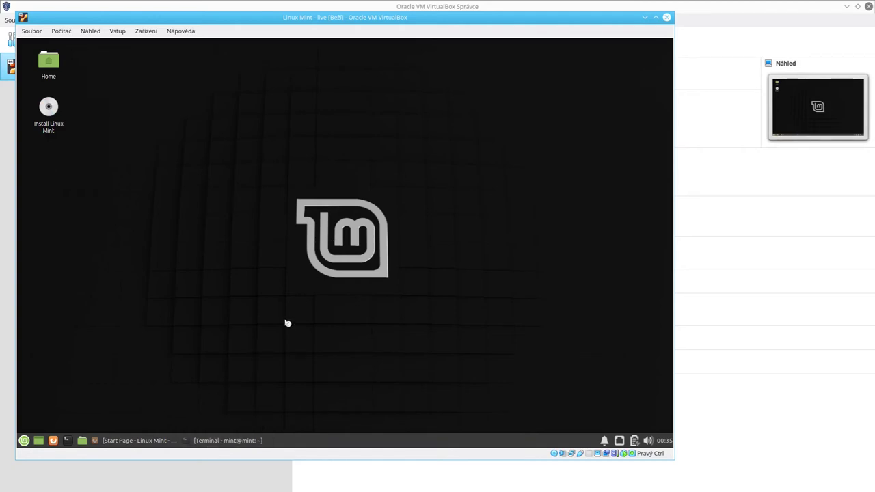
{"action": "left_click", "coordinate": [620, 442]}
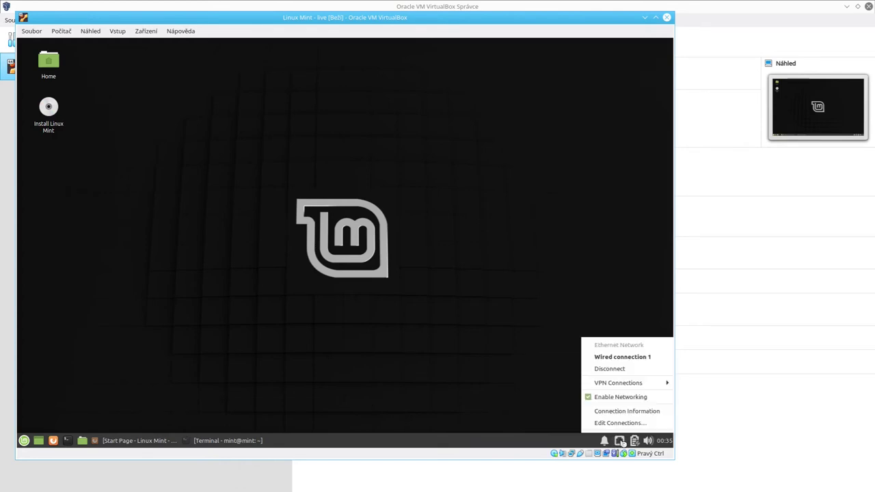
{"action": "left_click", "coordinate": [620, 442]}
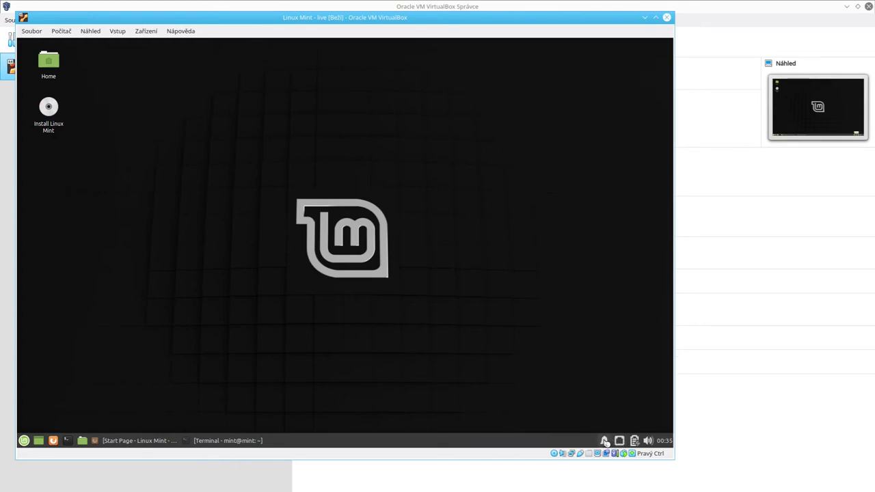
Check the notifications popup and bring the Firefox start page back up.
{"action": "left_click", "coordinate": [605, 441]}
{"action": "left_click", "coordinate": [605, 441]}
{"action": "left_click", "coordinate": [140, 441]}
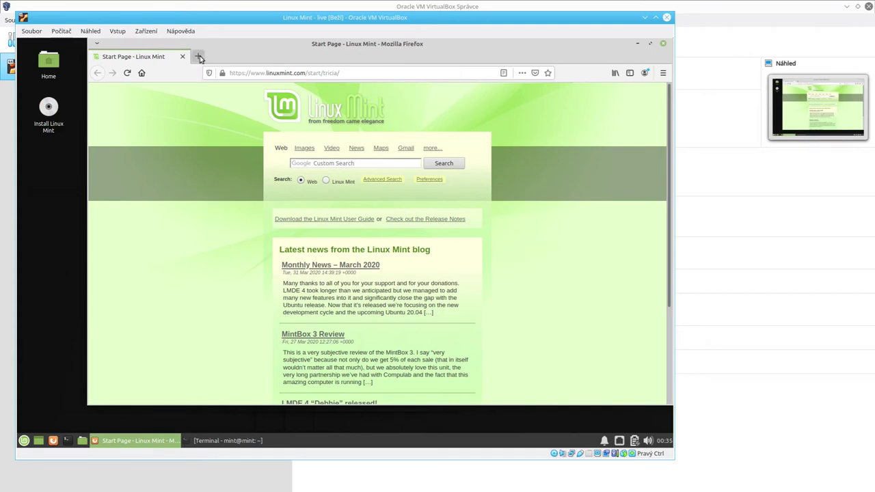
Load youtube.com in a new Firefox tab in the guest.
{"action": "left_click", "coordinate": [199, 57]}
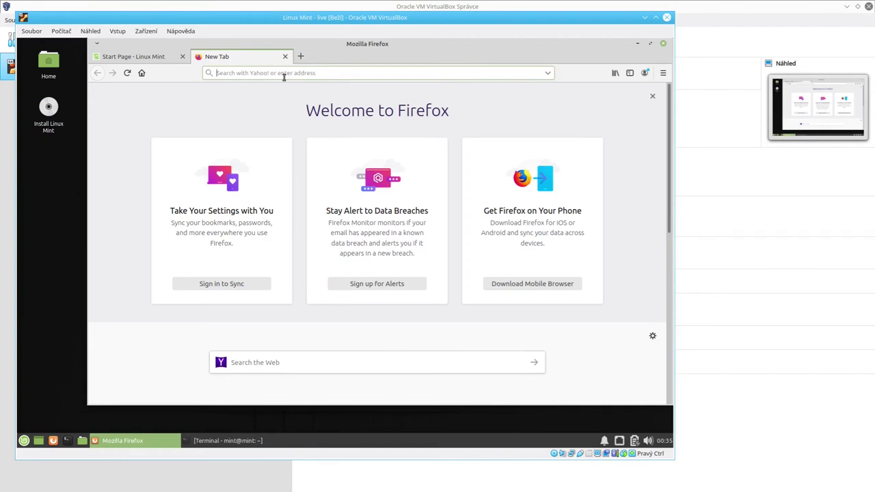
{"action": "type", "text": "youtube.com"}
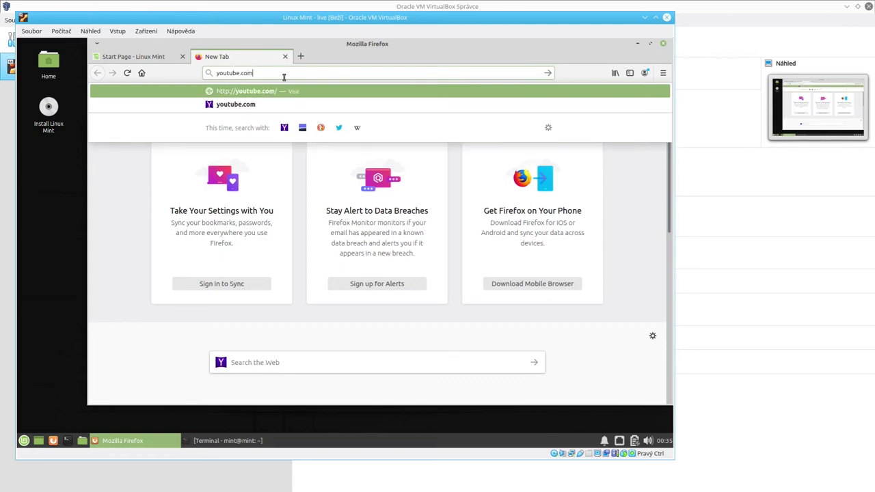
{"action": "key", "text": "Return"}
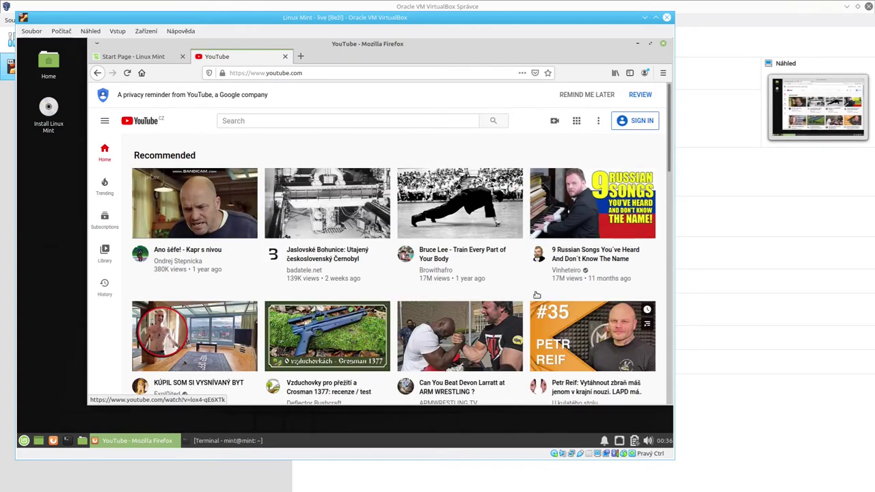
{"action": "mouse_move", "coordinate": [592, 222]}
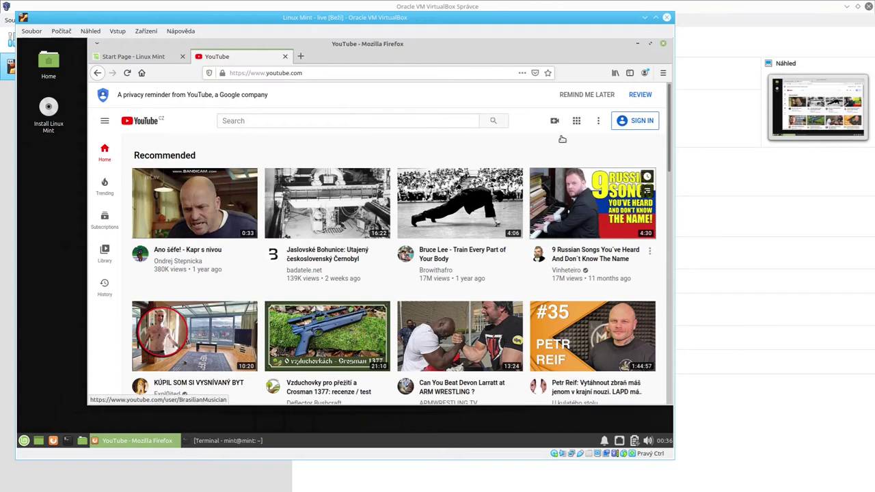
{"action": "mouse_move", "coordinate": [537, 177]}
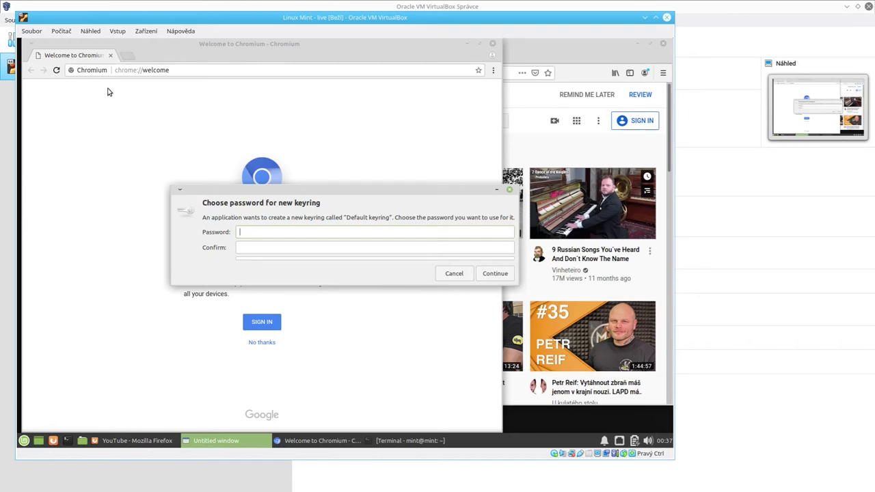
Dismiss Chromium's keyring prompt, play the '9 Russian Songs' video, and open another Firefox tab.
{"action": "key", "text": "Escape"}
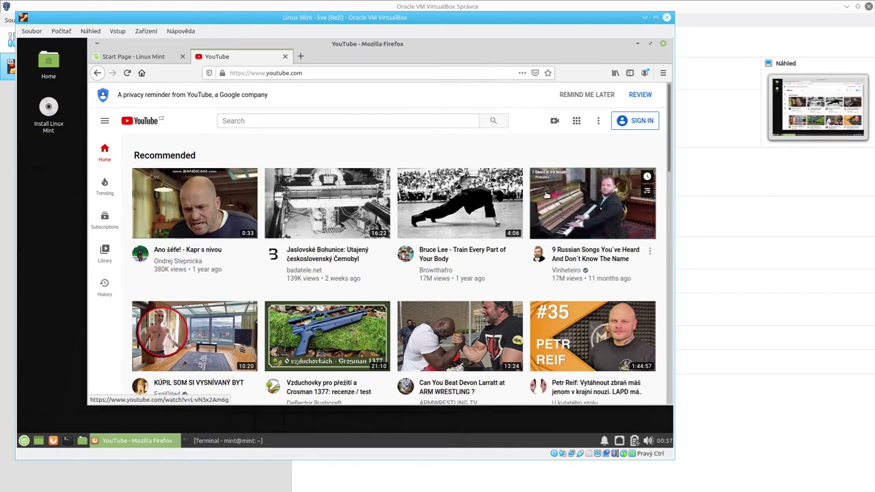
{"action": "left_click", "coordinate": [574, 225]}
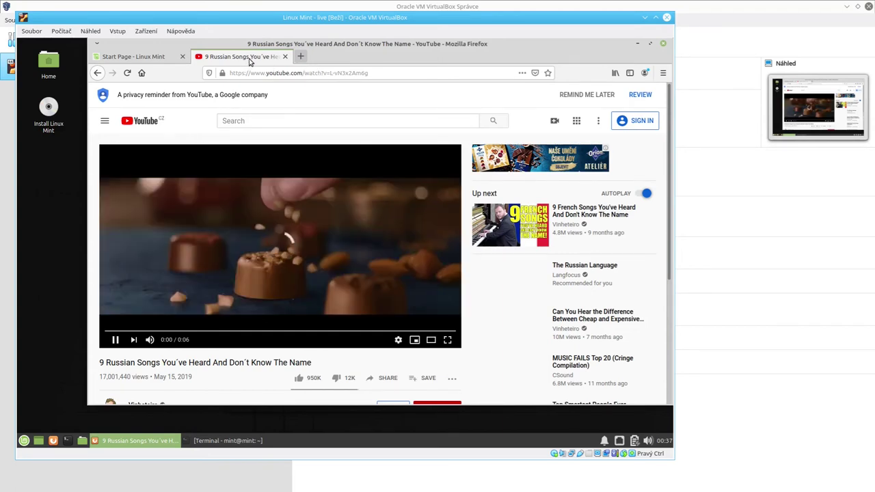
{"action": "key", "text": "ctrl+t"}
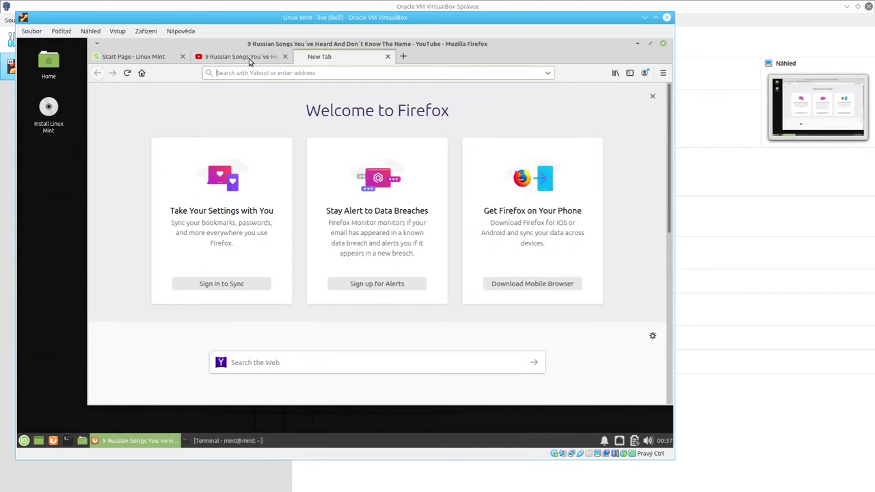
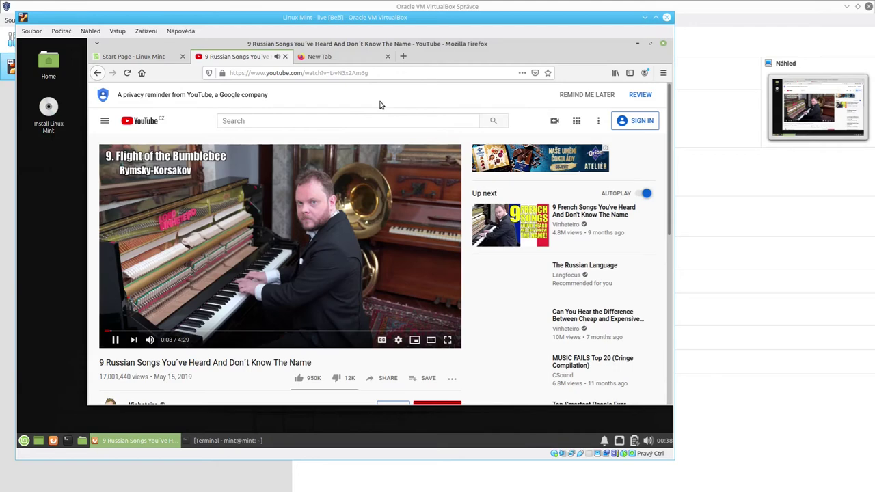
Close the YouTube video tab and shift the VirtualBox window slightly right and down.
{"action": "key", "text": "ctrl+w"}
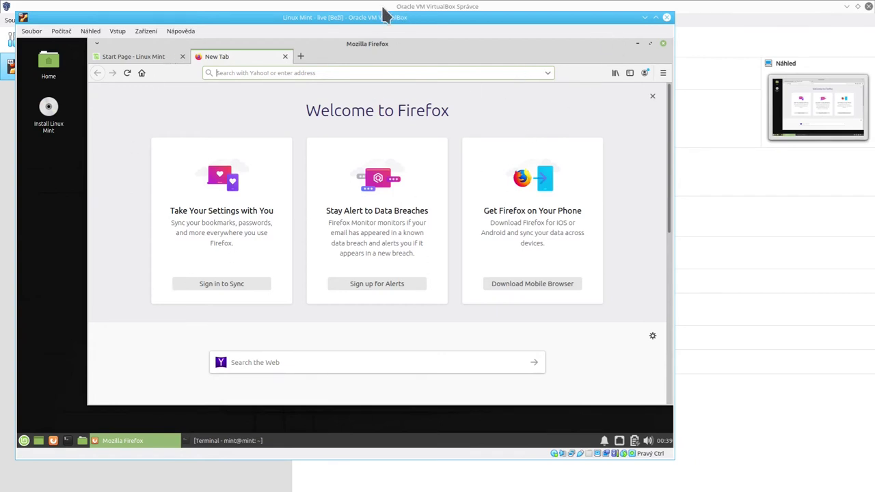
{"action": "left_click_drag", "start_coordinate": [360, 15], "coordinate": [417, 33]}
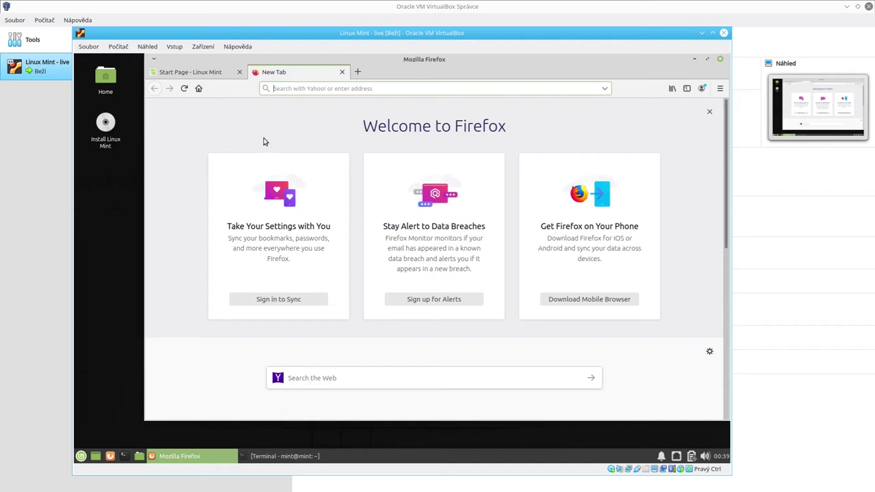
Close the empty New Tab, load the Linux Mint start page, then quit Firefox.
{"action": "key", "text": "ctrl+w"}
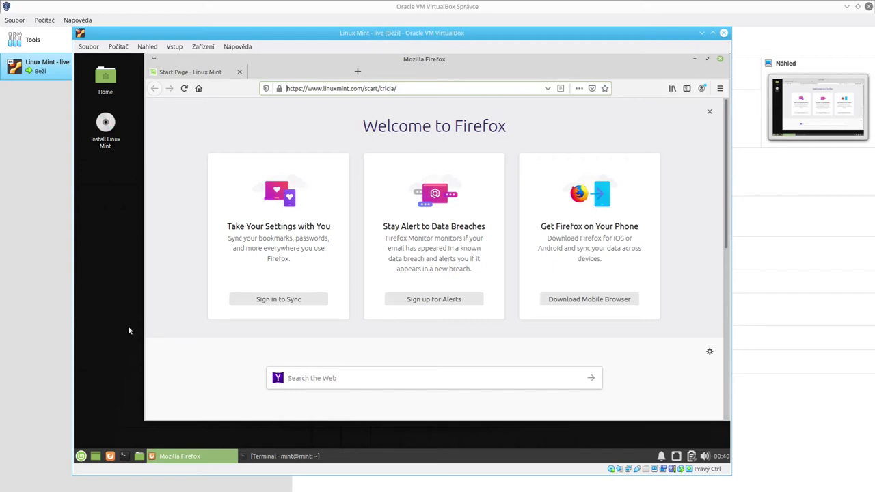
{"action": "key", "text": "Return"}
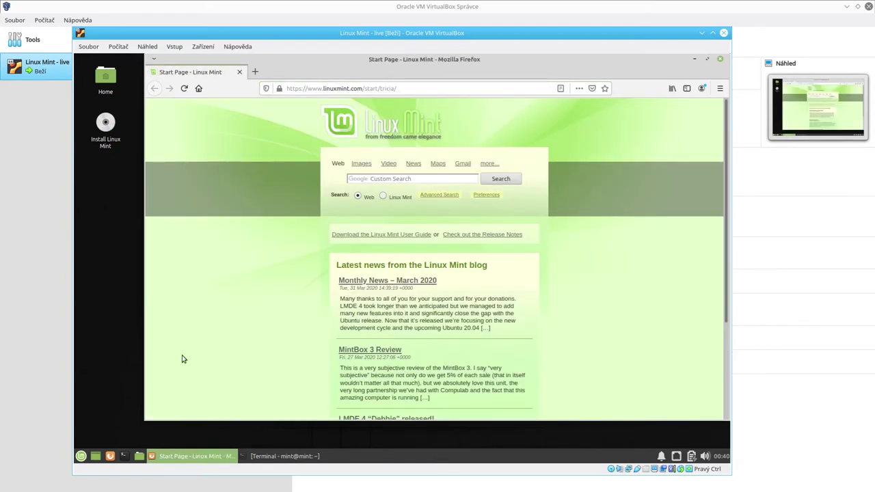
{"action": "left_click", "coordinate": [239, 74]}
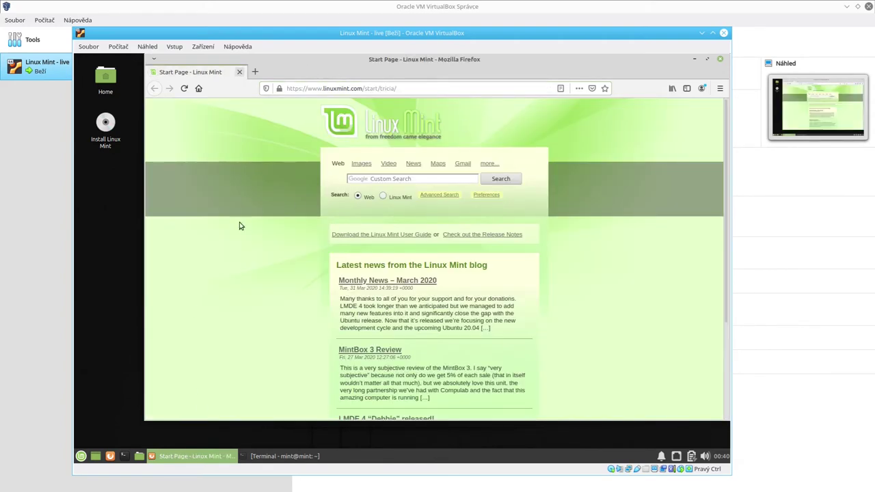
{"action": "left_click_drag", "start_coordinate": [191, 133], "coordinate": [145, 70]}
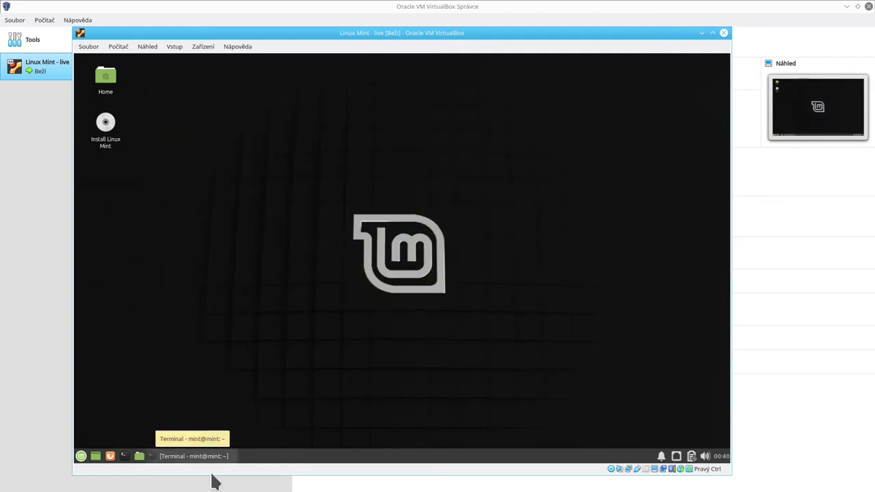
Restore the minimized Terminal and rerun free -h two more times.
{"action": "left_click", "coordinate": [185, 456]}
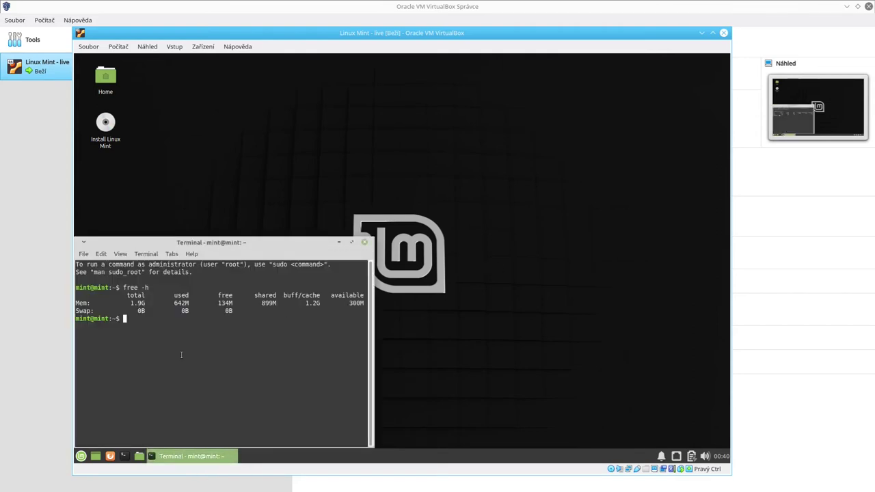
{"action": "key", "text": "Up"}
{"action": "key", "text": "Return"}
{"action": "key", "text": "Up"}
{"action": "key", "text": "Return"}
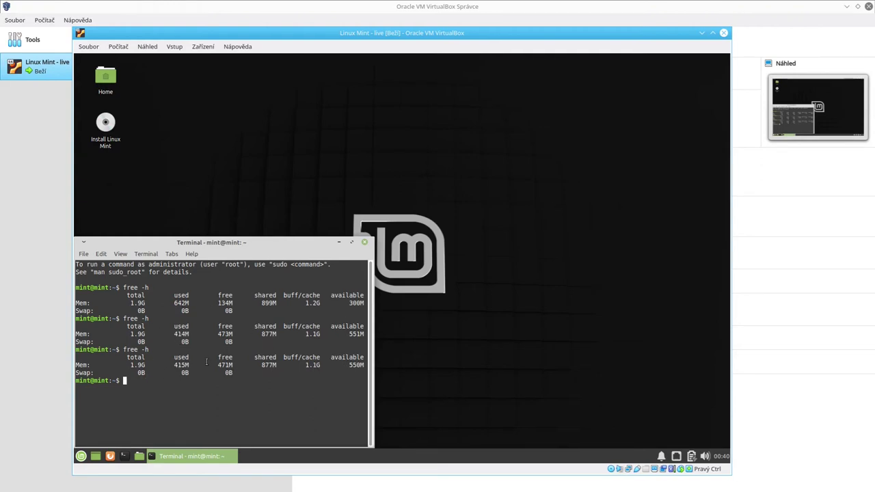
Highlight the 1.9G total memory value, then close the terminal with Ctrl+D.
{"action": "left_click_drag", "start_coordinate": [128, 366], "coordinate": [149, 369]}
{"action": "left_click", "coordinate": [150, 369]}
{"action": "left_click_drag", "start_coordinate": [132, 364], "coordinate": [145, 366]}
{"action": "left_click", "coordinate": [145, 365]}
{"action": "key", "text": "ctrl+d"}
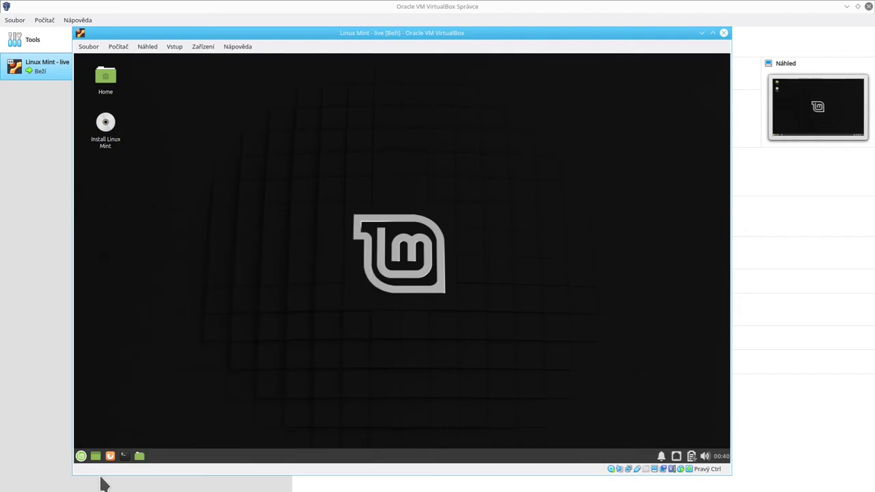
{"action": "left_click", "coordinate": [82, 456]}
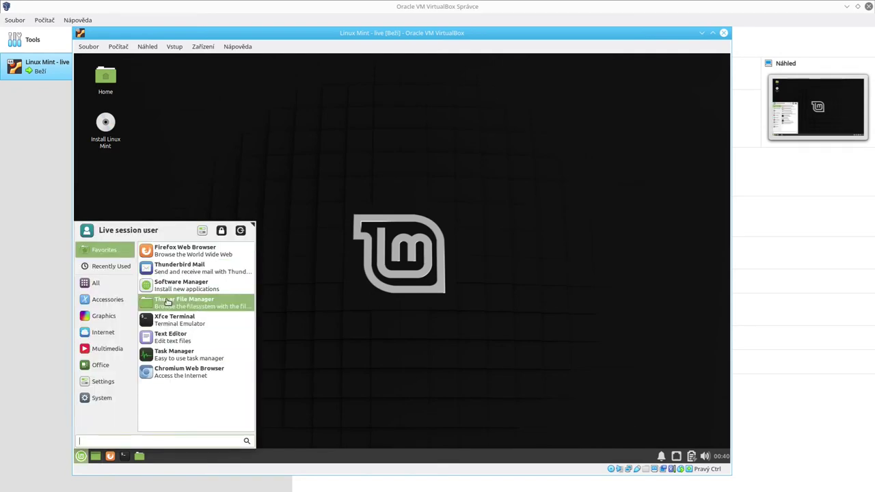
{"action": "left_click", "coordinate": [189, 291]}
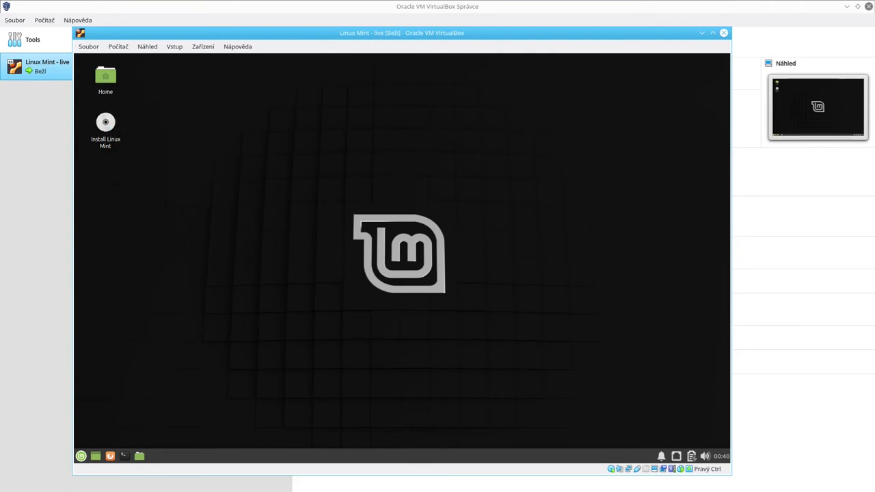
{"action": "left_click", "coordinate": [81, 456]}
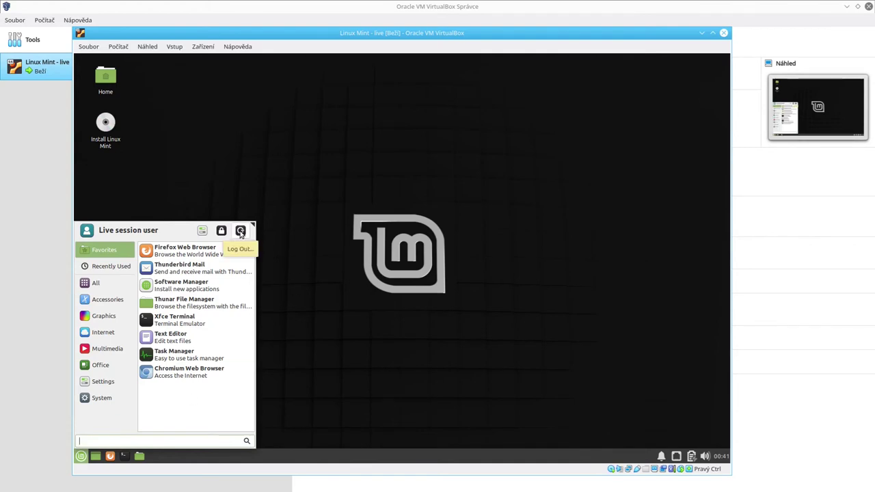
{"action": "left_click", "coordinate": [240, 231]}
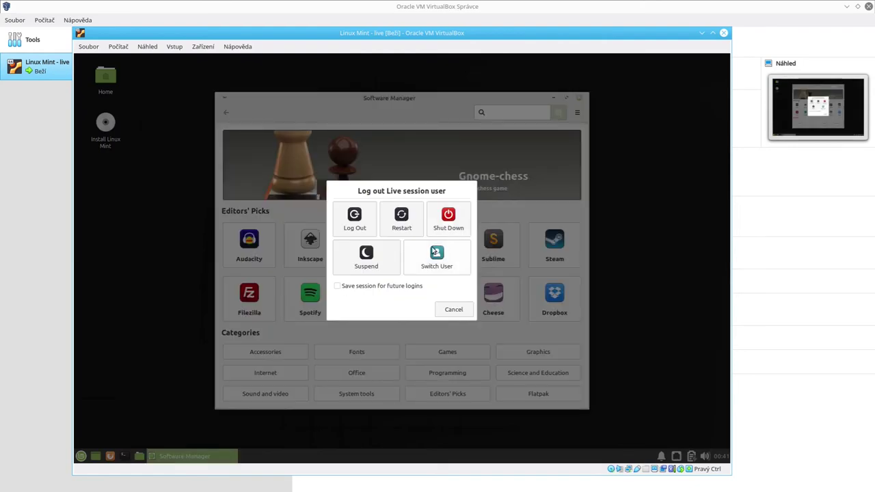
{"action": "left_click", "coordinate": [453, 308]}
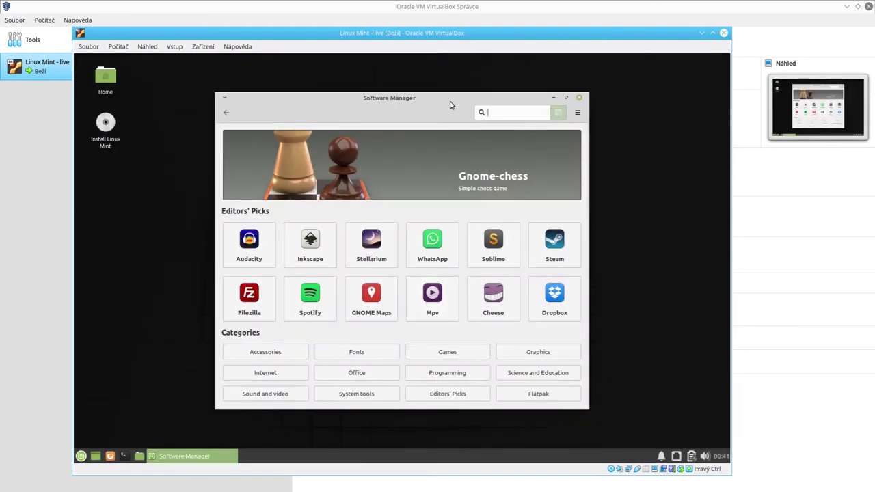
{"action": "left_click_drag", "start_coordinate": [450, 98], "coordinate": [366, 112]}
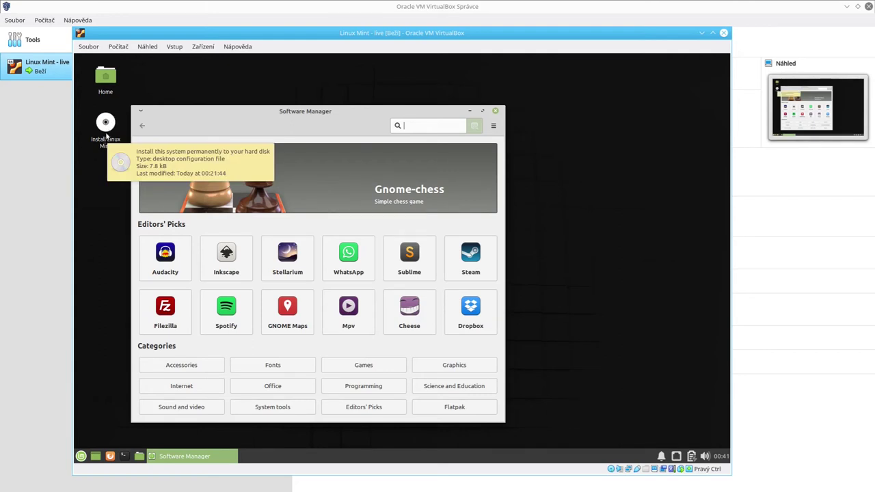
{"action": "left_click", "coordinate": [104, 141]}
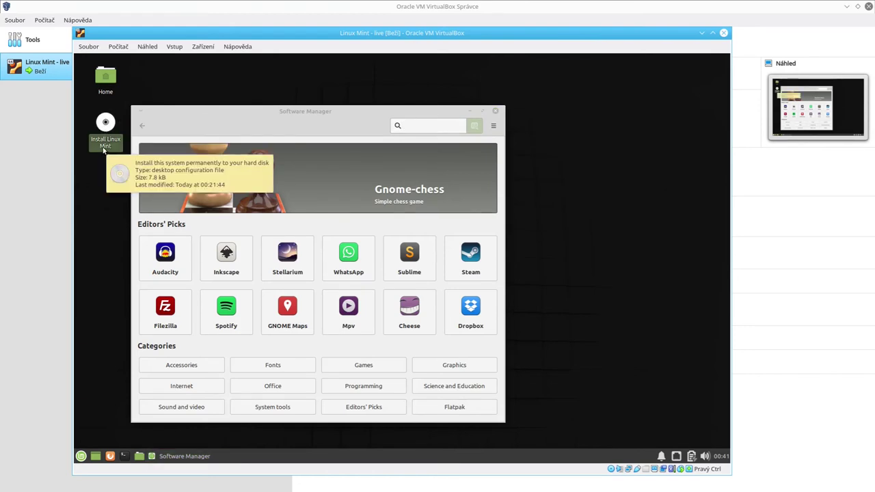
{"action": "left_click", "coordinate": [115, 221]}
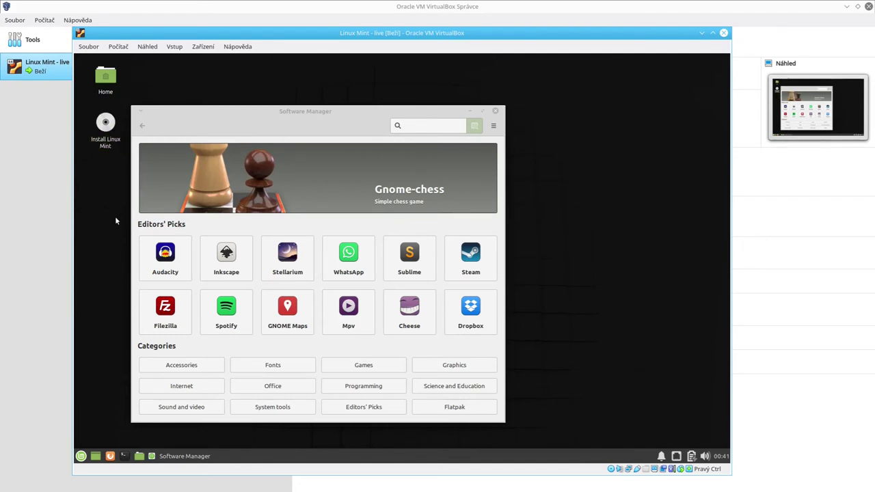
{"action": "left_click", "coordinate": [368, 116]}
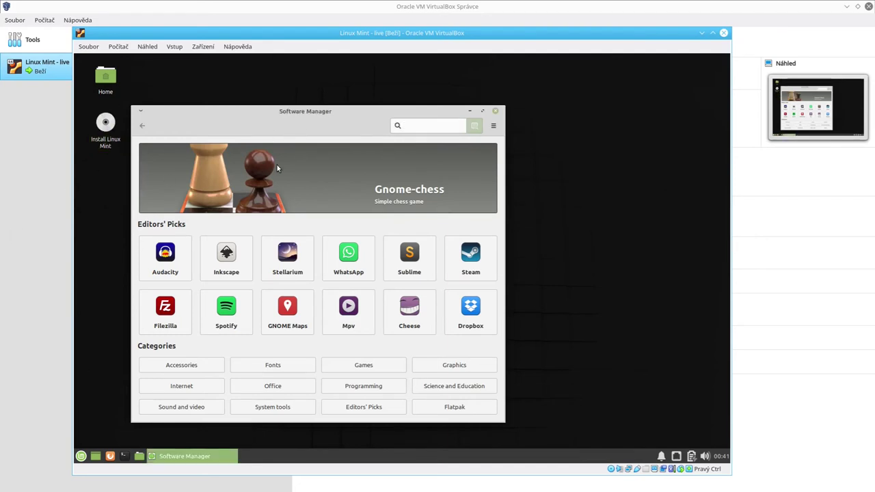
{"action": "mouse_move", "coordinate": [116, 139]}
{"action": "left_click", "coordinate": [495, 111]}
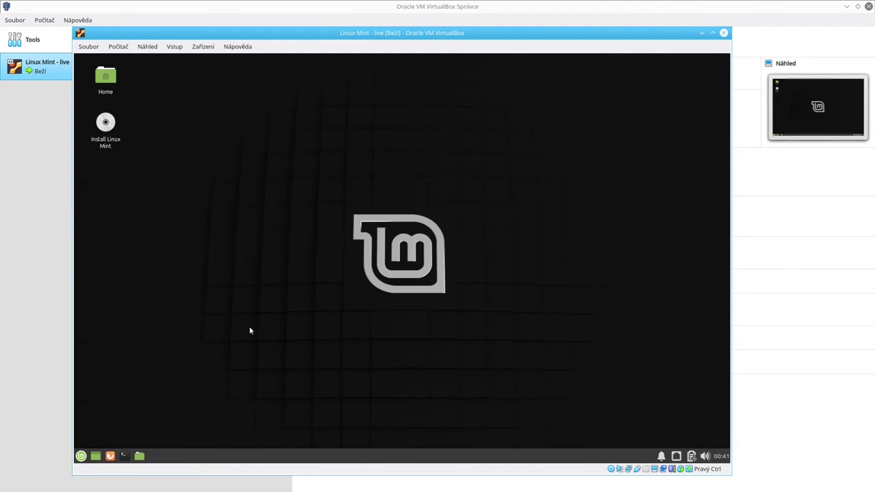
Open the mint home folder in the file manager with Super+E.
{"action": "left_click_drag", "start_coordinate": [245, 129], "coordinate": [152, 127]}
{"action": "left_click_drag", "start_coordinate": [237, 333], "coordinate": [231, 365]}
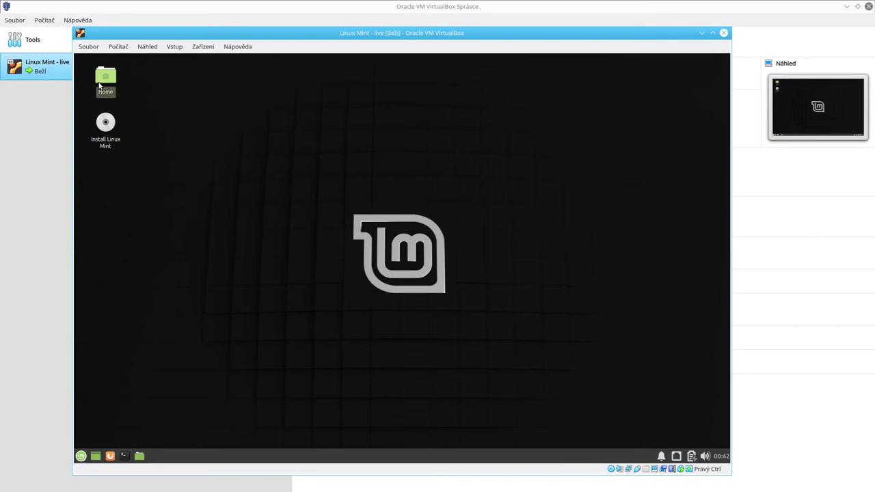
{"action": "key", "text": "super+e"}
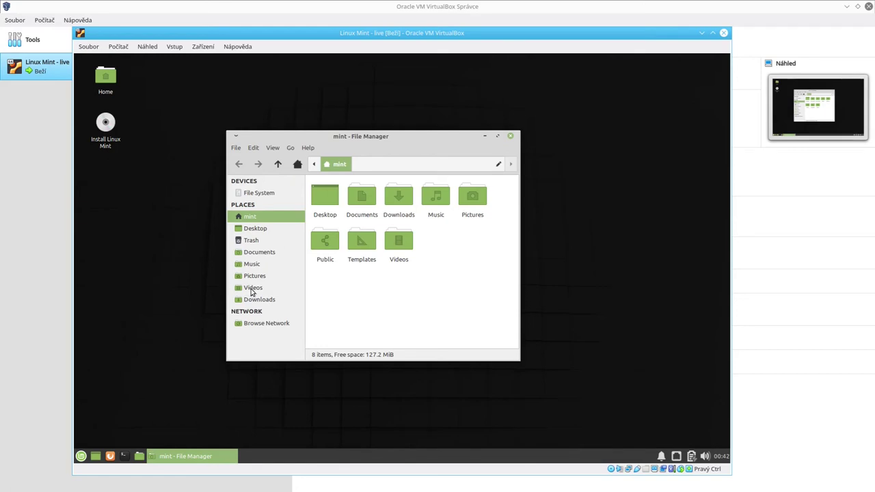
Look at Browse Network and the empty Documents folder, then close Thunar.
{"action": "left_click", "coordinate": [262, 326]}
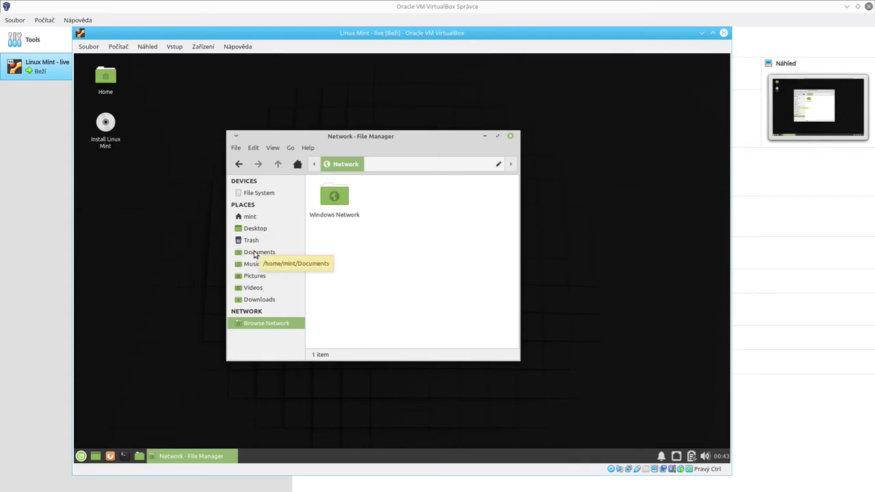
{"action": "left_click", "coordinate": [254, 253]}
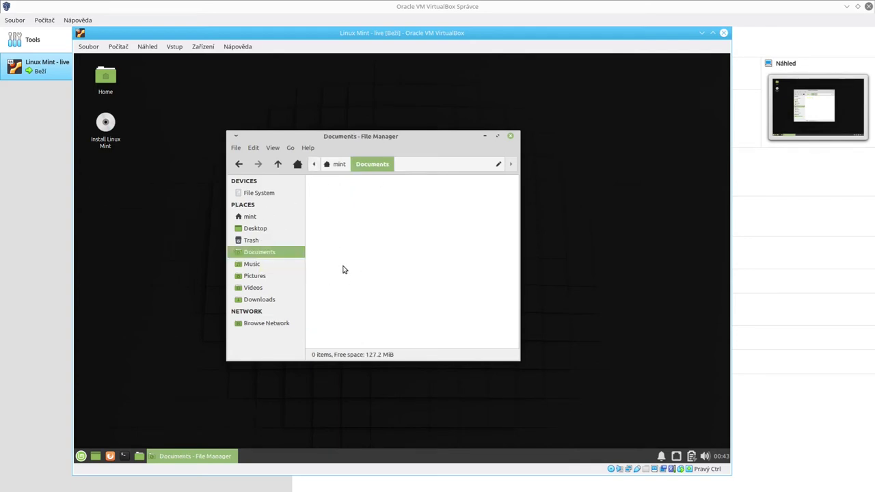
{"action": "left_click", "coordinate": [510, 136]}
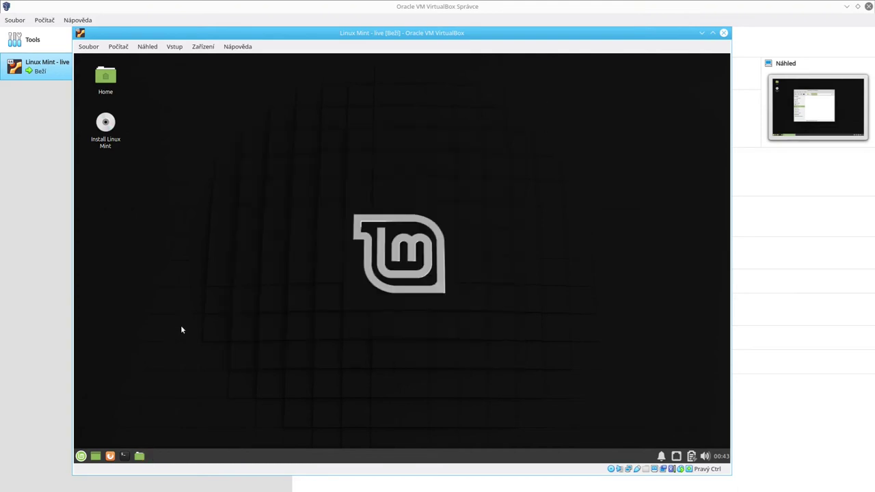
Open the Mint menu and glance at VirtualBox's Náhled and Počítač menus.
{"action": "left_click", "coordinate": [82, 457]}
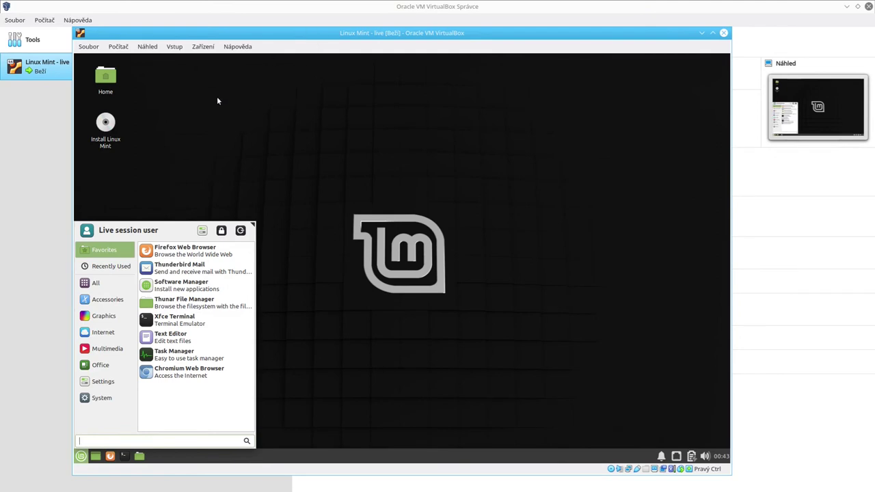
{"action": "left_click", "coordinate": [154, 45]}
{"action": "left_click", "coordinate": [155, 46]}
{"action": "left_click", "coordinate": [118, 47]}
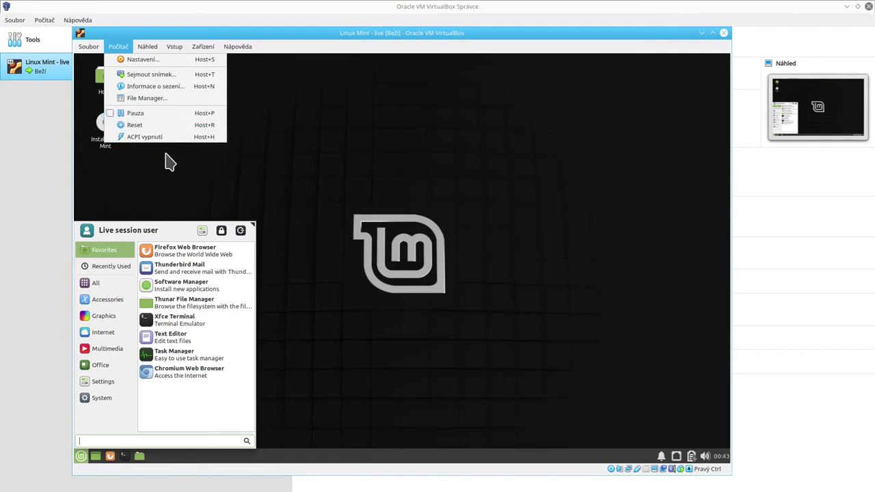
{"action": "left_click", "coordinate": [186, 232]}
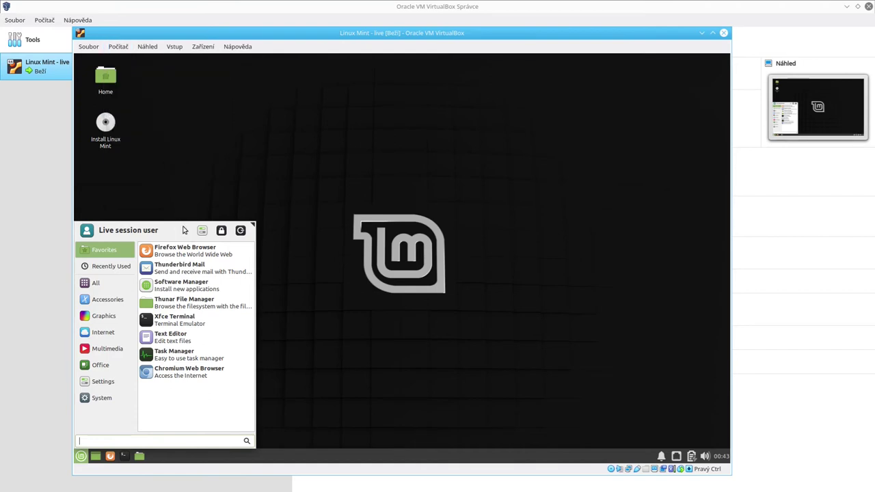
Shut down the live system with Save session left off.
{"action": "left_click", "coordinate": [240, 231]}
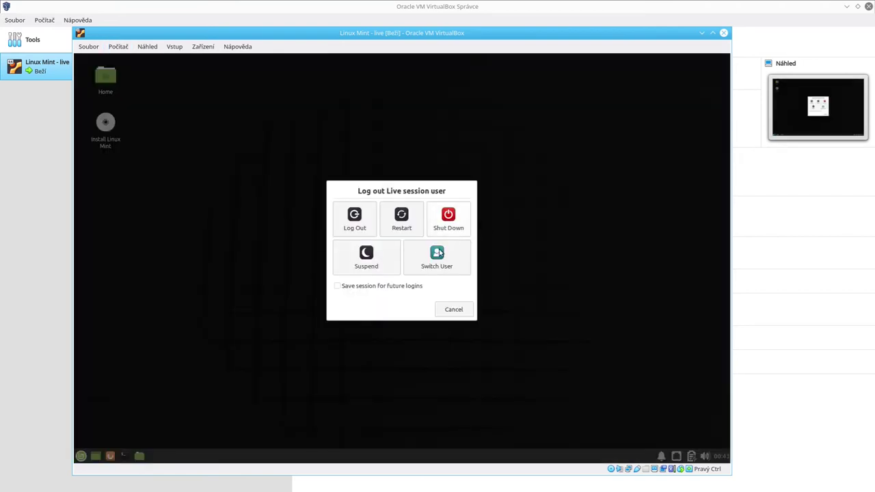
{"action": "left_click", "coordinate": [360, 287]}
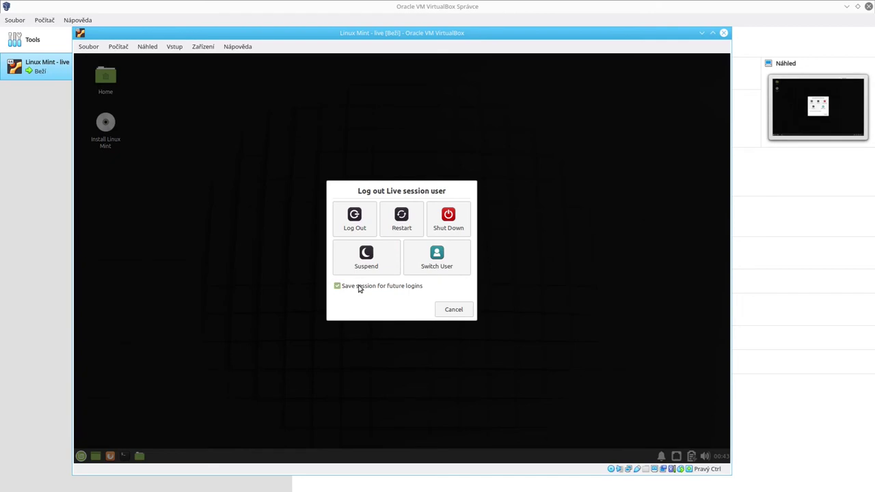
{"action": "left_click", "coordinate": [364, 290]}
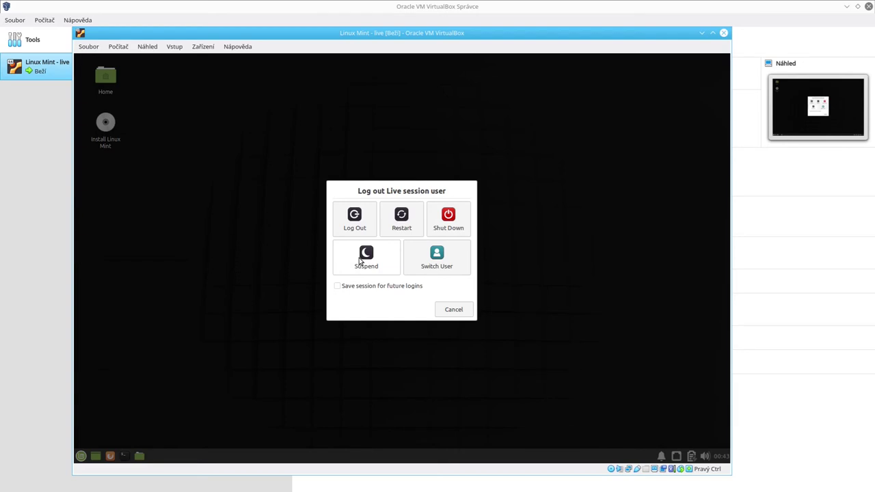
{"action": "left_click", "coordinate": [449, 217]}
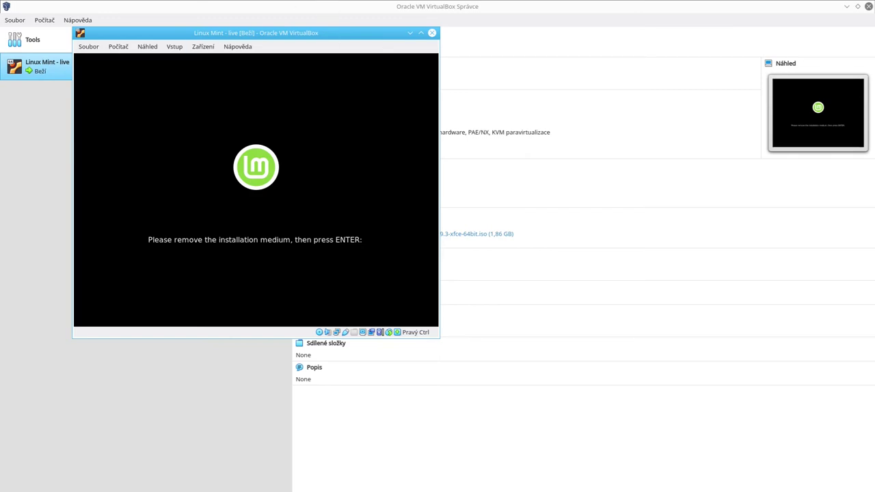
Dismiss the remove-medium prompt so the VM powers off, then start a new machine with Nový.
{"action": "key", "text": "Return"}
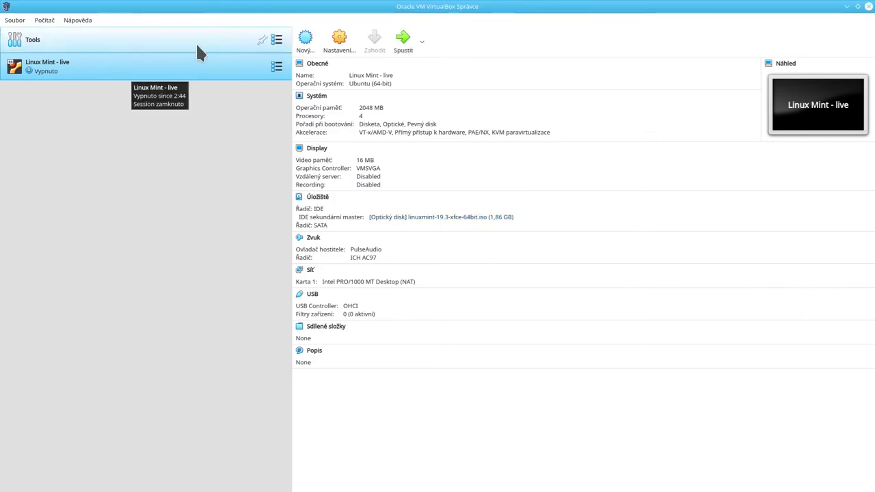
{"action": "left_click", "coordinate": [305, 43]}
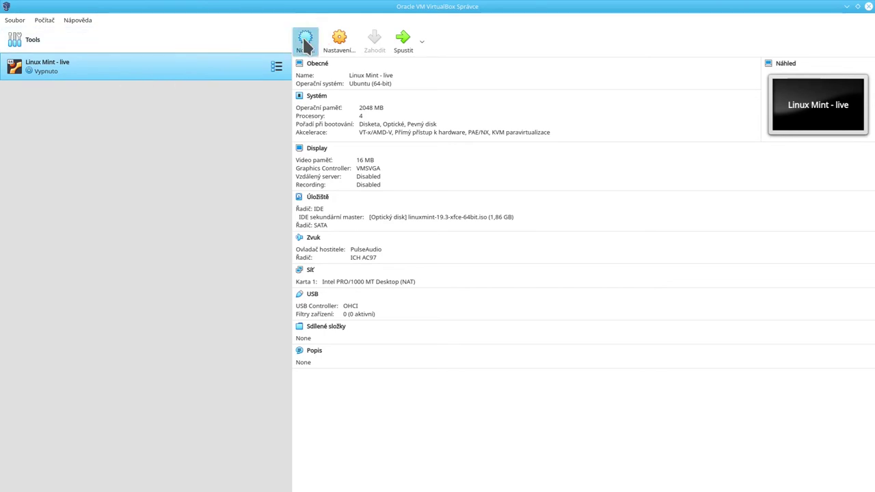
Create 'Linux Mint - live - Cinnamon' as Ubuntu (64-bit) with 2048 MB memory and no hard disk.
{"action": "left_click_drag", "start_coordinate": [448, 102], "coordinate": [292, 108]}
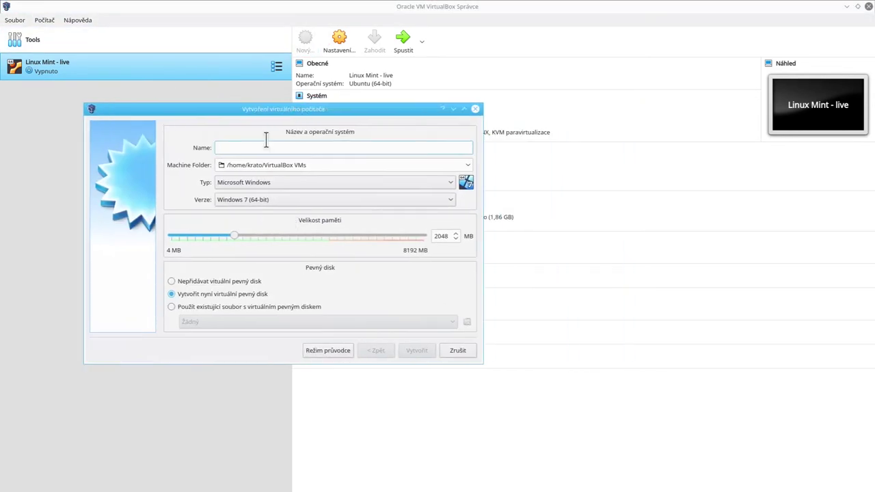
{"action": "type", "text": "Linux Mint ="}
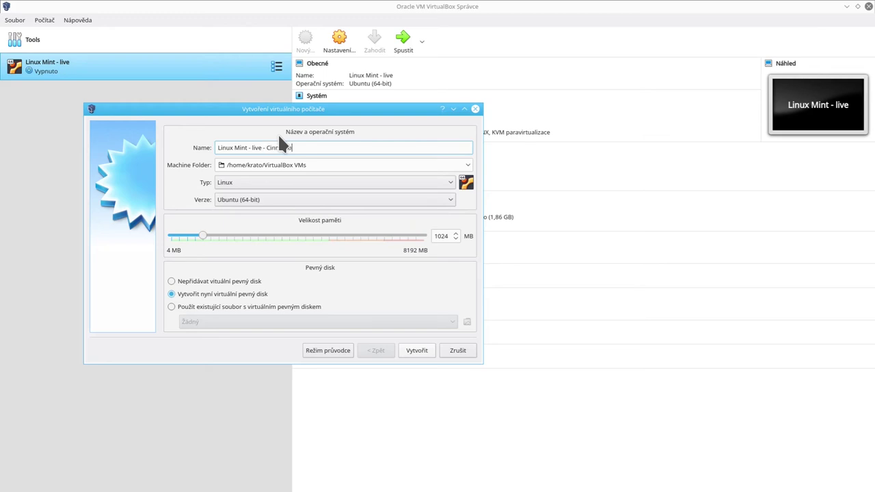
{"action": "type", "text": "n"}
{"action": "left_click", "coordinate": [200, 279]}
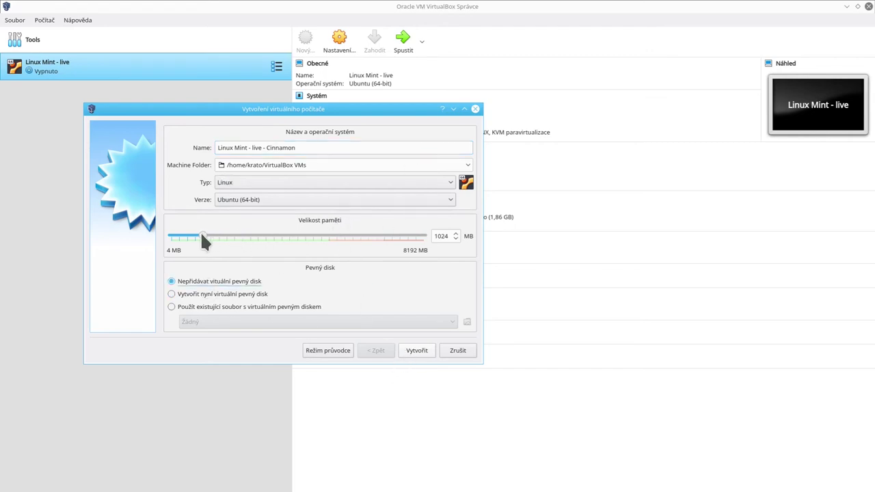
{"action": "left_click_drag", "start_coordinate": [202, 235], "coordinate": [228, 238]}
{"action": "left_click", "coordinate": [413, 355]}
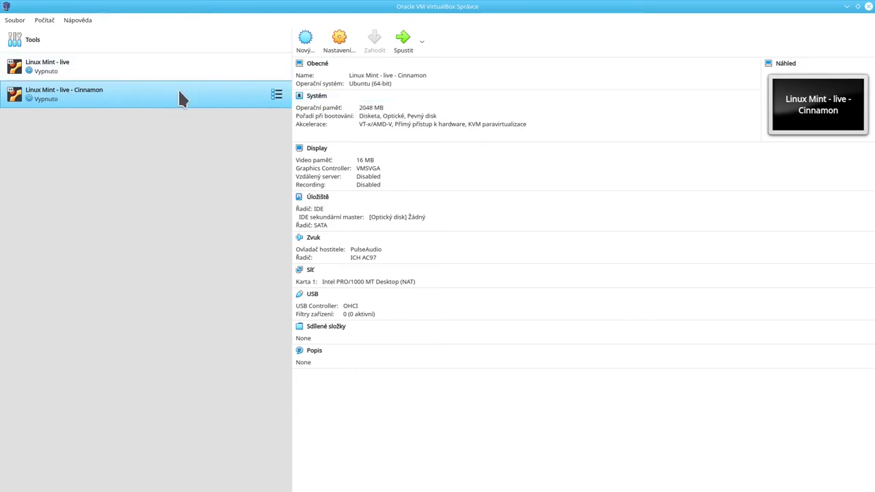
{"action": "left_click", "coordinate": [351, 41]}
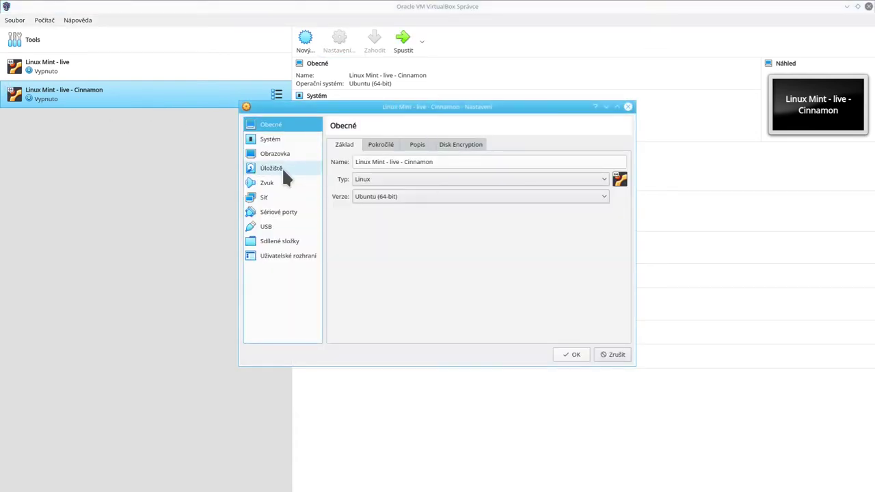
{"action": "left_click", "coordinate": [284, 171]}
{"action": "left_click", "coordinate": [356, 167]}
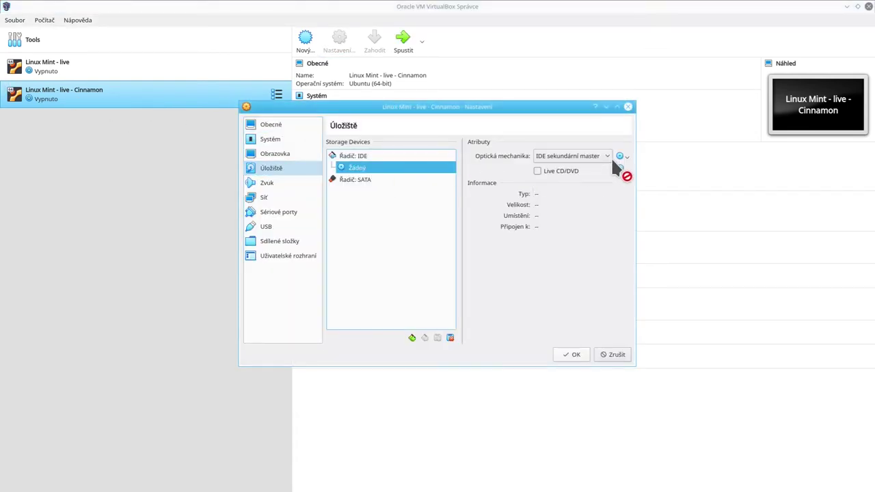
{"action": "left_click", "coordinate": [562, 172]}
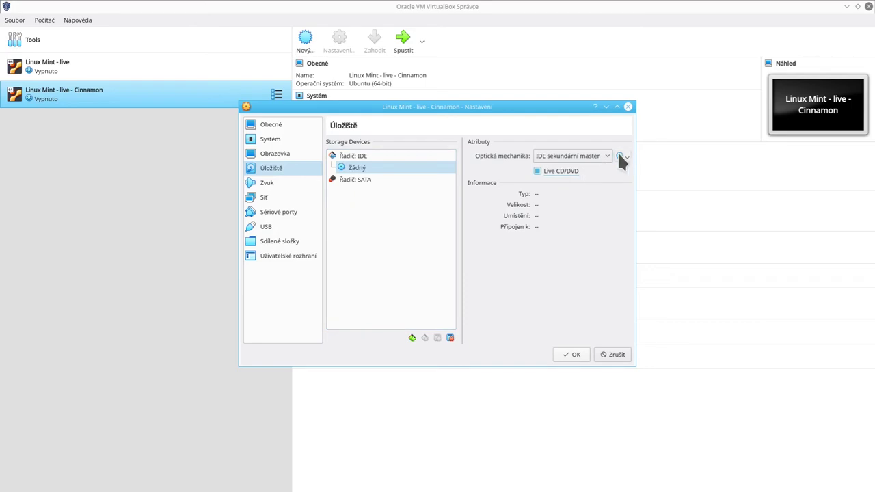
{"action": "left_click", "coordinate": [621, 156]}
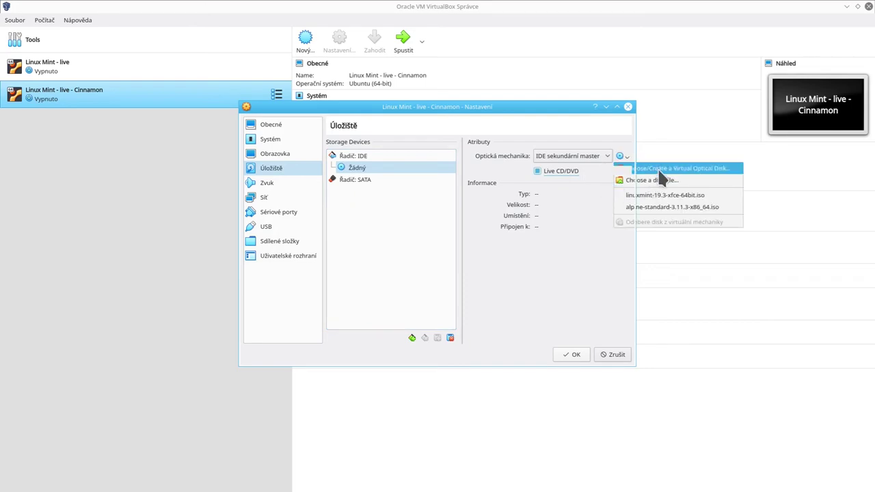
{"action": "left_click", "coordinate": [653, 169]}
{"action": "left_click", "coordinate": [307, 182]}
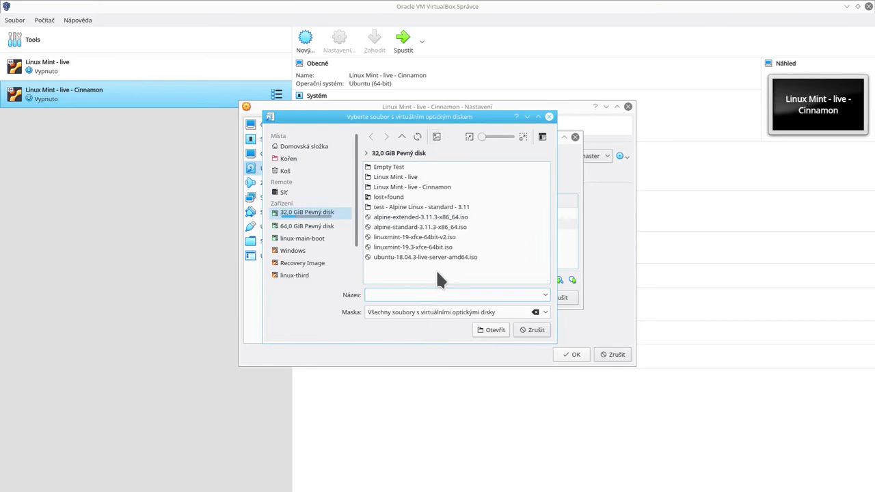
{"action": "left_click", "coordinate": [528, 330]}
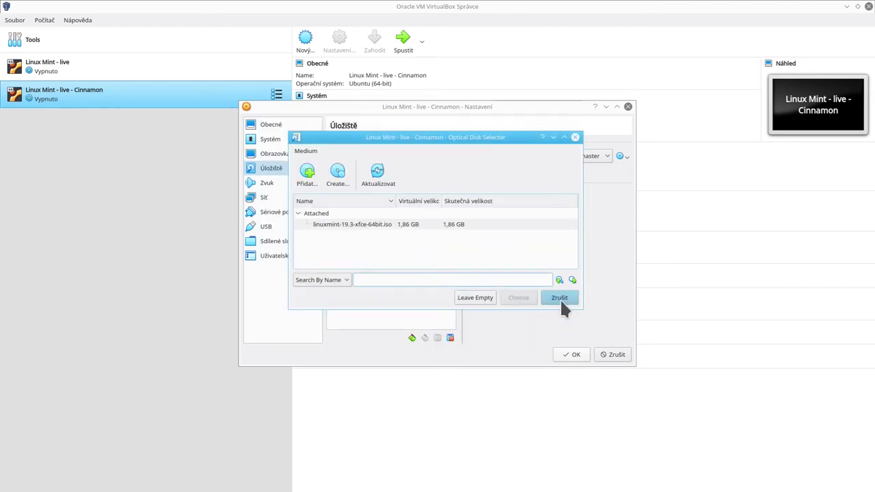
{"action": "left_click", "coordinate": [560, 298]}
{"action": "left_click", "coordinate": [604, 355]}
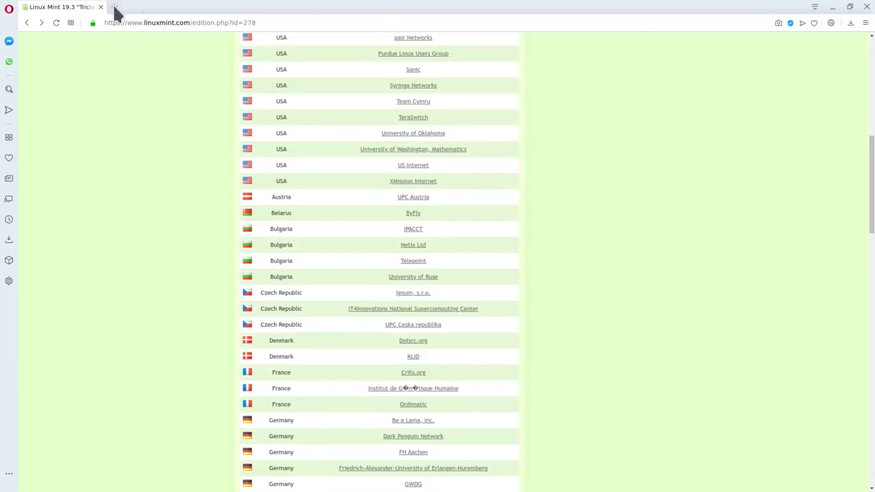
Search for 'linux distributions wikipedia' in a new Opera tab.
{"action": "key", "text": "alt+Home"}
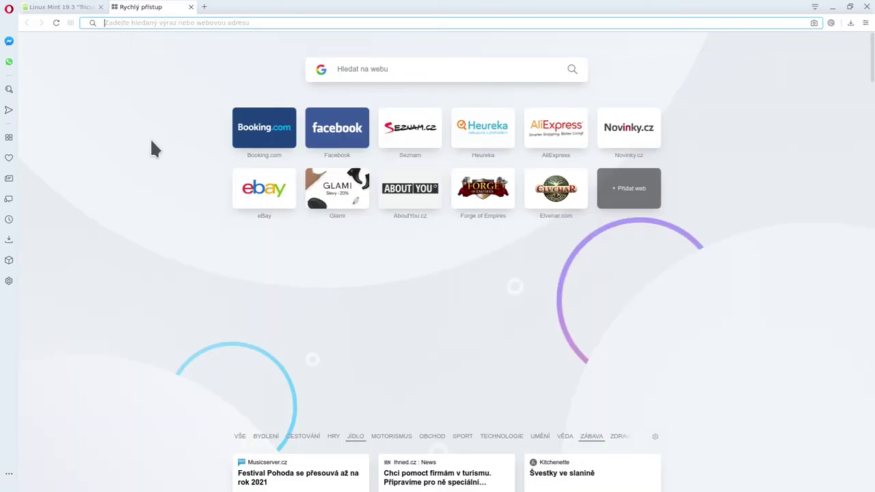
{"action": "type", "text": "linux distrib"}
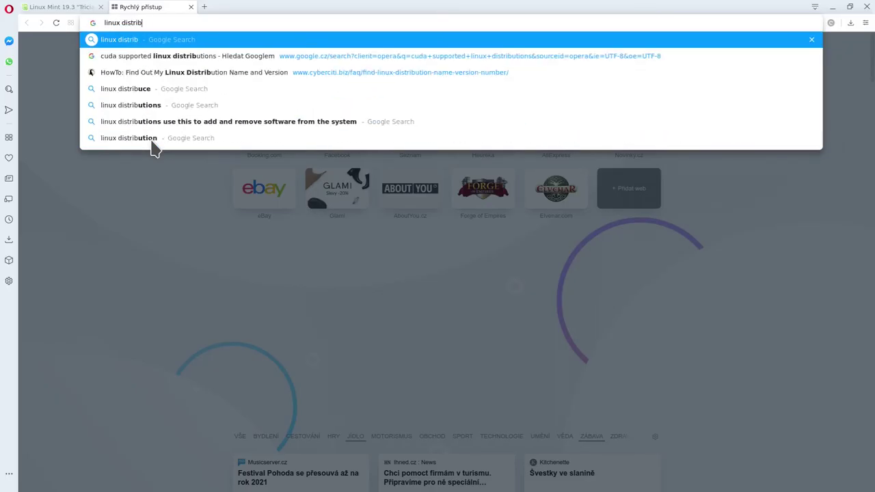
{"action": "type", "text": "utions wikipedia"}
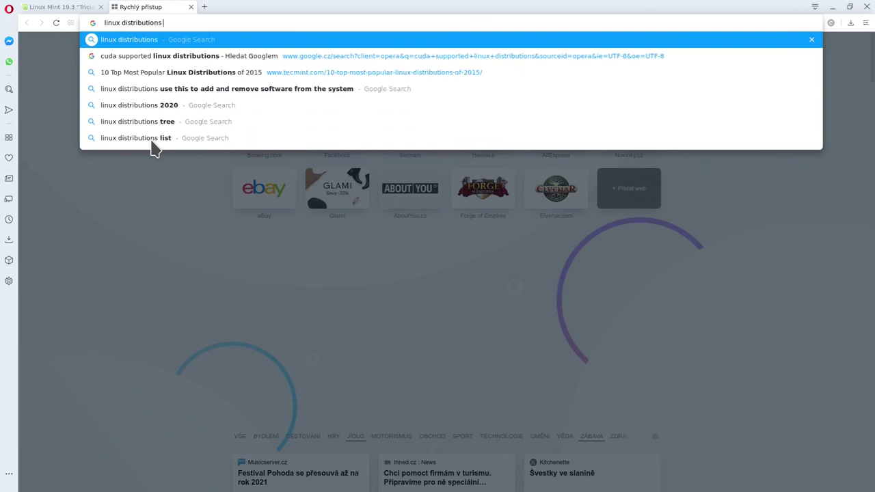
{"action": "key", "text": "Return"}
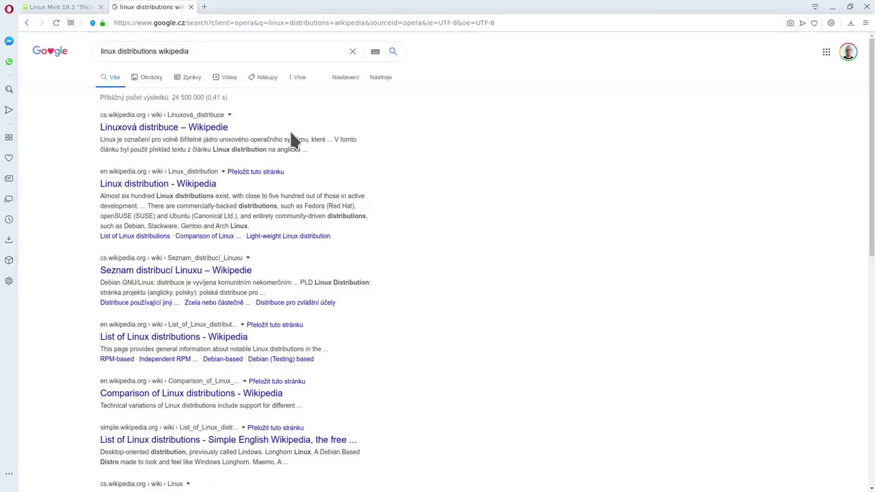
Open the English Linux distribution Wikipedia article and enlarge its timeline image.
{"action": "left_click", "coordinate": [141, 185]}
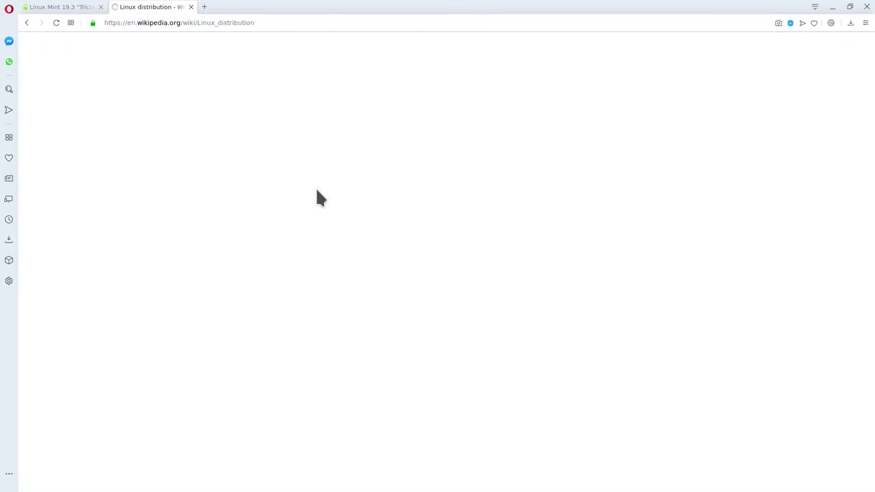
{"action": "scroll", "coordinate": [581, 290], "scroll_direction": "down", "scroll_amount": 2}
{"action": "scroll", "coordinate": [536, 301], "scroll_direction": "down", "scroll_amount": 12}
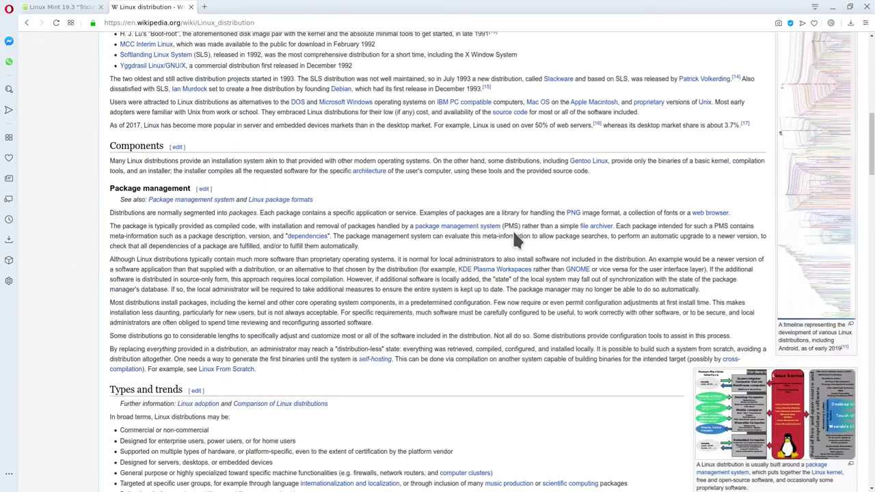
{"action": "scroll", "coordinate": [537, 254], "scroll_direction": "up", "scroll_amount": 3}
{"action": "left_click", "coordinate": [815, 176]}
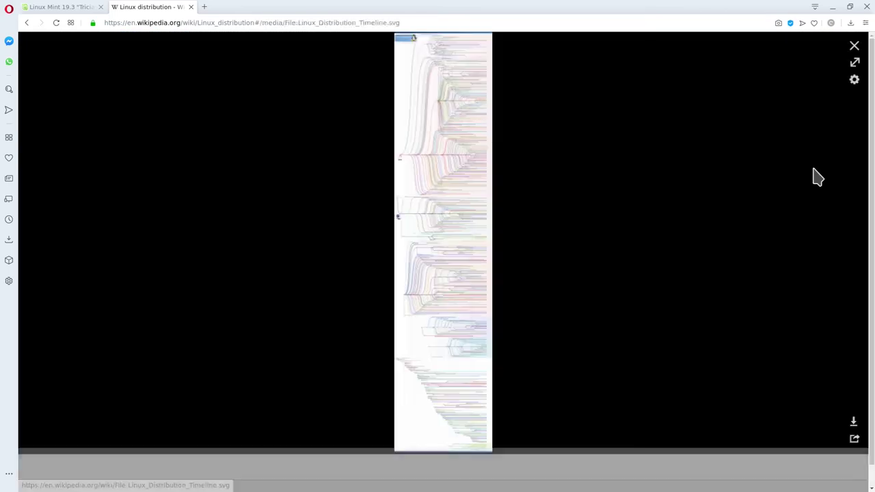
Open Linux_Distribution_Timeline.svg at full size, scroll across the 2002–2020 timeline, then close the tab.
{"action": "left_click", "coordinate": [428, 74]}
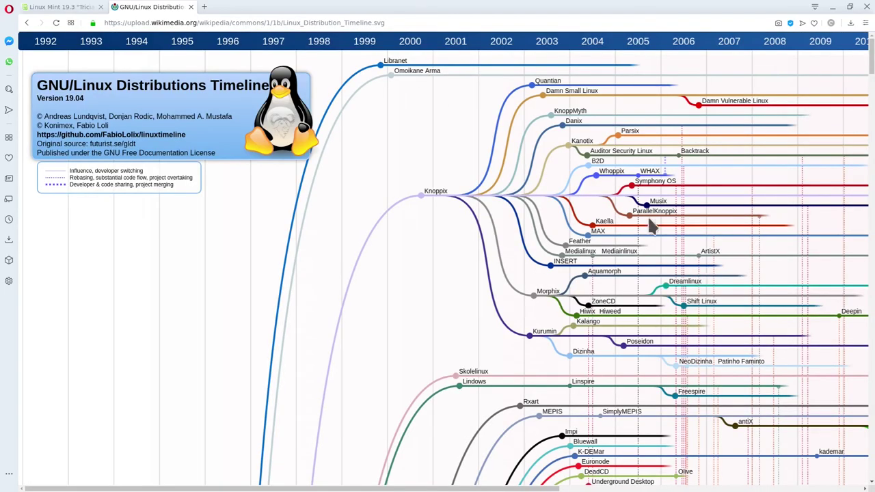
{"action": "scroll", "coordinate": [653, 228], "scroll_direction": "down", "scroll_amount": 15}
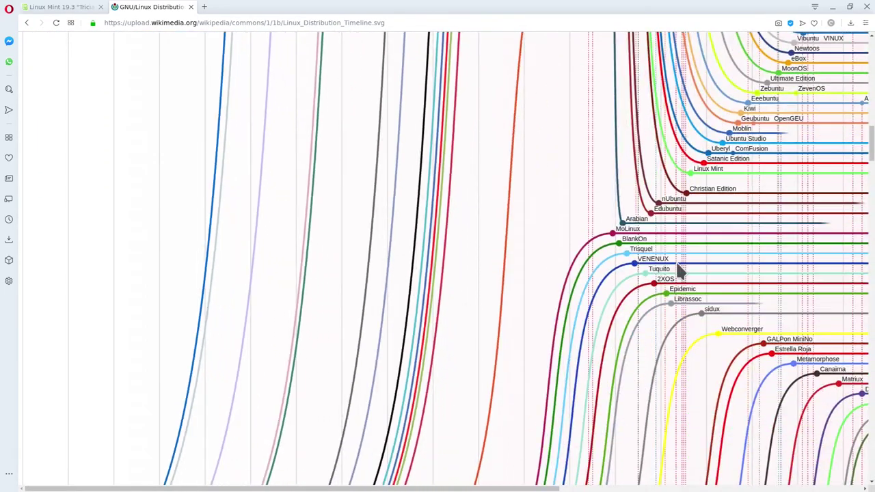
{"action": "scroll", "coordinate": [705, 260], "scroll_direction": "down", "scroll_amount": 10}
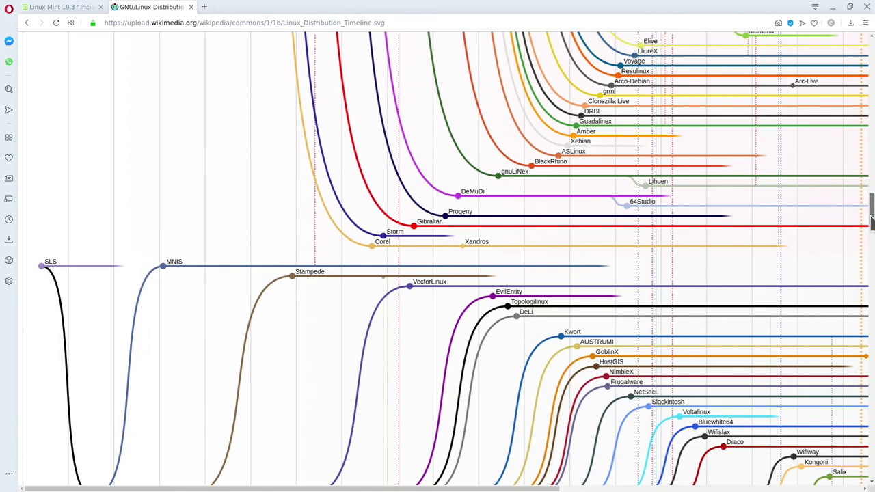
{"action": "left_click_drag", "start_coordinate": [872, 217], "coordinate": [872, 457]}
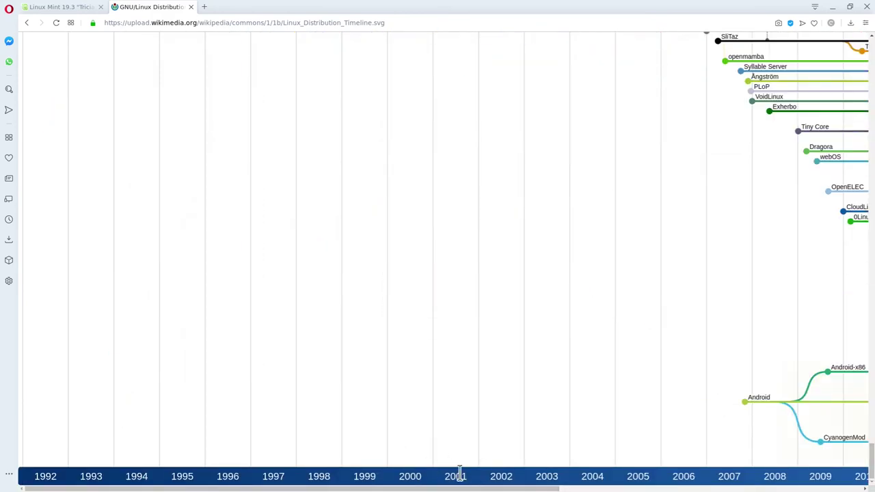
{"action": "left_click_drag", "start_coordinate": [459, 488], "coordinate": [820, 489]}
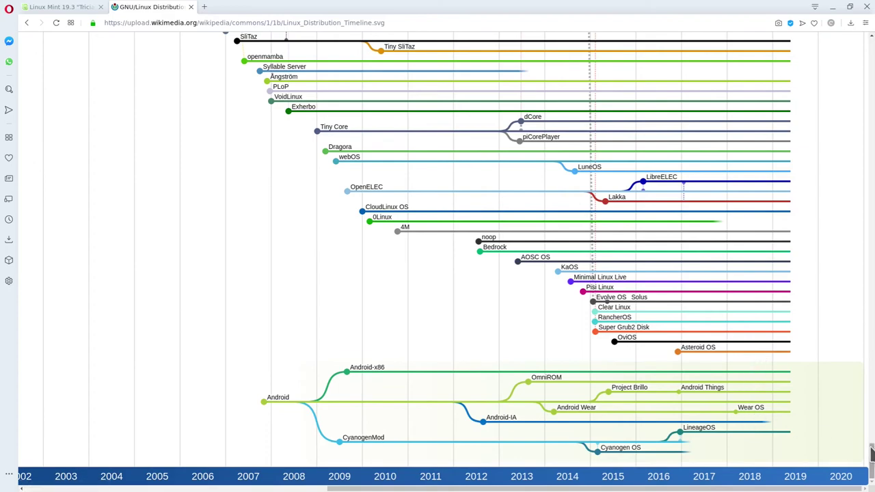
{"action": "left_click_drag", "start_coordinate": [873, 455], "coordinate": [852, 39]}
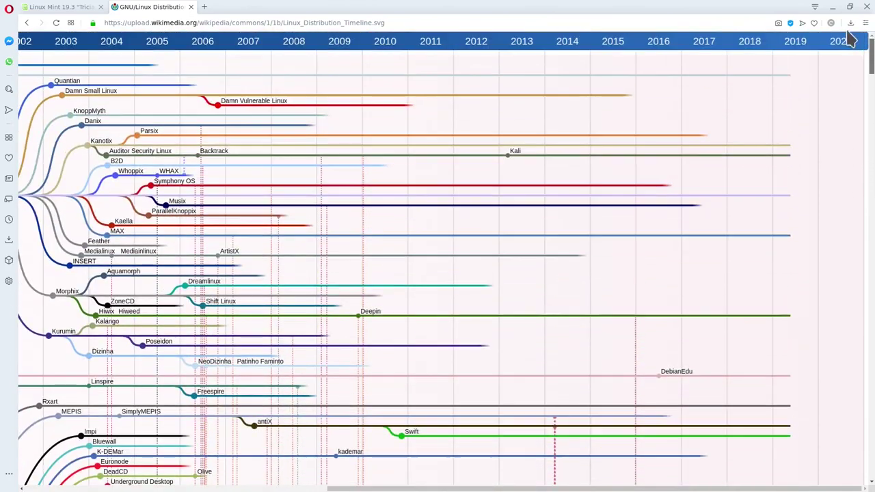
{"action": "left_click", "coordinate": [191, 7]}
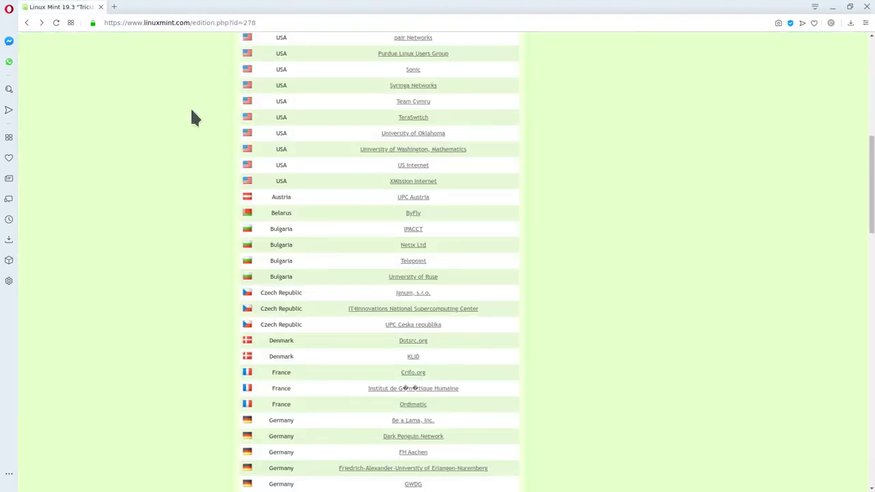
Search Google for ubuntu in a new Opera tab.
{"action": "left_click", "coordinate": [115, 7]}
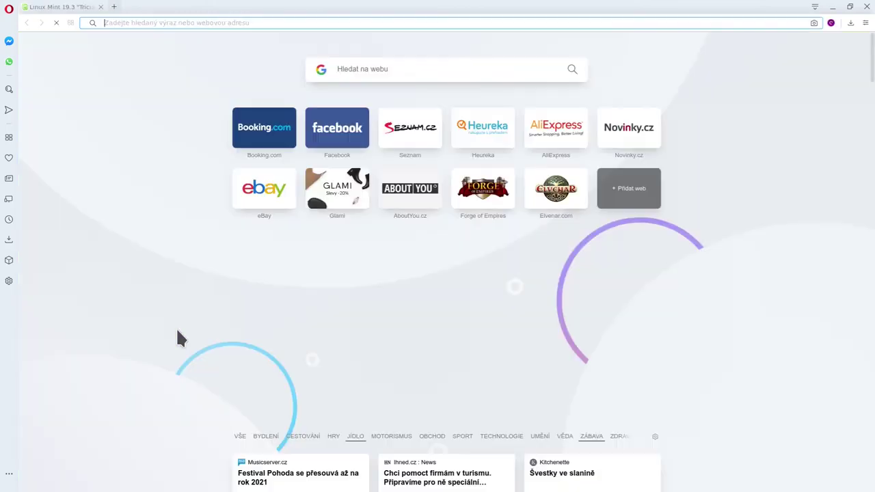
{"action": "type", "text": "linux mint"}
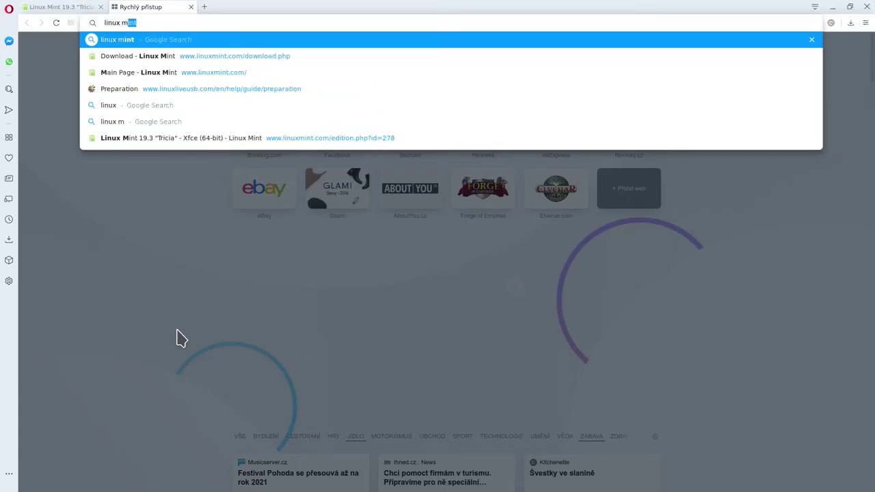
{"action": "key", "text": "ctrl+a"}
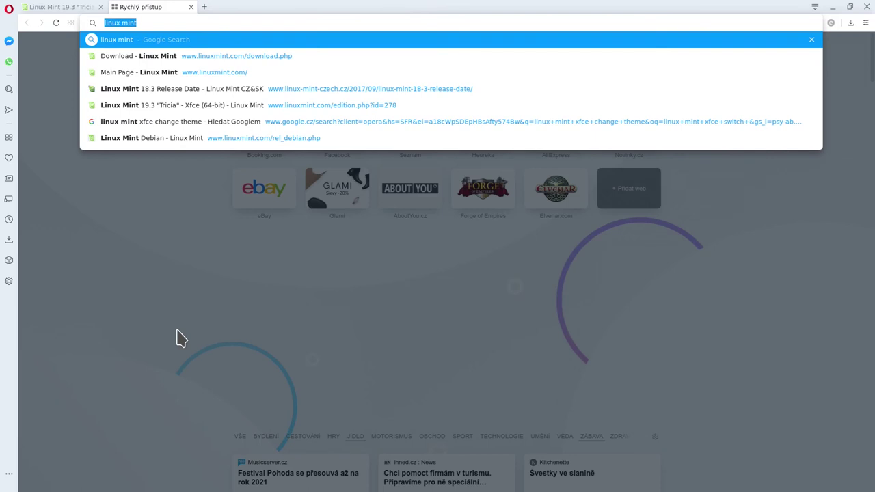
{"action": "type", "text": "ubuntu"}
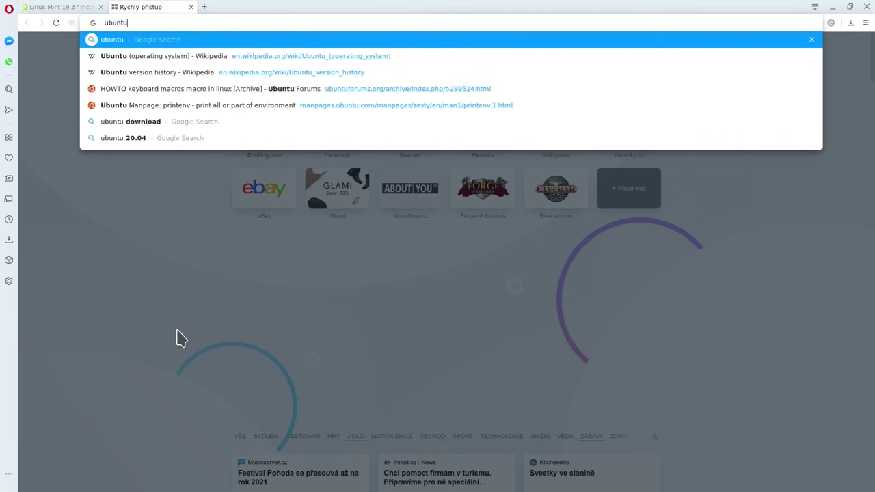
{"action": "key", "text": "Return"}
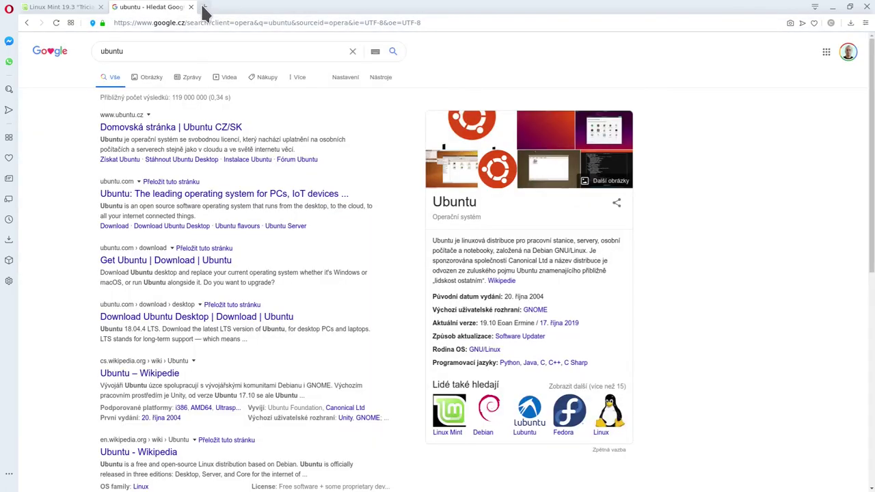
Search Google for opensuse in another new tab.
{"action": "key", "text": "ctrl+t"}
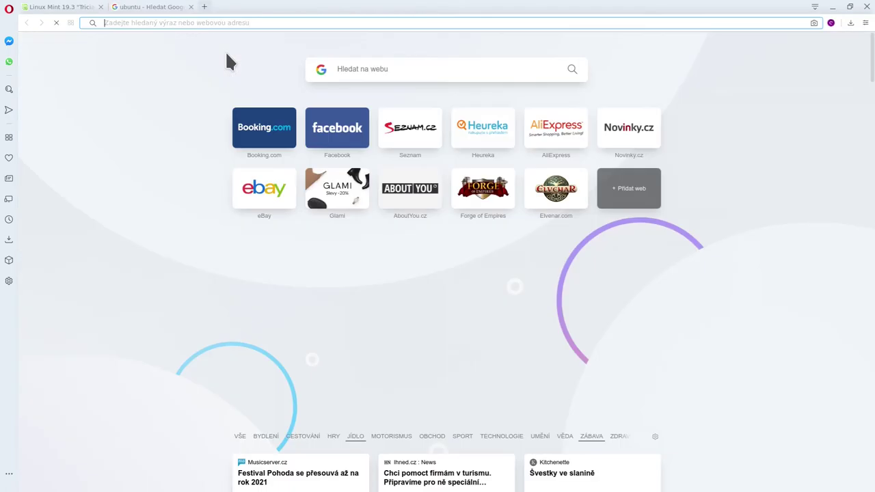
{"action": "type", "text": "opensuse"}
{"action": "key", "text": "Return"}
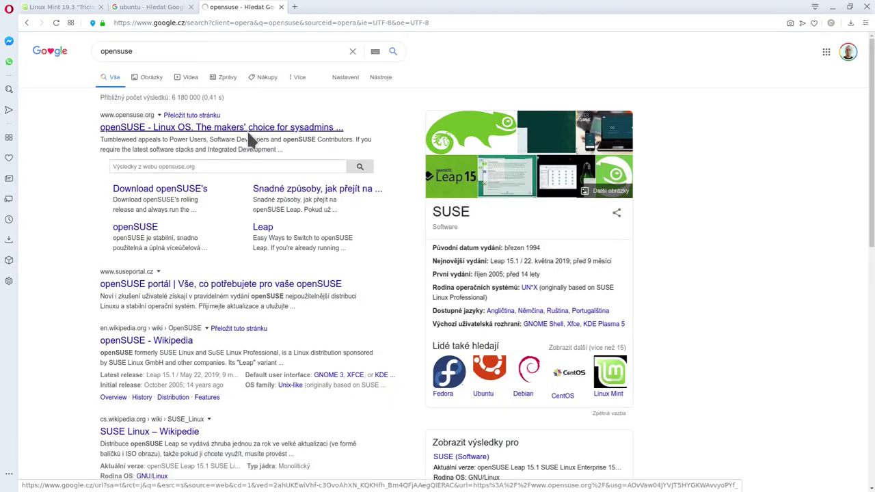
Open the official openSUSE site and go to the Tumbleweed installation page.
{"action": "left_click", "coordinate": [247, 134]}
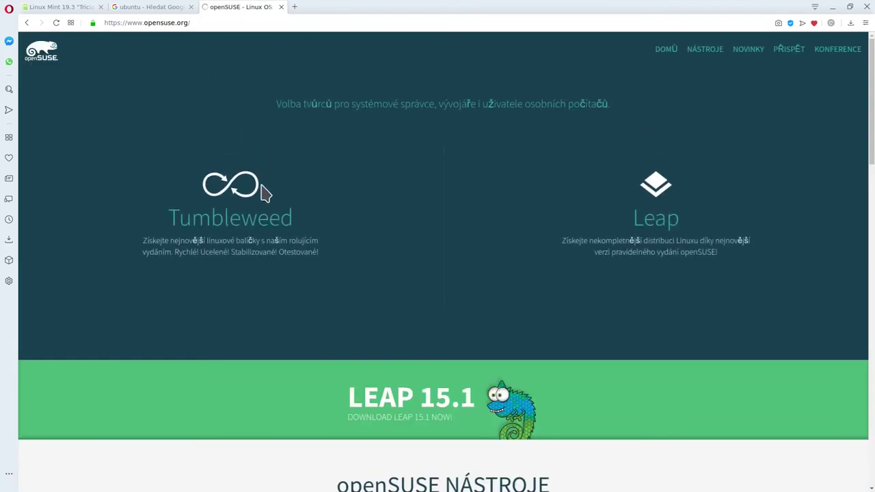
{"action": "mouse_move", "coordinate": [768, 168]}
{"action": "mouse_move", "coordinate": [273, 225]}
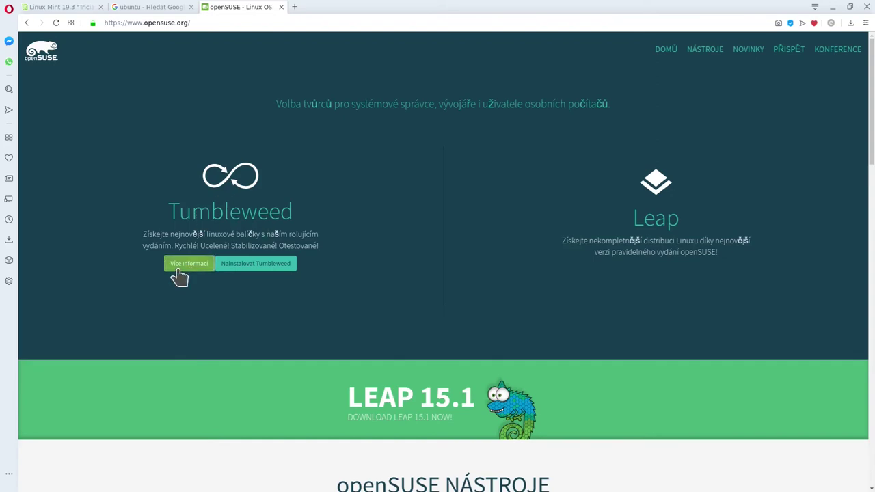
{"action": "left_click", "coordinate": [177, 265]}
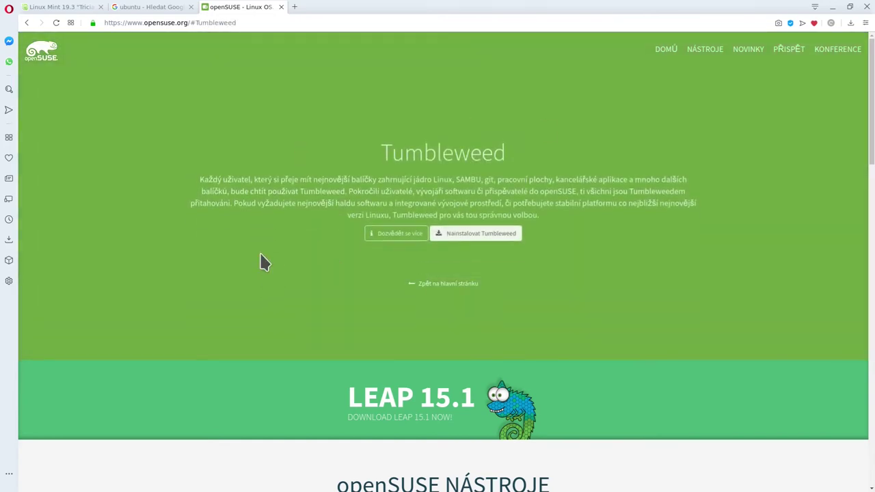
{"action": "left_click_drag", "start_coordinate": [239, 171], "coordinate": [592, 186]}
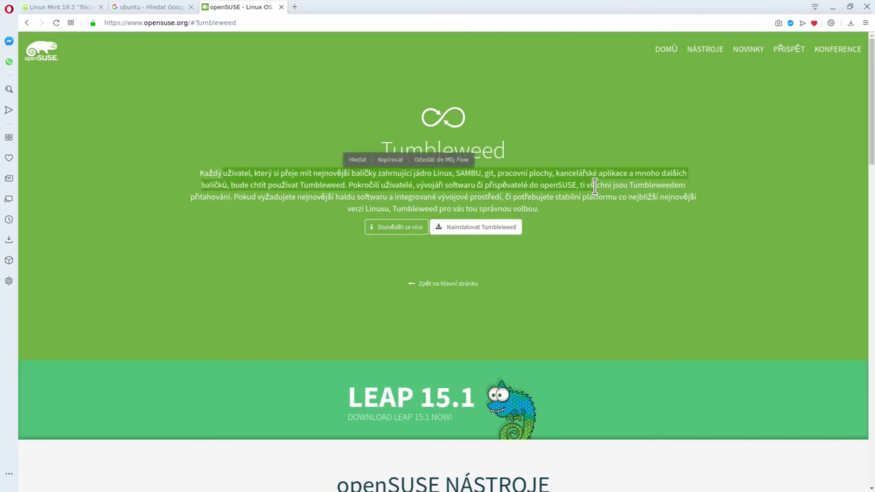
{"action": "left_click", "coordinate": [592, 186]}
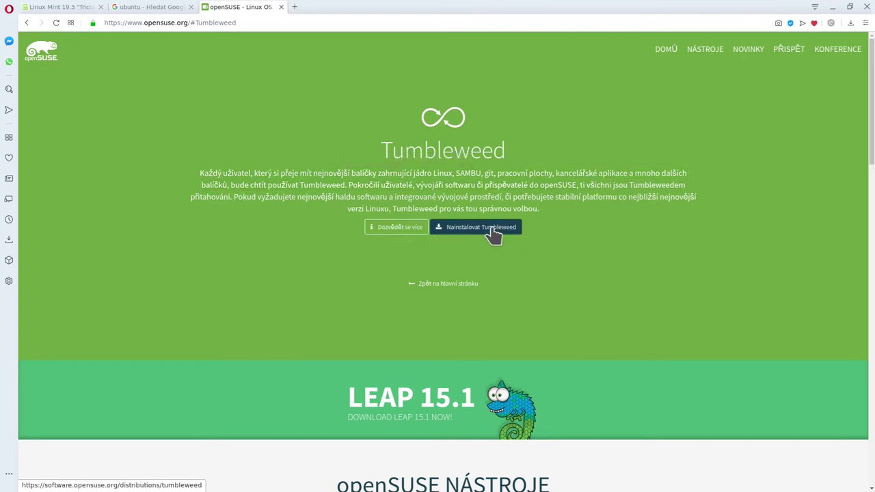
{"action": "left_click", "coordinate": [495, 232]}
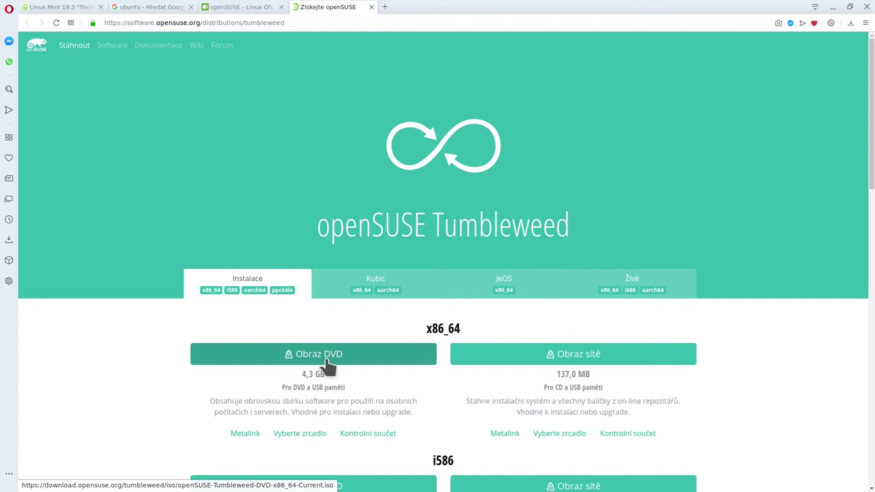
Start downloading the 4,3 GB x86_64 DVD image, then cancel the save dialog.
{"action": "left_click_drag", "start_coordinate": [290, 369], "coordinate": [369, 403]}
{"action": "left_click", "coordinate": [332, 410]}
{"action": "left_click_drag", "start_coordinate": [303, 373], "coordinate": [334, 374]}
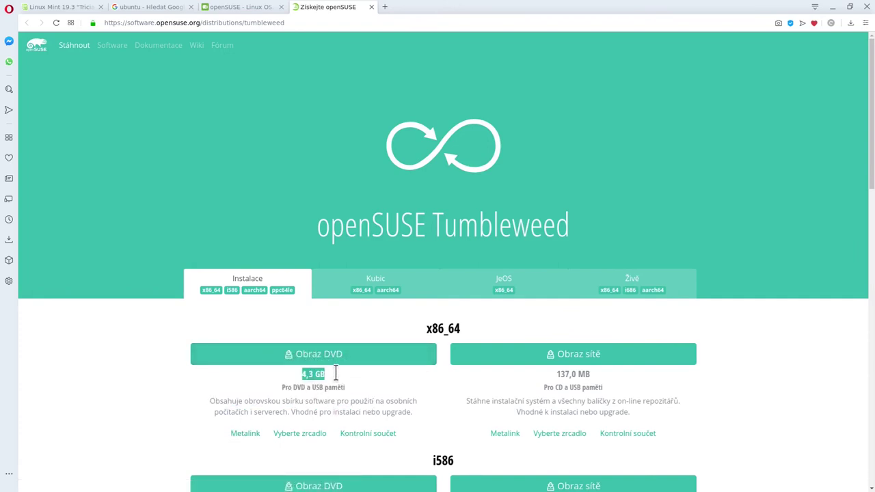
{"action": "left_click", "coordinate": [371, 395]}
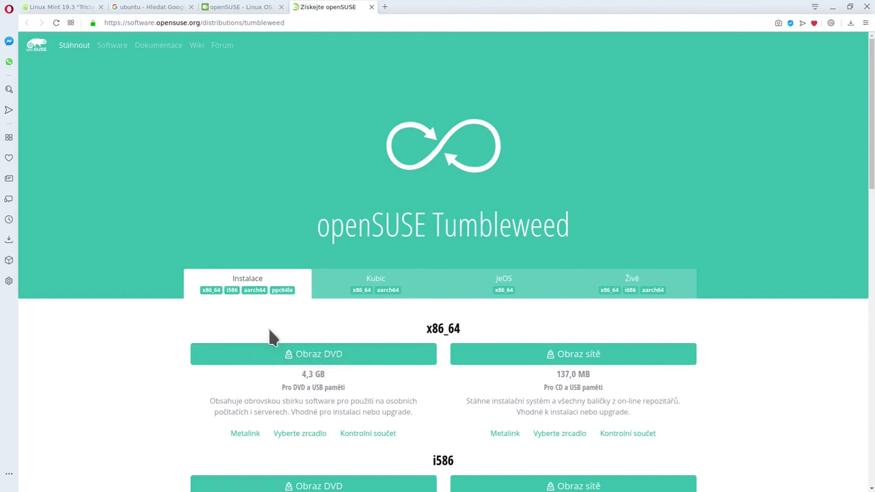
{"action": "left_click", "coordinate": [332, 357]}
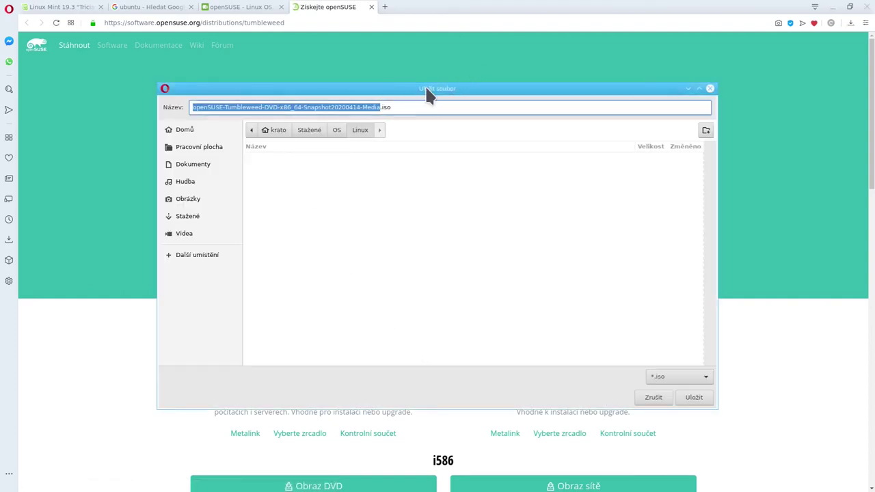
{"action": "left_click", "coordinate": [409, 104]}
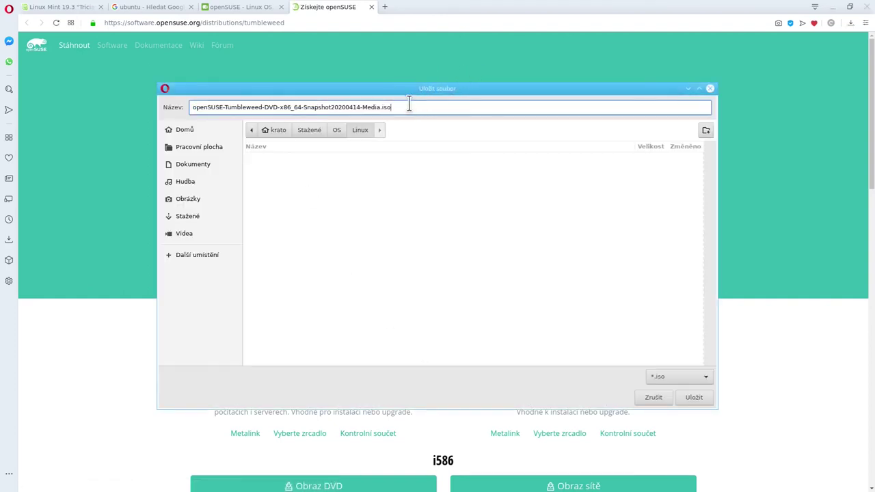
{"action": "left_click", "coordinate": [691, 399]}
{"action": "left_click", "coordinate": [640, 397]}
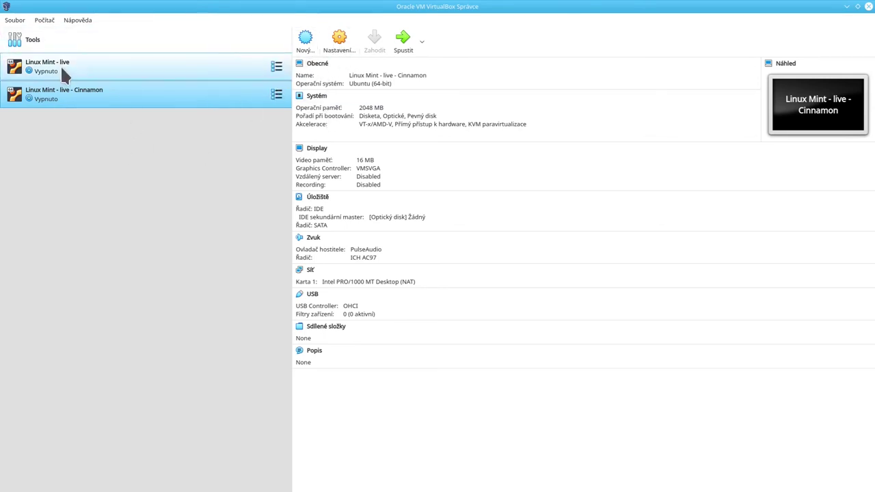
{"action": "left_click", "coordinate": [342, 43]}
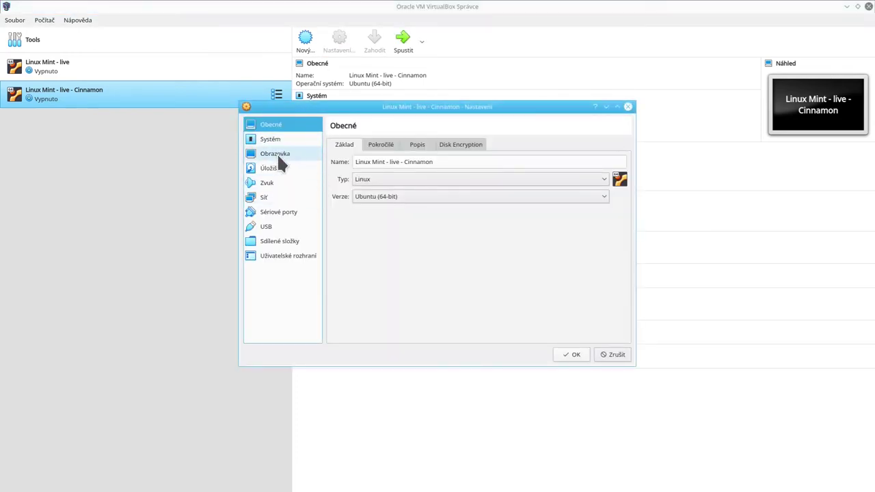
{"action": "left_click", "coordinate": [274, 168]}
{"action": "left_click", "coordinate": [392, 168]}
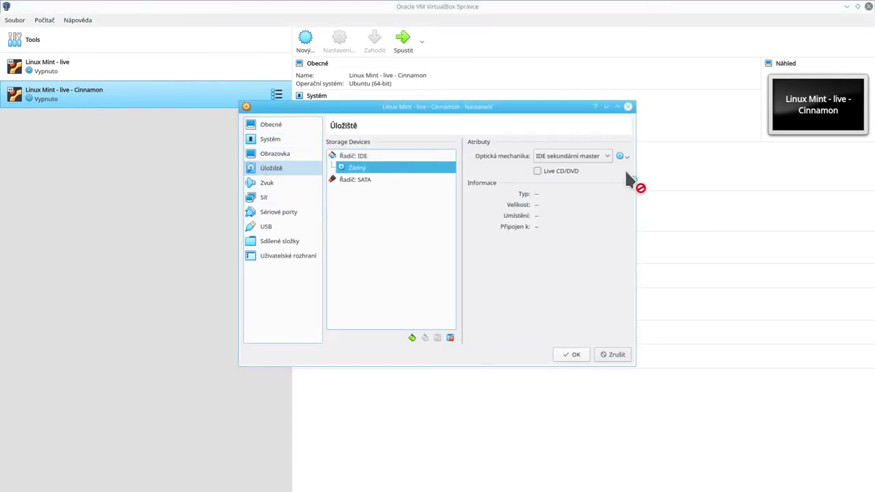
{"action": "left_click", "coordinate": [629, 107]}
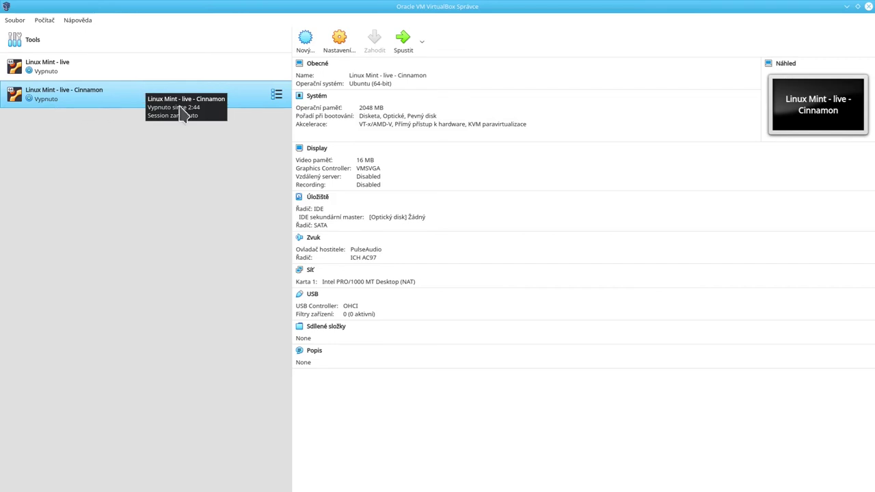
{"action": "right_click", "coordinate": [120, 91]}
Remove the Linux Mint - live - Cinnamon VM and delete all its files.
{"action": "left_click", "coordinate": [158, 147]}
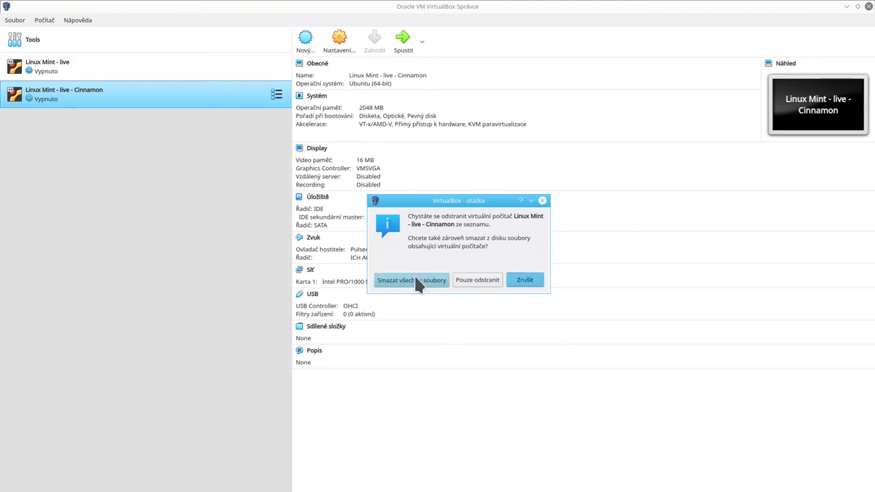
{"action": "left_click", "coordinate": [389, 280]}
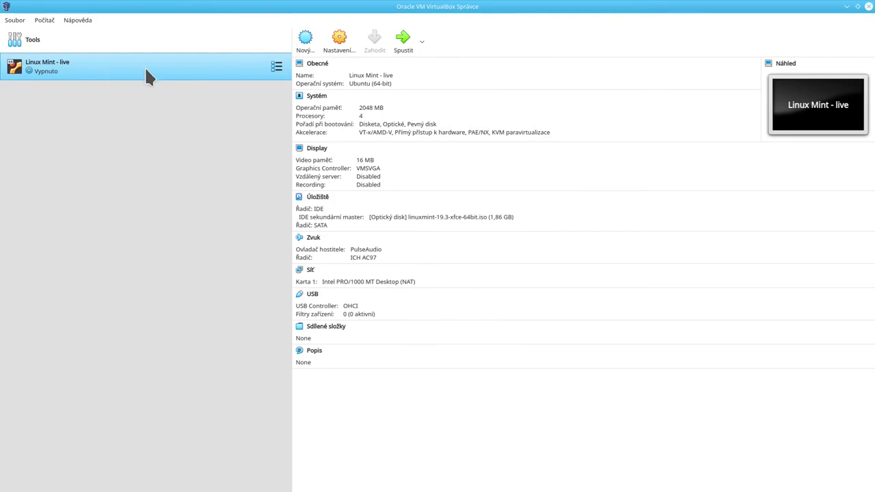
Replace the Linux Mint ISO in the VM's storage with alpine-extended-3.11.3-x86_64.iso and save.
{"action": "left_click", "coordinate": [340, 42]}
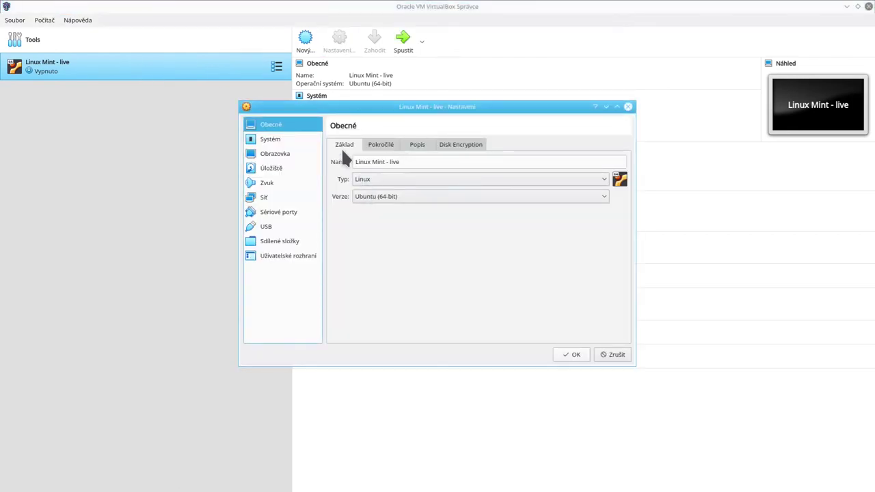
{"action": "left_click", "coordinate": [273, 167]}
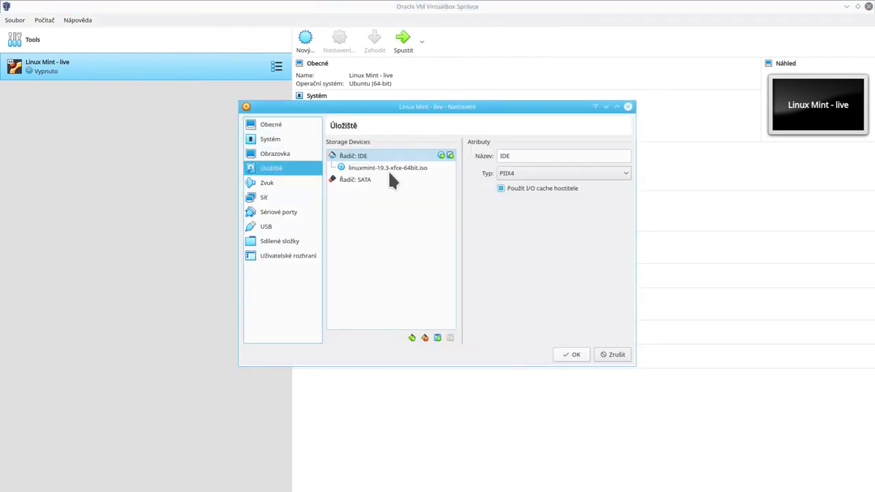
{"action": "left_click", "coordinate": [390, 170]}
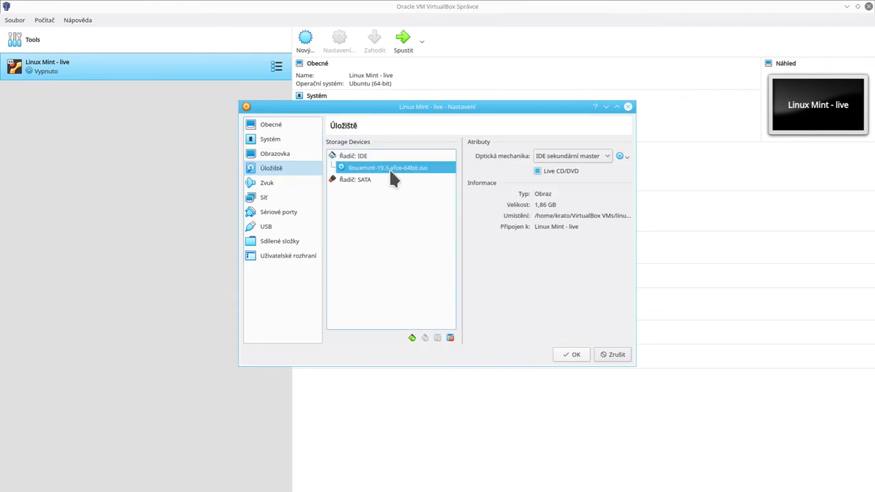
{"action": "left_click", "coordinate": [620, 157]}
{"action": "left_click", "coordinate": [630, 168]}
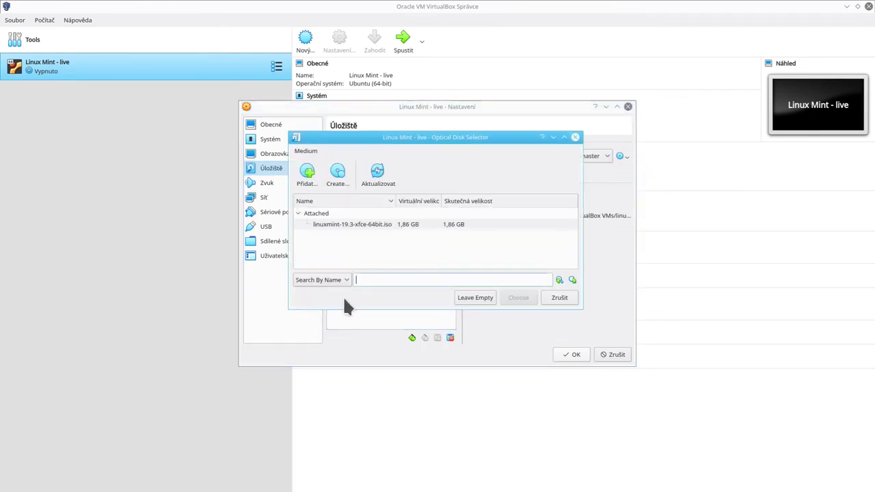
{"action": "left_click", "coordinate": [307, 177]}
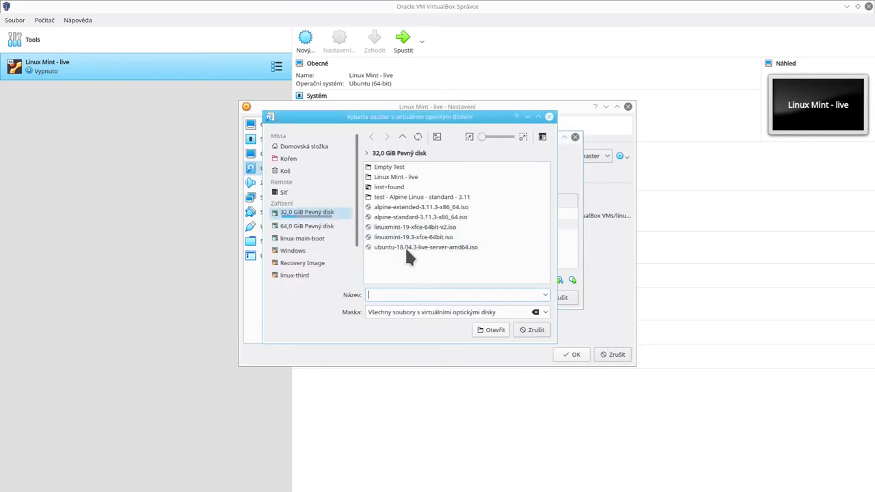
{"action": "double_click", "coordinate": [411, 206]}
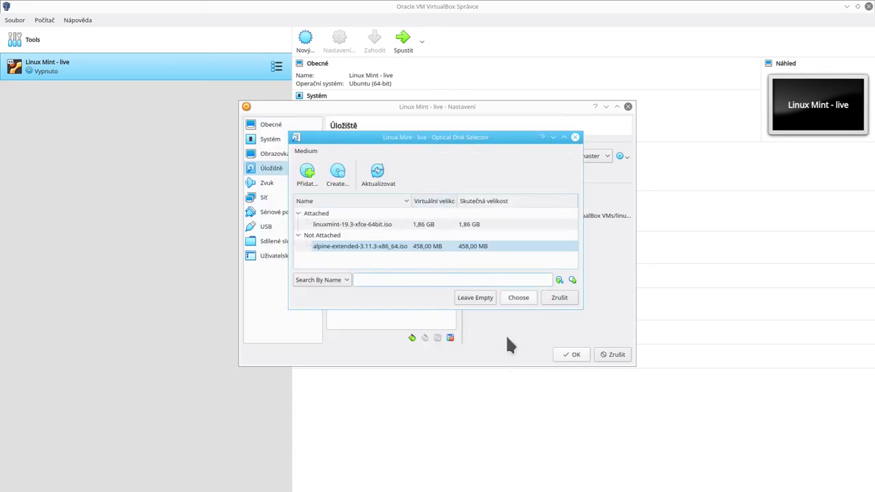
{"action": "double_click", "coordinate": [360, 246]}
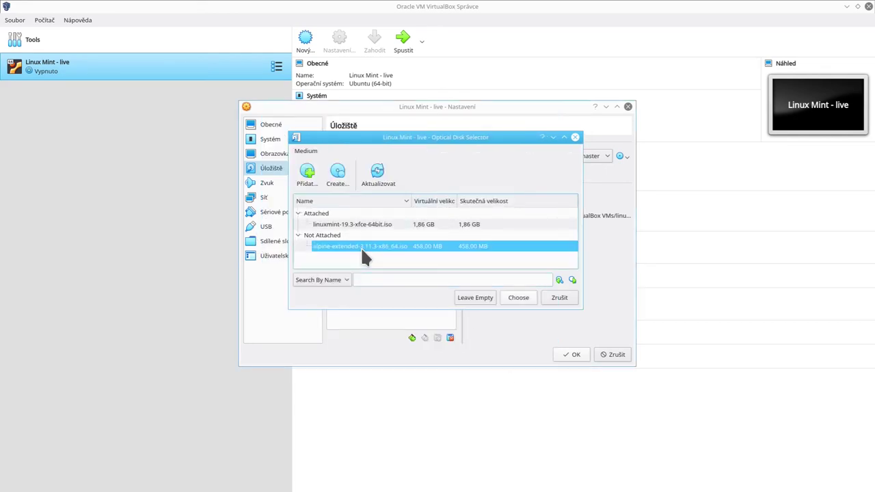
{"action": "left_click", "coordinate": [583, 354]}
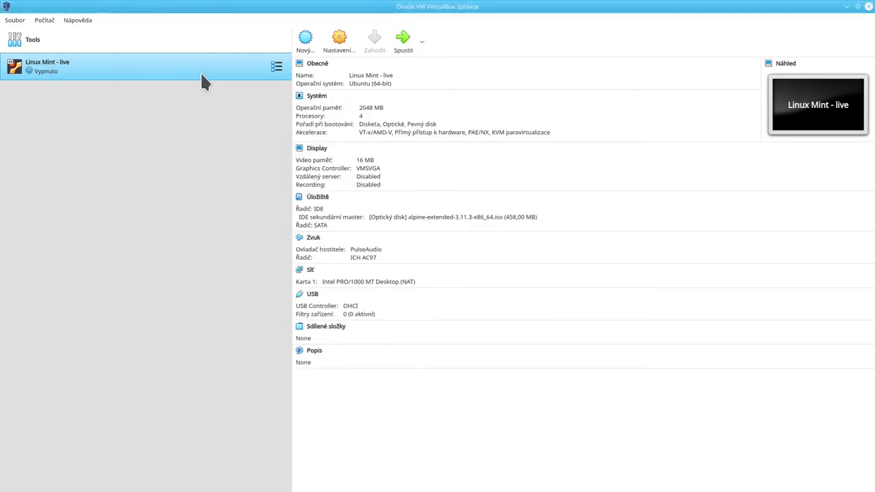
{"action": "left_click", "coordinate": [405, 48]}
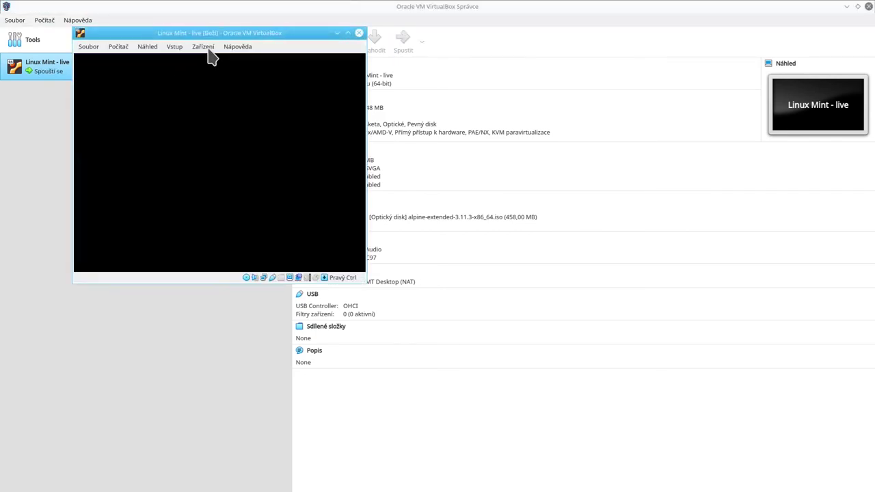
Reposition the VM window while Alpine Linux boots from the ISO.
{"action": "left_click_drag", "start_coordinate": [211, 36], "coordinate": [211, 99]}
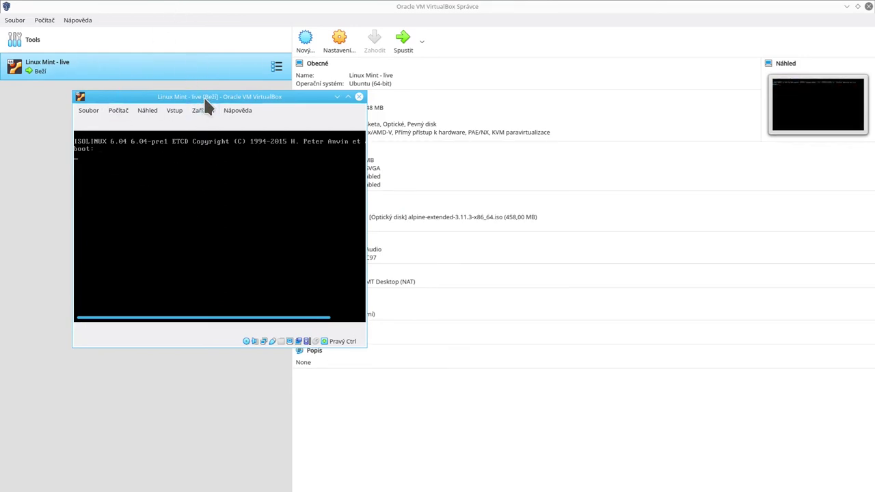
{"action": "left_click_drag", "start_coordinate": [203, 96], "coordinate": [149, 124]}
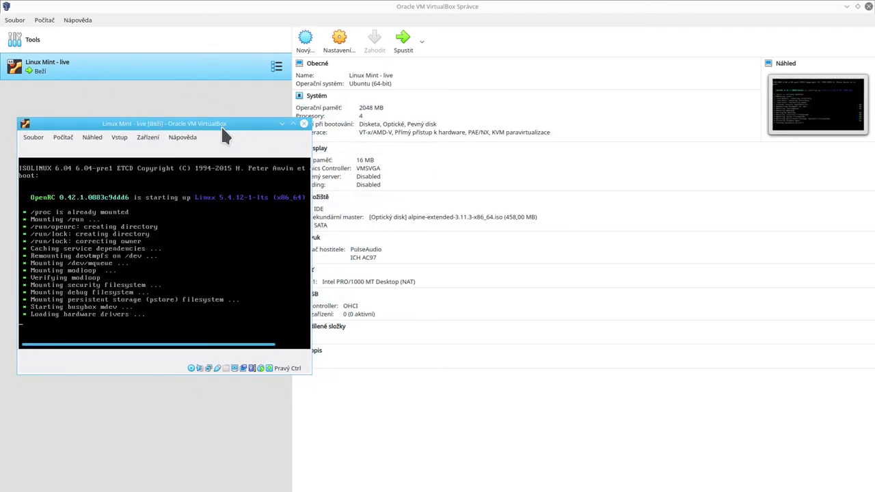
{"action": "left_click_drag", "start_coordinate": [221, 126], "coordinate": [245, 113]}
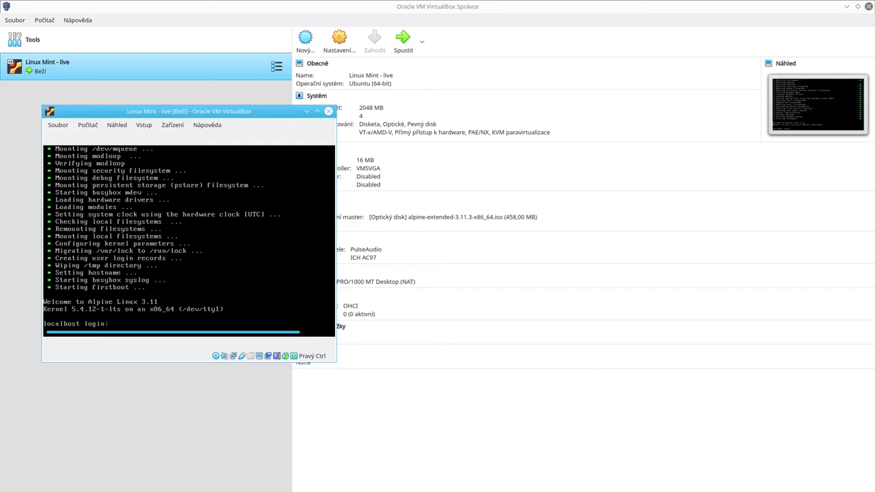
Log in to Alpine as root and list files with ls -lh and ls.
{"action": "type", "text": "root"}
{"action": "key", "text": "Return"}
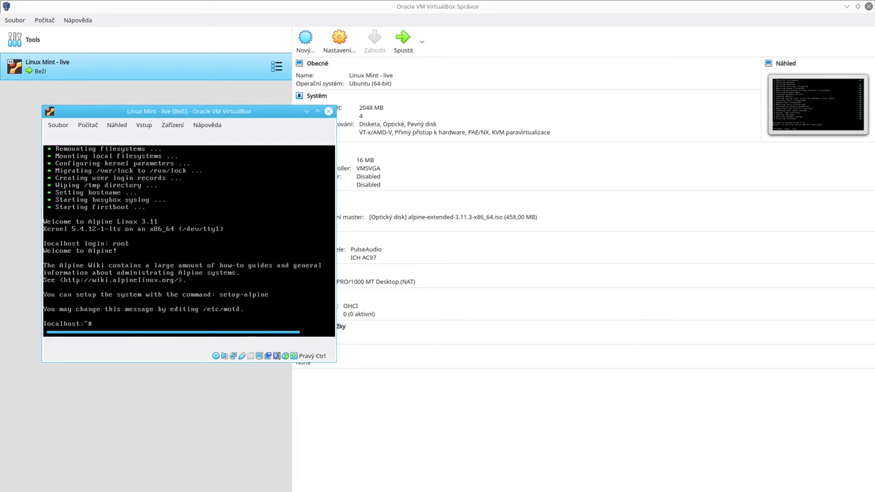
{"action": "type", "text": "ls -lh"}
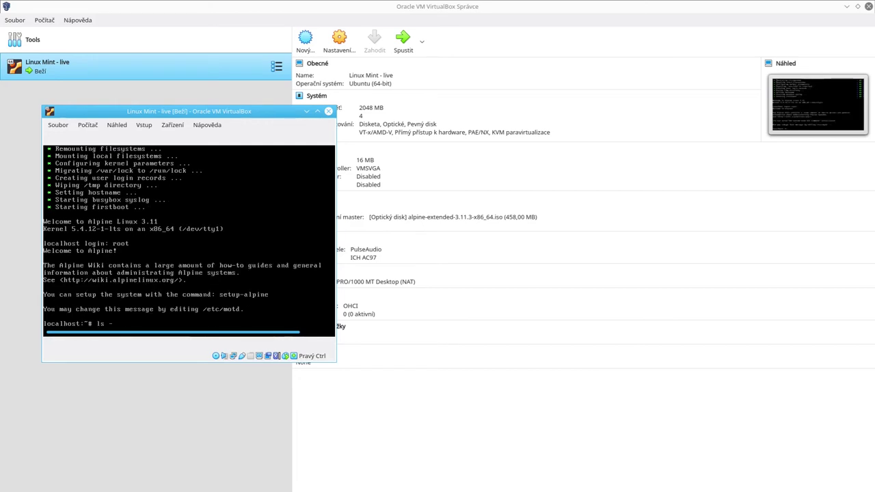
{"action": "key", "text": "Return"}
{"action": "type", "text": "ls"}
{"action": "key", "text": "Return"}
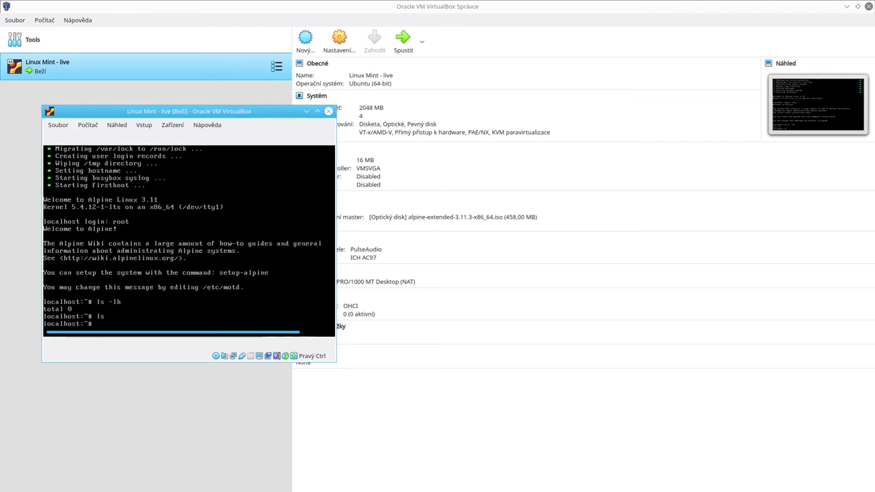
{"action": "type", "text": "ls"}
{"action": "key", "text": "Return"}
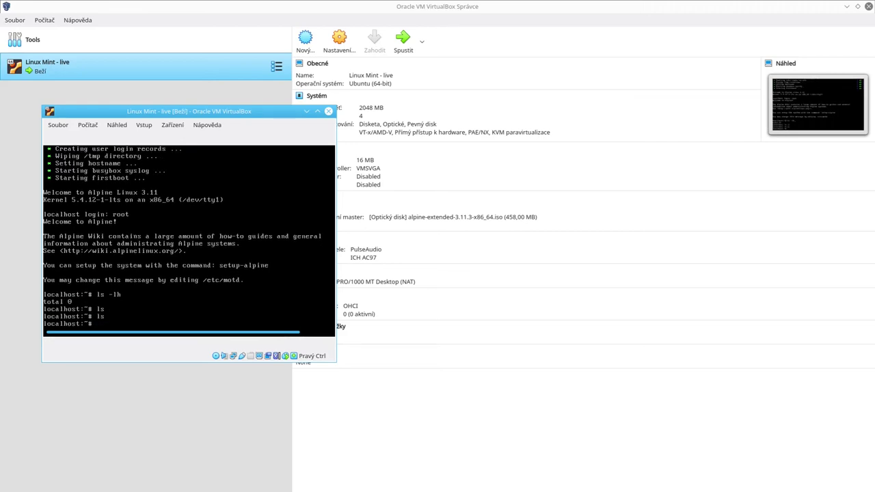
Check disk usage with df -h / and memory with free -g and free -m, then run poweroff.
{"action": "type", "text": "df -h /"}
{"action": "key", "text": "Return"}
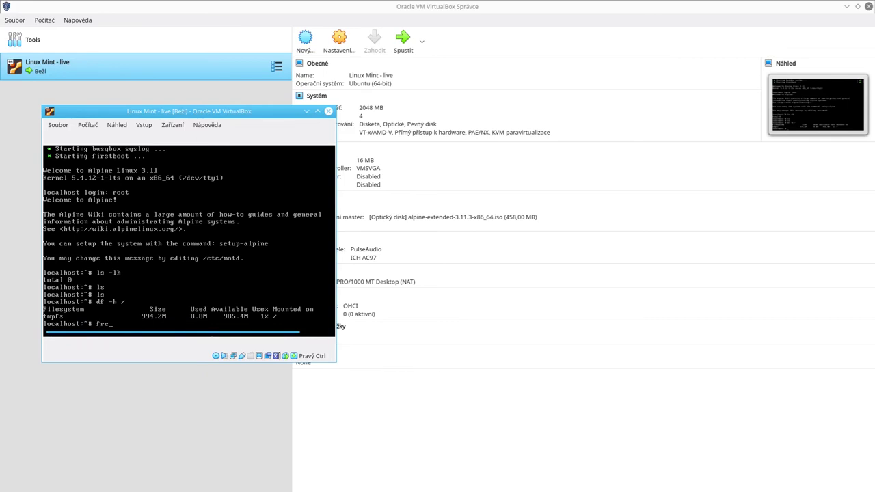
{"action": "key", "text": "Return"}
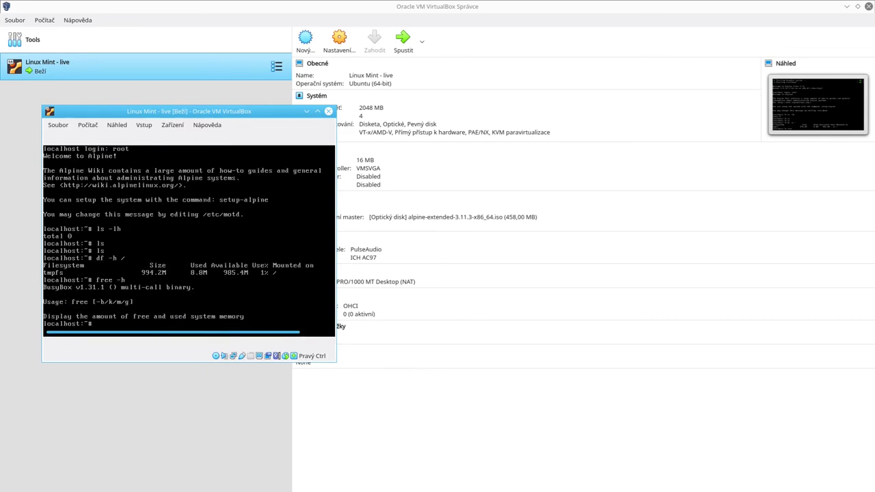
{"action": "type", "text": "free -g"}
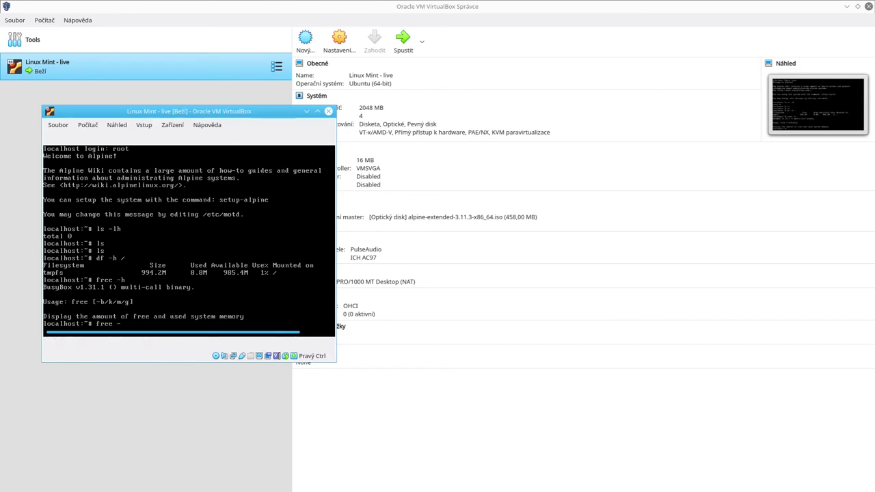
{"action": "key", "text": "Return"}
{"action": "type", "text": "free -m"}
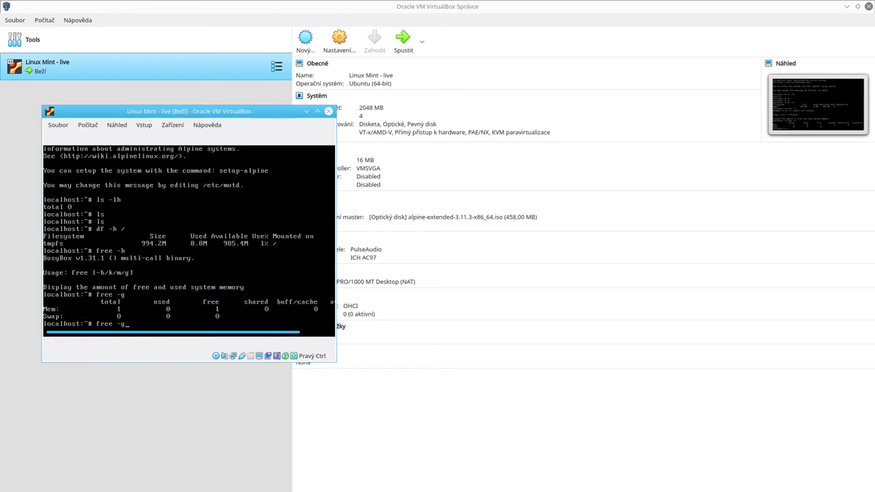
{"action": "key", "text": "Return"}
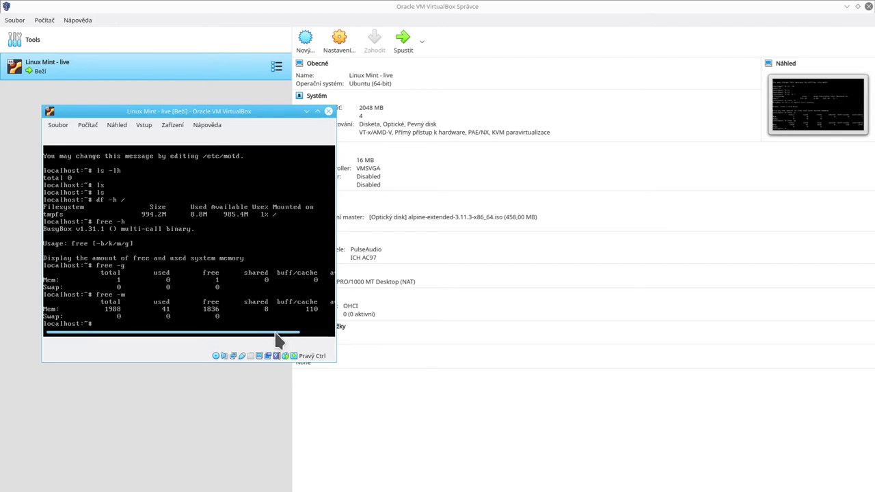
{"action": "left_click_drag", "start_coordinate": [279, 334], "coordinate": [33, 332]}
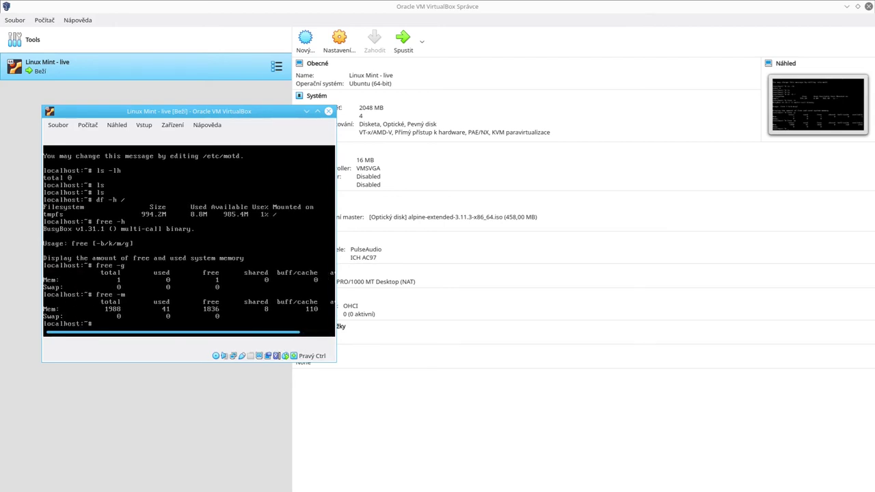
{"action": "type", "text": "poweroff"}
{"action": "key", "text": "Return"}
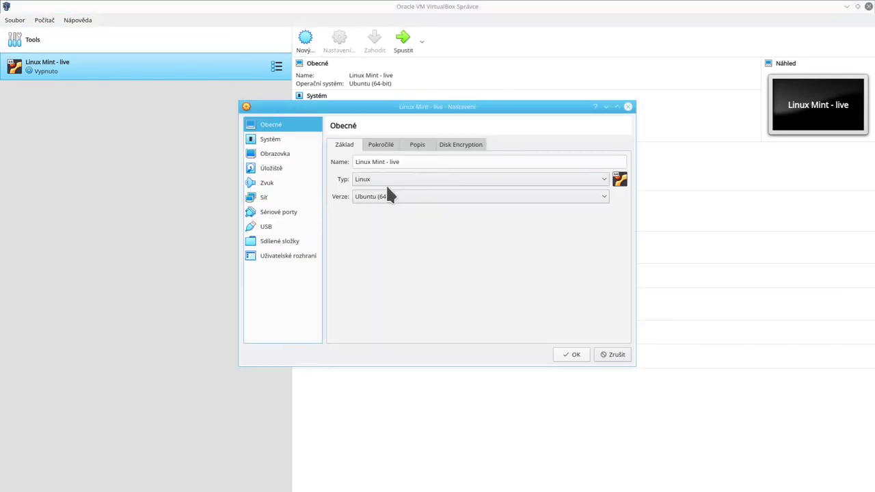
Mount linuxmint-19.3-xfce-64bit.iso in the optical drive instead of the Alpine ISO and save.
{"action": "left_click", "coordinate": [271, 168]}
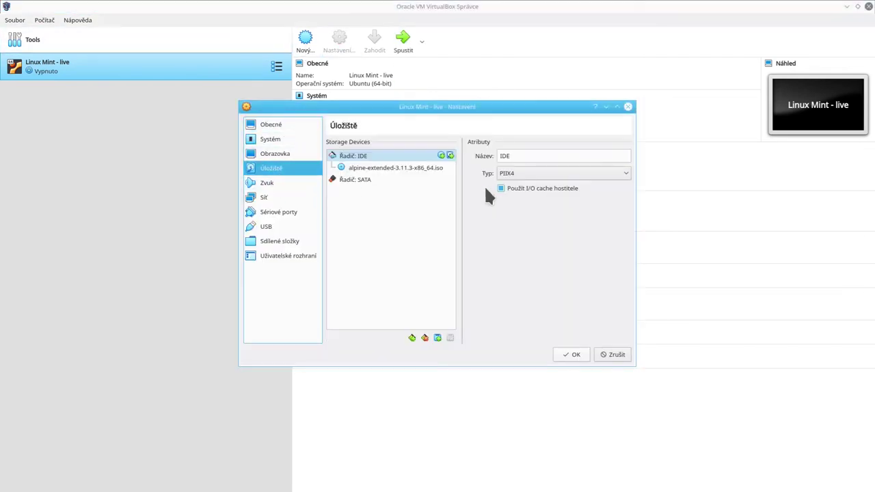
{"action": "left_click_drag", "start_coordinate": [418, 168], "coordinate": [600, 151]}
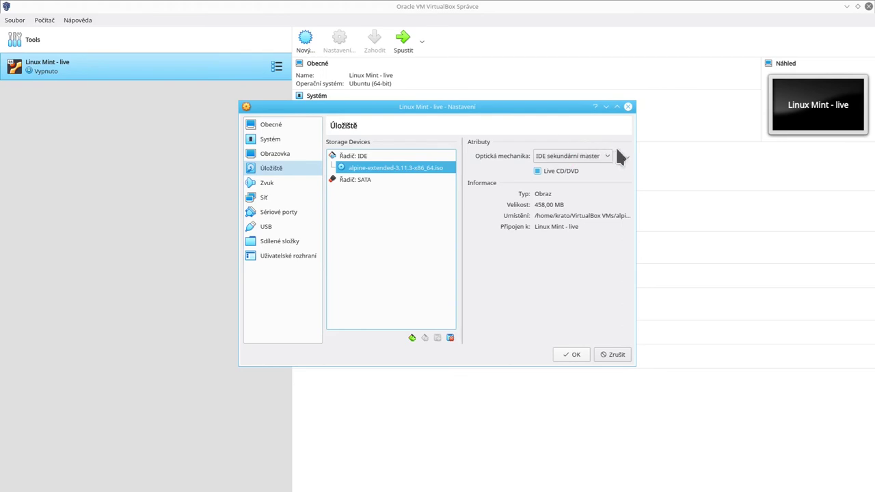
{"action": "left_click", "coordinate": [624, 154]}
{"action": "left_click", "coordinate": [630, 168]}
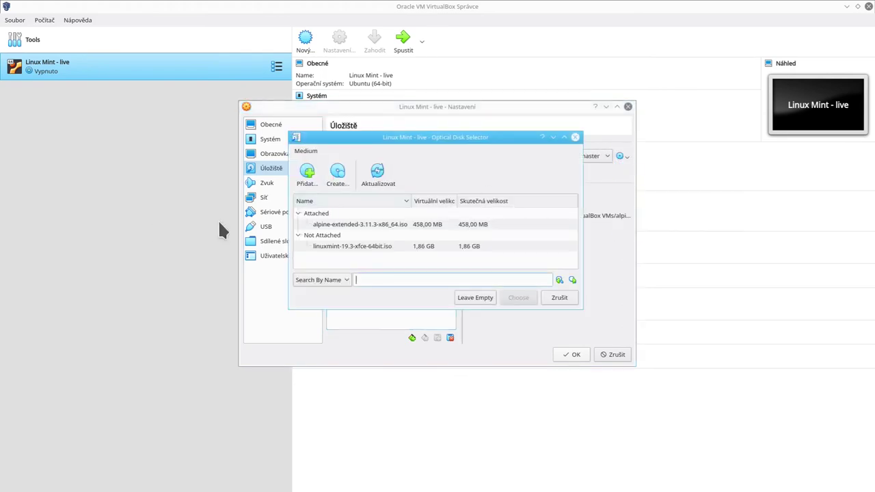
{"action": "left_click", "coordinate": [307, 171]}
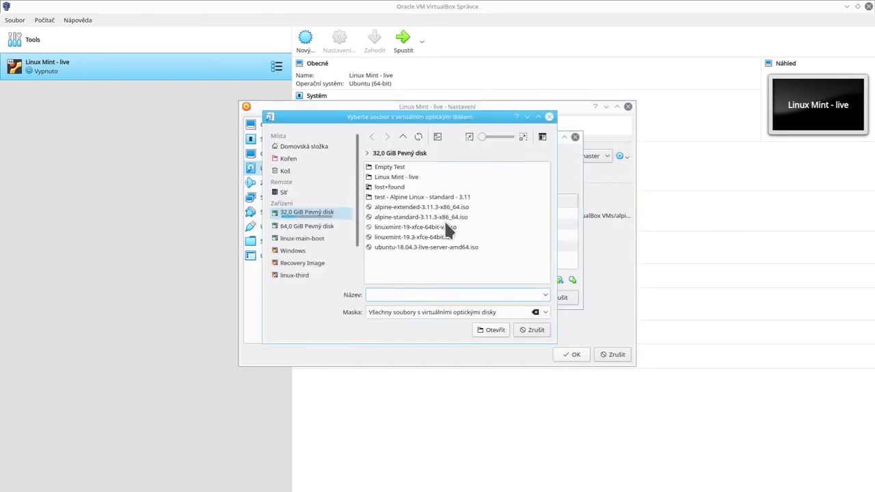
{"action": "double_click", "coordinate": [401, 237]}
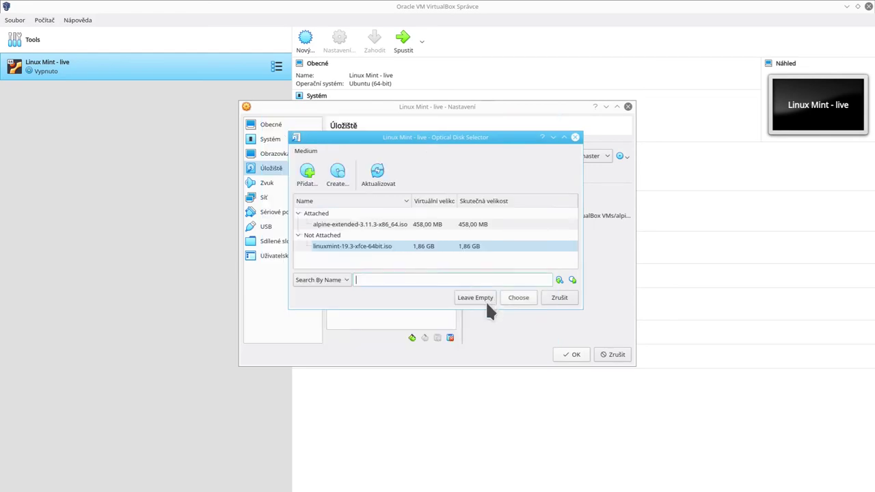
{"action": "left_click", "coordinate": [368, 246]}
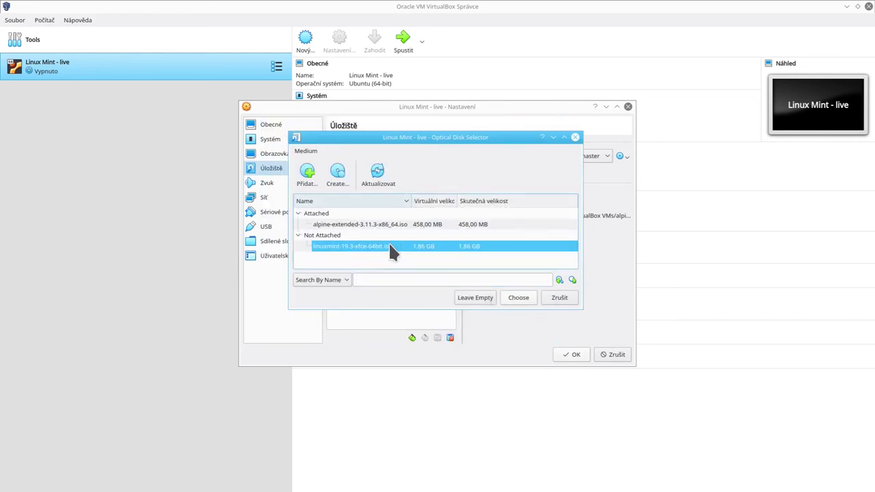
{"action": "double_click", "coordinate": [388, 246]}
{"action": "left_click", "coordinate": [567, 354]}
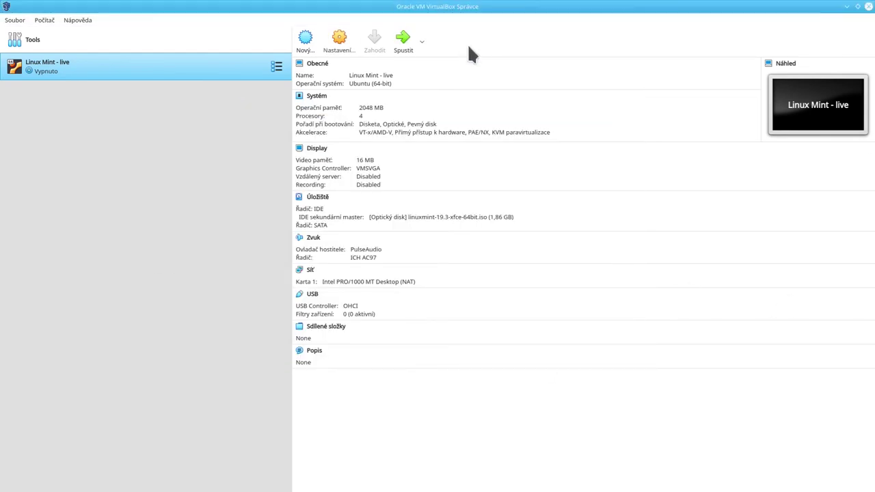
Start the VM and boot the Start Linux Mint entry from the live boot menu.
{"action": "left_click", "coordinate": [402, 41]}
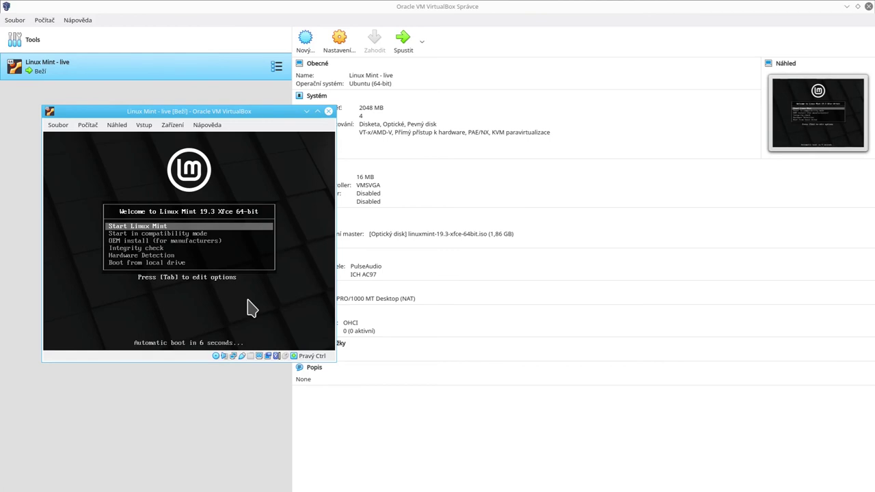
{"action": "key", "text": "Down"}
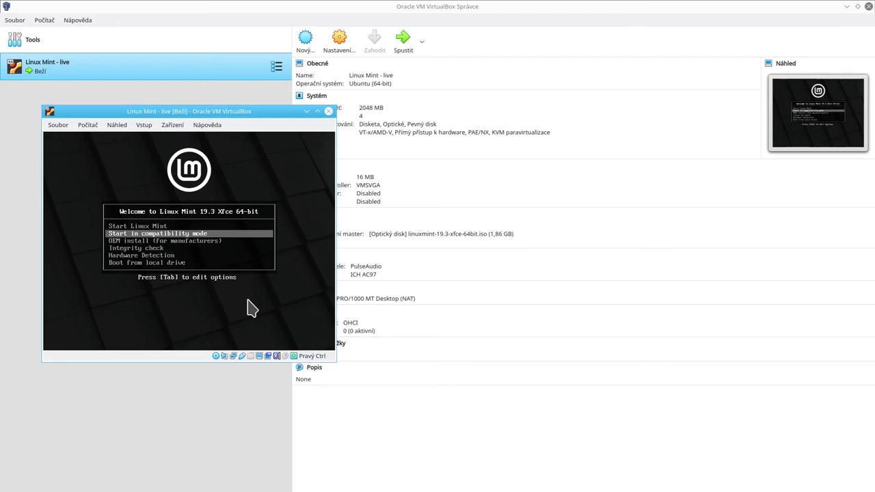
{"action": "key", "text": "Down"}
{"action": "key", "text": "Up"}
{"action": "key", "text": "Up"}
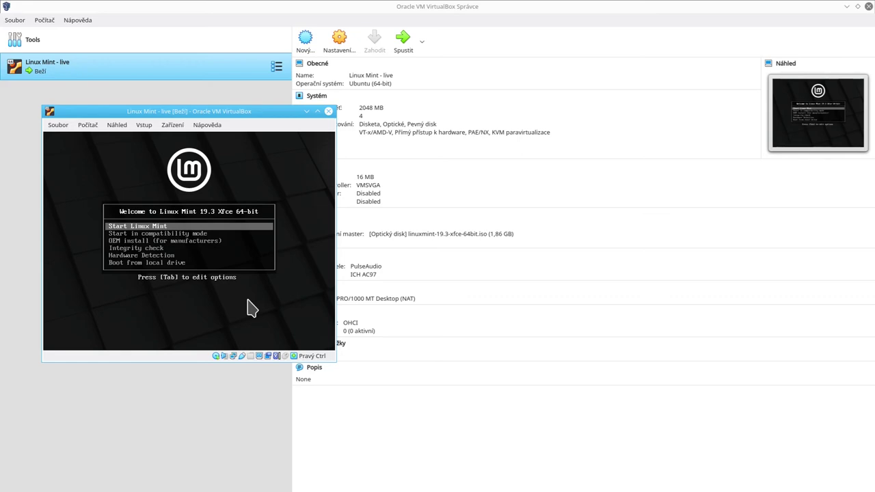
{"action": "key", "text": "Return"}
Move the VM window and enlarge it to about 957 x 677.
{"action": "left_click_drag", "start_coordinate": [198, 111], "coordinate": [305, 103]}
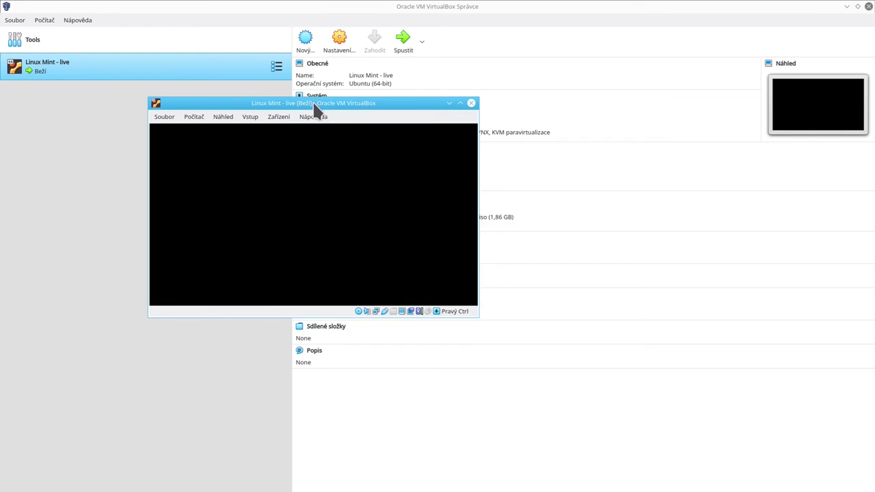
{"action": "left_click_drag", "start_coordinate": [316, 103], "coordinate": [213, 154]}
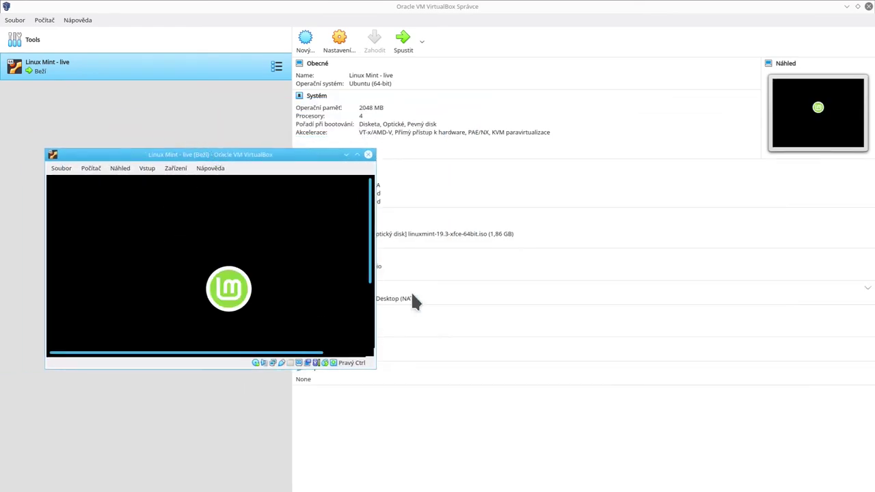
{"action": "left_click_drag", "start_coordinate": [375, 370], "coordinate": [428, 472]}
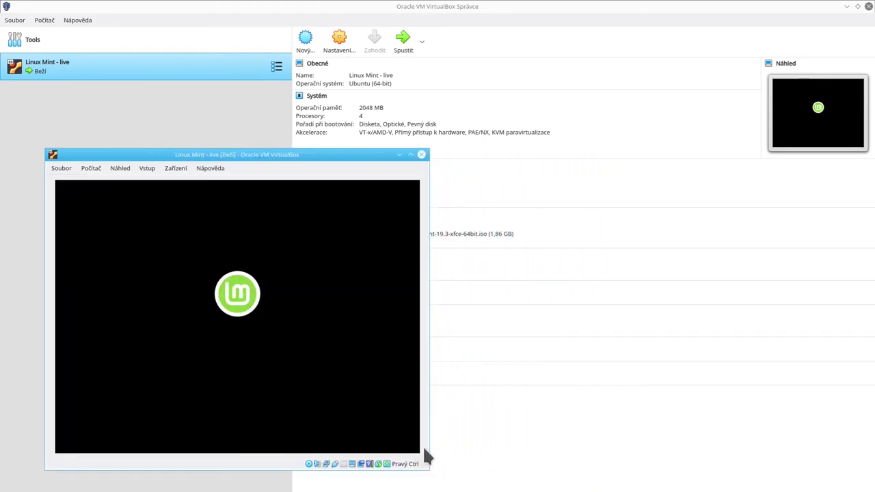
{"action": "left_click_drag", "start_coordinate": [288, 154], "coordinate": [351, 65]}
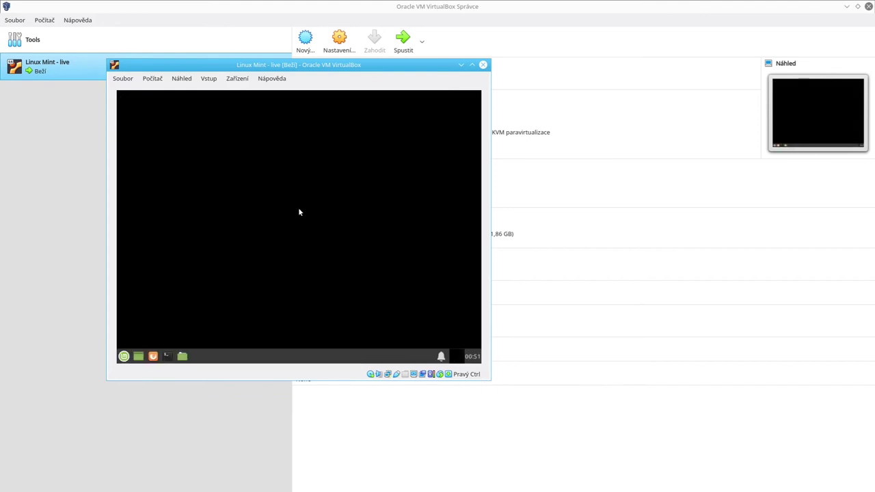
Launch Software Manager from the application menu and search it for wine.
{"action": "left_click", "coordinate": [123, 357]}
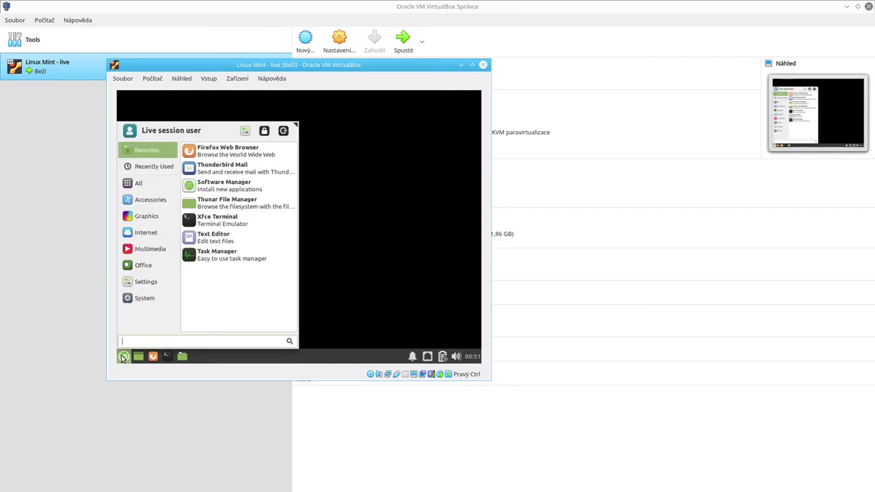
{"action": "left_click", "coordinate": [352, 310]}
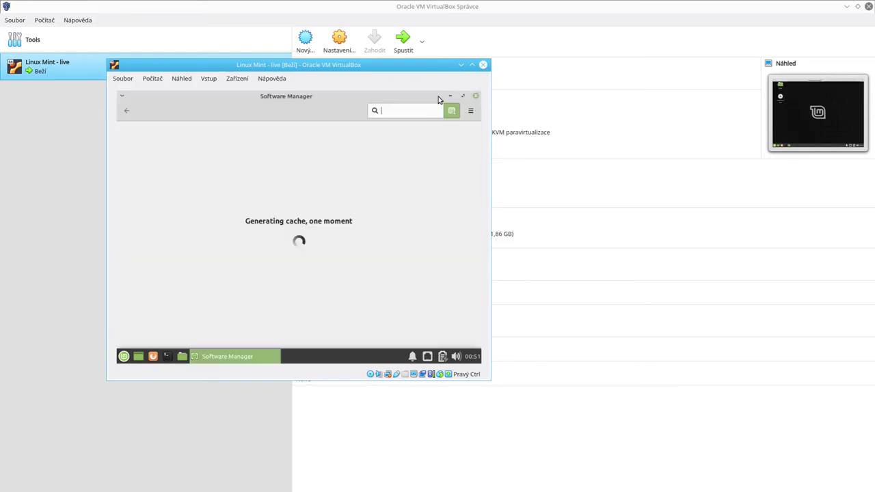
{"action": "type", "text": "wine"}
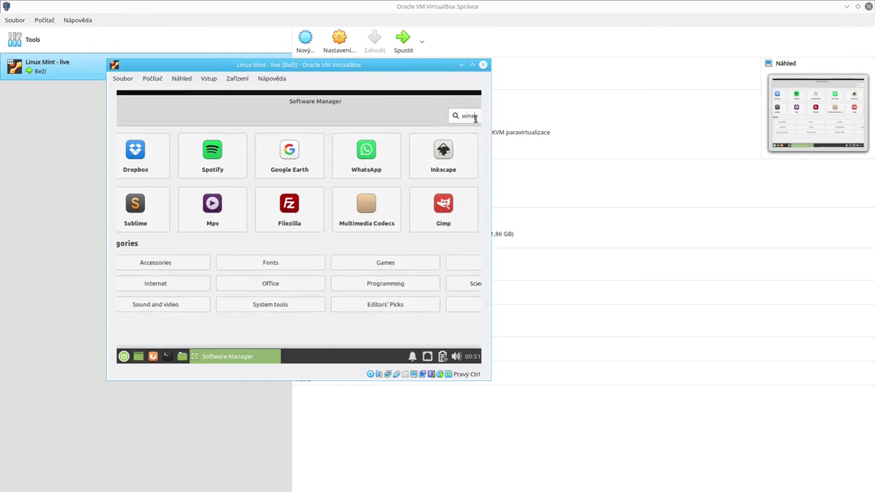
{"action": "key", "text": "Return"}
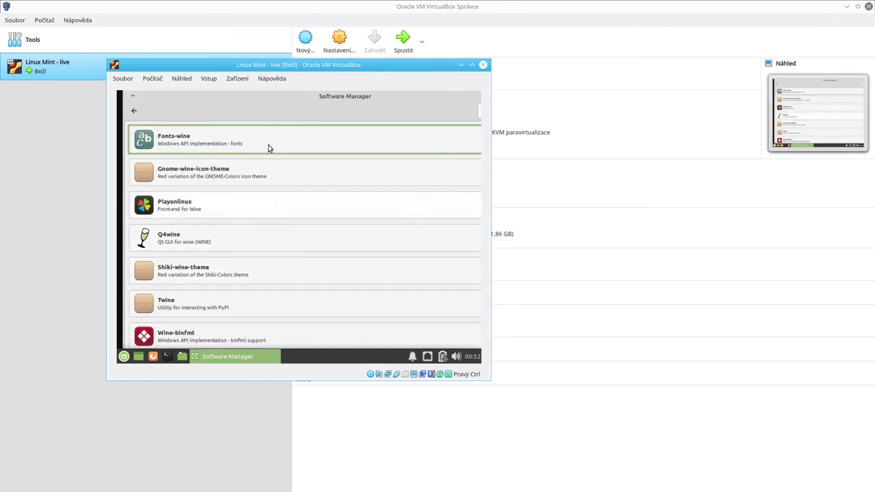
{"action": "left_click_drag", "start_coordinate": [324, 100], "coordinate": [171, 97]}
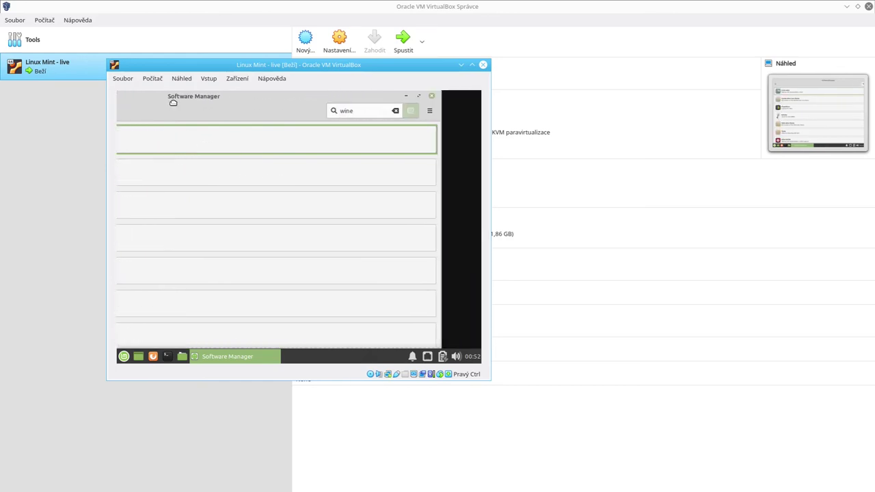
{"action": "double_click", "coordinate": [361, 112]}
{"action": "left_click", "coordinate": [358, 116]}
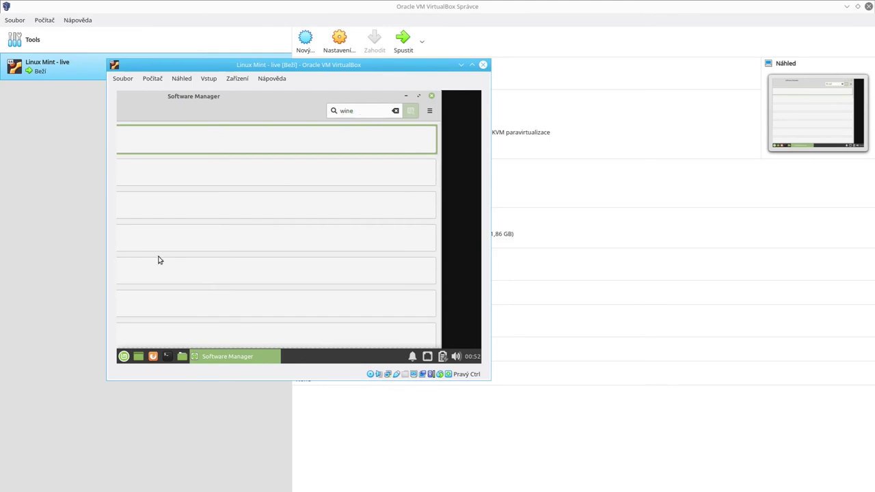
{"action": "left_click", "coordinate": [123, 357]}
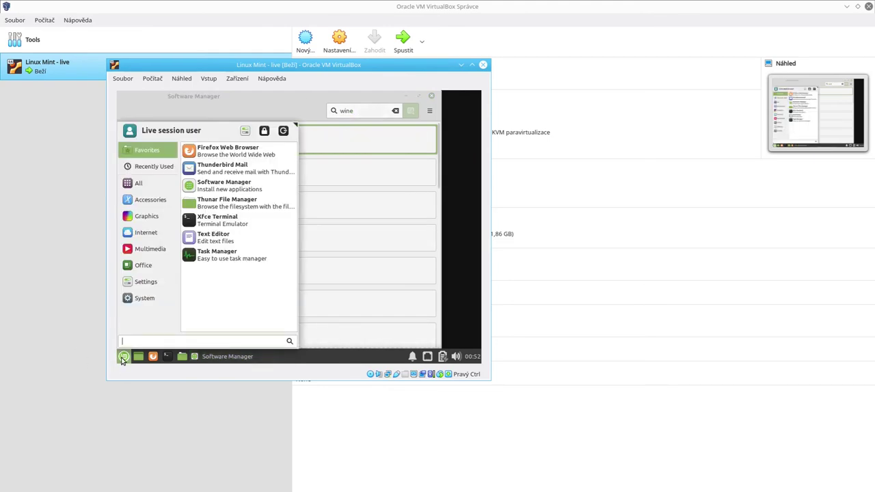
Set the guest display to 1440x900, then reposition the VM window and maximize Software Manager.
{"action": "type", "text": "dis"}
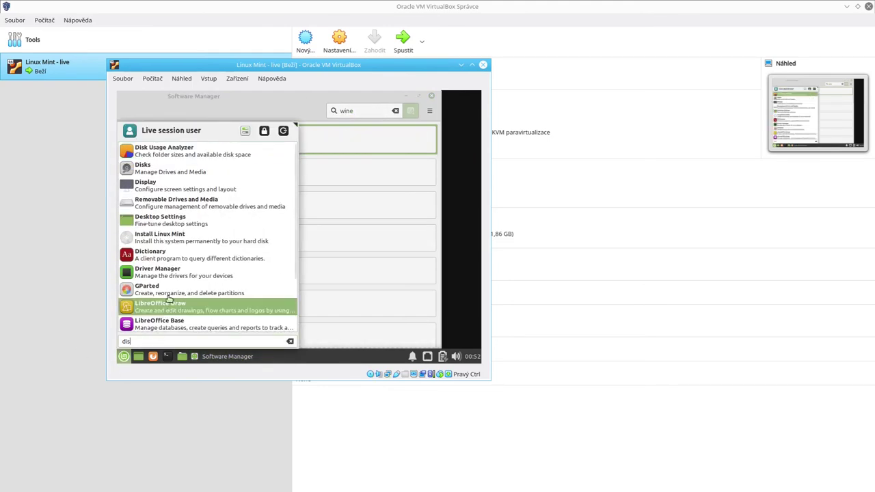
{"action": "left_click", "coordinate": [183, 184]}
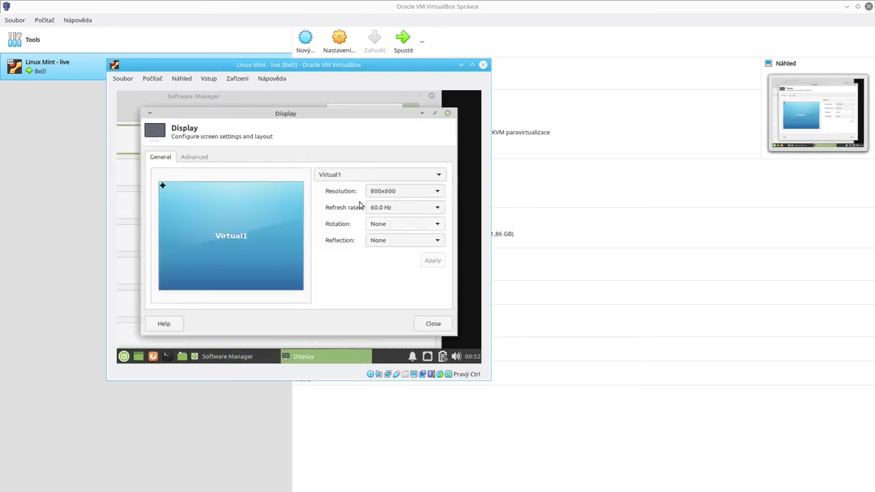
{"action": "left_click", "coordinate": [387, 192]}
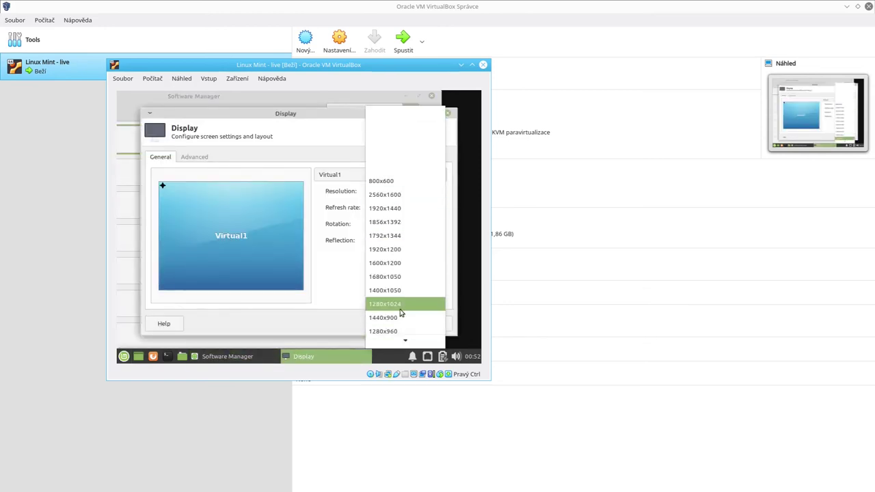
{"action": "left_click", "coordinate": [393, 318]}
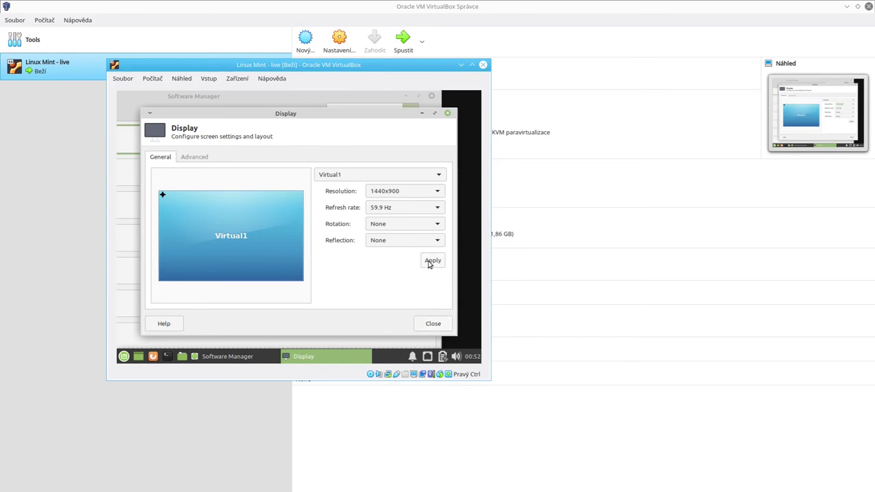
{"action": "left_click", "coordinate": [430, 262]}
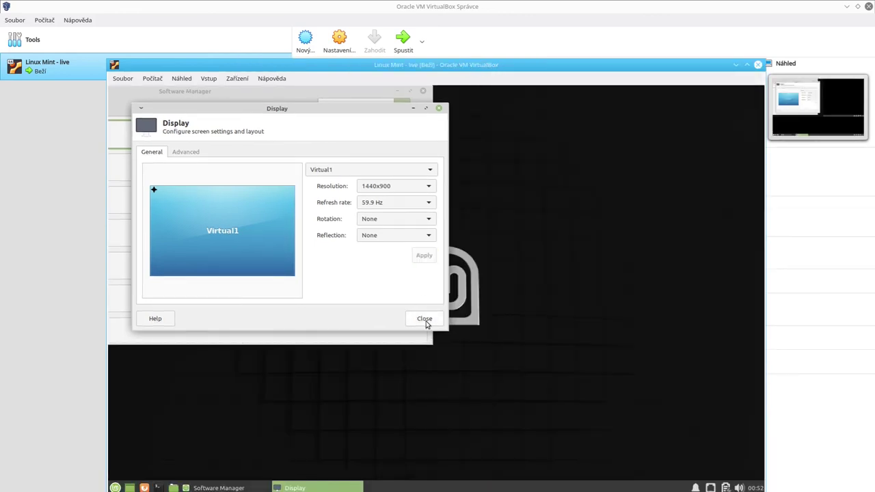
{"action": "left_click", "coordinate": [422, 324]}
{"action": "left_click_drag", "start_coordinate": [484, 69], "coordinate": [403, 20]}
{"action": "left_click", "coordinate": [332, 50]}
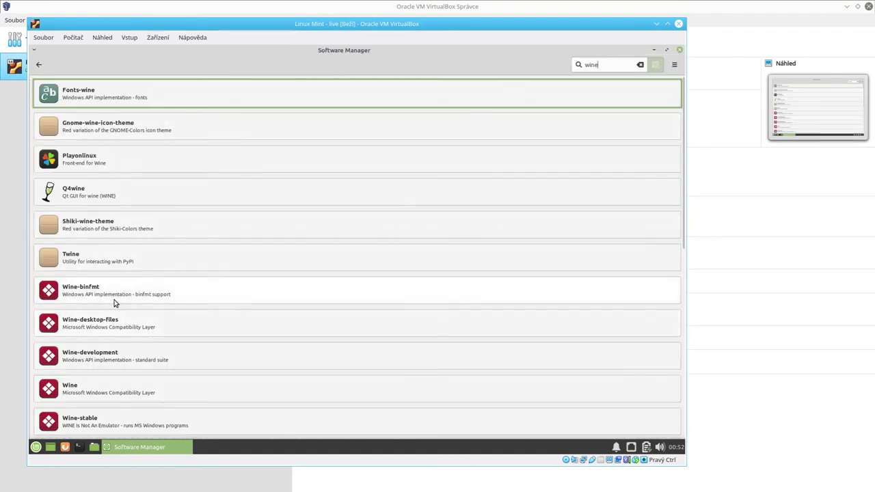
Confirm Wine is unavailable, search the repositories for opera, then search the Mint menu for 'chrom'.
{"action": "left_click", "coordinate": [117, 388]}
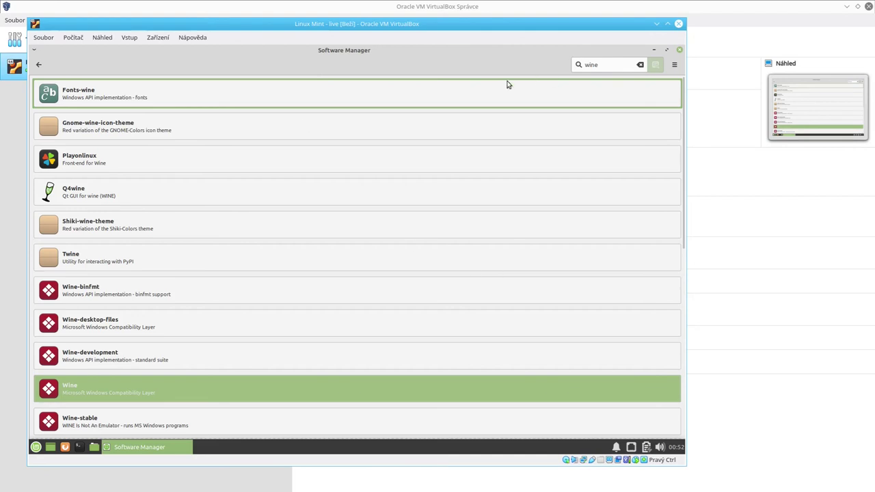
{"action": "left_click", "coordinate": [130, 387]}
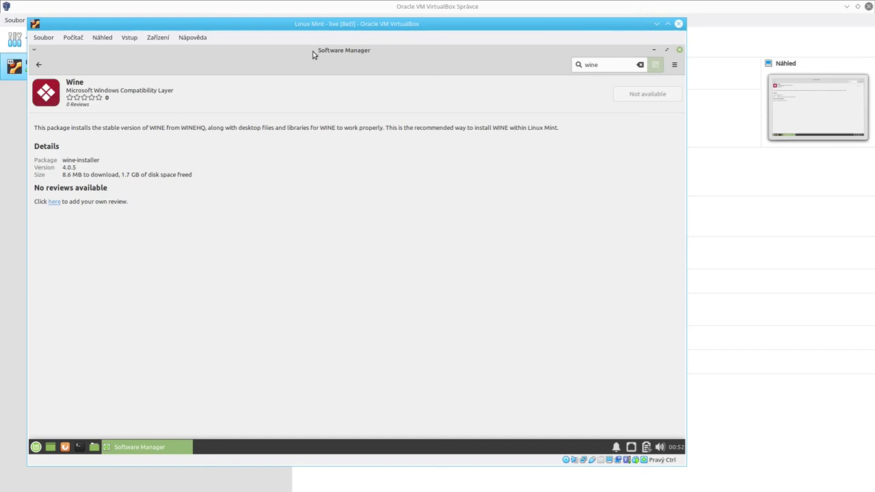
{"action": "double_click", "coordinate": [614, 67]}
{"action": "type", "text": "opera"}
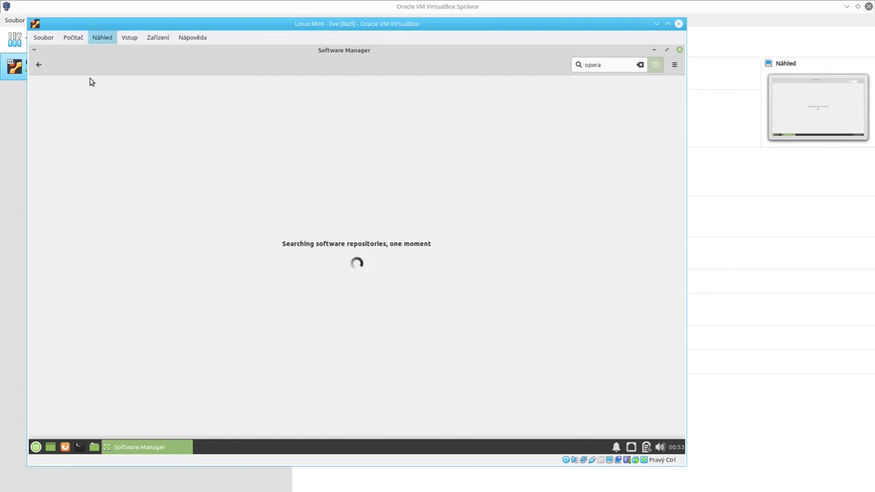
{"action": "left_click", "coordinate": [35, 446]}
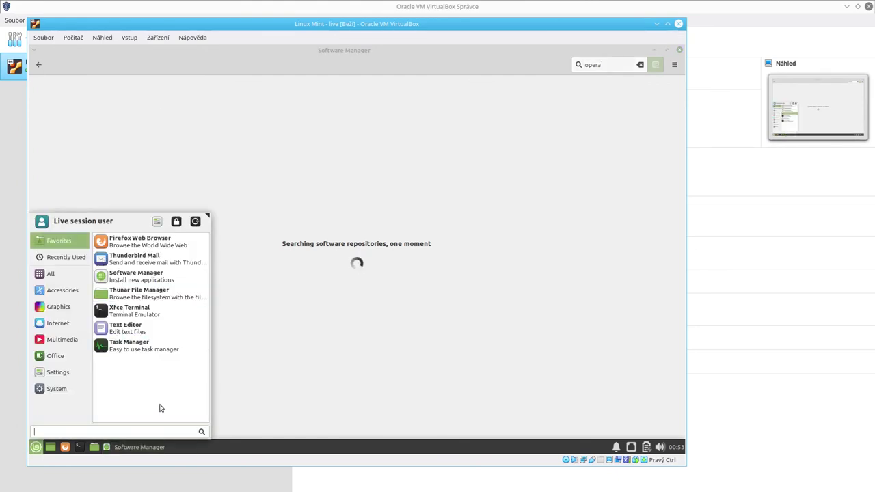
{"action": "type", "text": "chrom"}
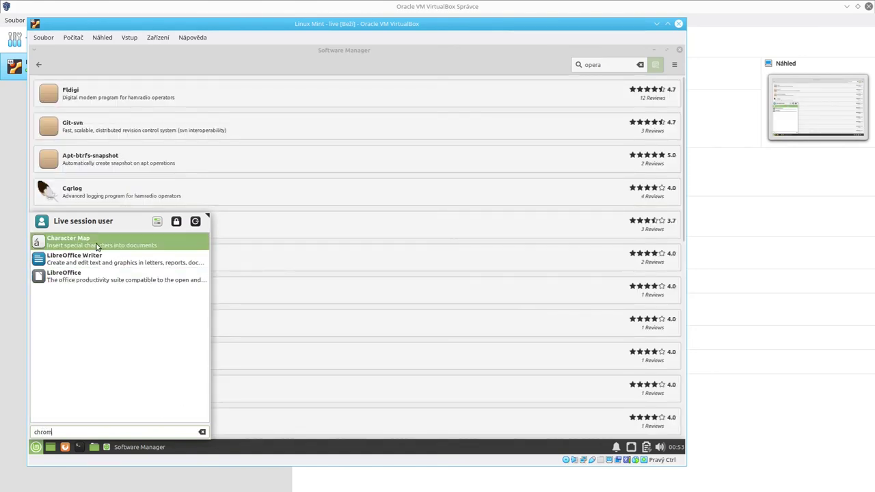
Launch Firefox from the Mint menu Favorites and close Software Manager.
{"action": "left_click", "coordinate": [409, 73]}
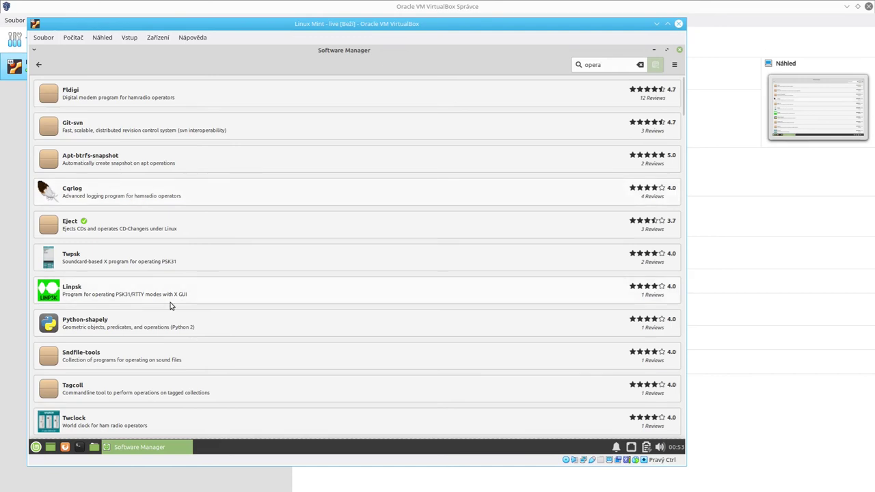
{"action": "left_click", "coordinate": [35, 448]}
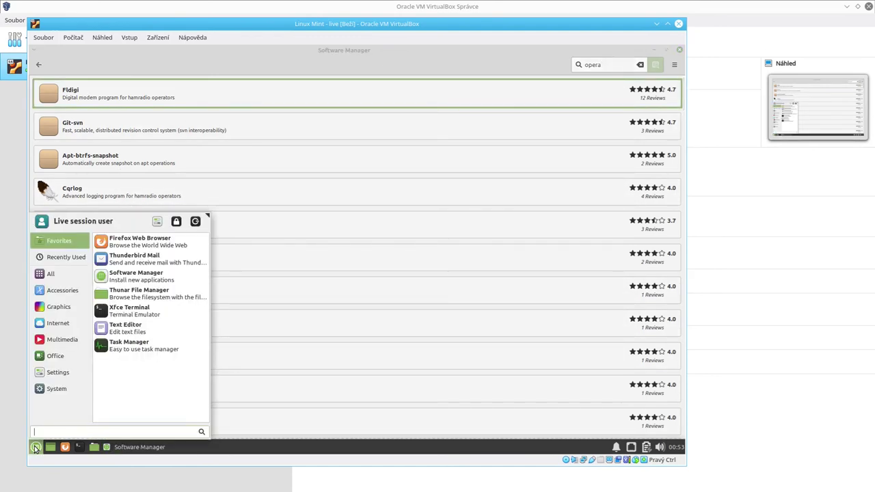
{"action": "left_click", "coordinate": [147, 245]}
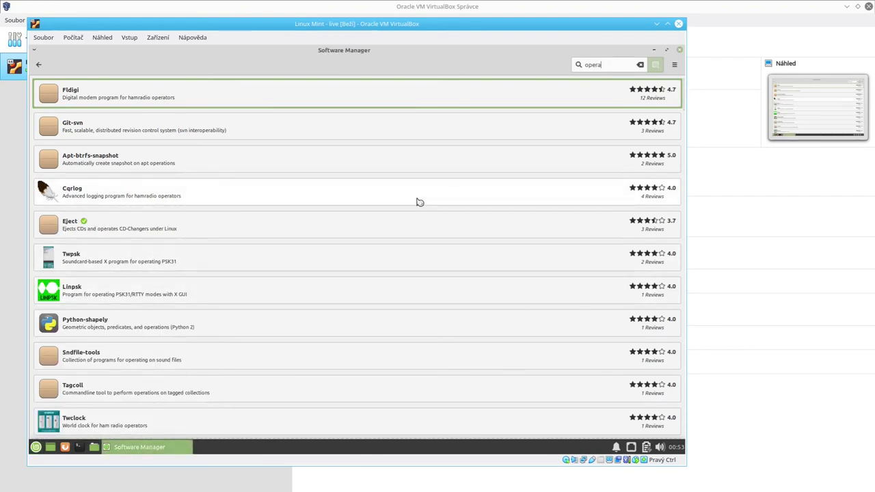
{"action": "left_click", "coordinate": [679, 52]}
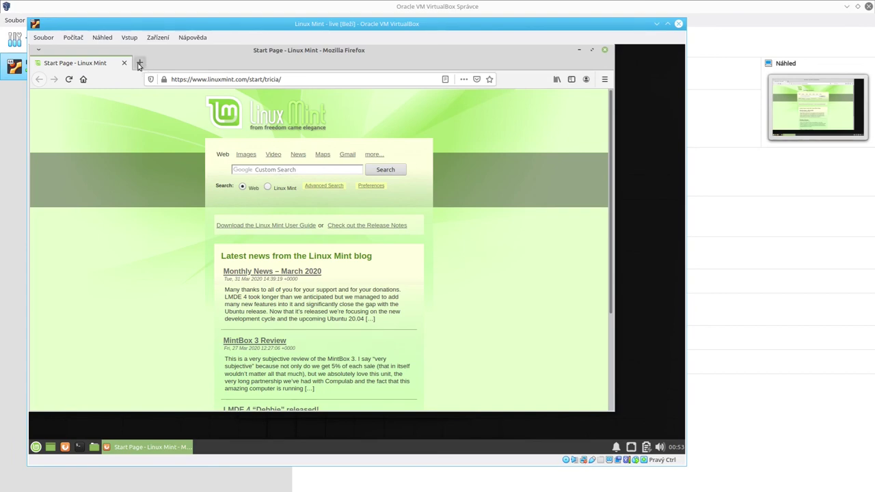
Web-search opera in a new tab, open the official Opera site, and close the Yahoo results tab.
{"action": "left_click", "coordinate": [140, 65]}
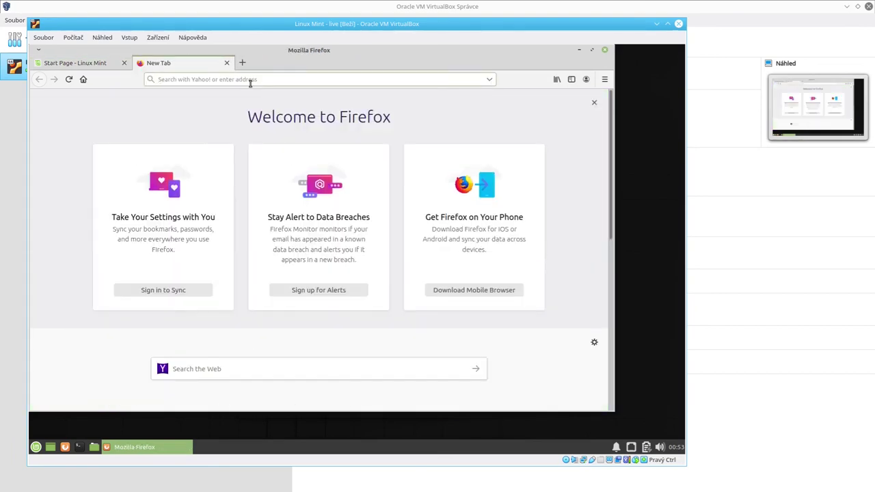
{"action": "left_click", "coordinate": [250, 81]}
{"action": "type", "text": "opera"}
{"action": "key", "text": "Return"}
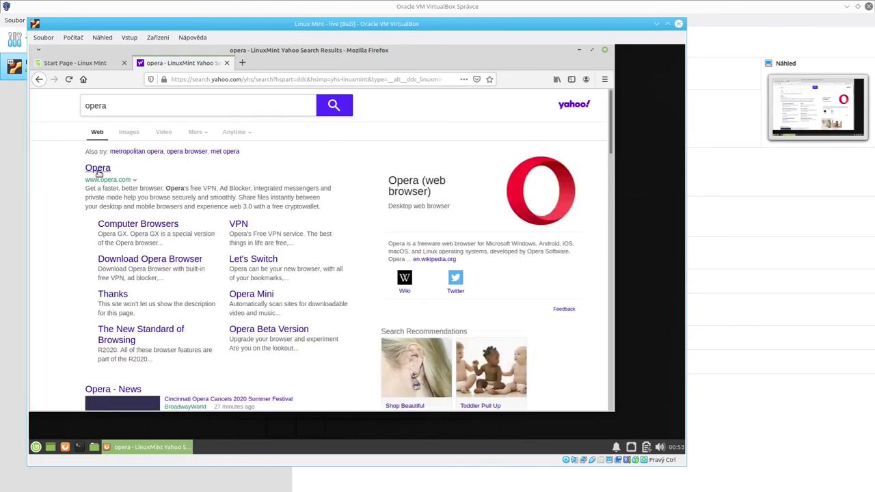
{"action": "left_click", "coordinate": [95, 169]}
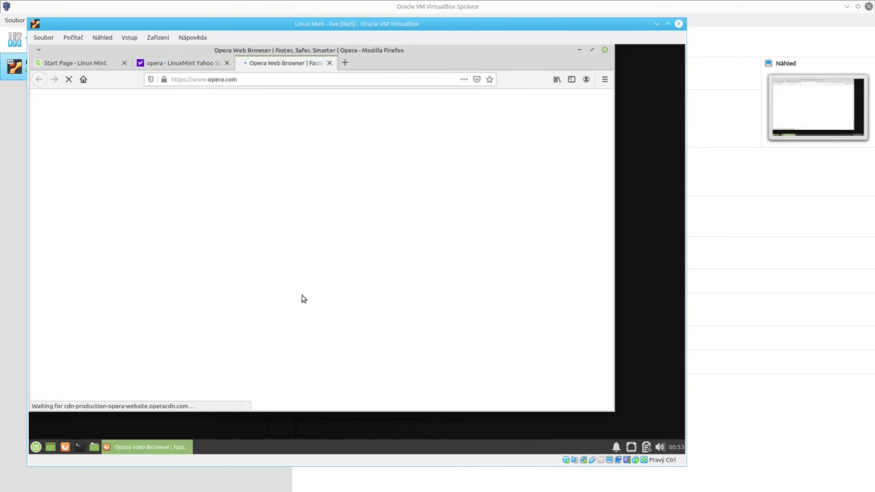
{"action": "left_click", "coordinate": [227, 62]}
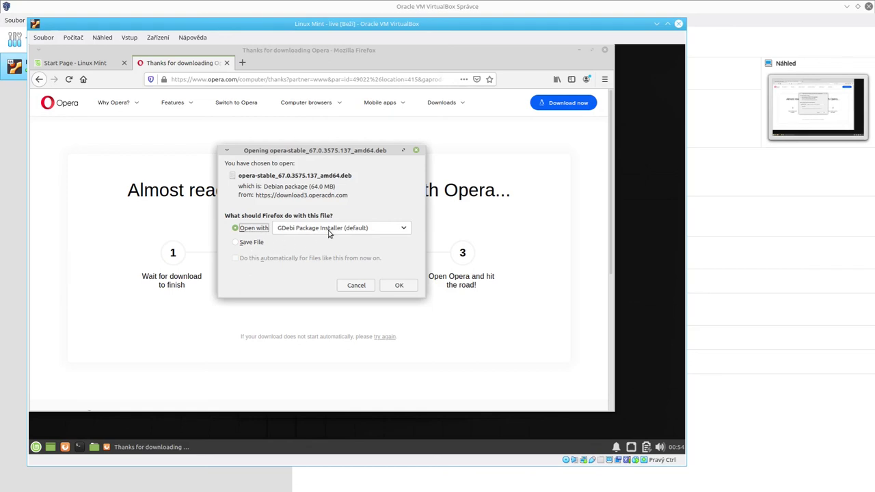
Save opera-stable_67.0.3575.137_amd64.deb to disk and open the finished download.
{"action": "left_click", "coordinate": [236, 245]}
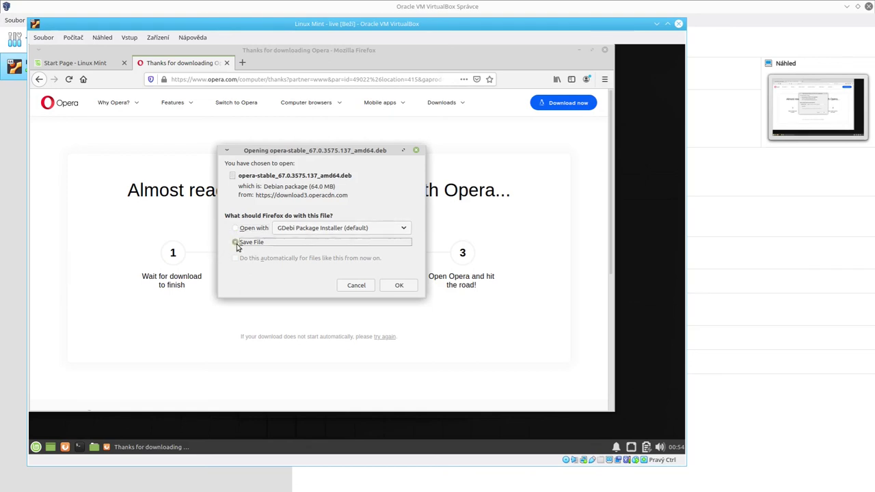
{"action": "left_click", "coordinate": [394, 287]}
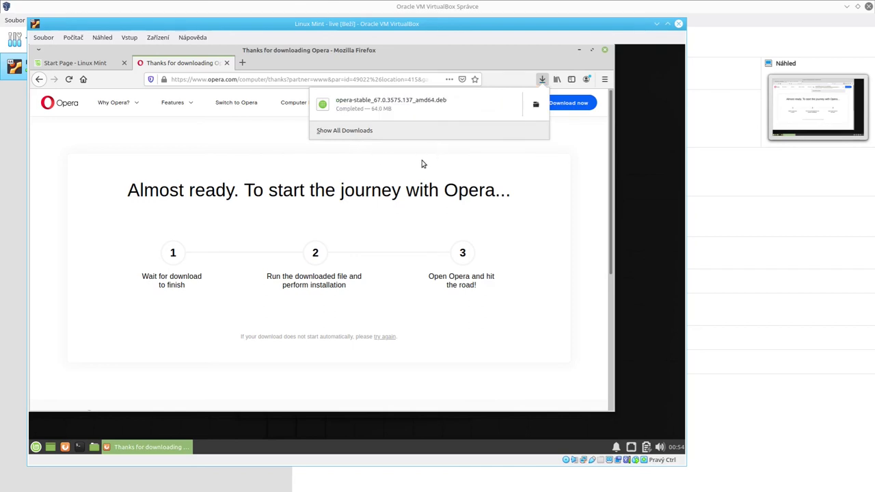
{"action": "left_click", "coordinate": [401, 111]}
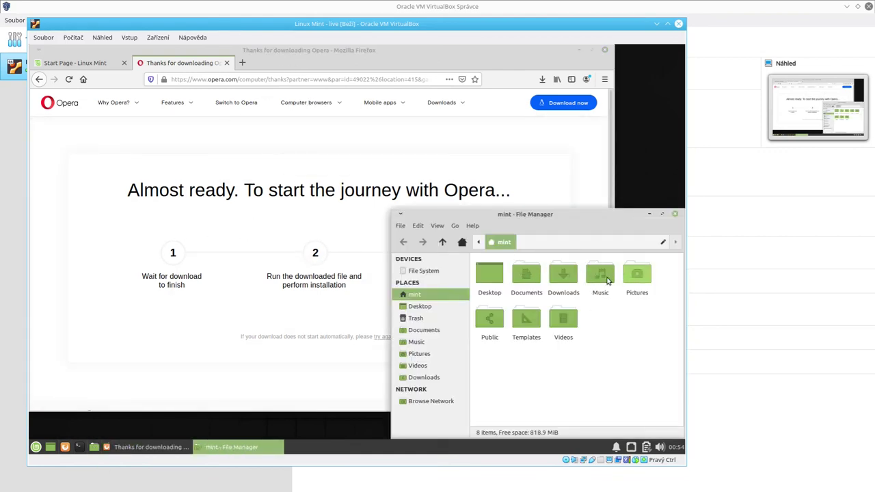
Open the Downloads folder holding the Opera .deb and bring the opera-stable Package Installer forward.
{"action": "left_click", "coordinate": [559, 280]}
{"action": "double_click", "coordinate": [558, 280]}
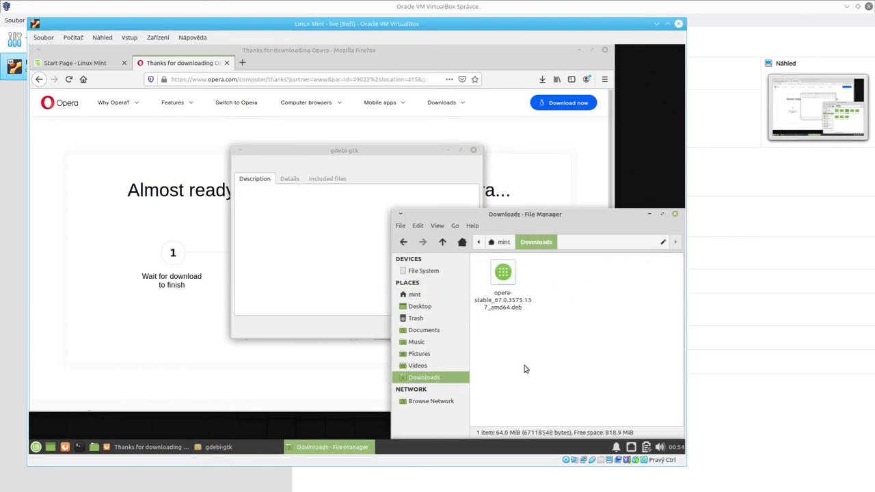
{"action": "right_click", "coordinate": [506, 283]}
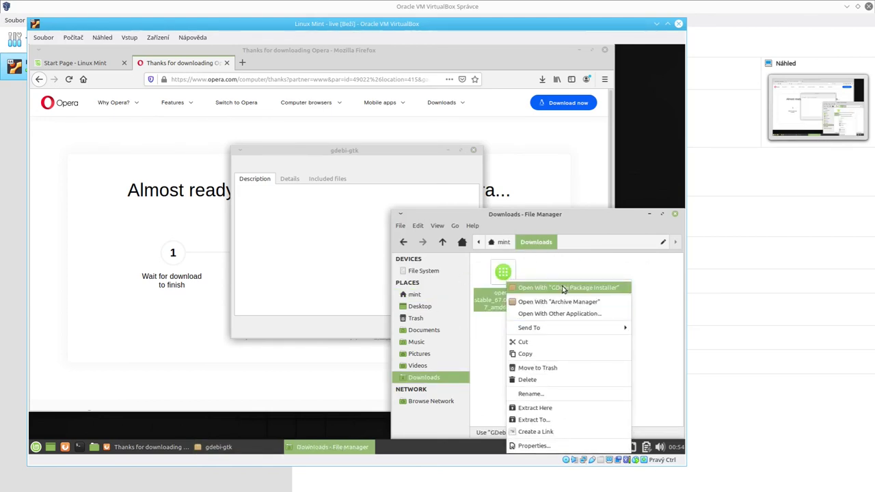
{"action": "left_click", "coordinate": [670, 303]}
{"action": "left_click", "coordinate": [657, 300]}
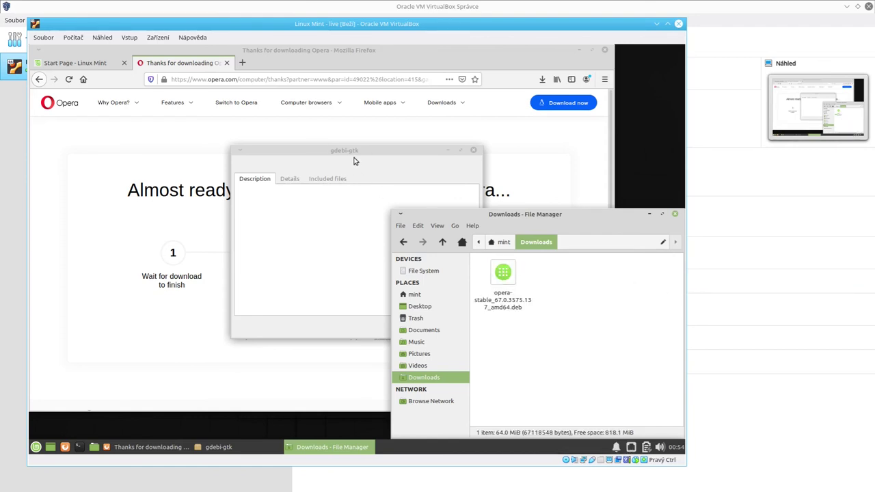
{"action": "left_click", "coordinate": [348, 156]}
{"action": "mouse_move", "coordinate": [349, 156]}
{"action": "left_mouse_down"}
{"action": "mouse_move", "coordinate": [311, 146]}
{"action": "mouse_move", "coordinate": [339, 157]}
{"action": "left_mouse_up"}
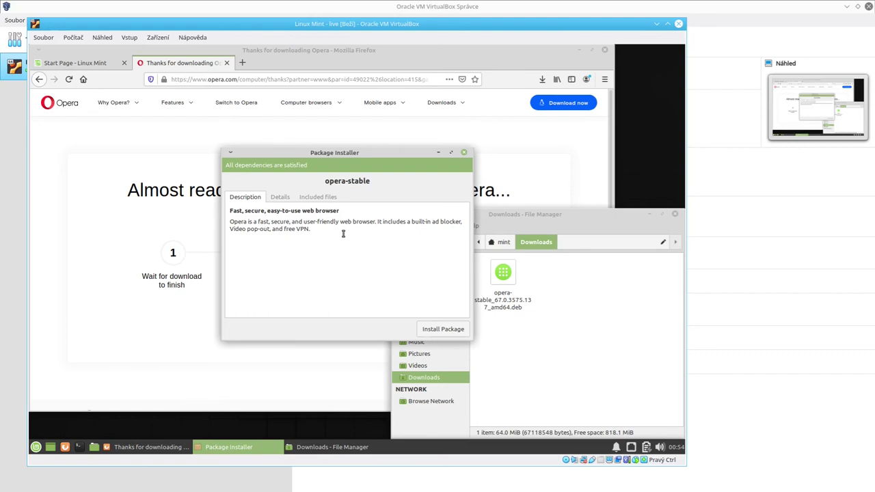
Review the opera-stable Details and Description, then start installing the package.
{"action": "left_click", "coordinate": [280, 198]}
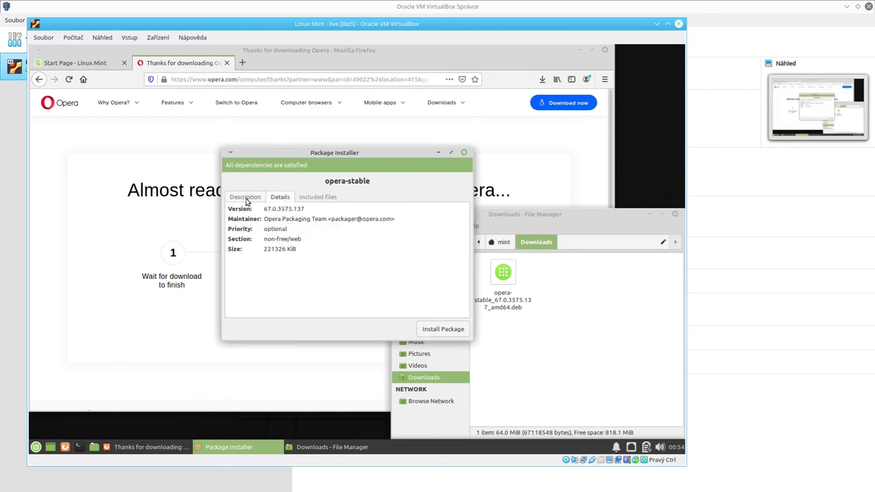
{"action": "left_click", "coordinate": [246, 197]}
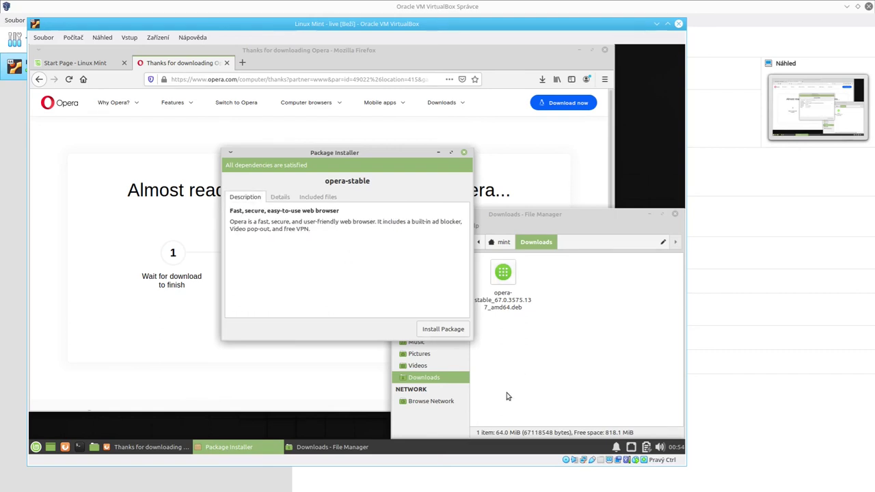
{"action": "left_click", "coordinate": [443, 330]}
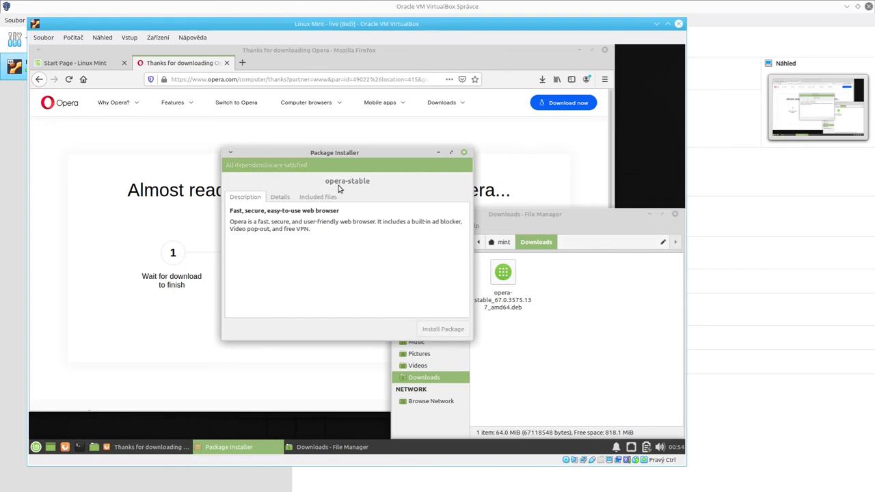
Rearrange the file manager and installation progress windows while the install runs.
{"action": "left_click", "coordinate": [618, 348]}
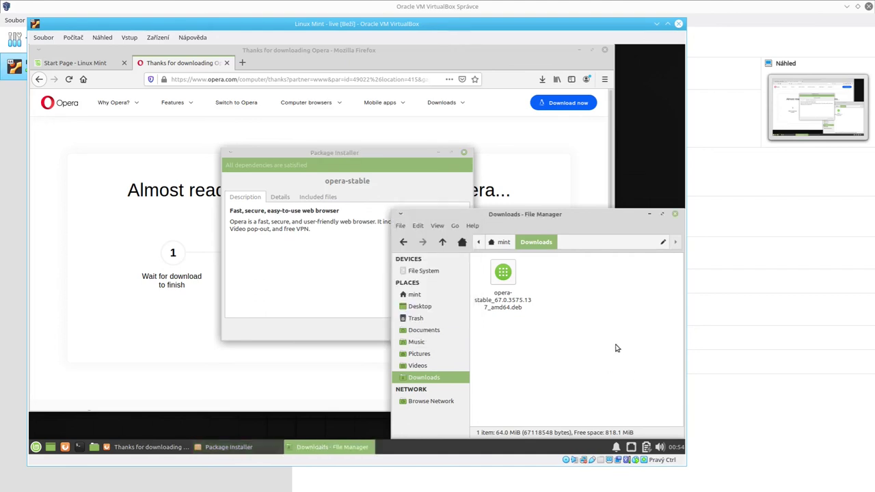
{"action": "mouse_move", "coordinate": [537, 346]}
{"action": "left_mouse_down"}
{"action": "mouse_move", "coordinate": [506, 309]}
{"action": "mouse_move", "coordinate": [524, 335]}
{"action": "left_mouse_up"}
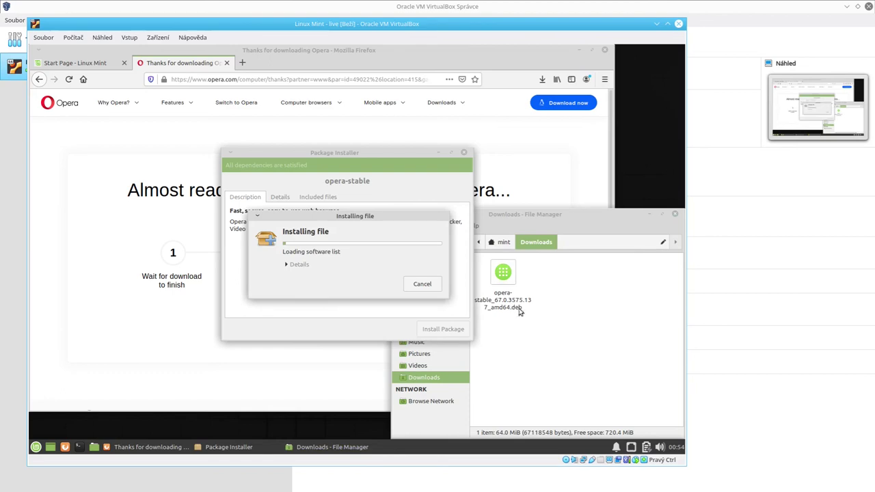
{"action": "left_click", "coordinate": [401, 312]}
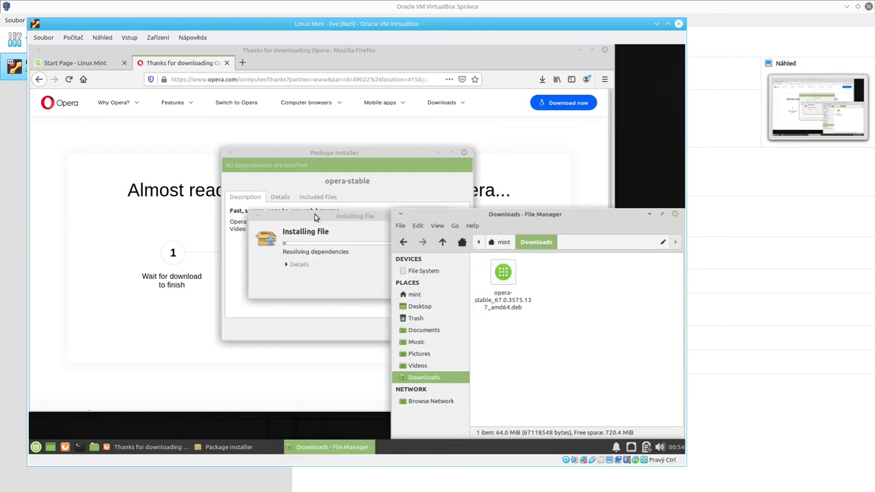
{"action": "left_click_drag", "start_coordinate": [314, 221], "coordinate": [350, 220]}
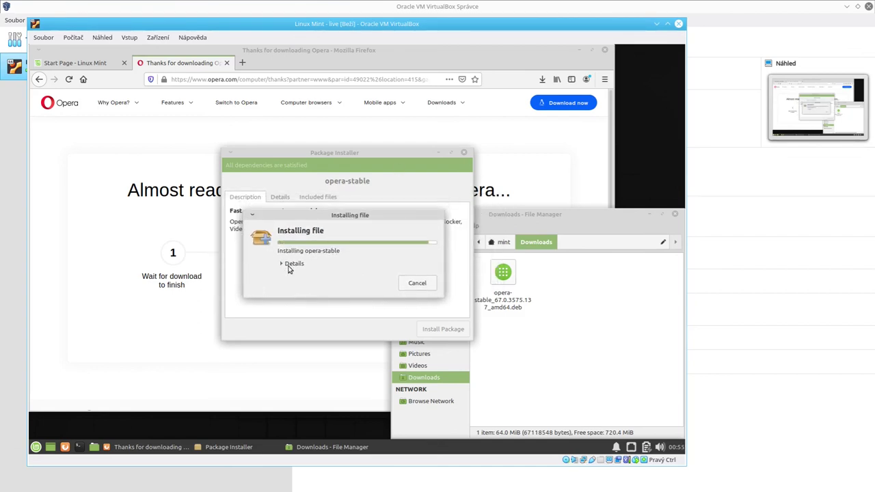
{"action": "left_click", "coordinate": [530, 354]}
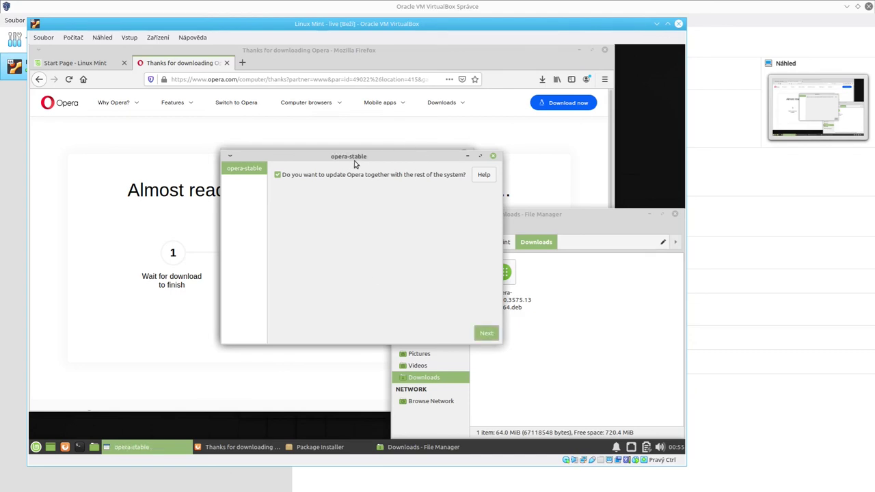
Move the opera-stable prompt aside and accept the Opera system-update question.
{"action": "left_click_drag", "start_coordinate": [353, 157], "coordinate": [219, 147]}
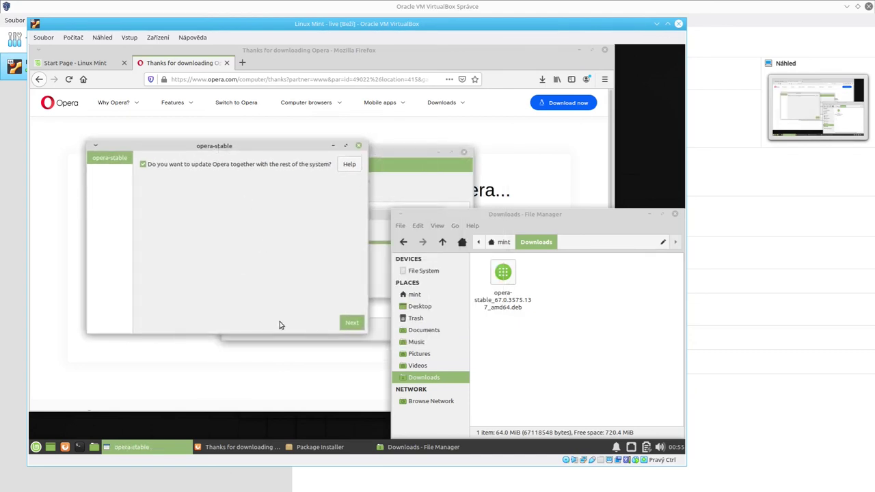
{"action": "key", "text": "Return"}
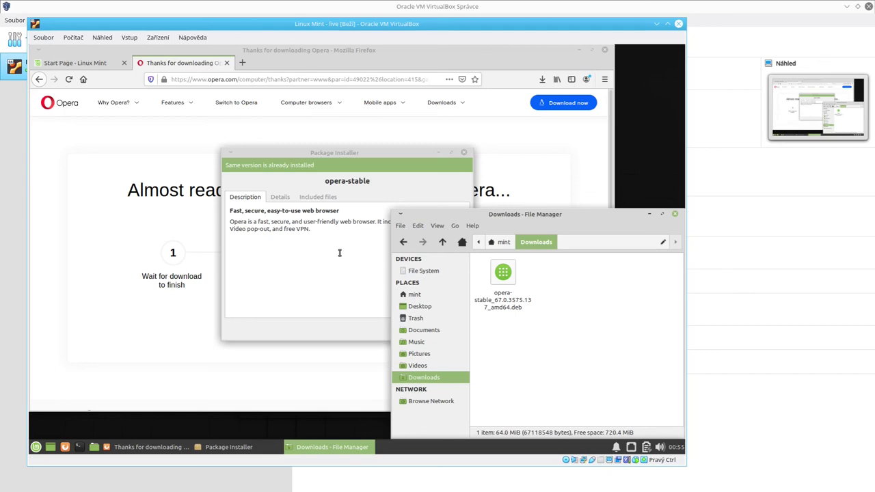
Close the Package Installer, the Opera thank-you tab, the file manager and Firefox.
{"action": "left_click", "coordinate": [339, 253]}
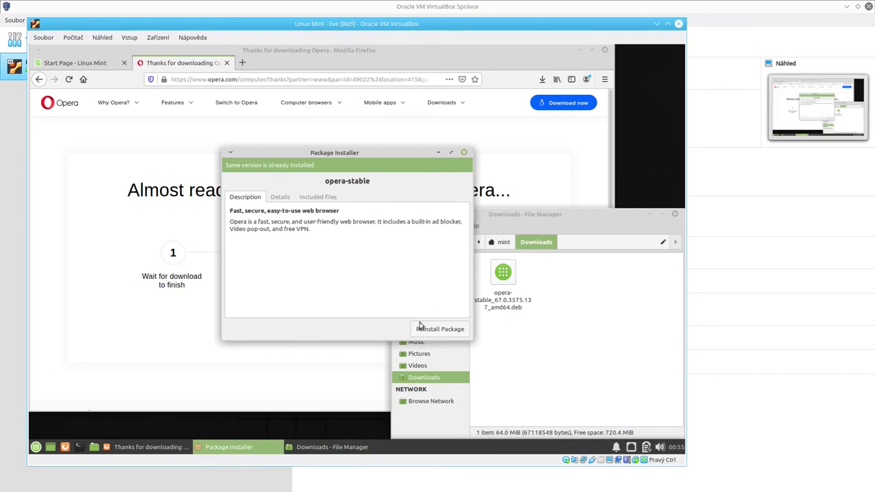
{"action": "left_click", "coordinate": [463, 153]}
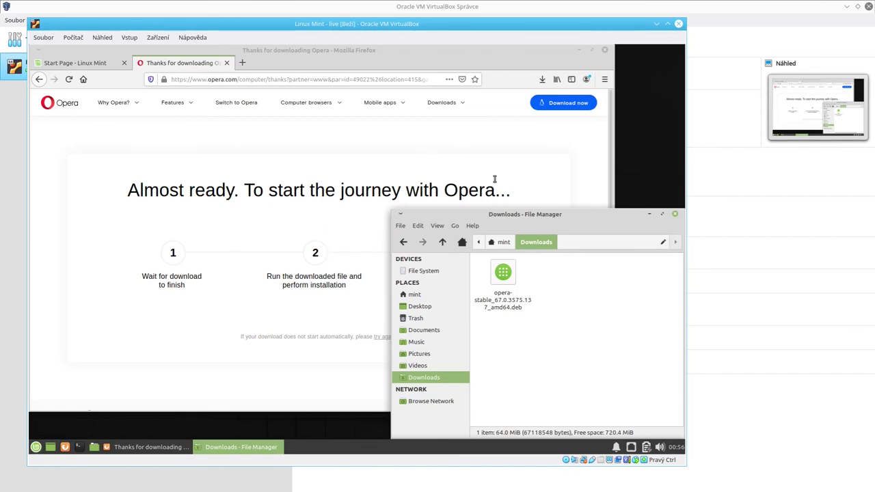
{"action": "left_click", "coordinate": [227, 62]}
{"action": "left_click", "coordinate": [227, 62]}
{"action": "left_click", "coordinate": [662, 342]}
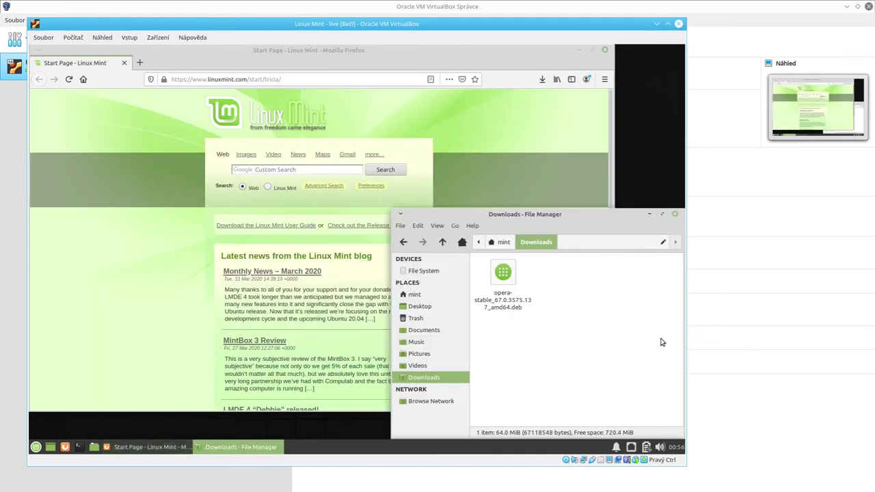
{"action": "left_click", "coordinate": [676, 216]}
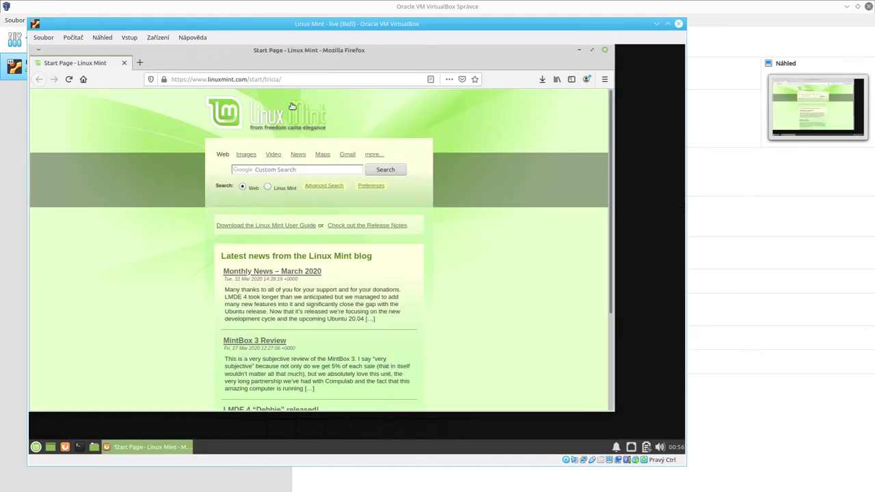
{"action": "left_click", "coordinate": [123, 62]}
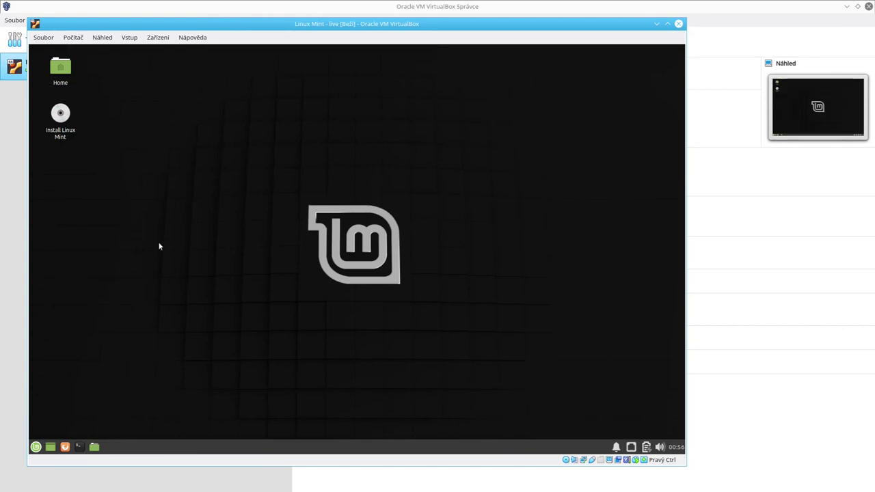
Find 'opera' in the Mint menu and launch the Opera browser.
{"action": "left_click", "coordinate": [35, 448]}
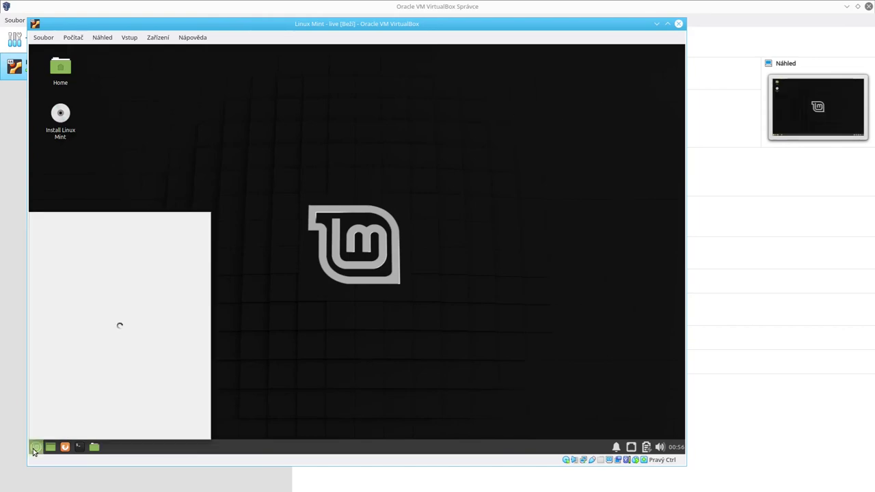
{"action": "type", "text": "o"}
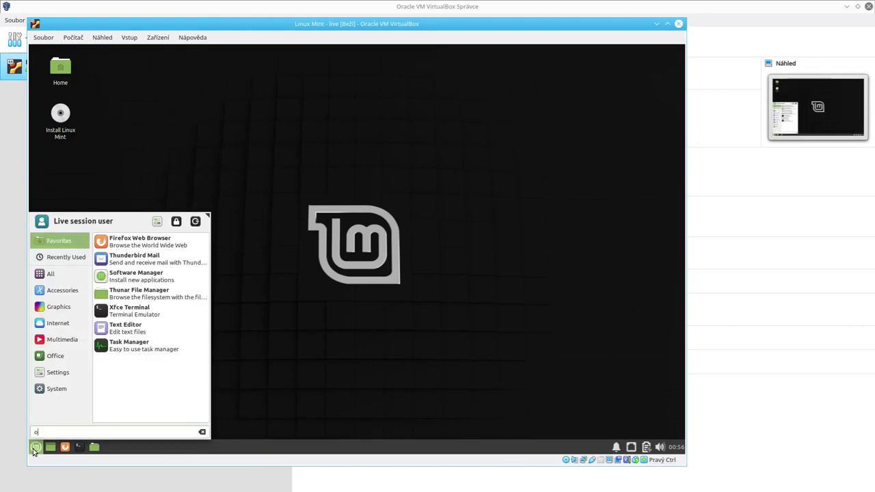
{"action": "type", "text": "pera"}
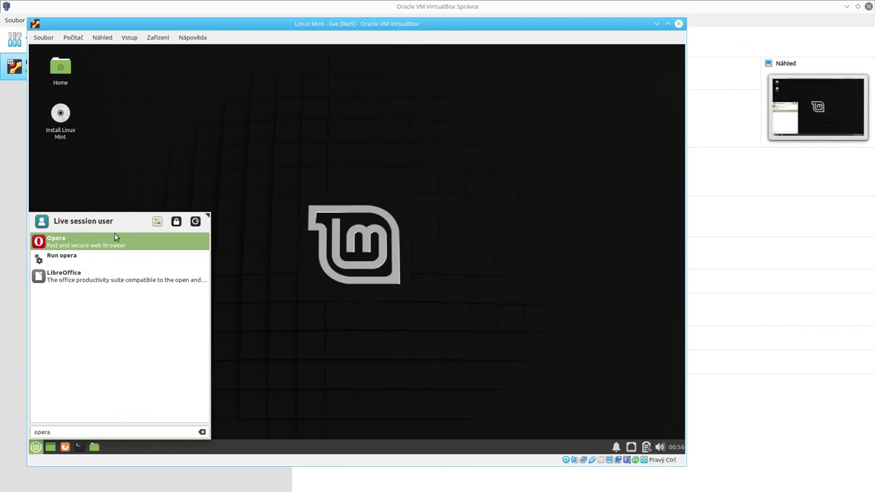
{"action": "left_click", "coordinate": [114, 238]}
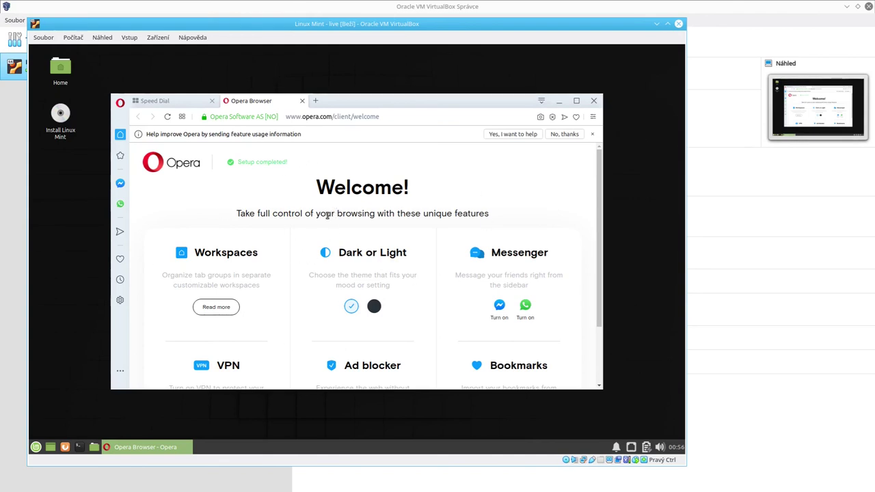
Close Speed Dial, load youtube.com in a new tab, and maximize the Opera window.
{"action": "left_click", "coordinate": [200, 100]}
{"action": "left_click", "coordinate": [212, 100]}
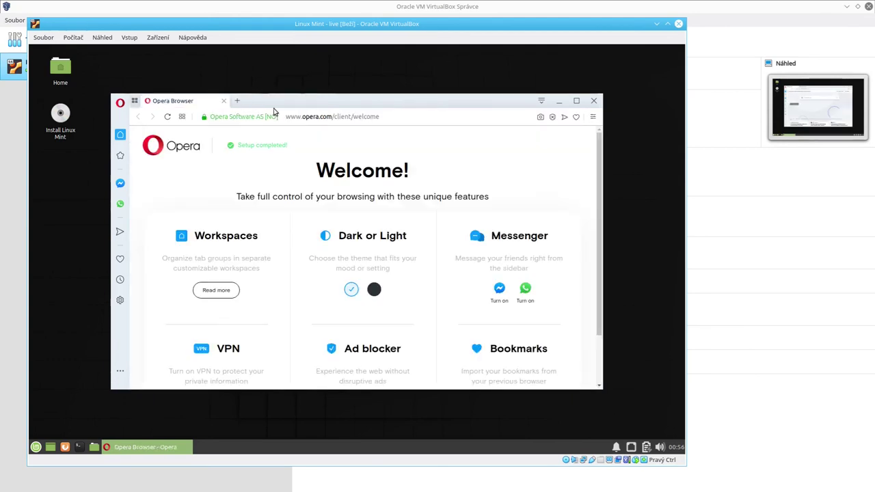
{"action": "left_click", "coordinate": [225, 102]}
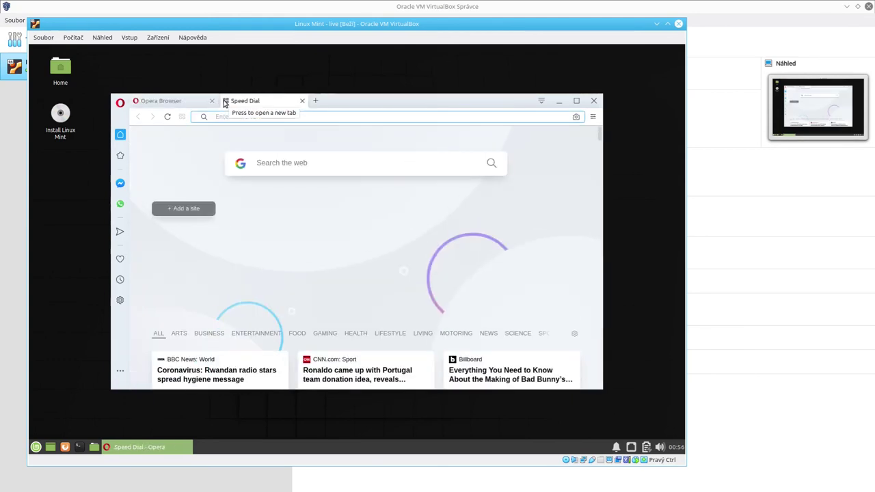
{"action": "type", "text": "yout"}
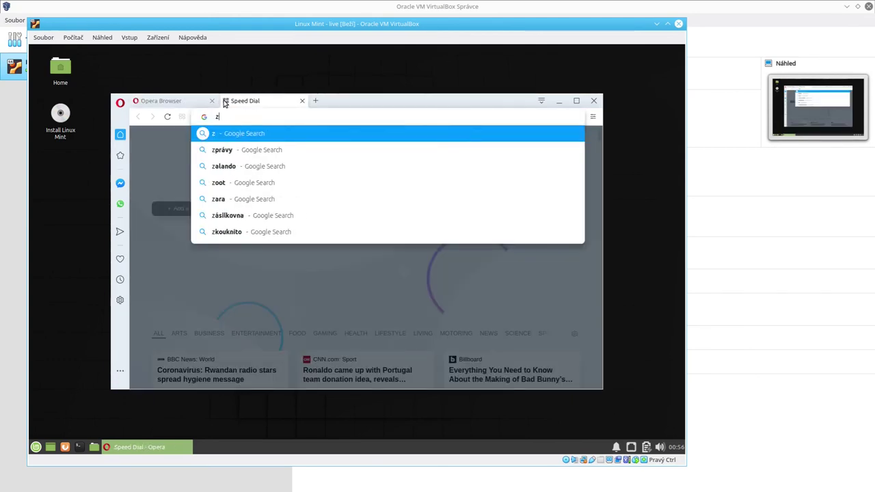
{"action": "type", "text": "ube.com"}
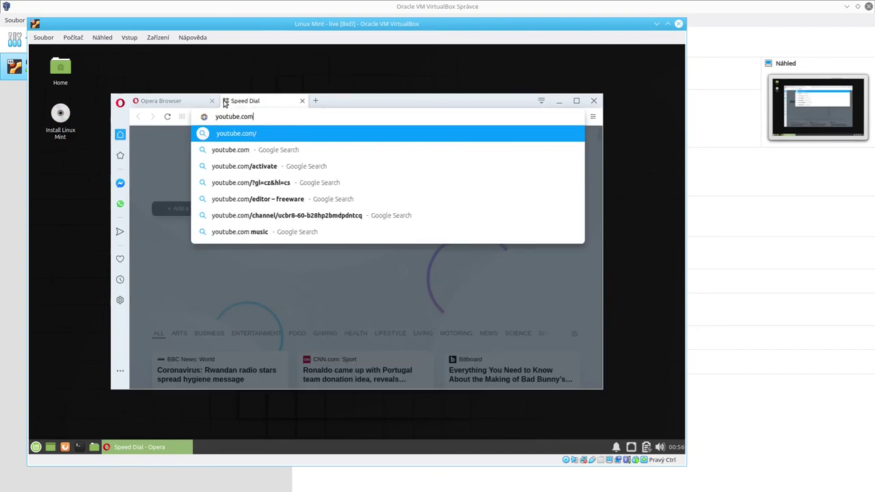
{"action": "key", "text": "Return"}
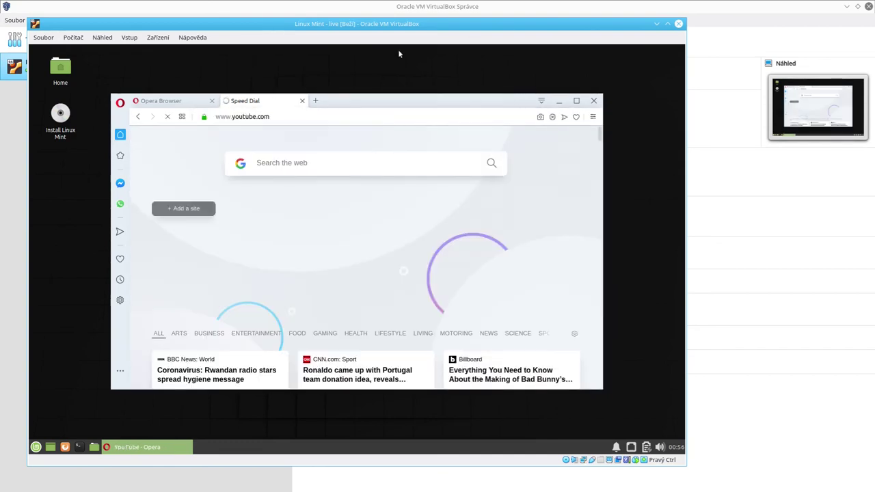
{"action": "double_click", "coordinate": [351, 105]}
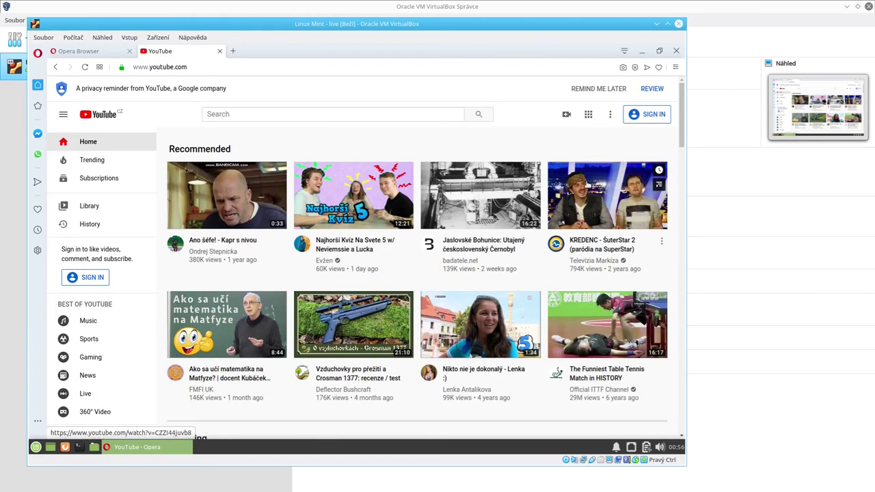
Open the KREDENC - ŠuterStar 2 video, declining the keyring password and skipping the ad and Premium trial.
{"action": "left_click", "coordinate": [618, 175]}
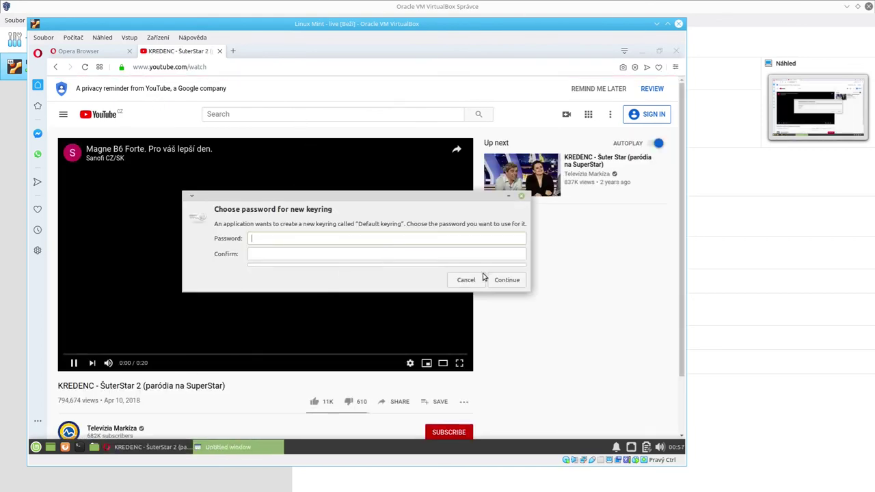
{"action": "left_click", "coordinate": [462, 283]}
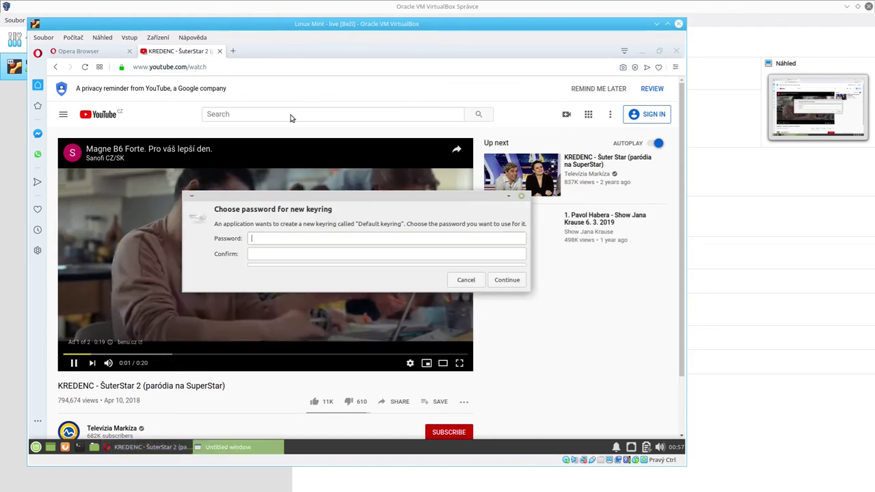
{"action": "left_click", "coordinate": [468, 281]}
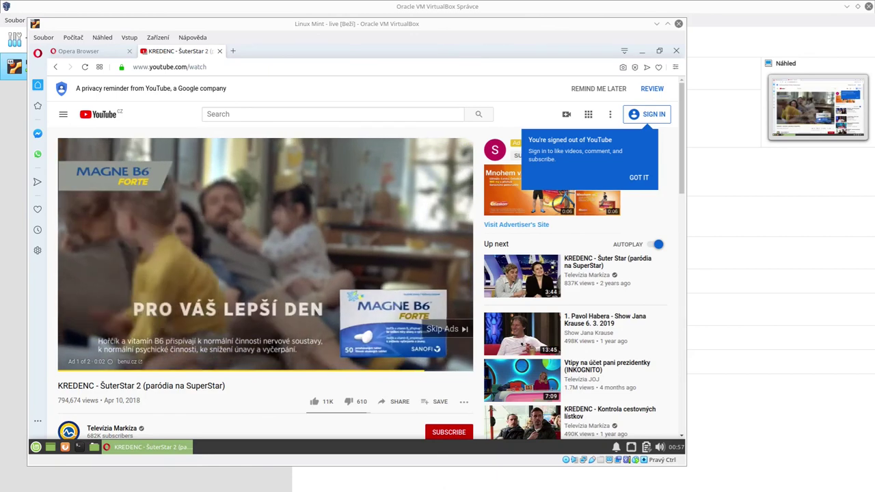
{"action": "left_click", "coordinate": [445, 329]}
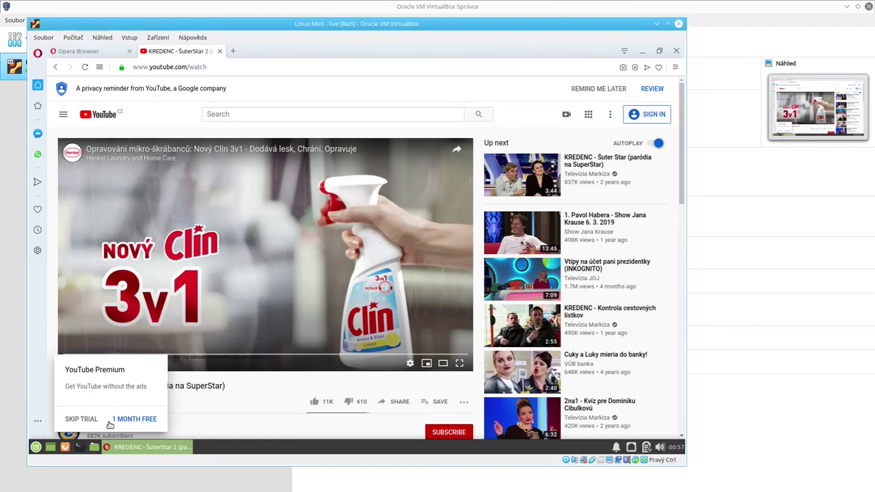
{"action": "left_click", "coordinate": [77, 420]}
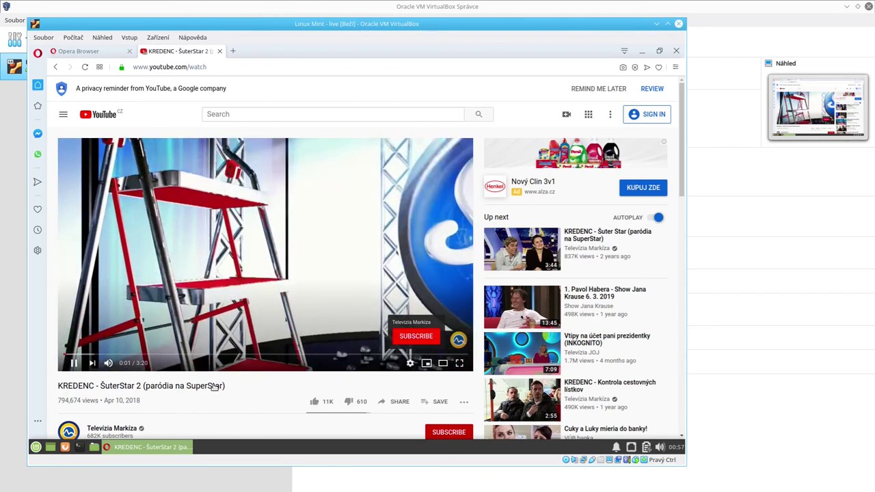
Jump the video to about 0:43, pause it, and close the YouTube tab.
{"action": "left_click", "coordinate": [150, 354]}
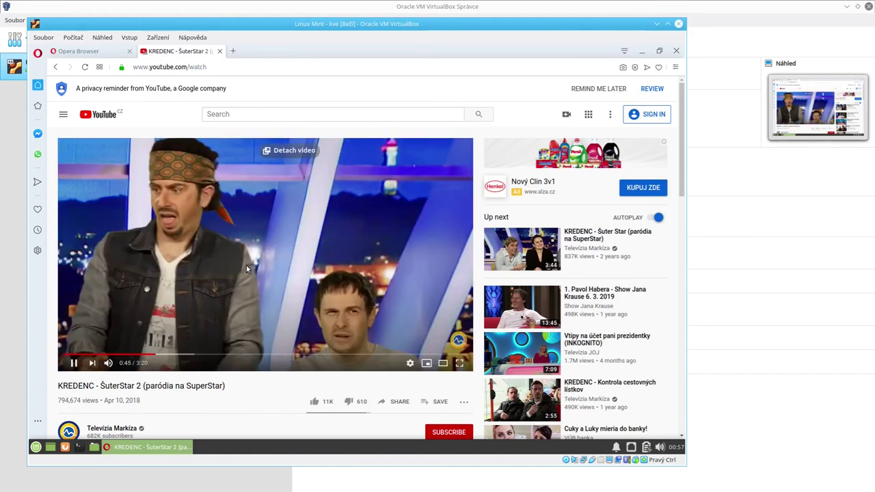
{"action": "left_click", "coordinate": [158, 294]}
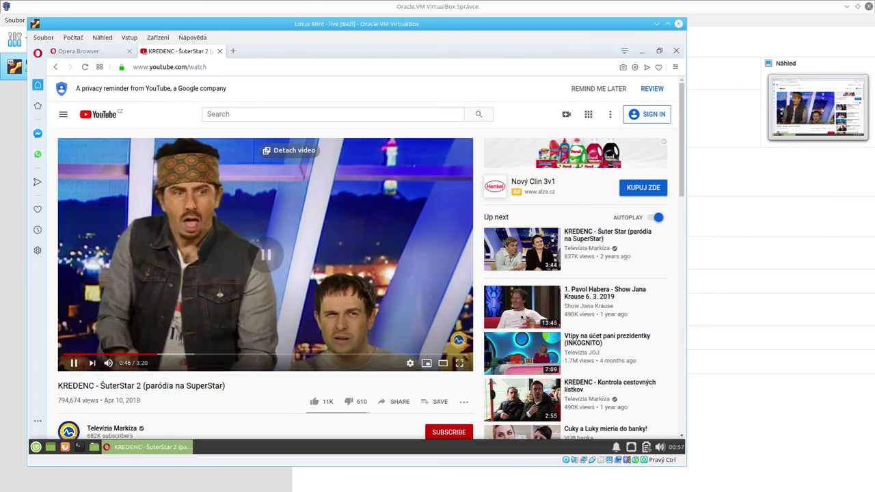
{"action": "left_click", "coordinate": [219, 51]}
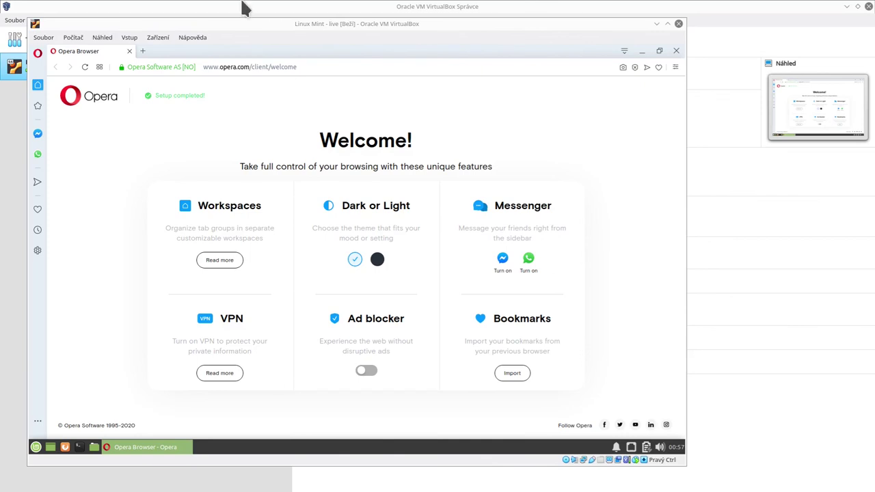
Close Opera's Welcome tab and browser window, then dismiss the keyring password prompt.
{"action": "left_click", "coordinate": [130, 52]}
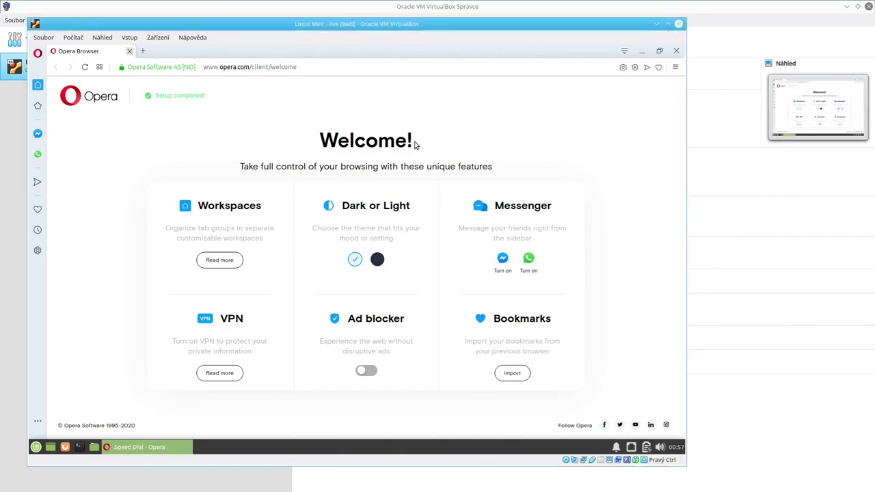
{"action": "left_click", "coordinate": [676, 52]}
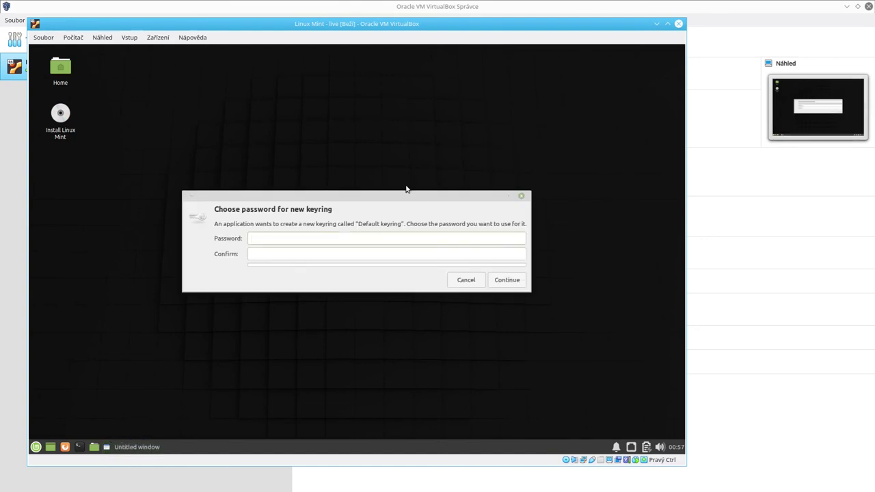
{"action": "left_click", "coordinate": [478, 286]}
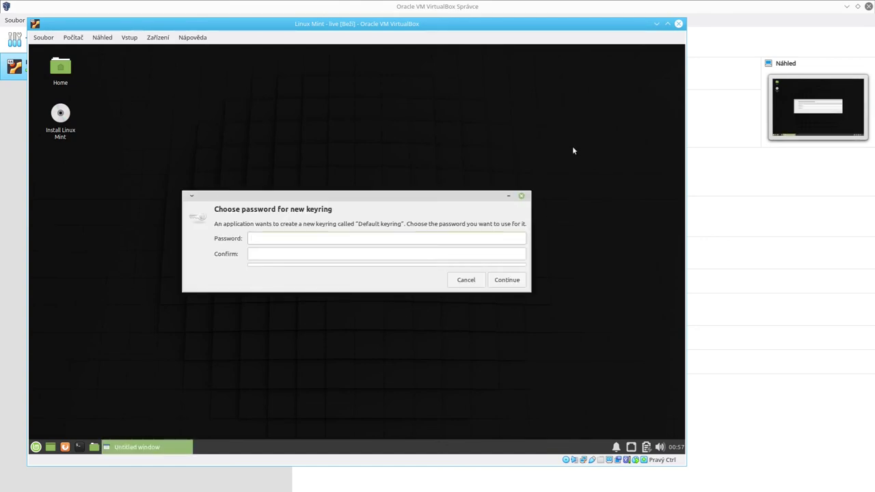
{"action": "left_click", "coordinate": [521, 196]}
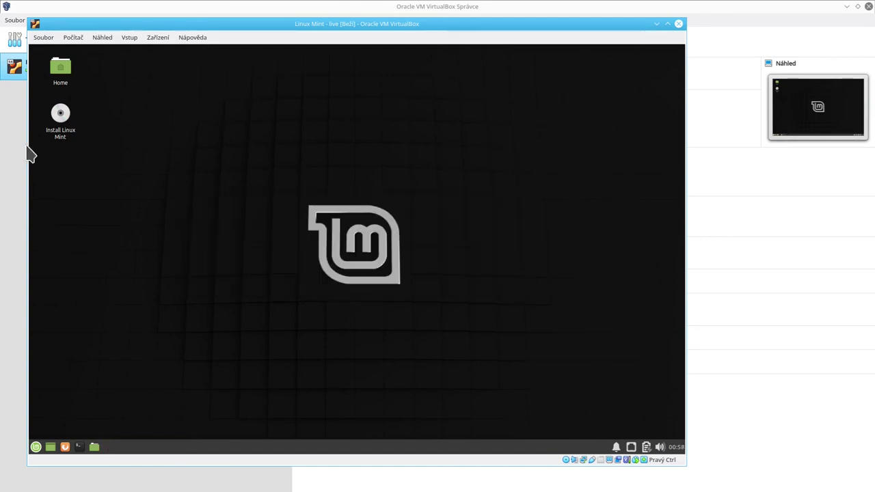
Reposition the VM window, then switch it to Náhled > Celoobrazovkový režim, confirming with Přepnout.
{"action": "left_click_drag", "start_coordinate": [191, 25], "coordinate": [500, 152]}
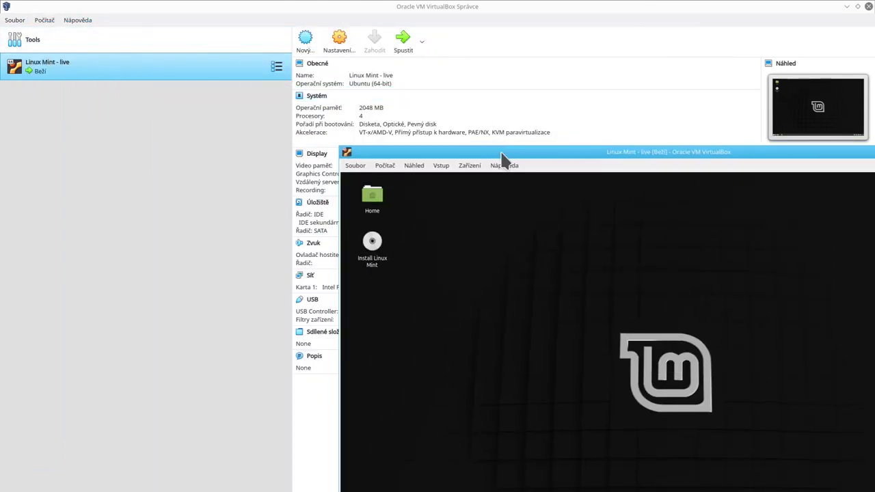
{"action": "left_click_drag", "start_coordinate": [501, 152], "coordinate": [285, 35]}
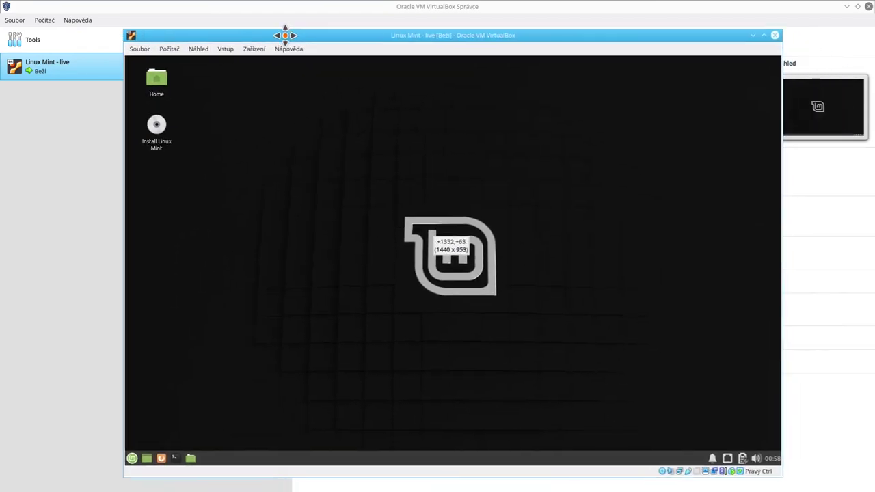
{"action": "left_click", "coordinate": [197, 51]}
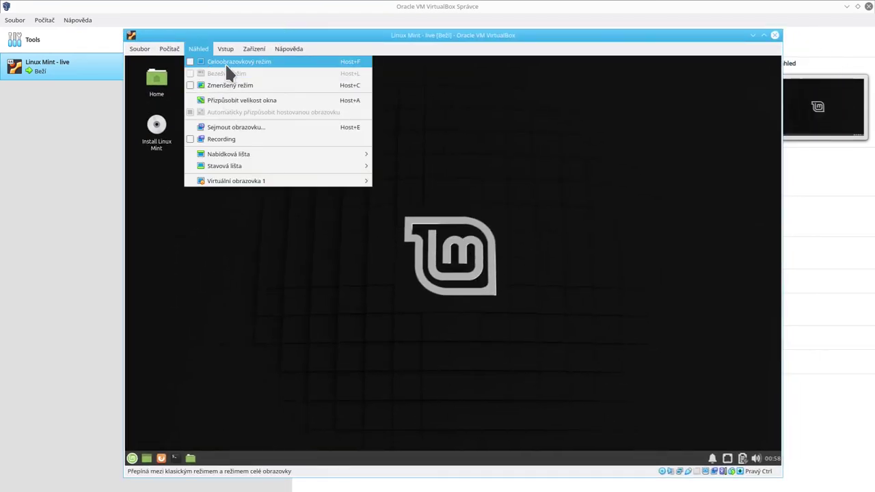
{"action": "left_click", "coordinate": [225, 62]}
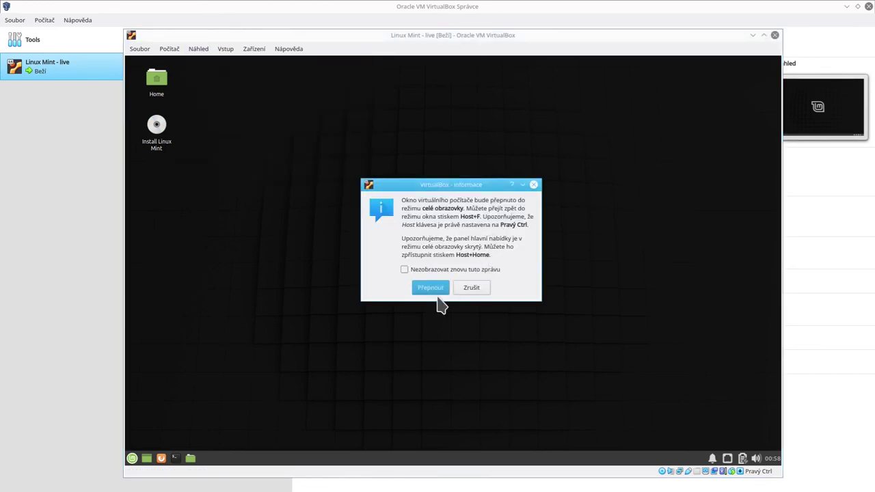
{"action": "left_click", "coordinate": [433, 290]}
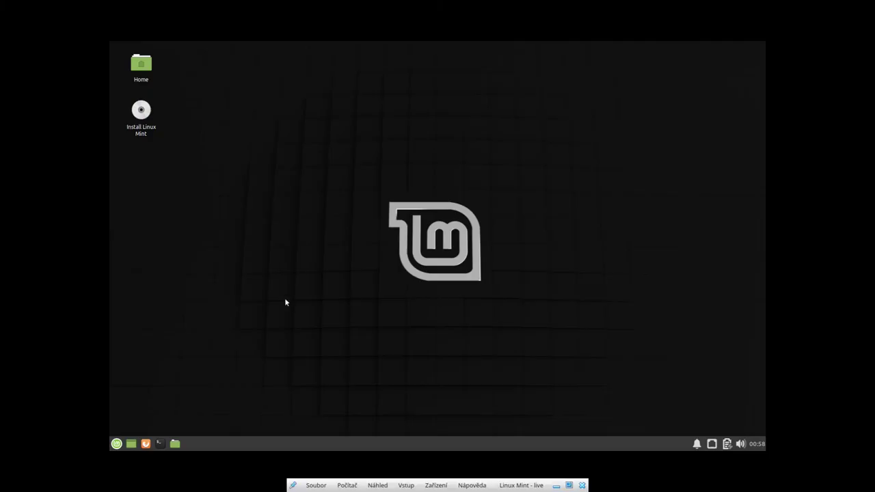
Open Mint's Display settings and check the resolution, leaving it at 1440x900.
{"action": "left_click", "coordinate": [117, 444]}
{"action": "type", "text": "display"}
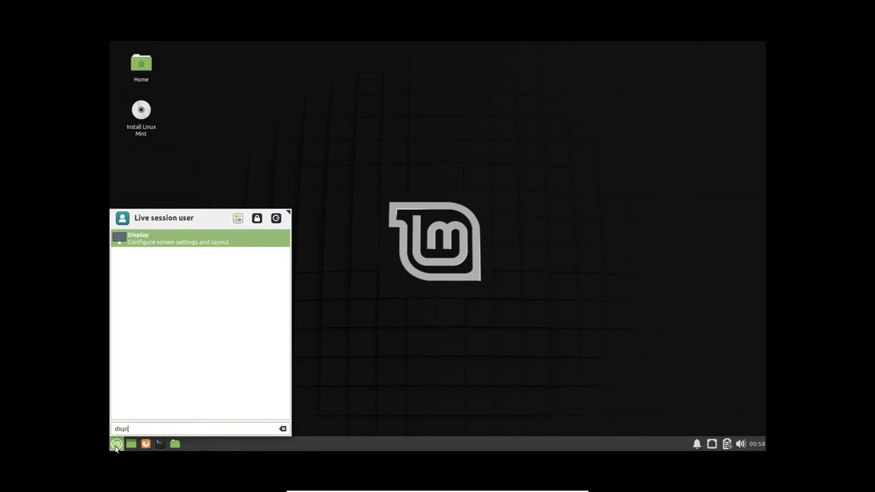
{"action": "key", "text": "Return"}
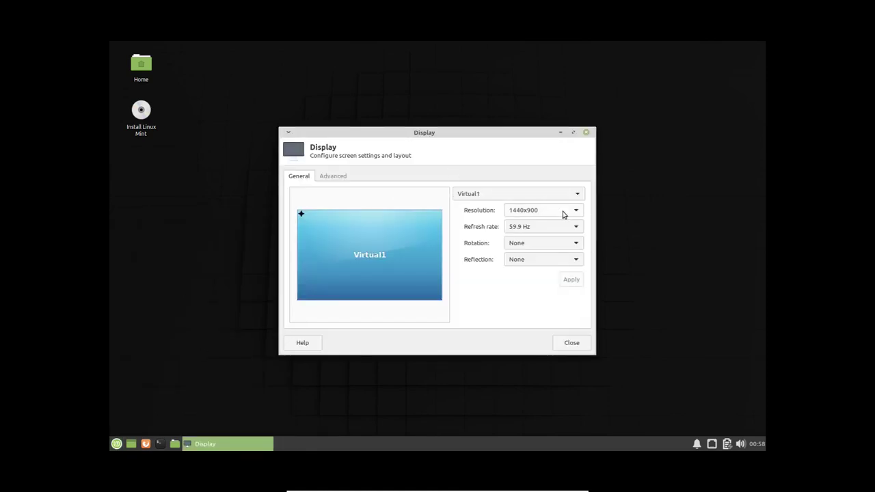
{"action": "left_click", "coordinate": [564, 215]}
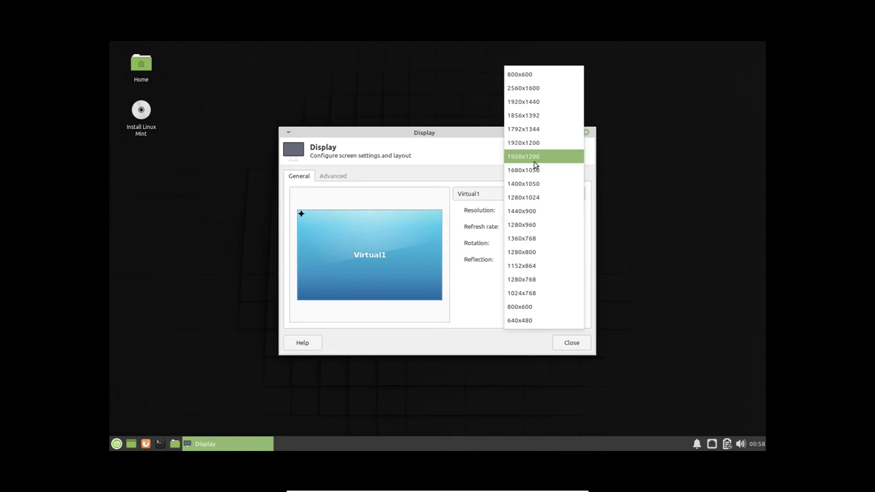
{"action": "left_click", "coordinate": [441, 146]}
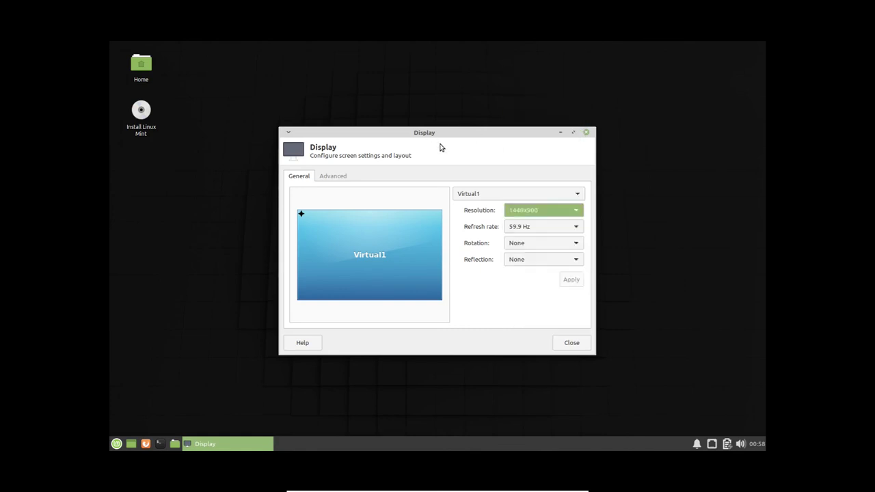
{"action": "left_click", "coordinate": [586, 133]}
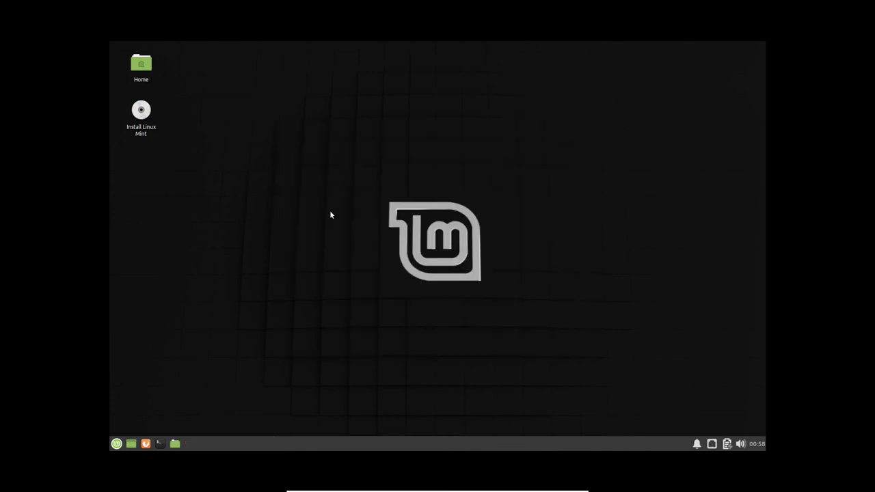
Take the Linux Mint VM out of full-screen mode back into its window.
{"action": "left_click_drag", "start_coordinate": [371, 44], "coordinate": [515, 237]}
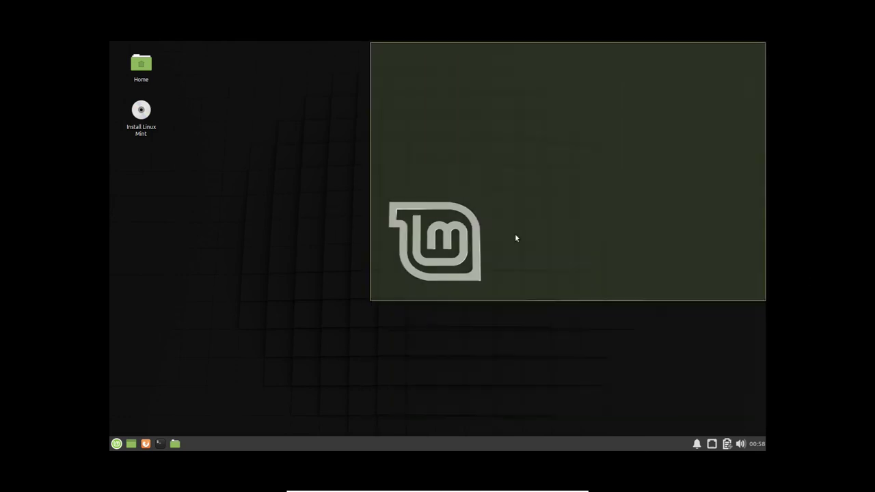
{"action": "left_click_drag", "start_coordinate": [356, 108], "coordinate": [694, 335]}
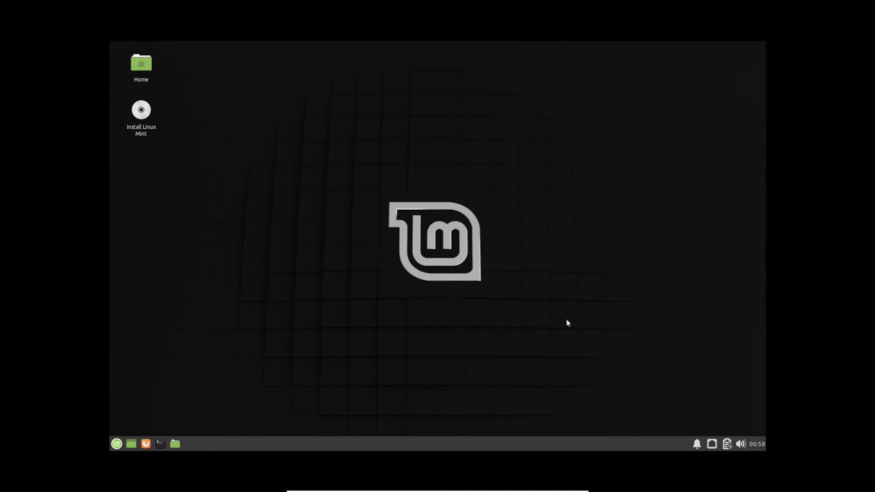
{"action": "key", "text": "ctrl+f"}
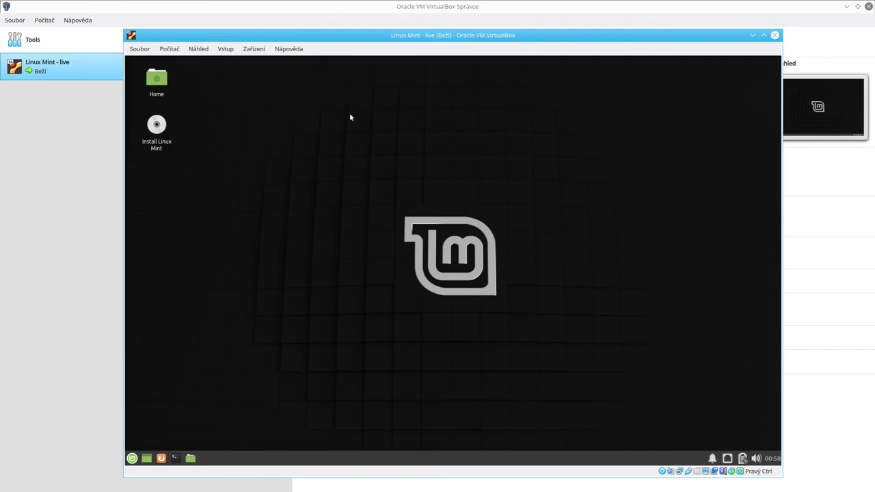
Move the VM window up-left and choose Shut Down from the Mint menu's Quit options.
{"action": "left_click_drag", "start_coordinate": [351, 35], "coordinate": [292, 20]}
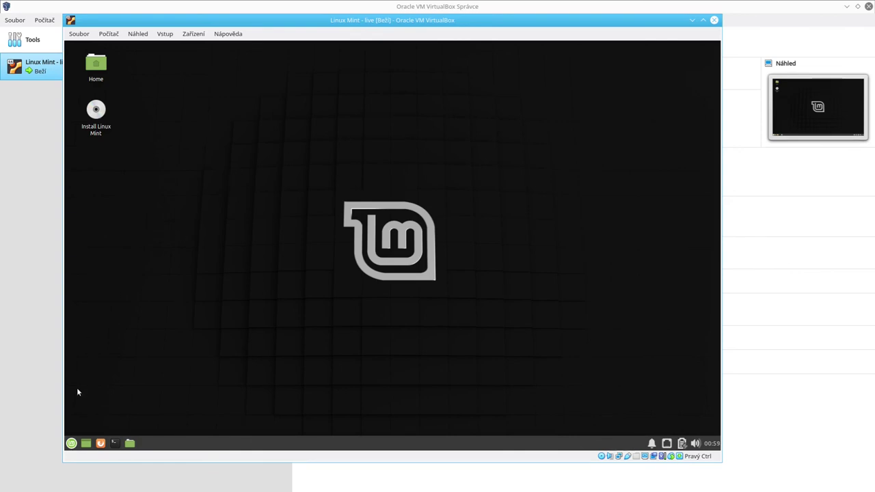
{"action": "left_click", "coordinate": [71, 443]}
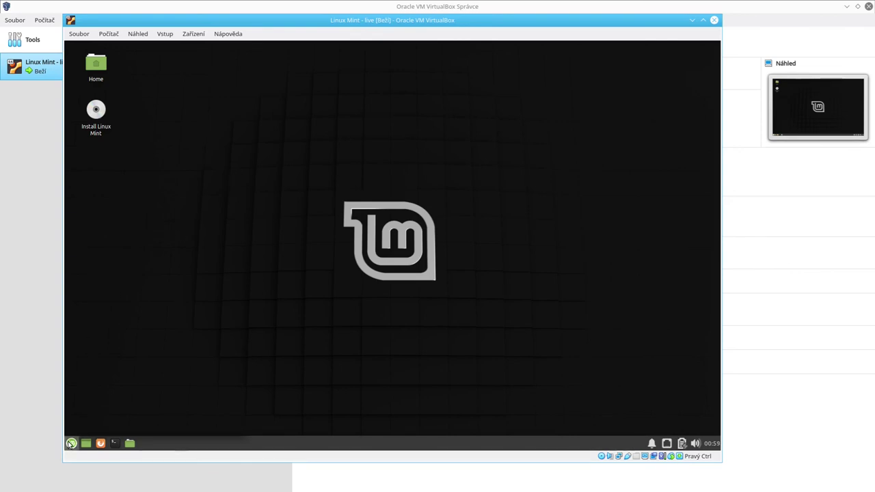
{"action": "left_click", "coordinate": [231, 218]}
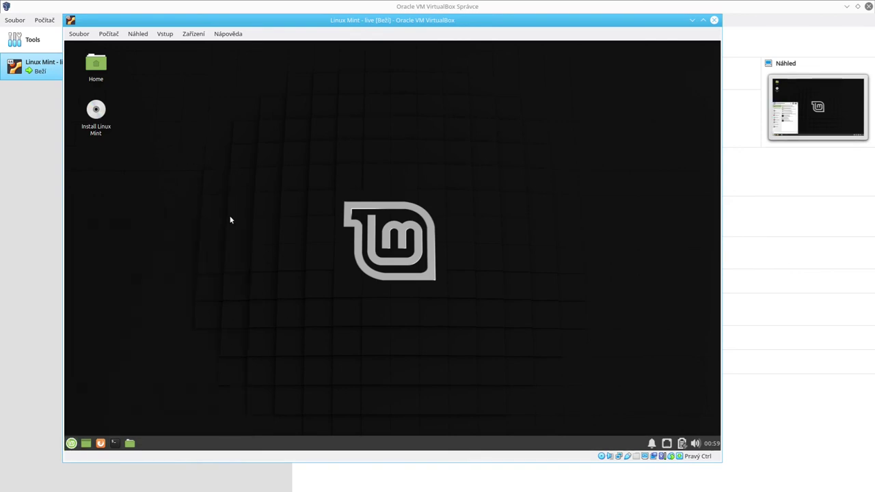
{"action": "left_click", "coordinate": [427, 204]}
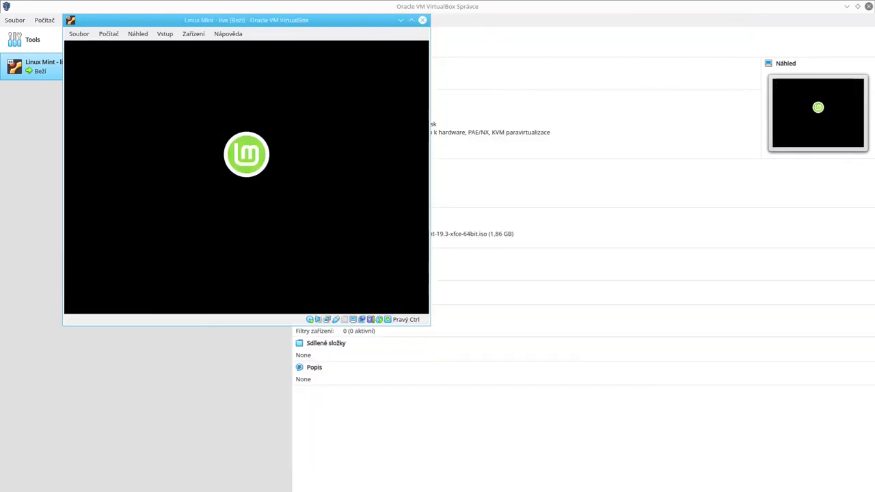
Confirm the 'remove the installation medium' prompt so the VM powers off.
{"action": "left_click", "coordinate": [342, 24]}
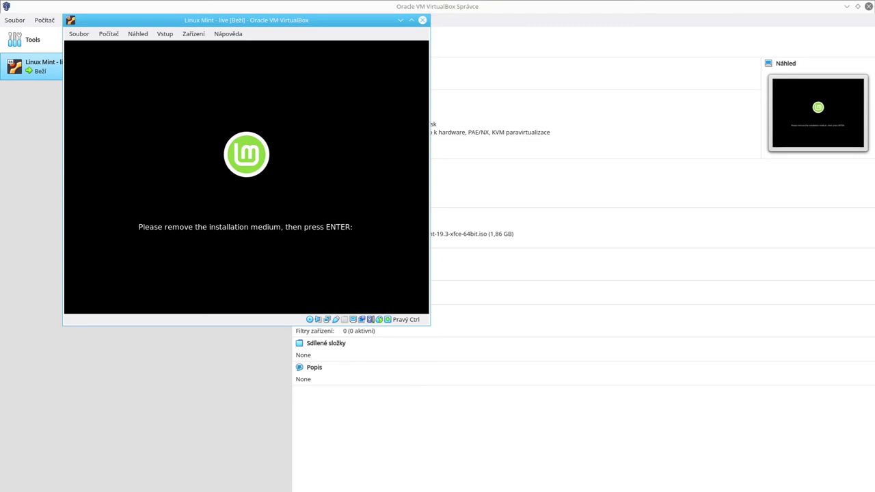
{"action": "key", "text": "Return"}
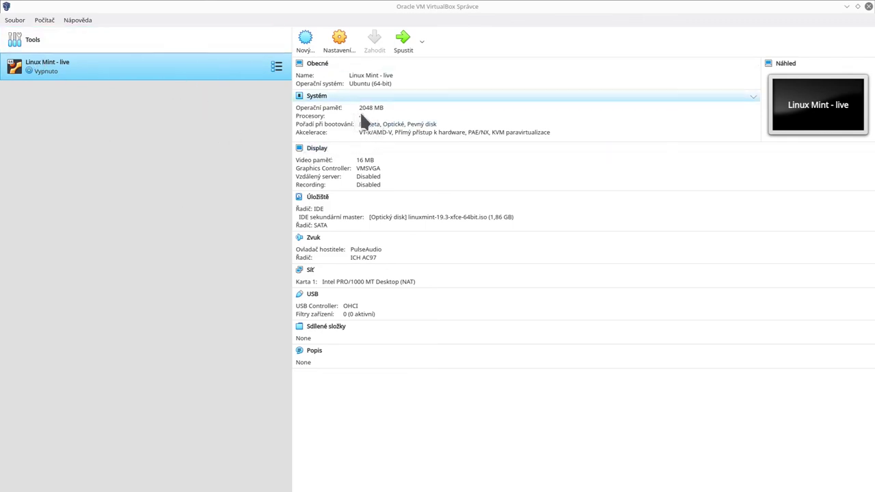
{"action": "left_click", "coordinate": [339, 40]}
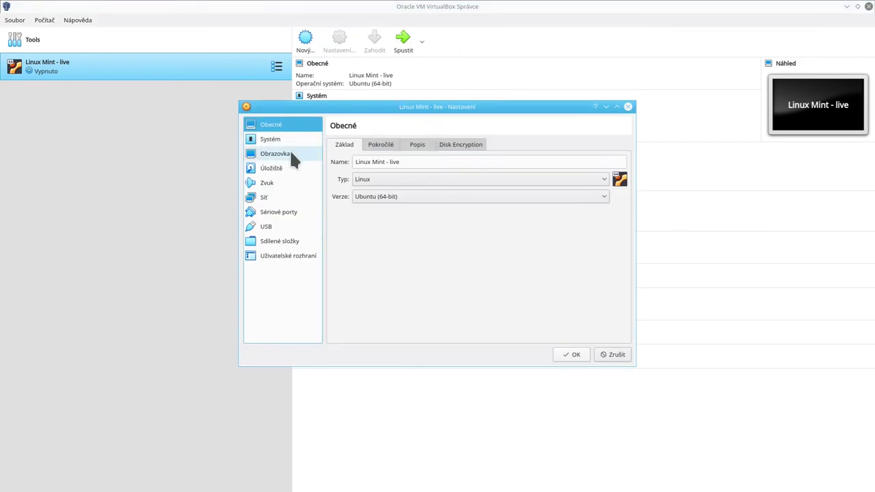
{"action": "left_click", "coordinate": [283, 138]}
{"action": "left_click", "coordinate": [395, 145]}
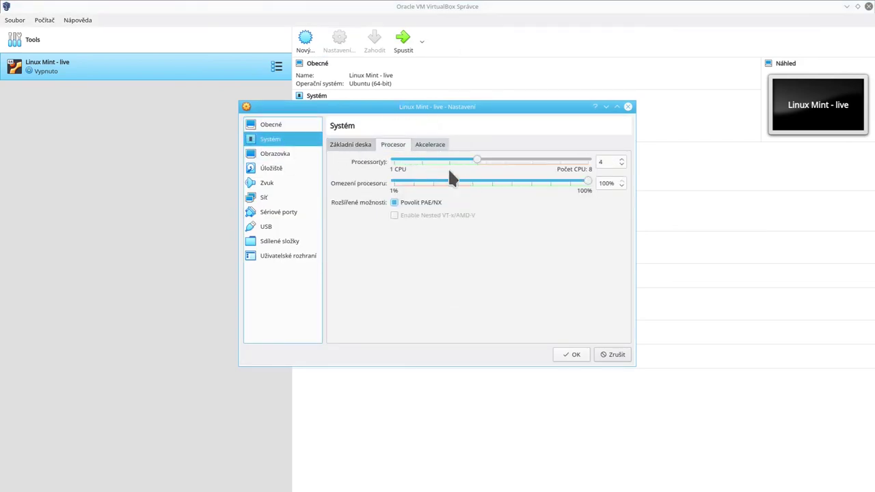
{"action": "left_click", "coordinate": [481, 161]}
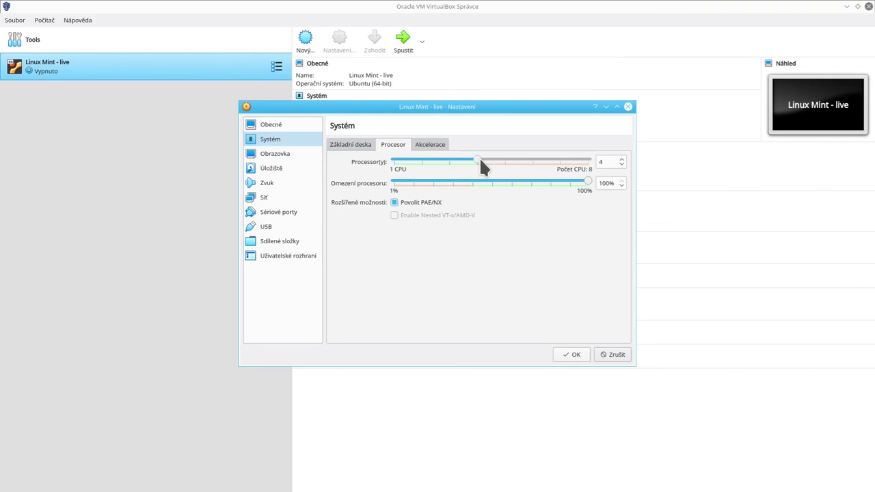
{"action": "left_click", "coordinate": [289, 123]}
{"action": "left_click", "coordinate": [271, 168]}
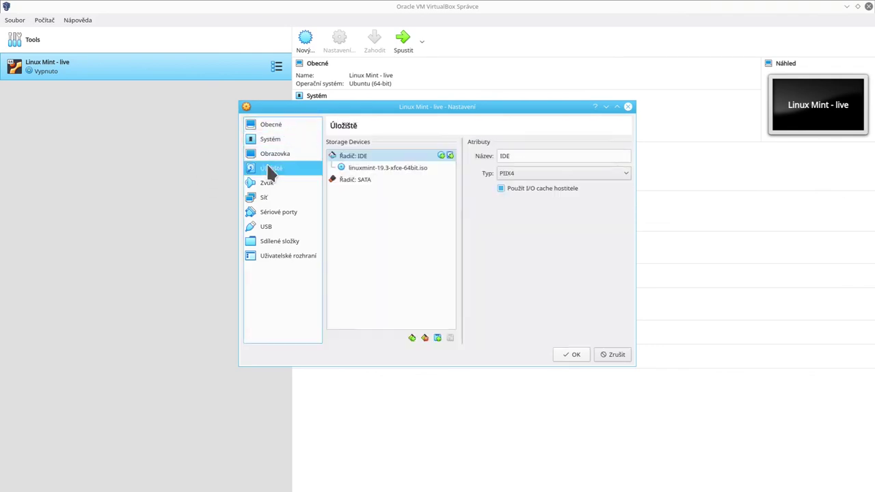
{"action": "left_click_drag", "start_coordinate": [351, 167], "coordinate": [563, 134]}
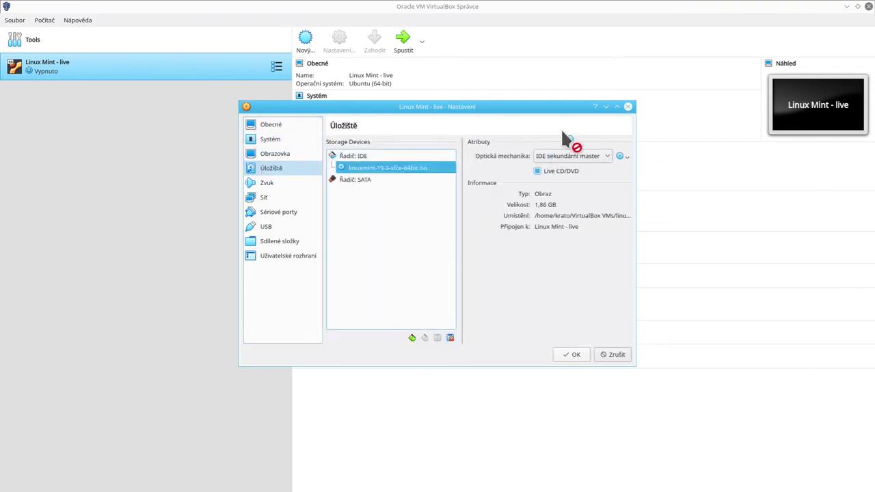
{"action": "left_click", "coordinate": [623, 155]}
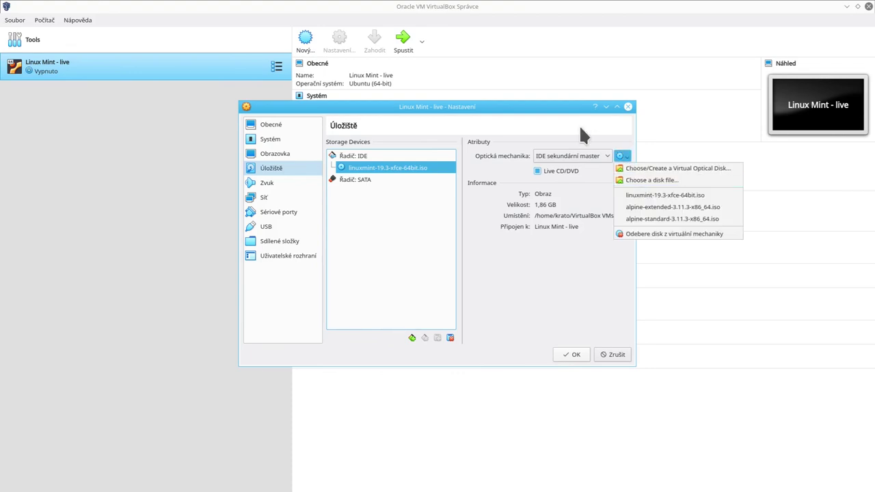
{"action": "left_click", "coordinate": [579, 125]}
{"action": "left_click", "coordinate": [622, 156]}
{"action": "left_click", "coordinate": [662, 117]}
{"action": "left_click", "coordinate": [629, 106]}
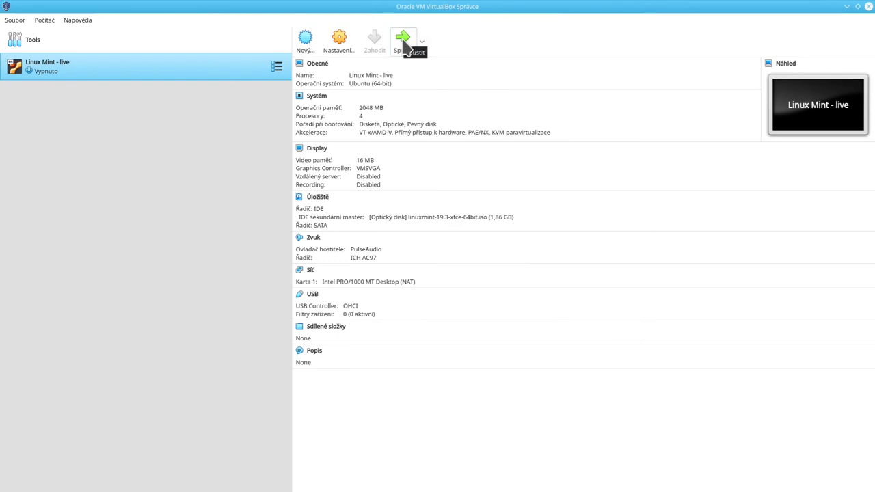
{"action": "left_click", "coordinate": [404, 46]}
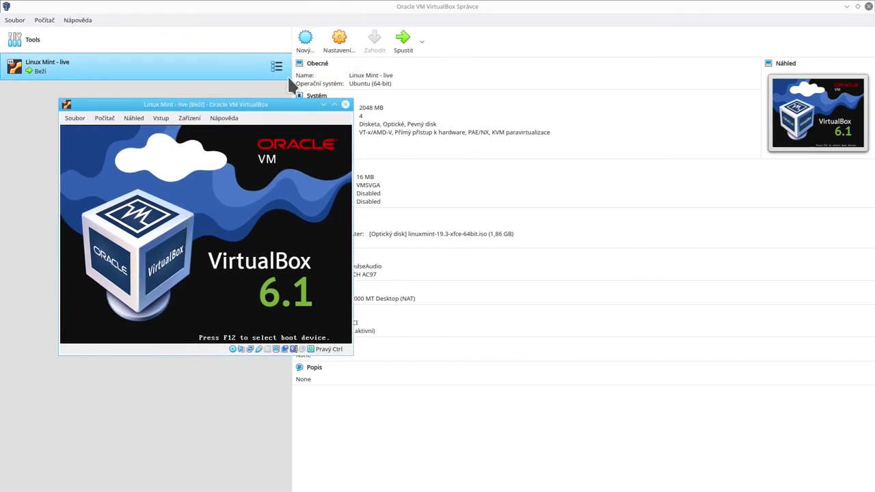
{"action": "left_click", "coordinate": [420, 34]}
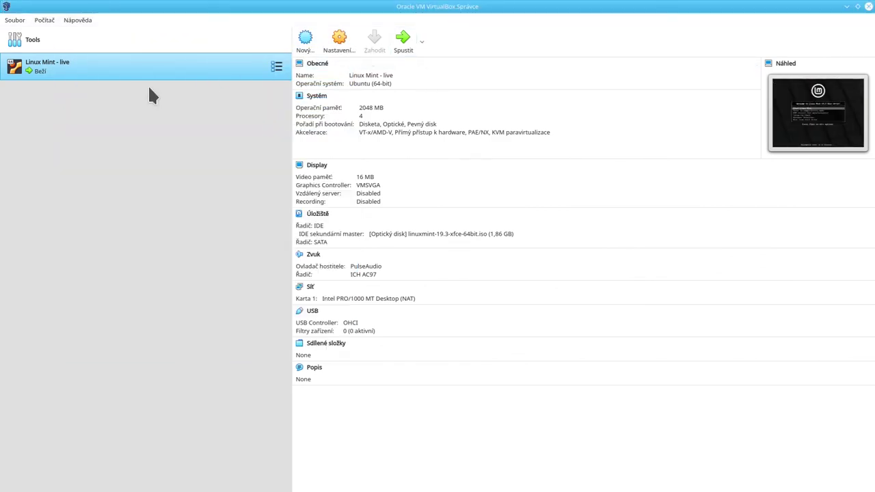
{"action": "right_click", "coordinate": [177, 74]}
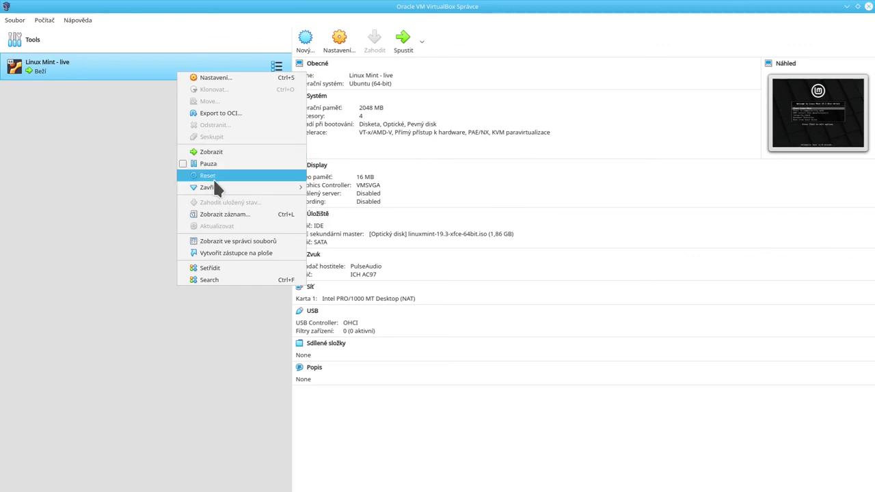
{"action": "mouse_move", "coordinate": [207, 186]}
{"action": "left_click", "coordinate": [335, 212]}
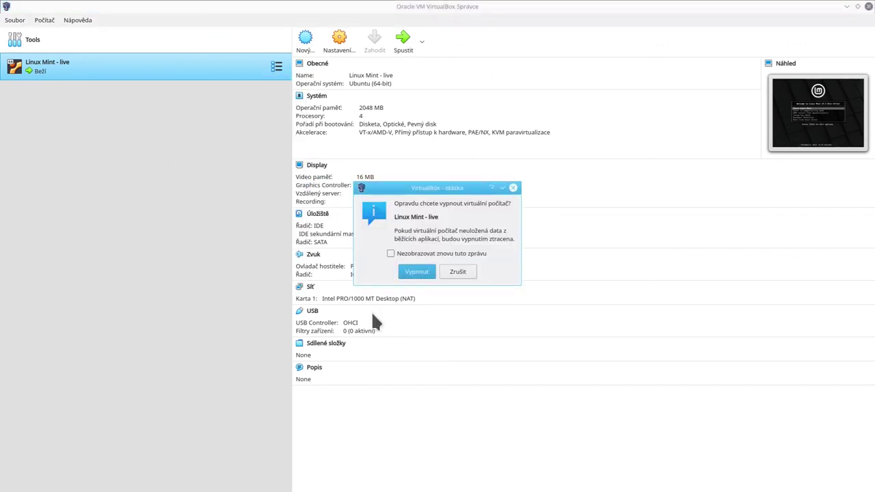
{"action": "left_click", "coordinate": [425, 273]}
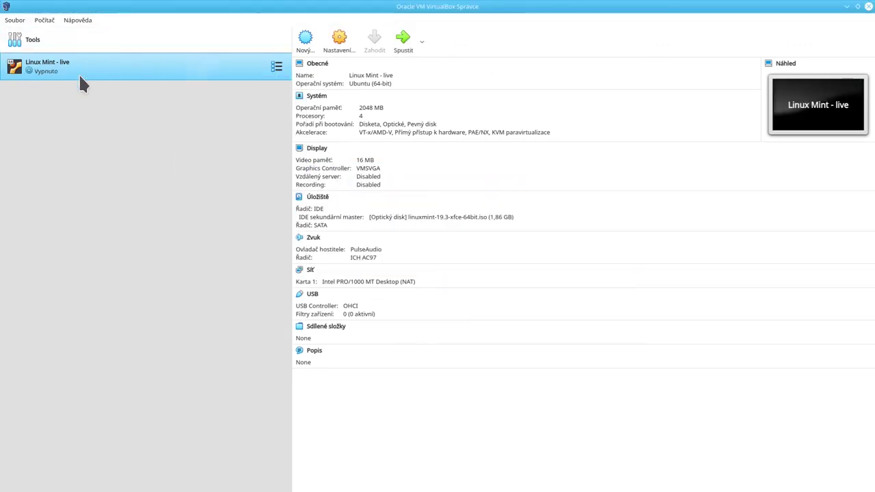
{"action": "left_click", "coordinate": [423, 46]}
{"action": "key", "text": "Escape"}
Select the Linux Mint - live machine and start it with Spustit.
{"action": "left_click", "coordinate": [61, 39]}
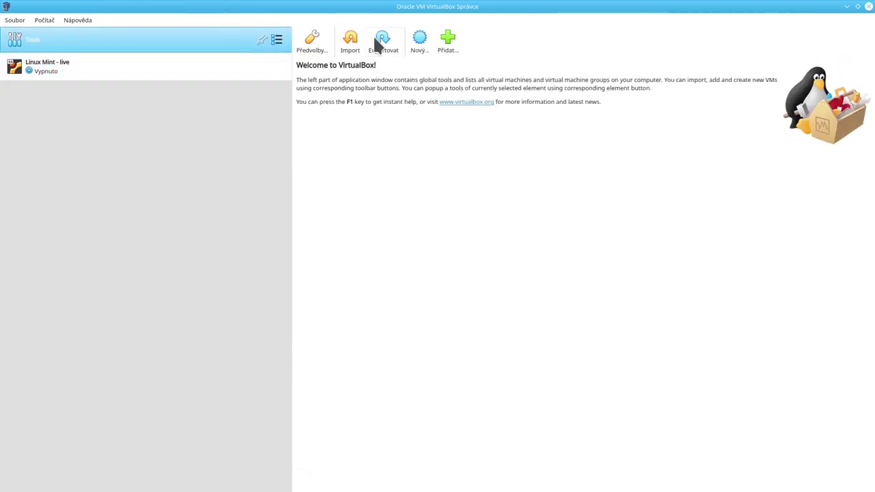
{"action": "left_click", "coordinate": [178, 66]}
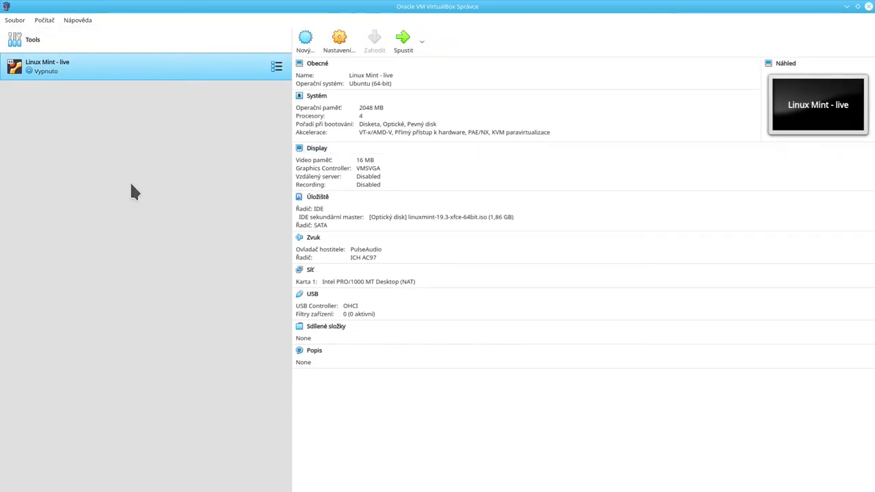
{"action": "left_click", "coordinate": [404, 41]}
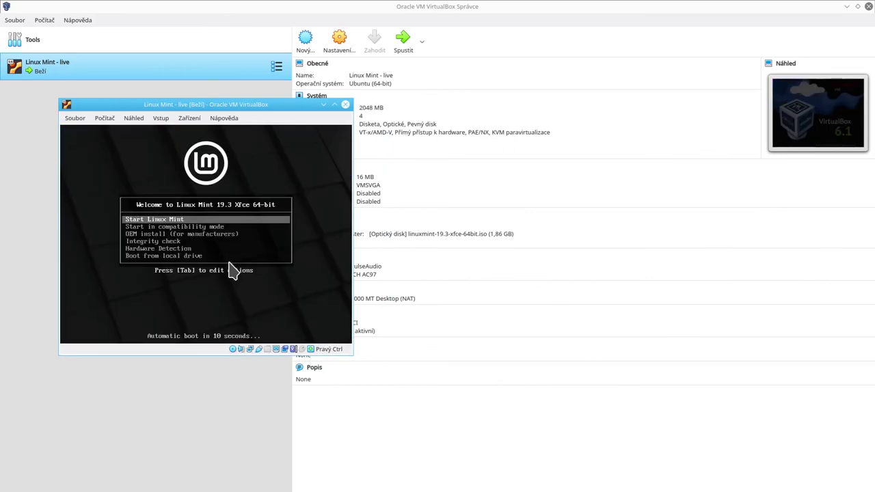
Halt the boot countdown with Start Linux Mint selected and move the VM window up-left.
{"action": "key", "text": "Down"}
{"action": "key", "text": "Up"}
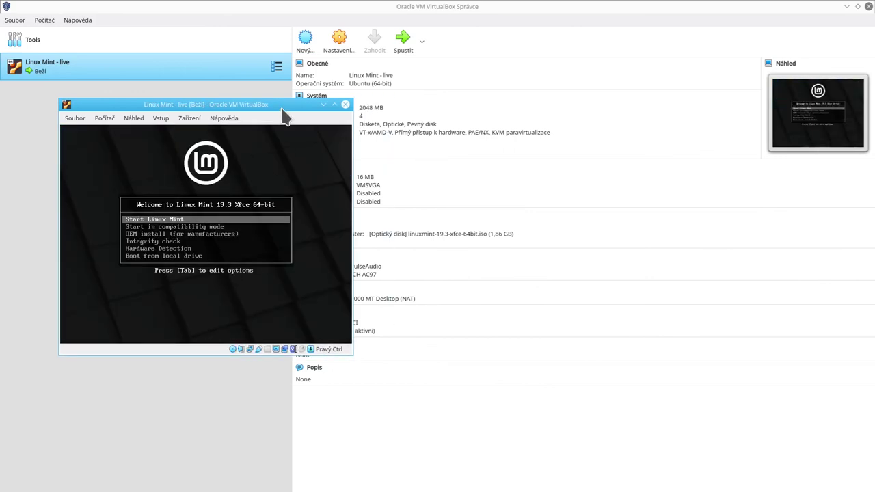
{"action": "left_click_drag", "start_coordinate": [281, 107], "coordinate": [233, 96]}
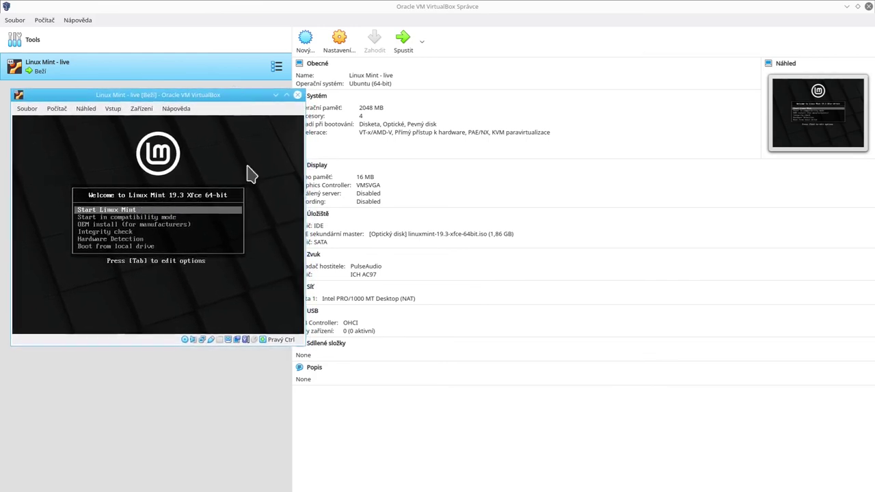